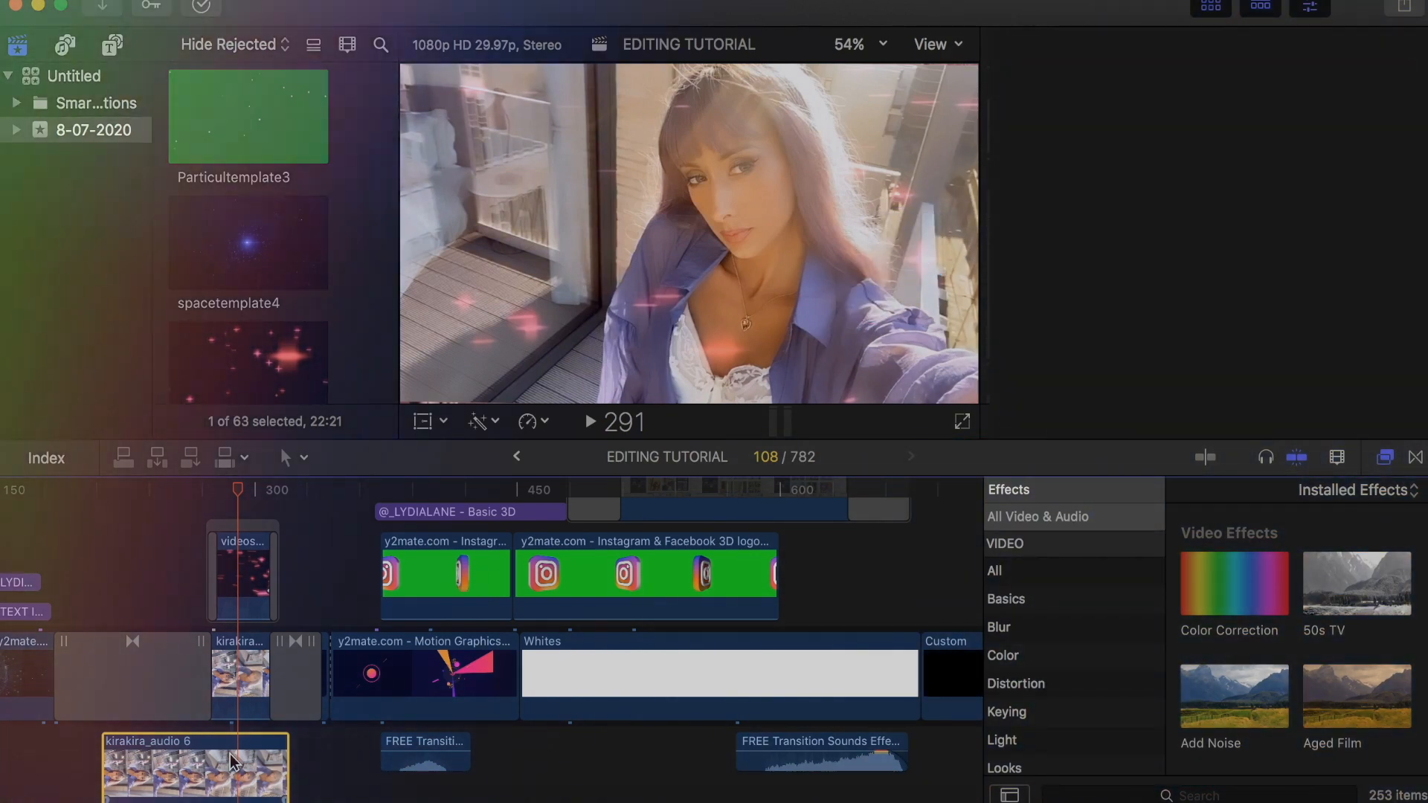
key(super+minus)
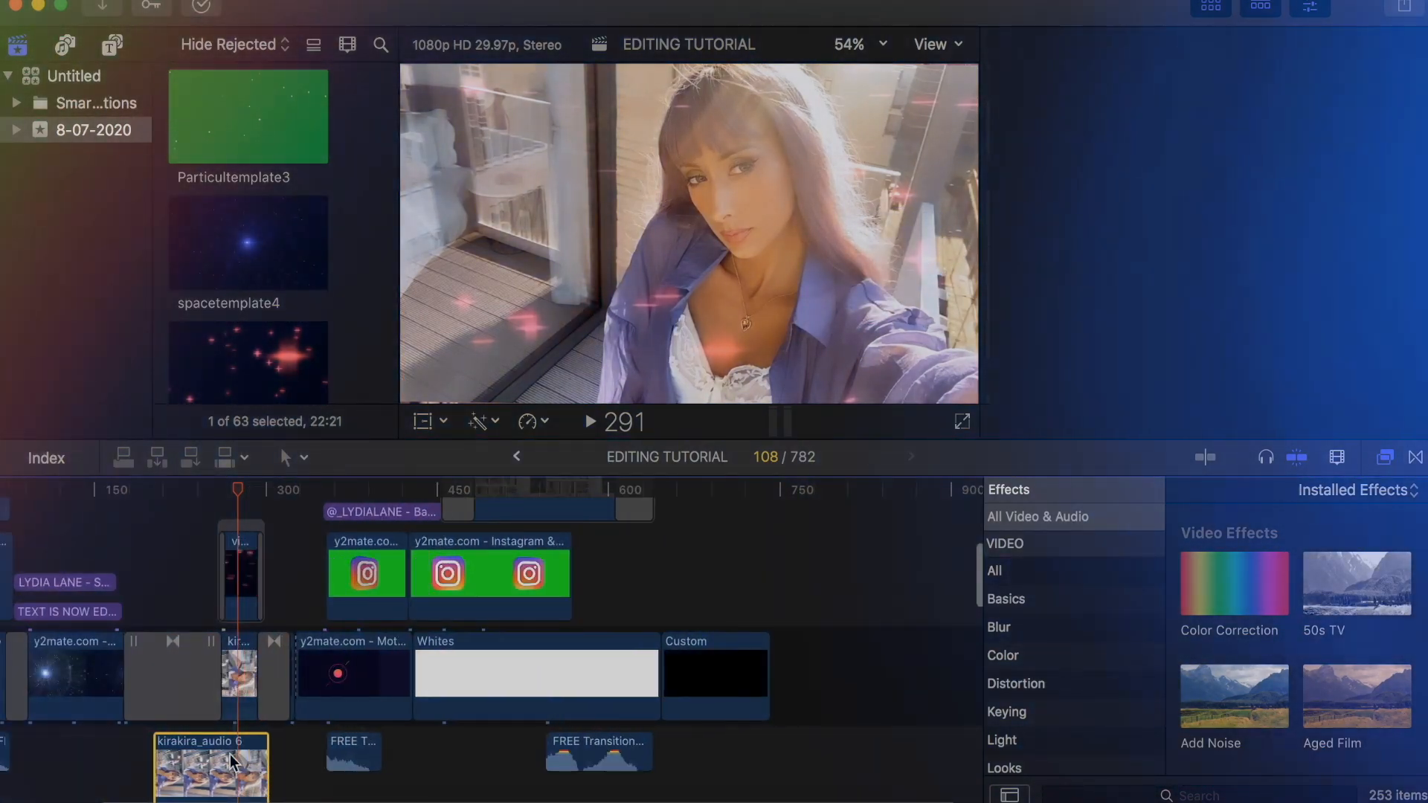
key(super+minus)
key(super+minus)
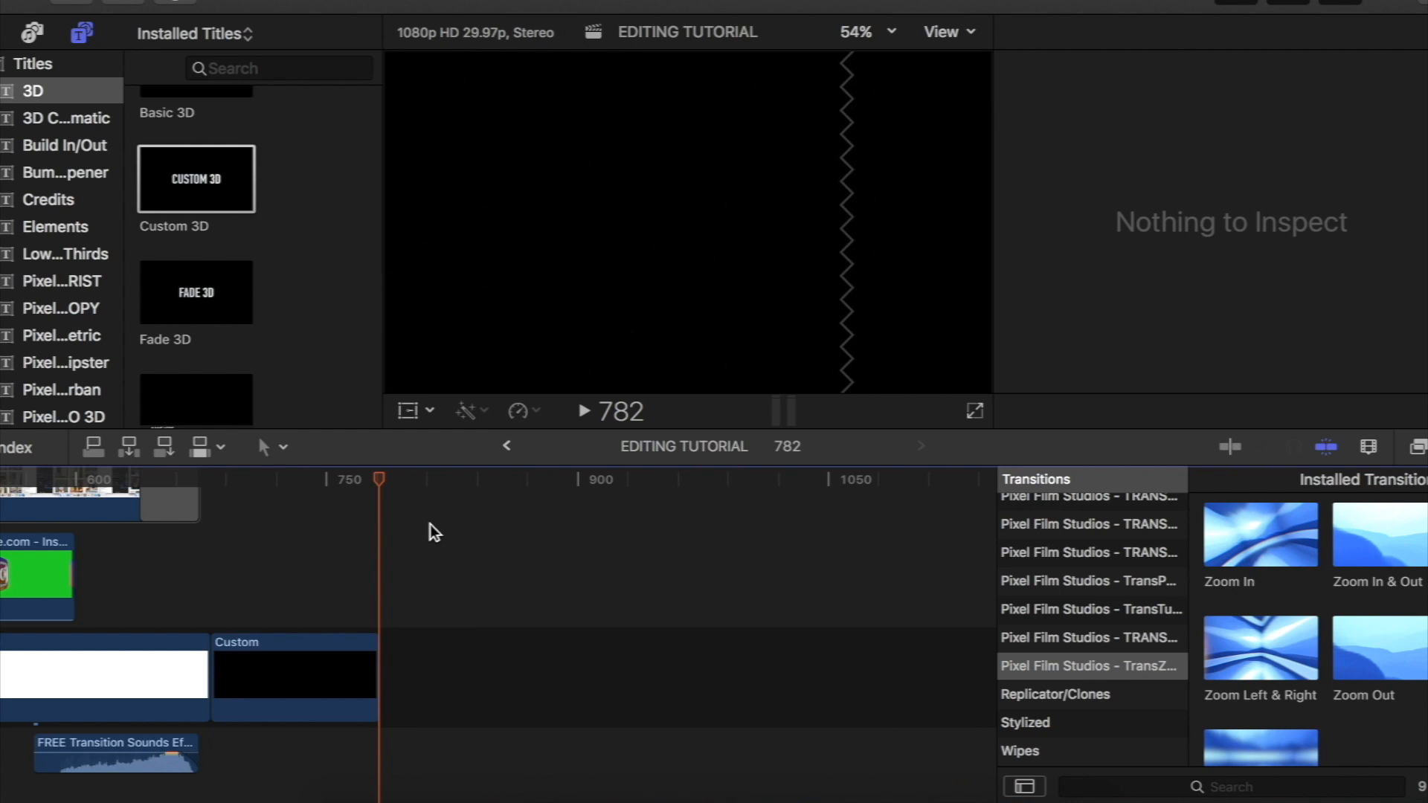
scroll(430, 525, left, 2)
key(super+minus)
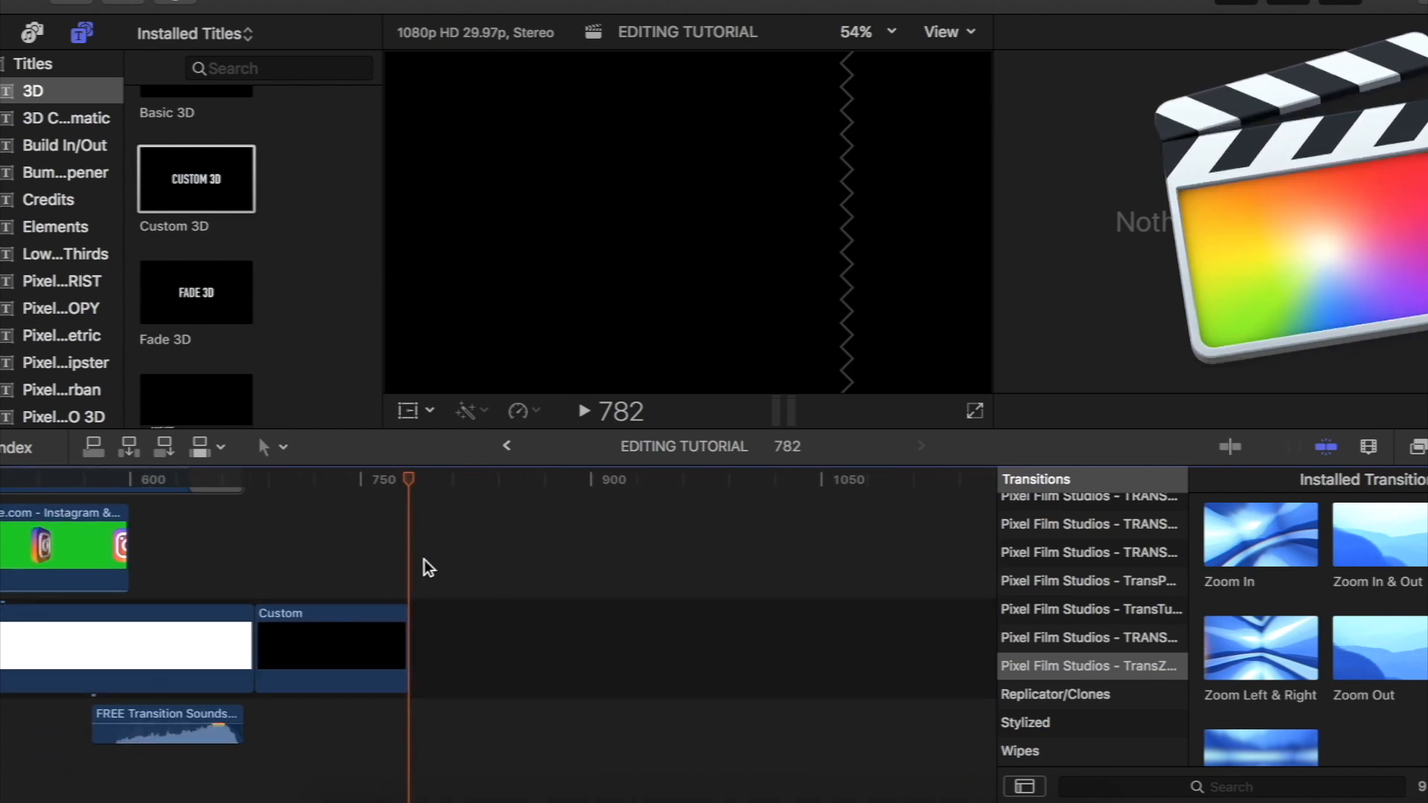
key(super+minus)
key(super+minus)
key(super+minus)
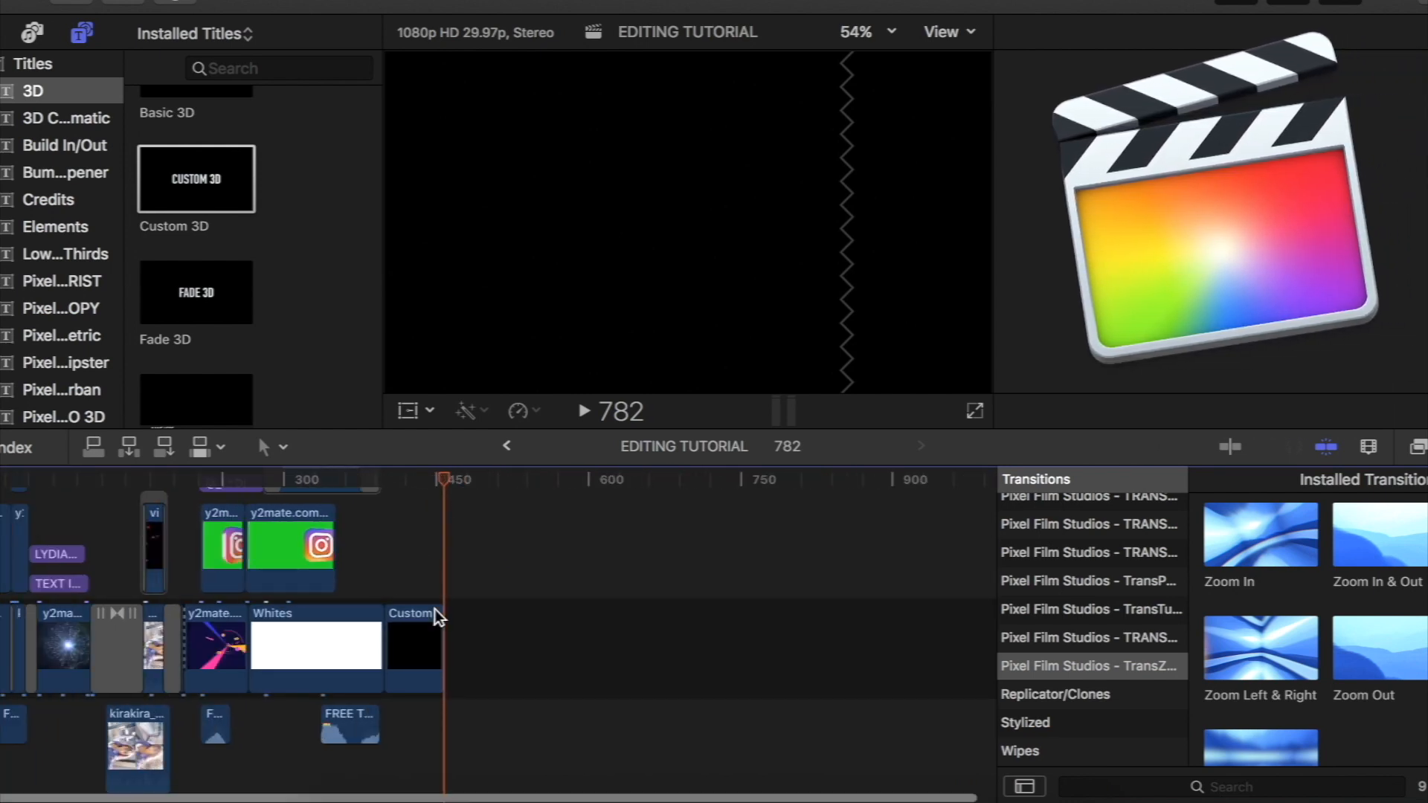
click(430, 632)
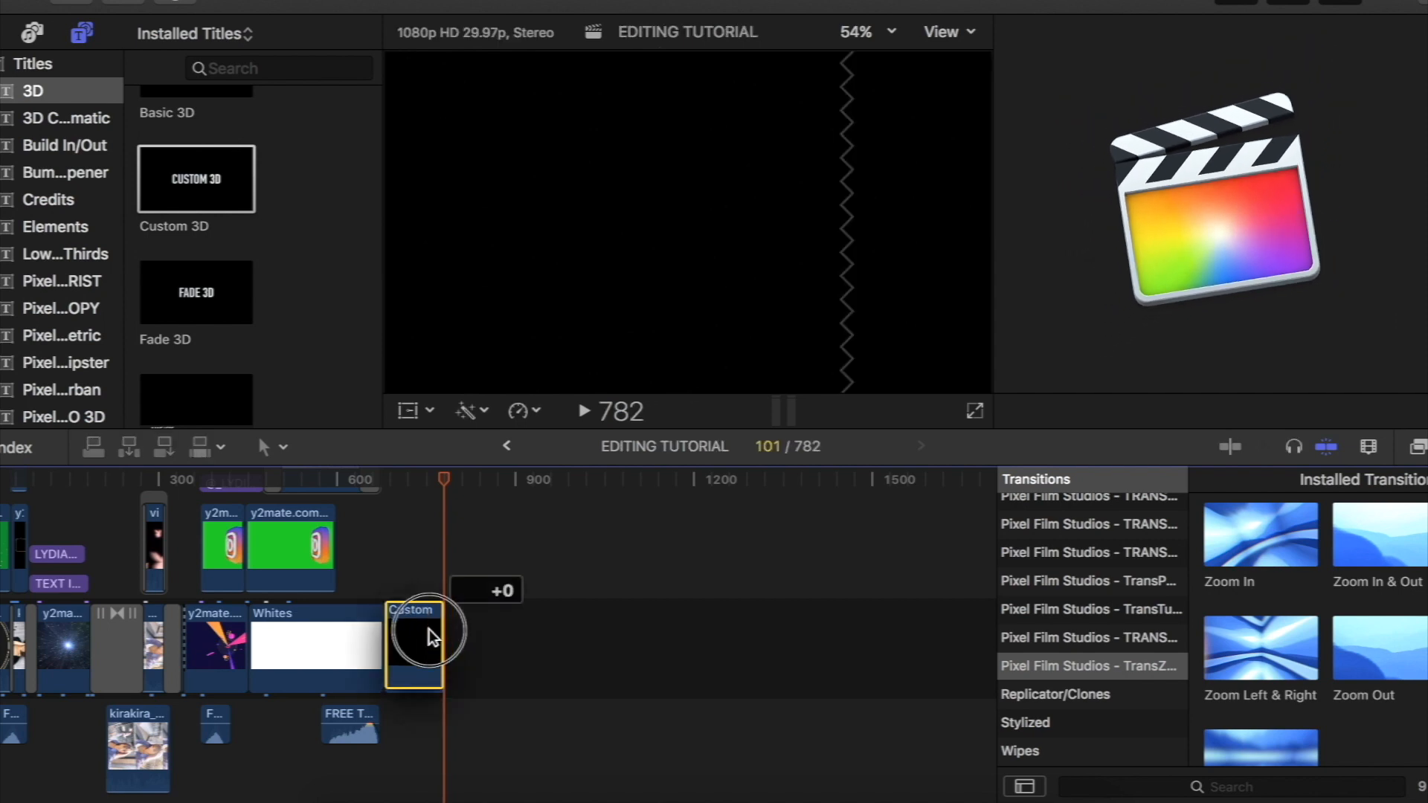
- Preview the template1 clip and append it to the main storyline after the black Custom clip
scroll(32, 250, down, 5)
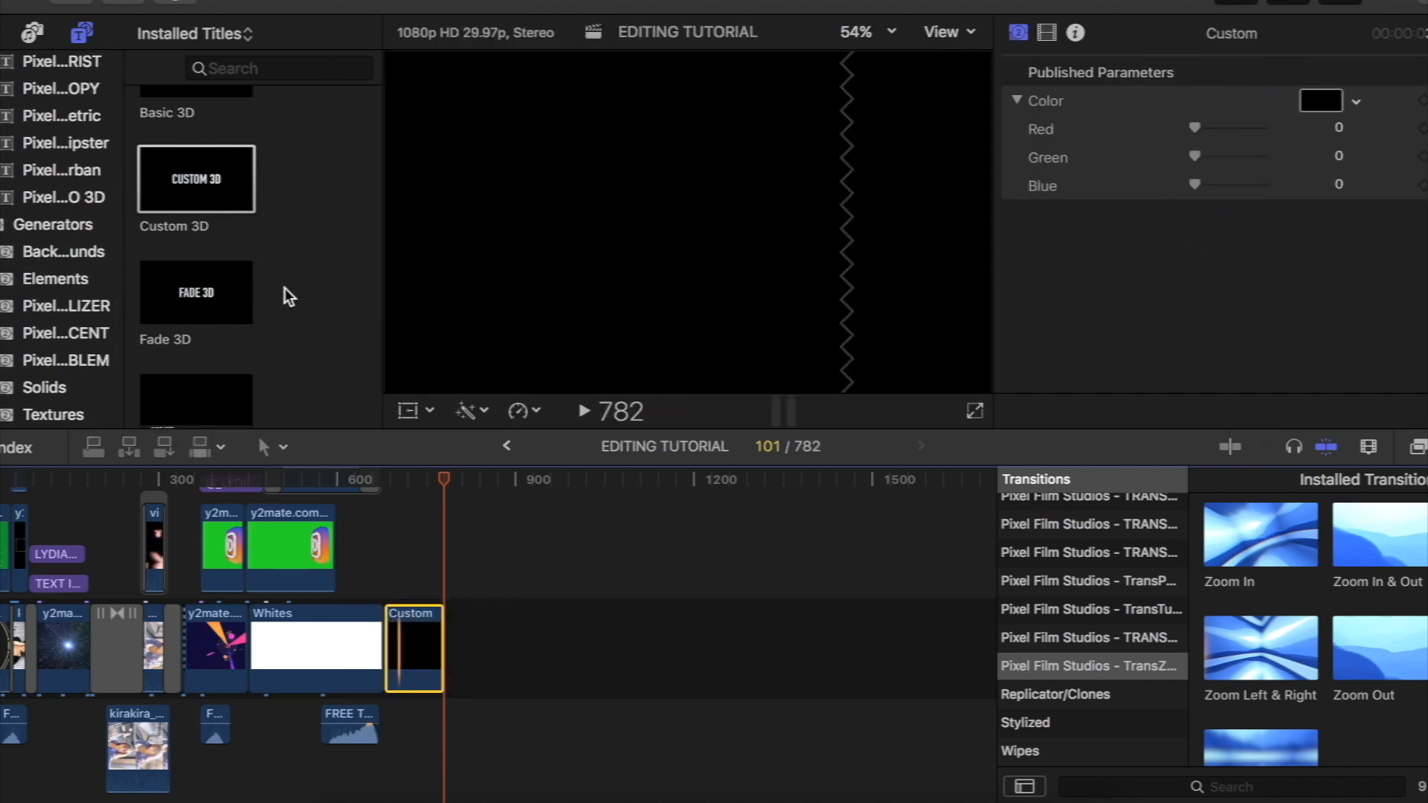
scroll(261, 193, up, 2)
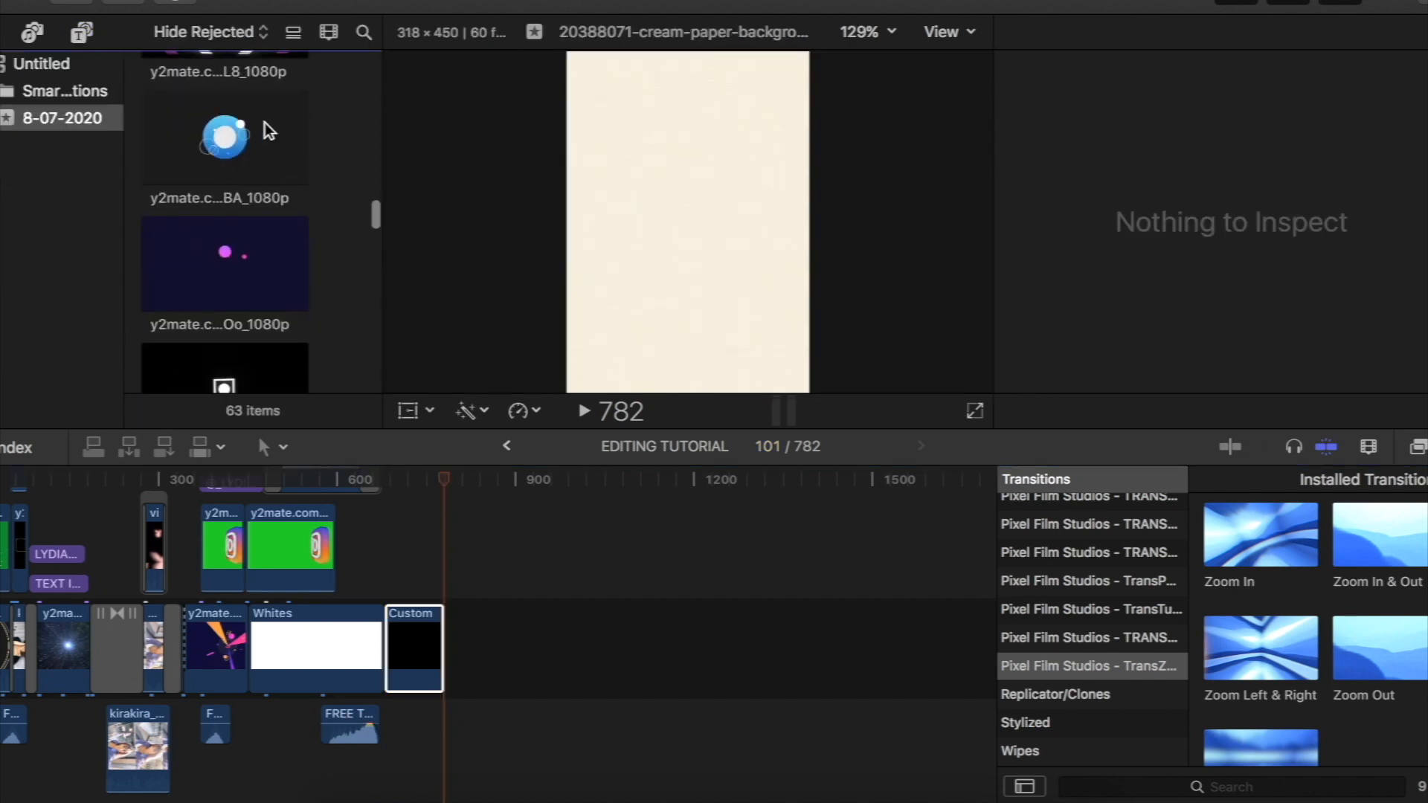
click(183, 141)
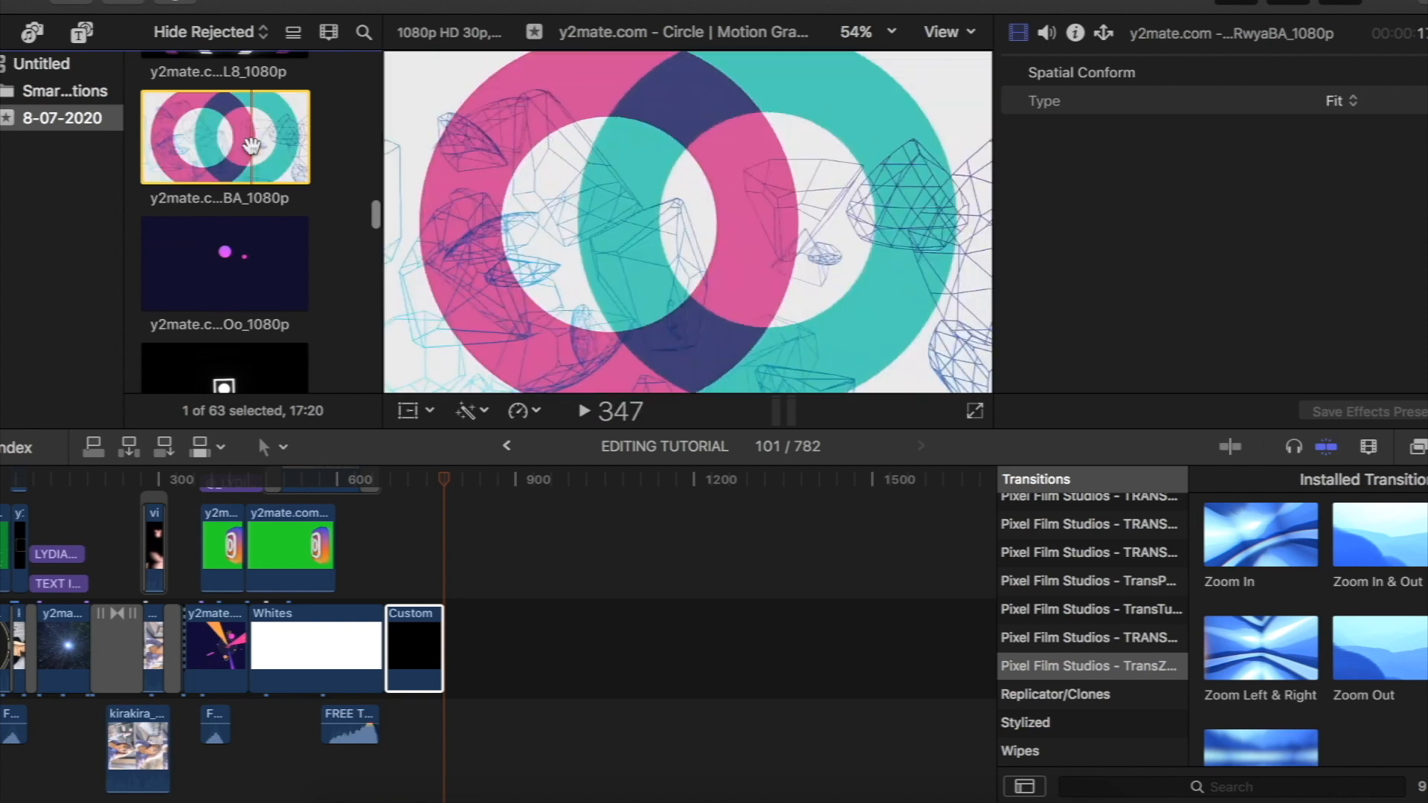
key(Down)
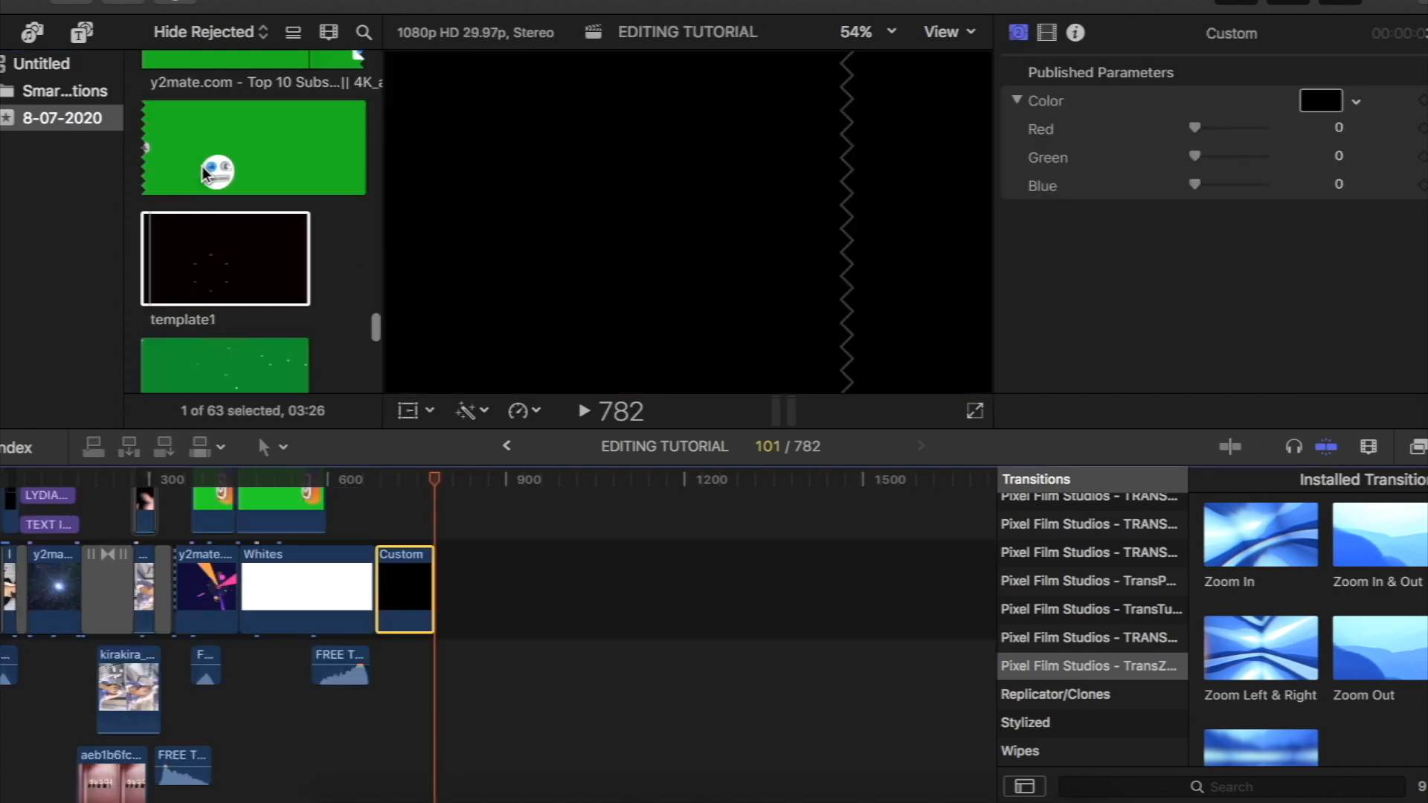
scroll(207, 173, down, 3)
click(200, 168)
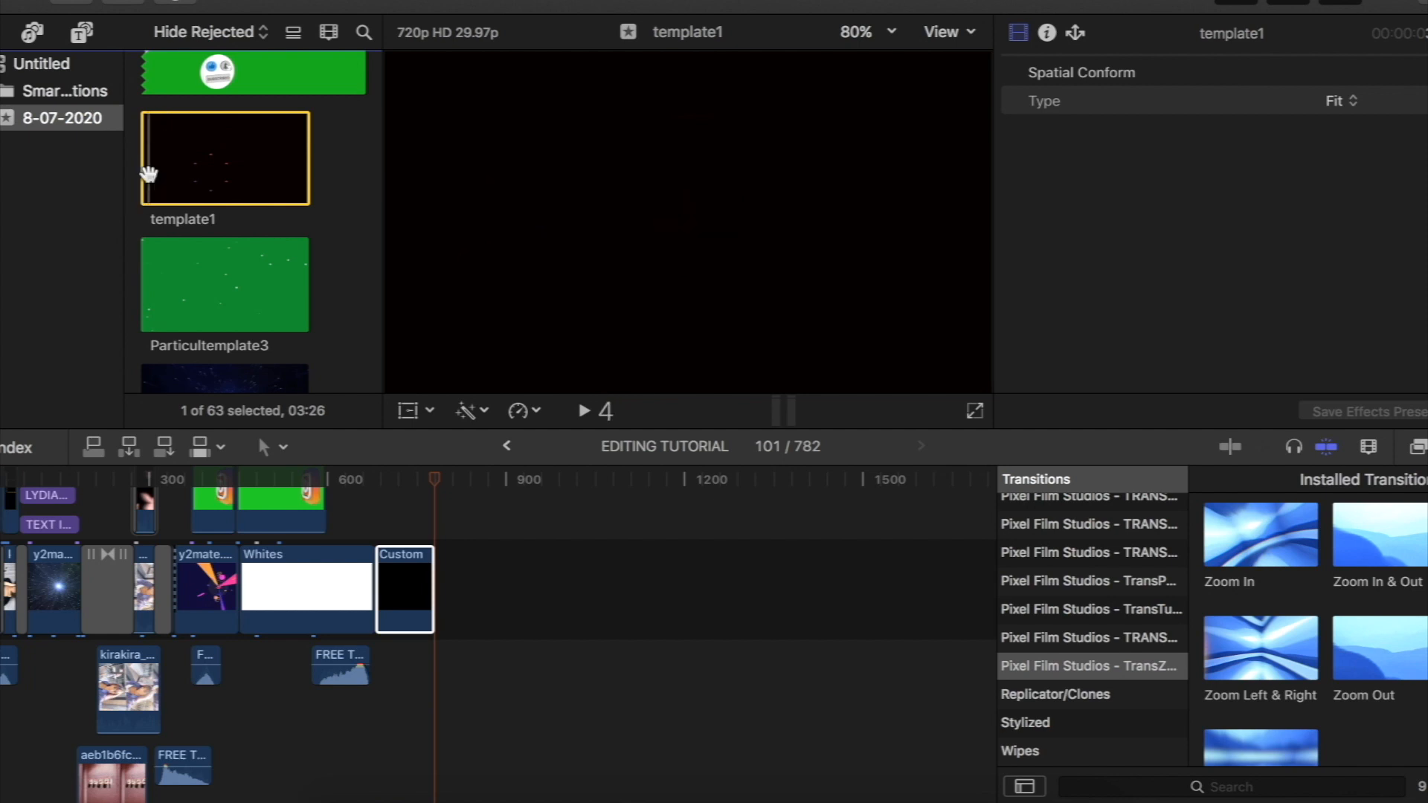
key(space)
drag(149, 174, 469, 570)
- Connect the InfiNoise - Sunlight song beneath the storyline, aligned with the start of the template1 clip
scroll(468, 569, up, 5)
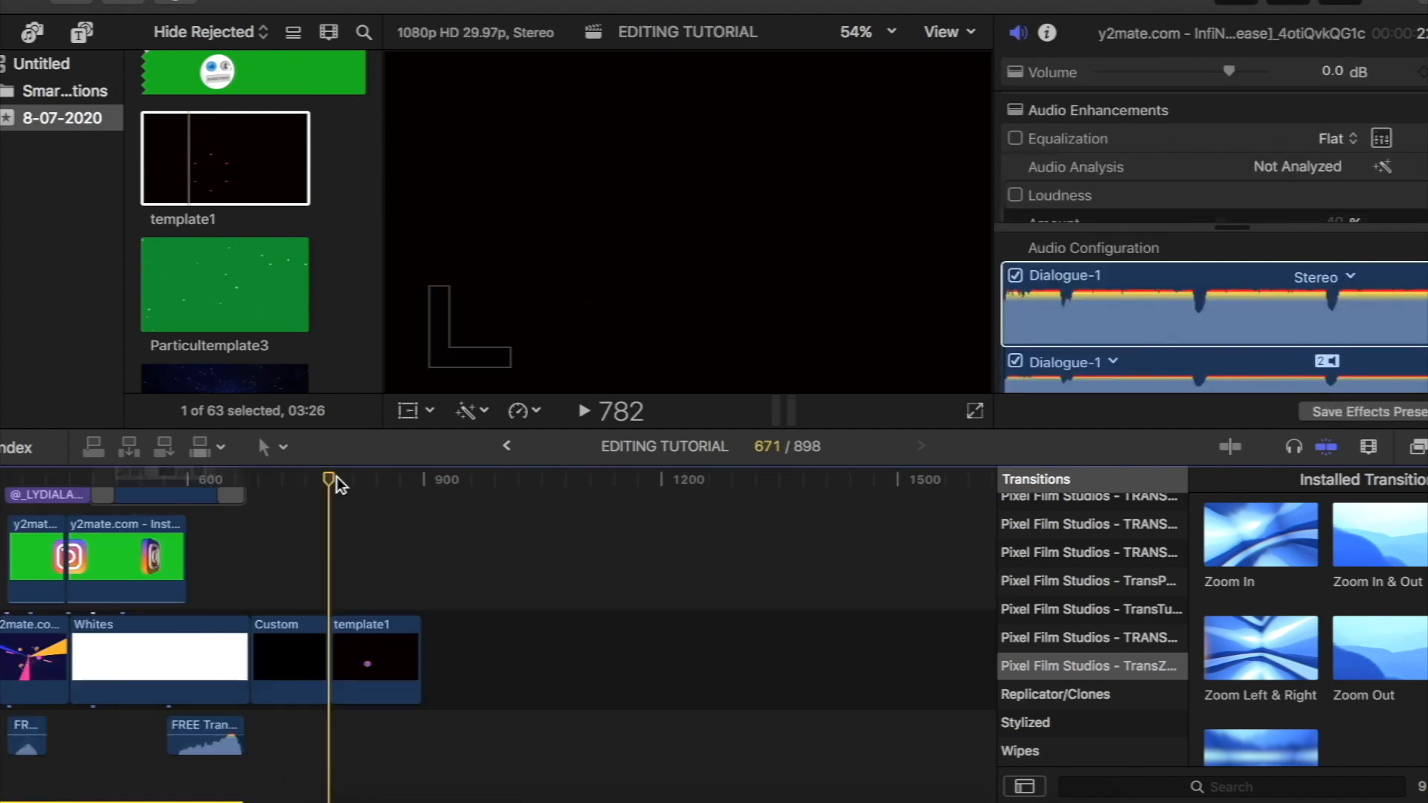
key(q)
scroll(360, 542, down, 3)
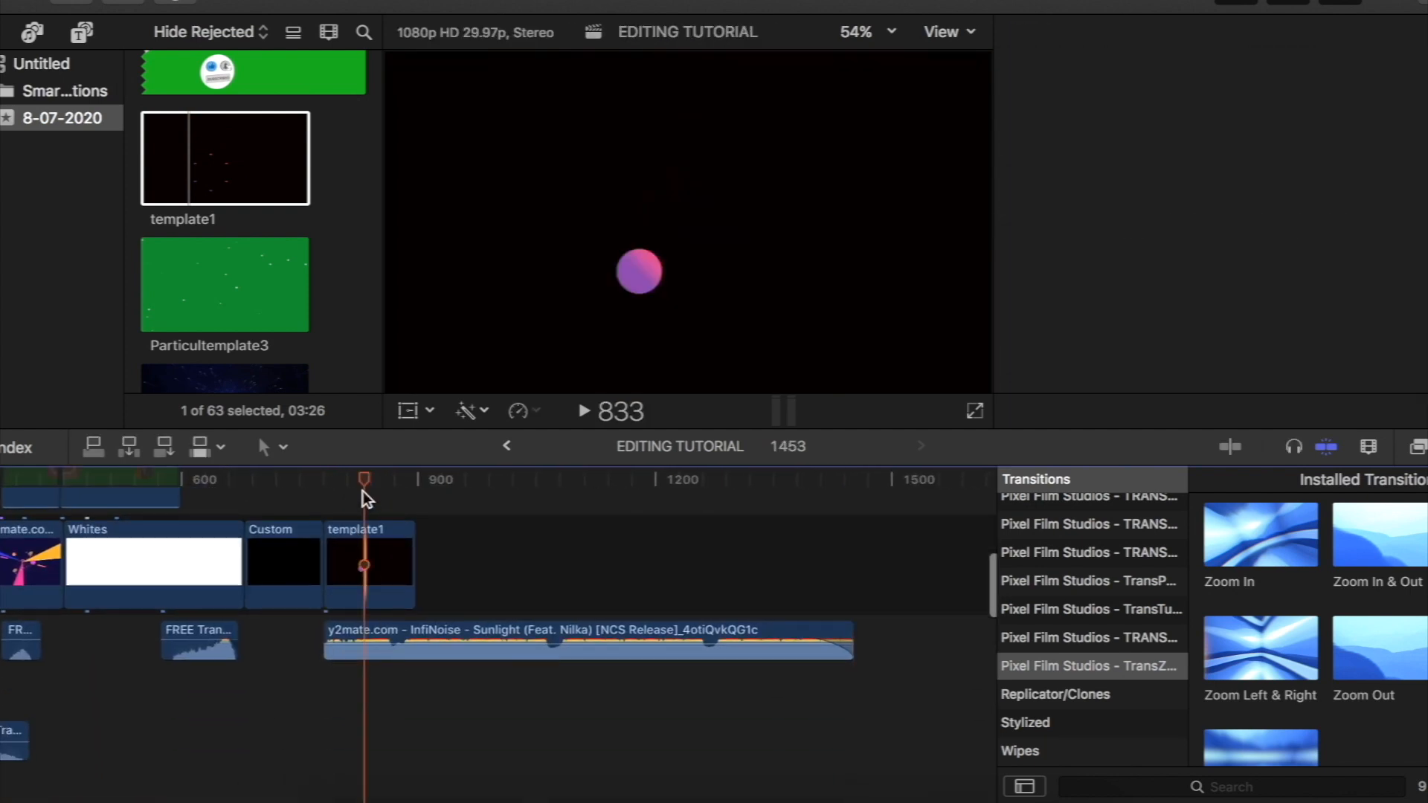
- Place the green-screen Particultemplate3 clip as a connected layer directly above template1, starting at the same frame
key(super+equal)
key(super+equal)
mouse_move(361, 483)
mouse_down()
mouse_move(316, 499)
mouse_move(452, 491)
mouse_move(370, 510)
mouse_up()
click(269, 284)
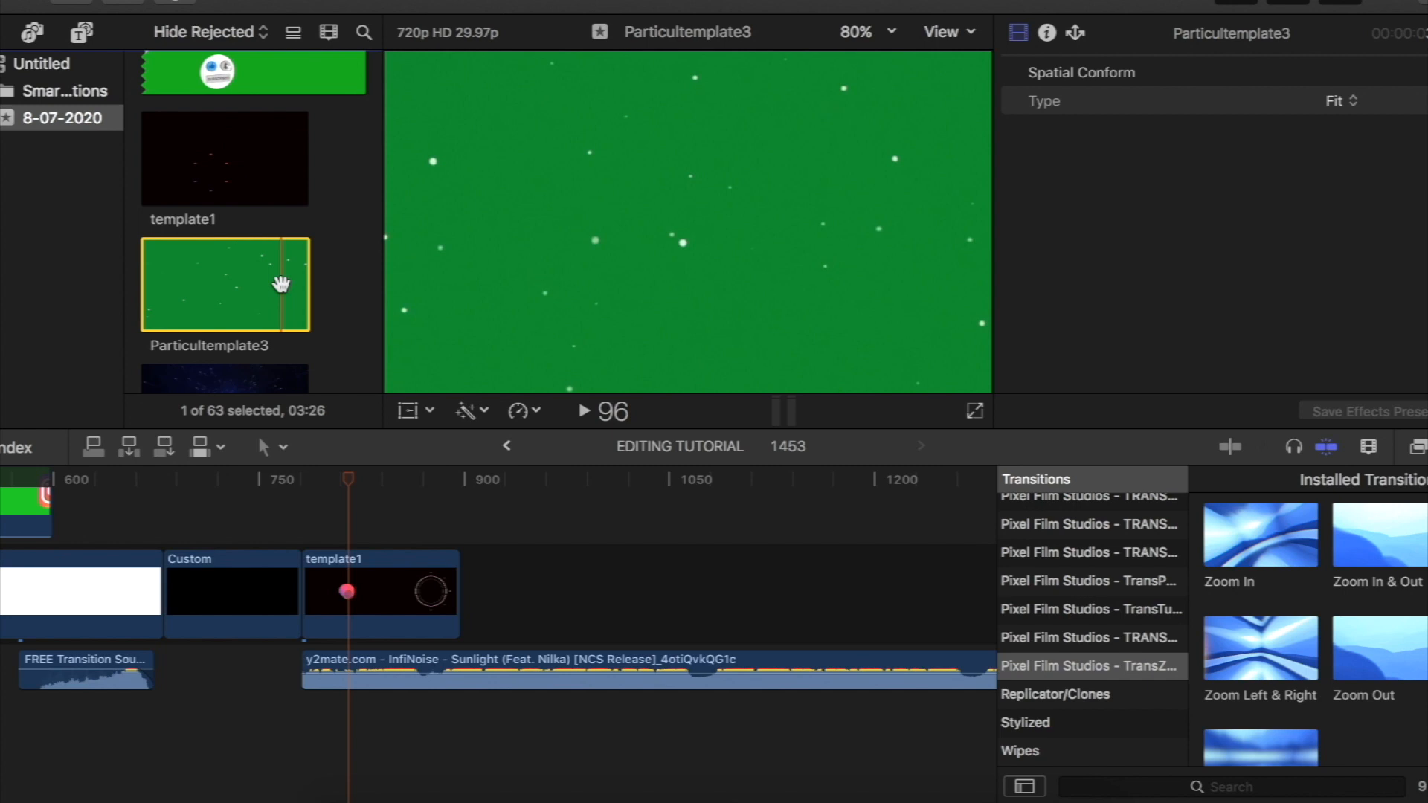
drag(212, 283, 386, 495)
scroll(384, 498, up, 3)
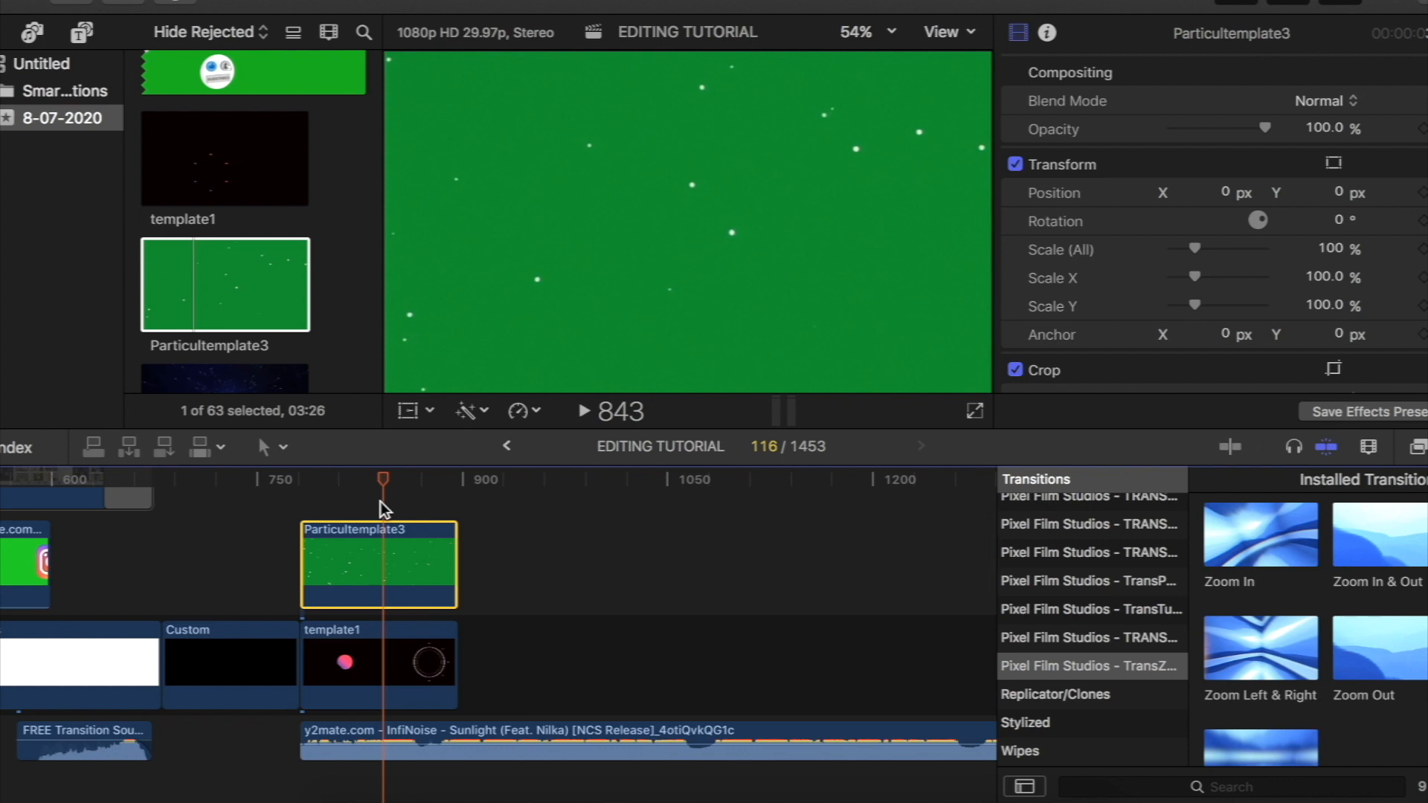
- Search the effects for "keyer" and apply Keyer to the Particultemplate3 clip to remove its green background
click(1419, 449)
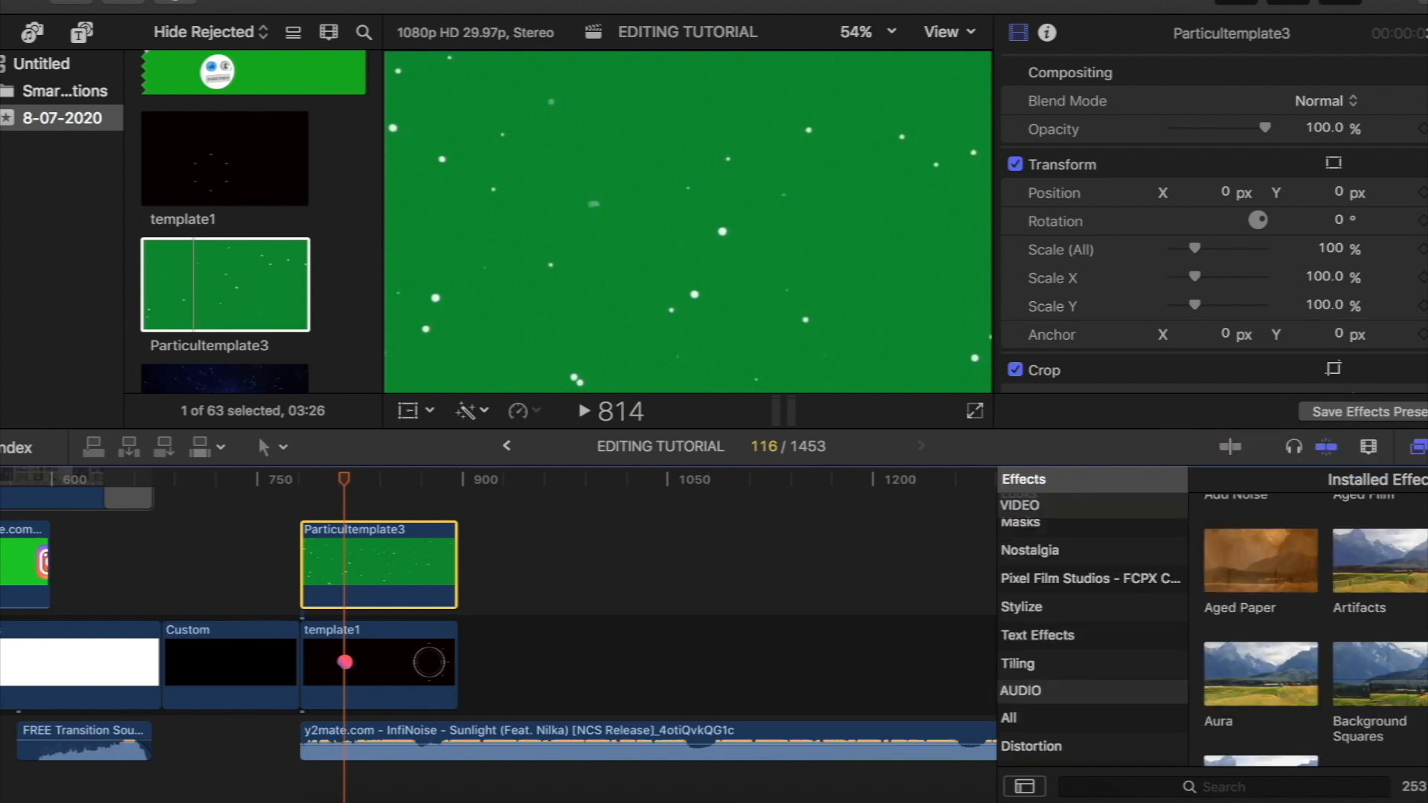
click(1227, 784)
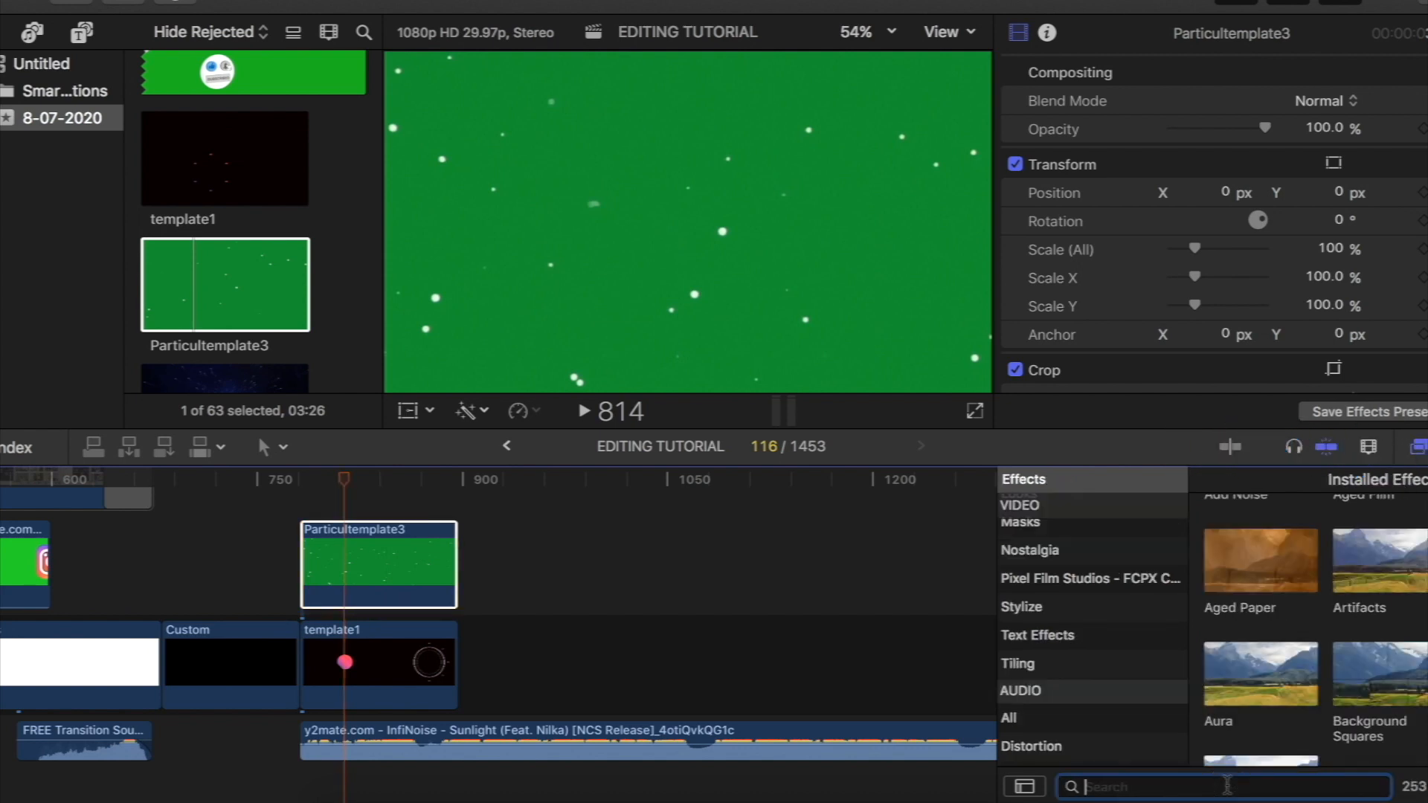
text(keyer)
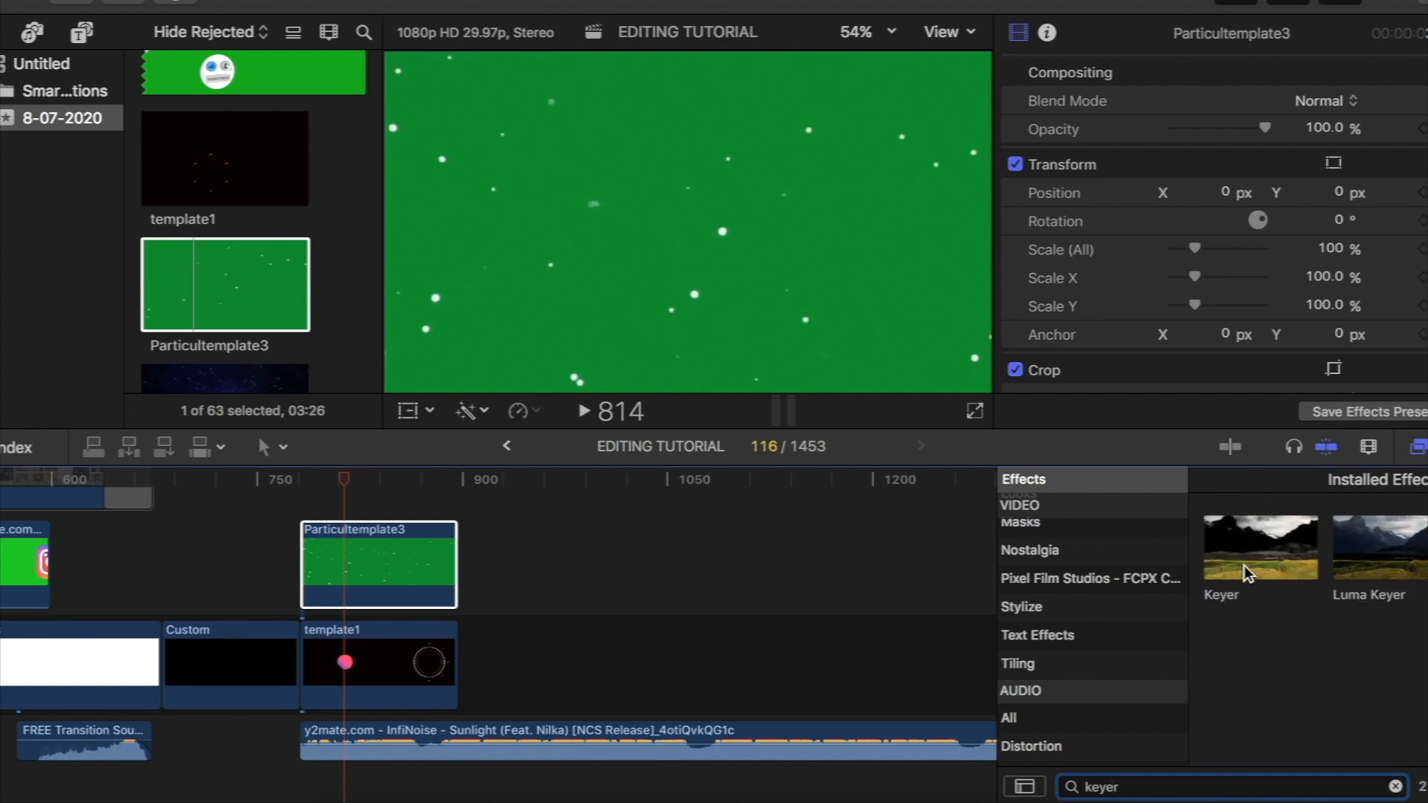
click(1267, 558)
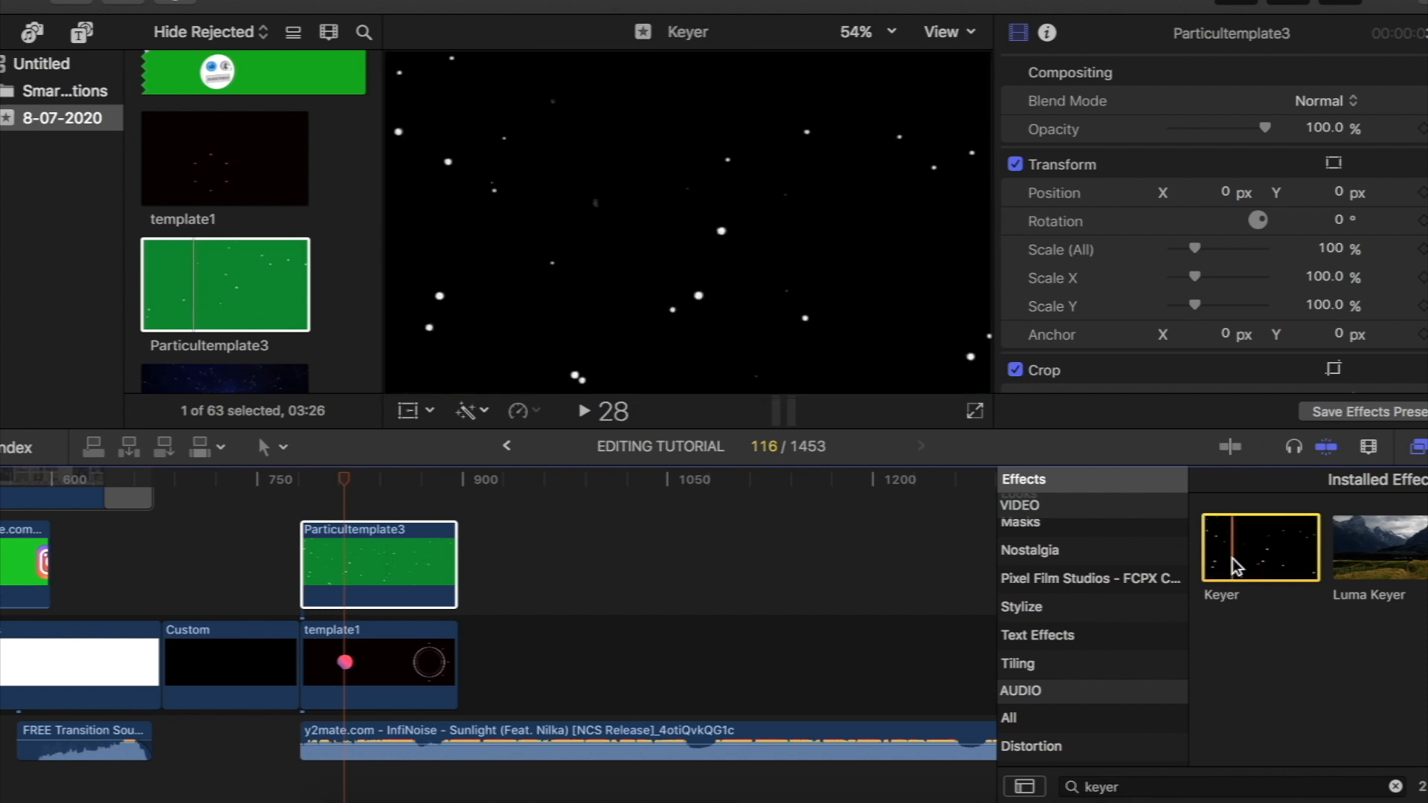
drag(1234, 564, 374, 559)
drag(344, 480, 339, 525)
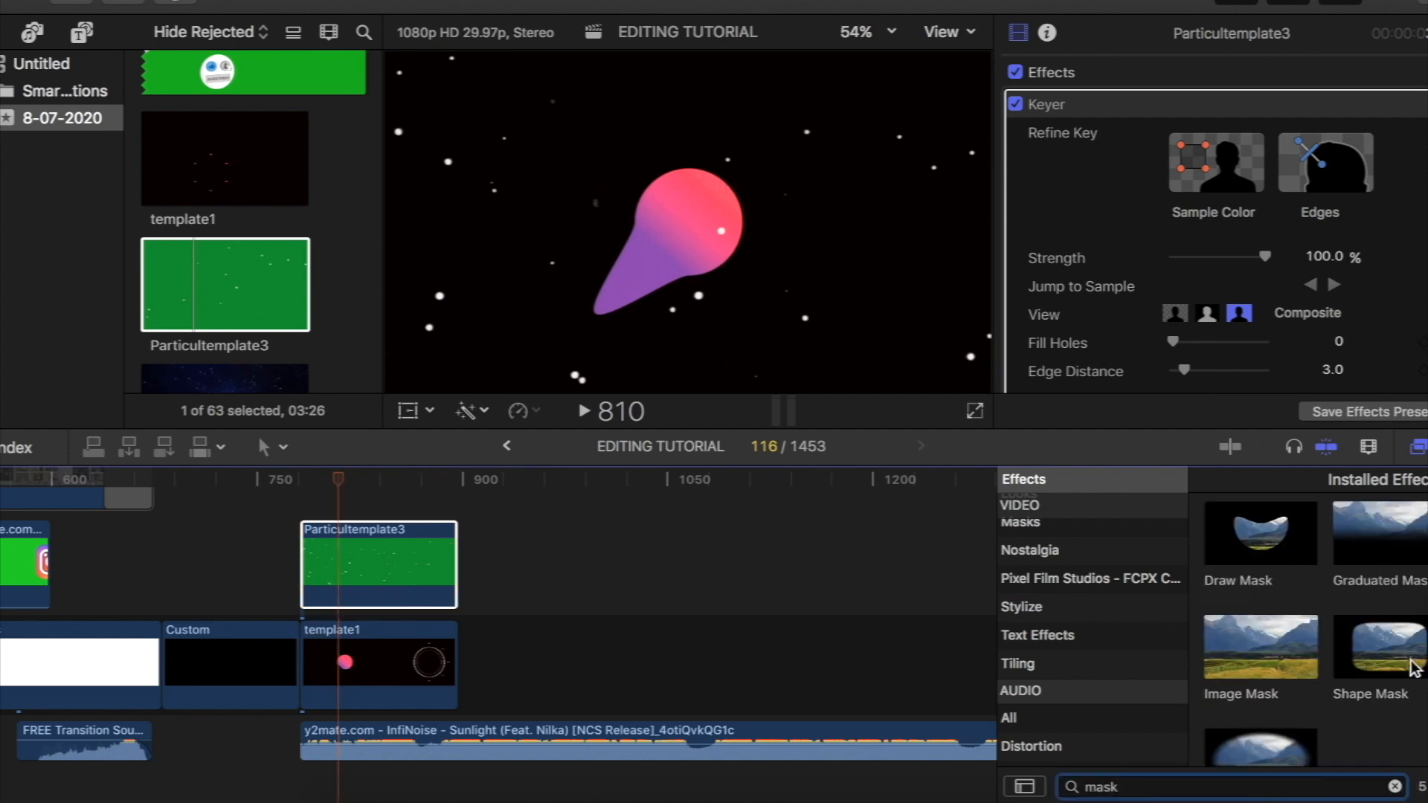
- Apply Shape Mask to the Particultemplate3 clip and shrink it around the pink ball to a radius of about 152
click(1373, 662)
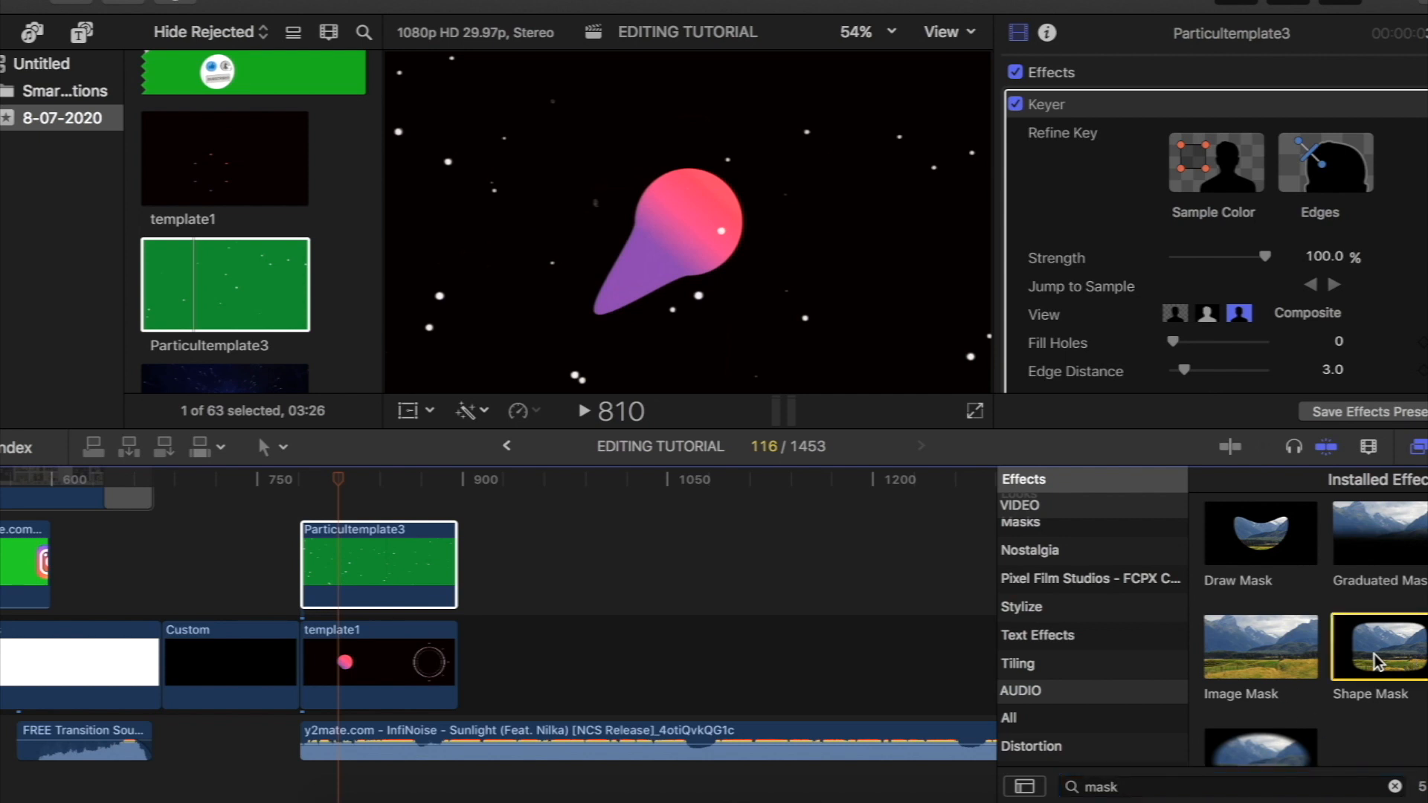
drag(1397, 661, 379, 569)
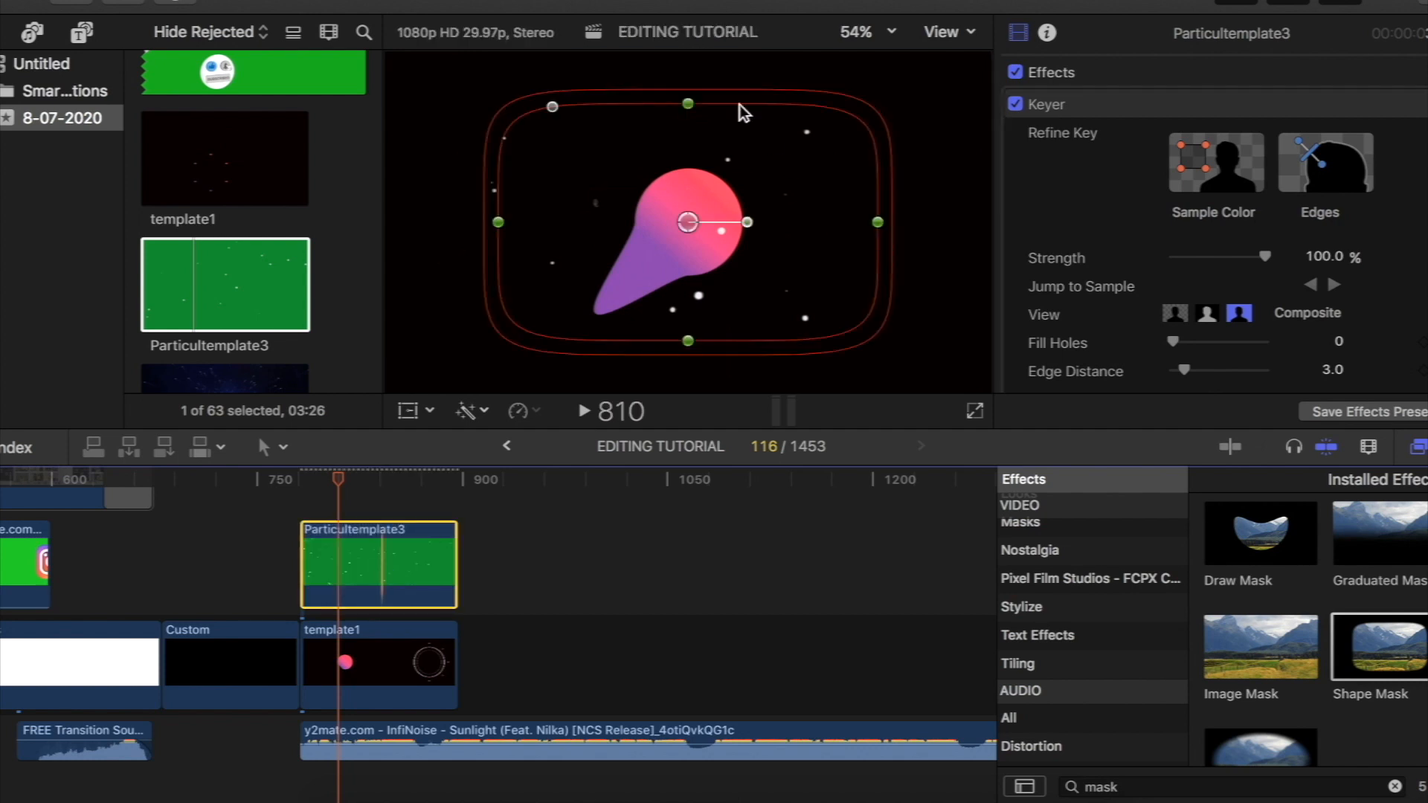
scroll(1143, 202, down, 10)
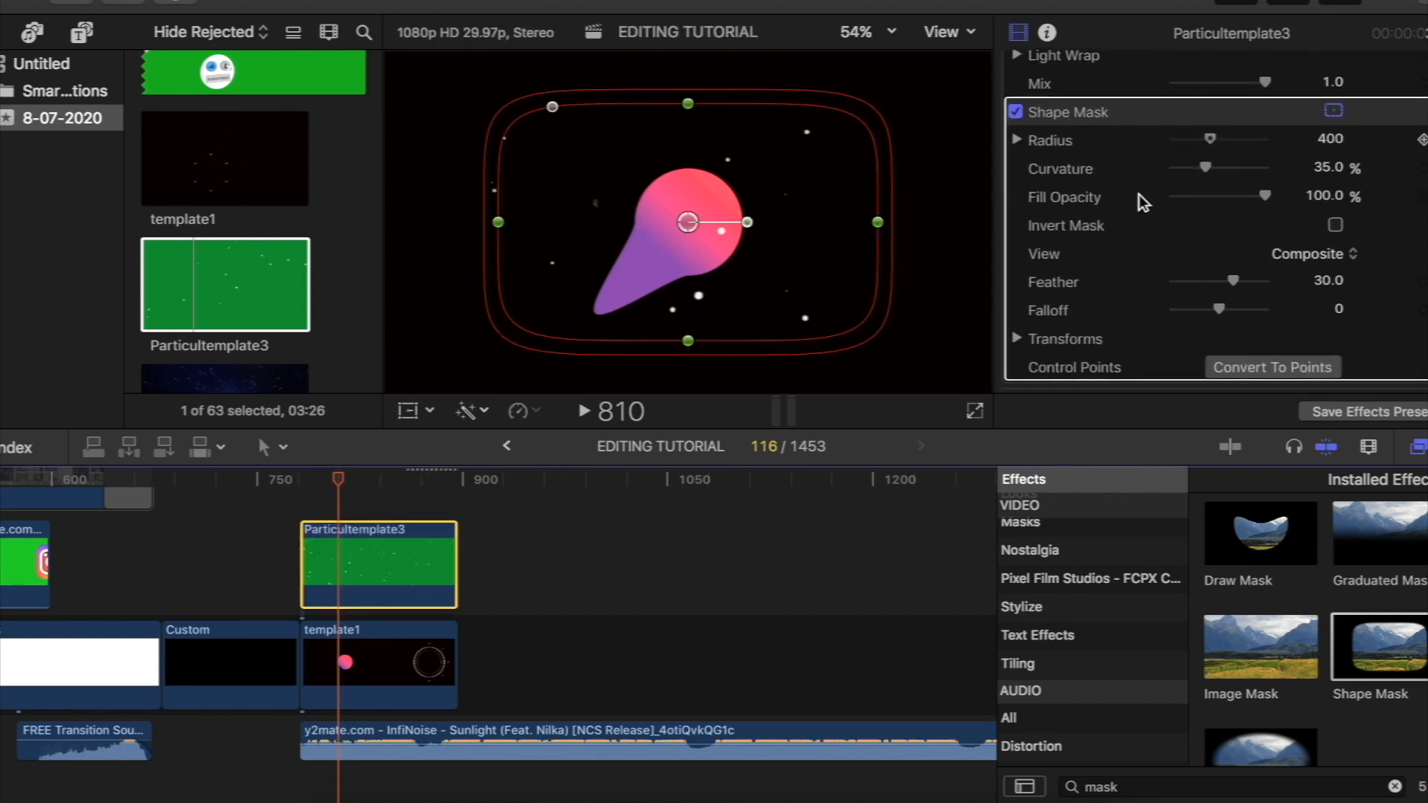
drag(882, 227, 802, 229)
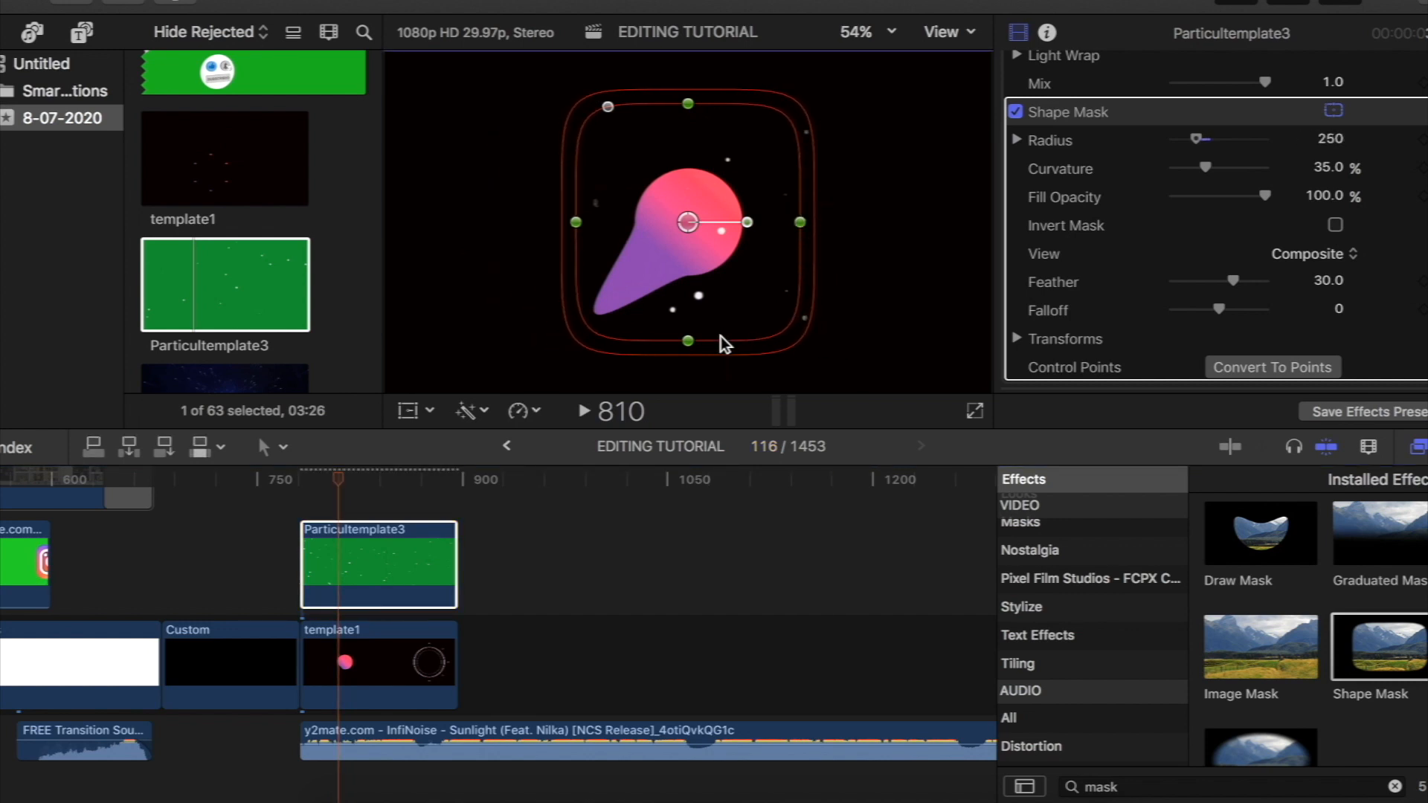
drag(690, 346, 692, 298)
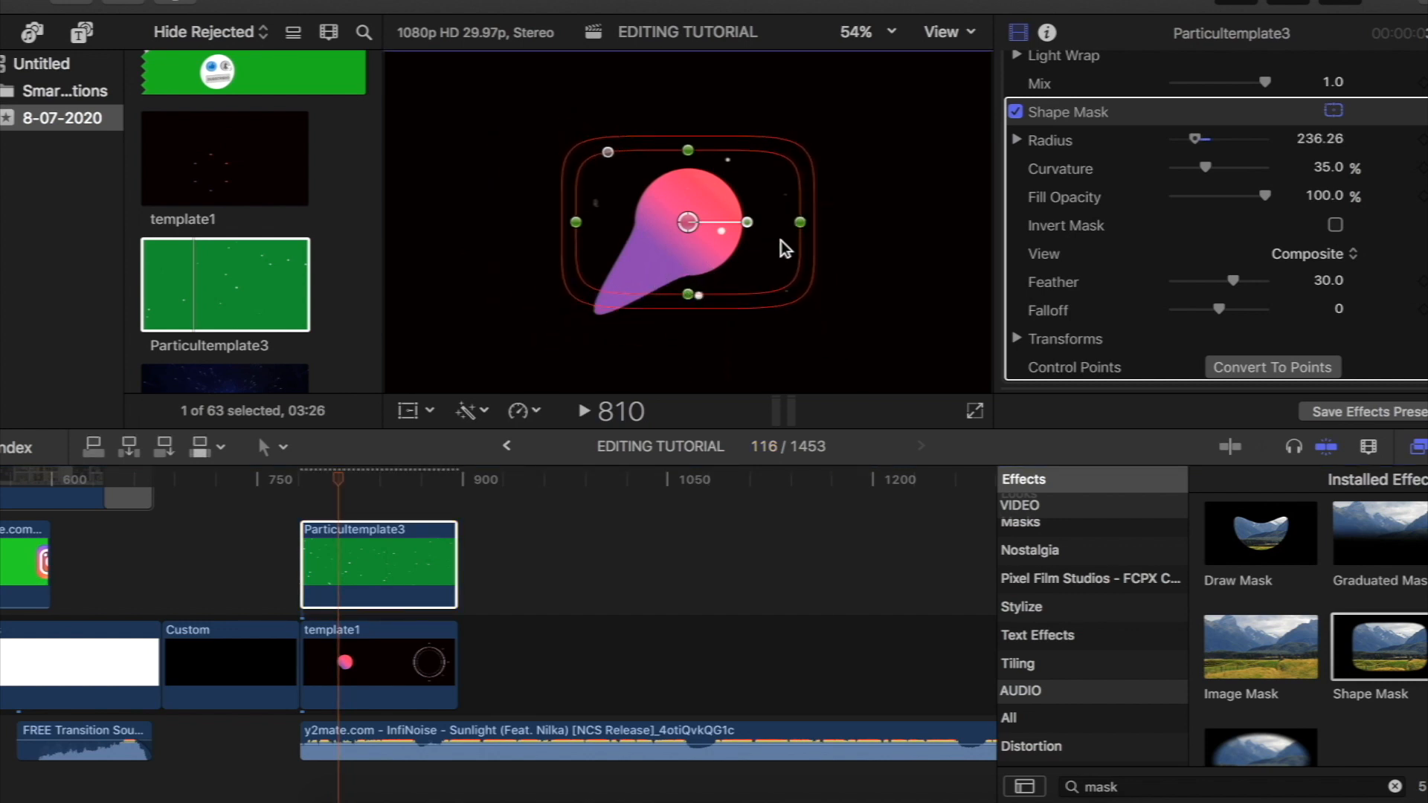
drag(787, 233, 760, 233)
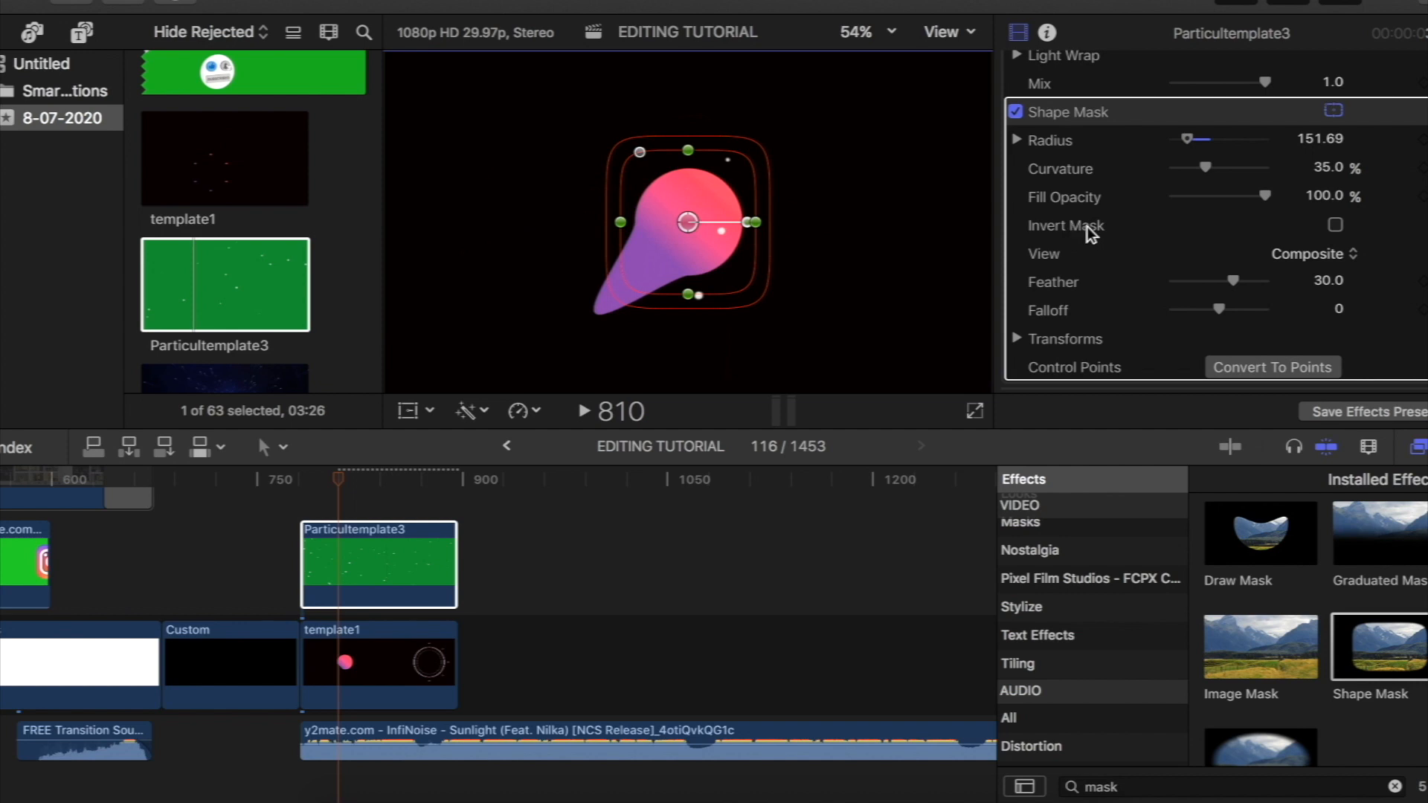
- Invert the shape mask, tighten its radius to about 139, and scrub through the clip to check it
click(1336, 225)
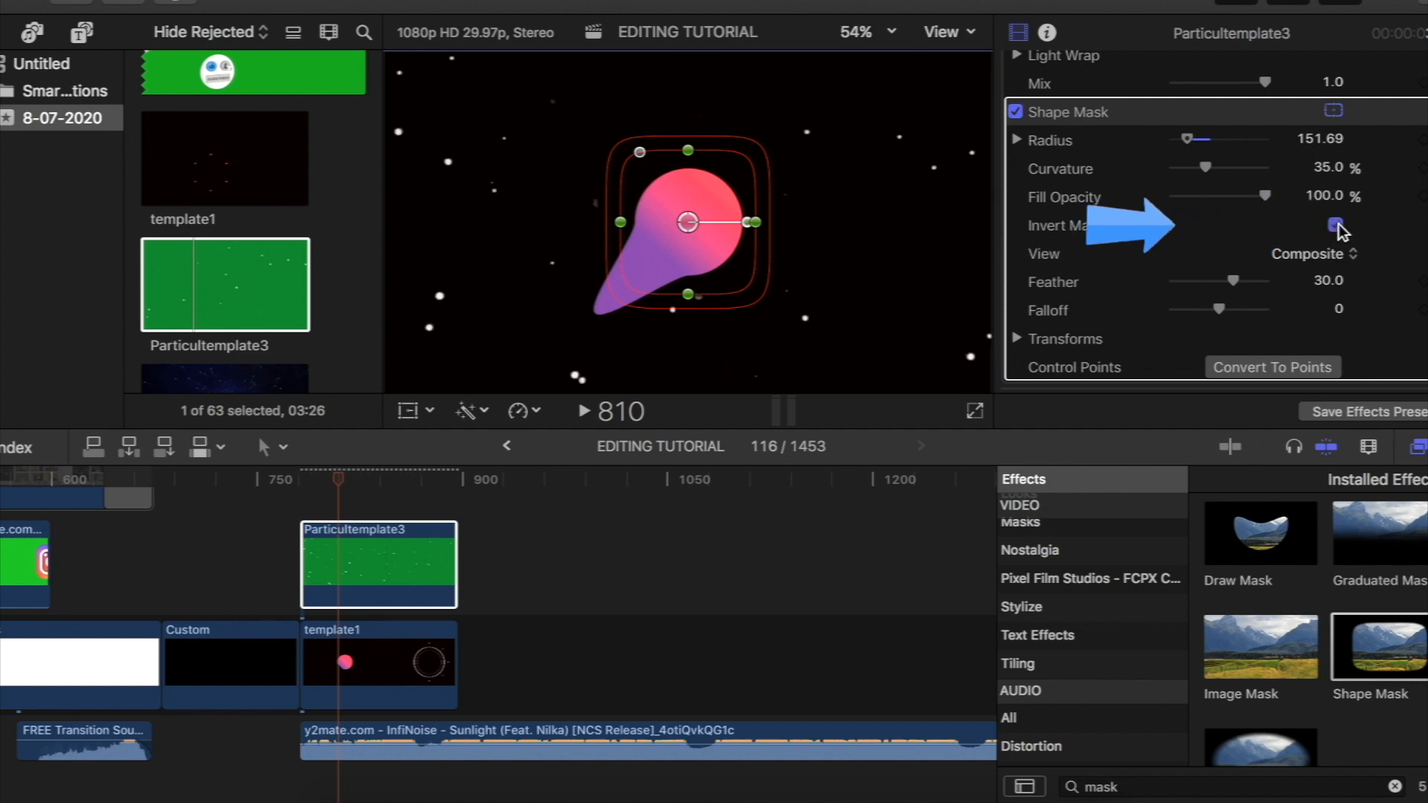
mouse_move(688, 294)
mouse_down()
mouse_move(688, 338)
mouse_move(692, 295)
mouse_up()
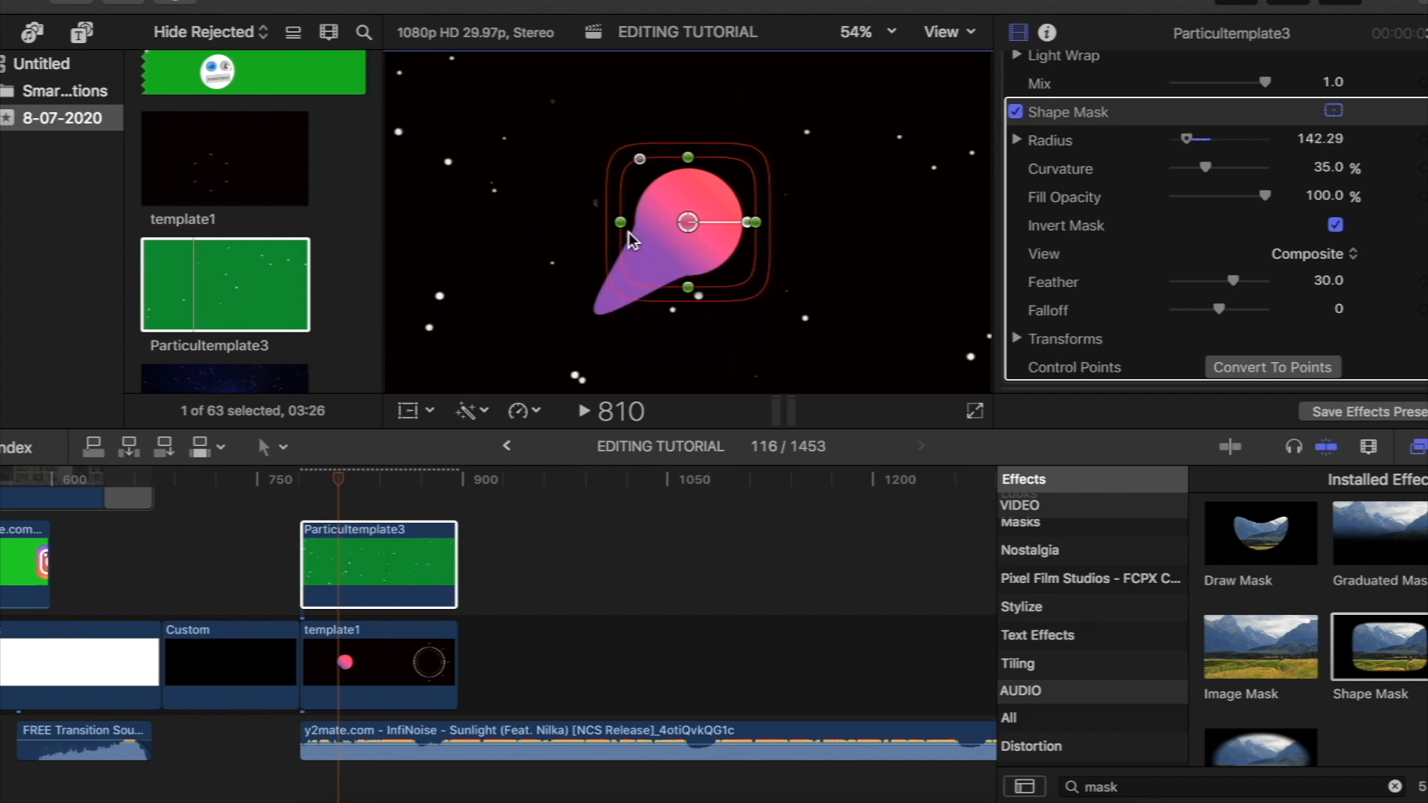
mouse_move(612, 226)
mouse_down()
mouse_move(431, 239)
mouse_move(625, 236)
mouse_up()
drag(331, 482, 437, 494)
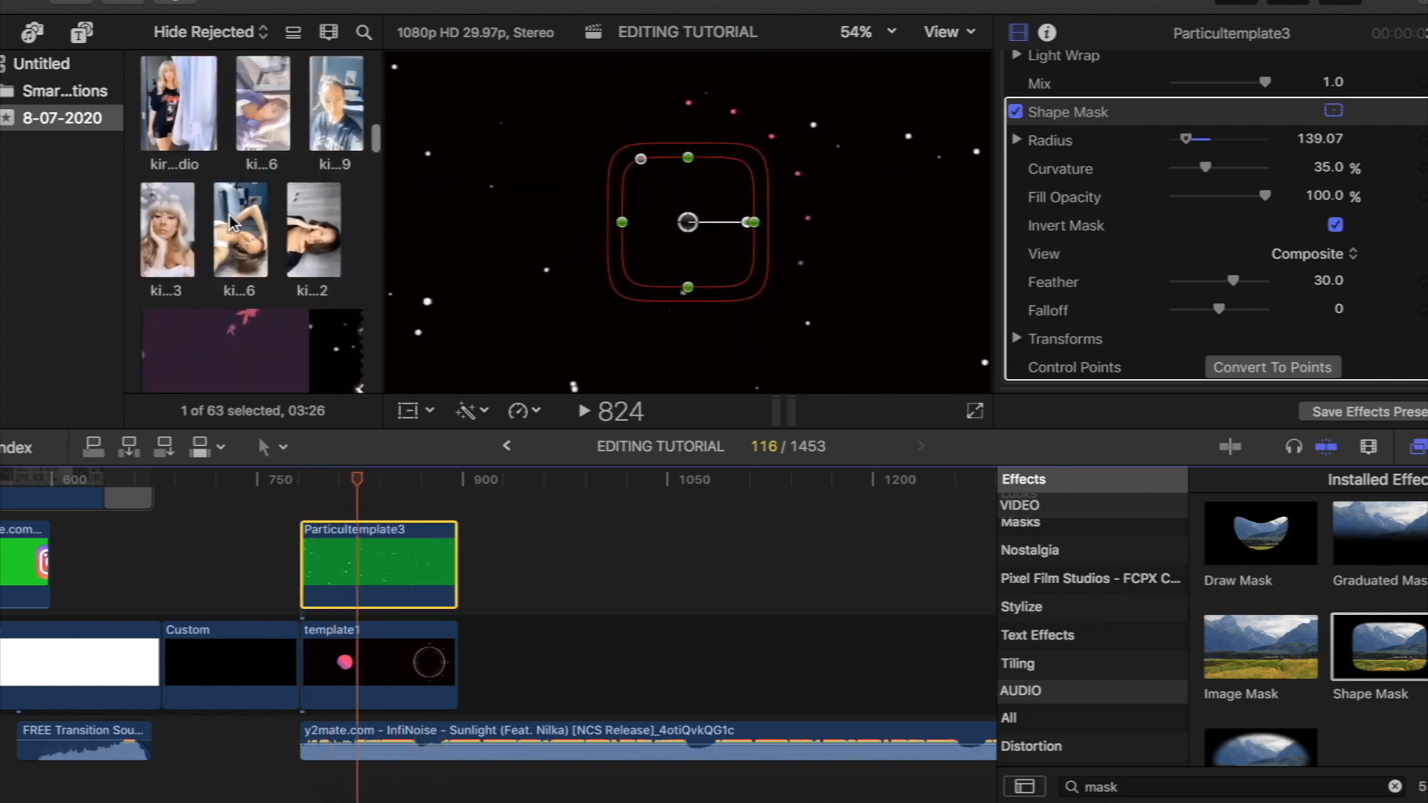
- Append the kirakira 2 clip to the storyline after template1 and move the playhead to frame 964
scroll(279, 234, up, 3)
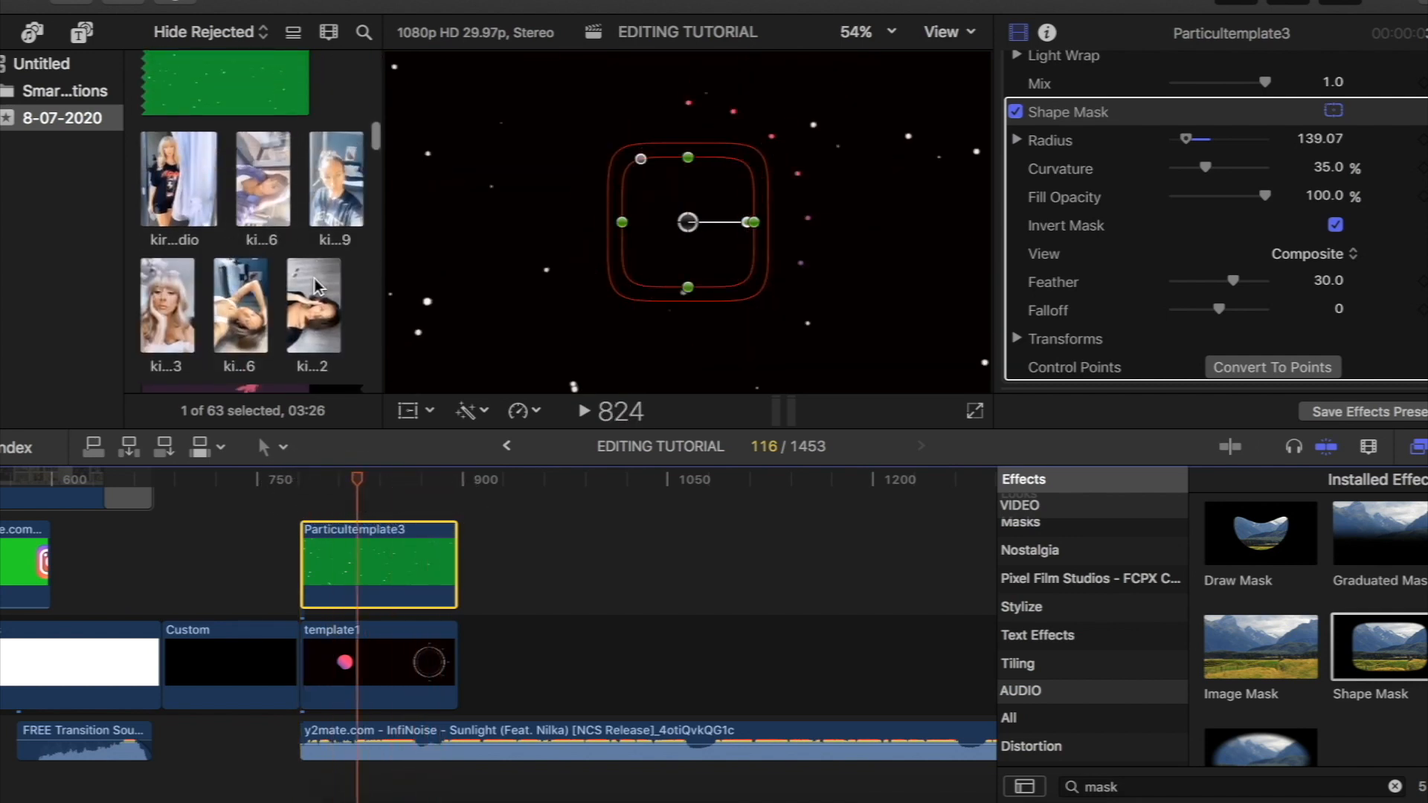
click(303, 300)
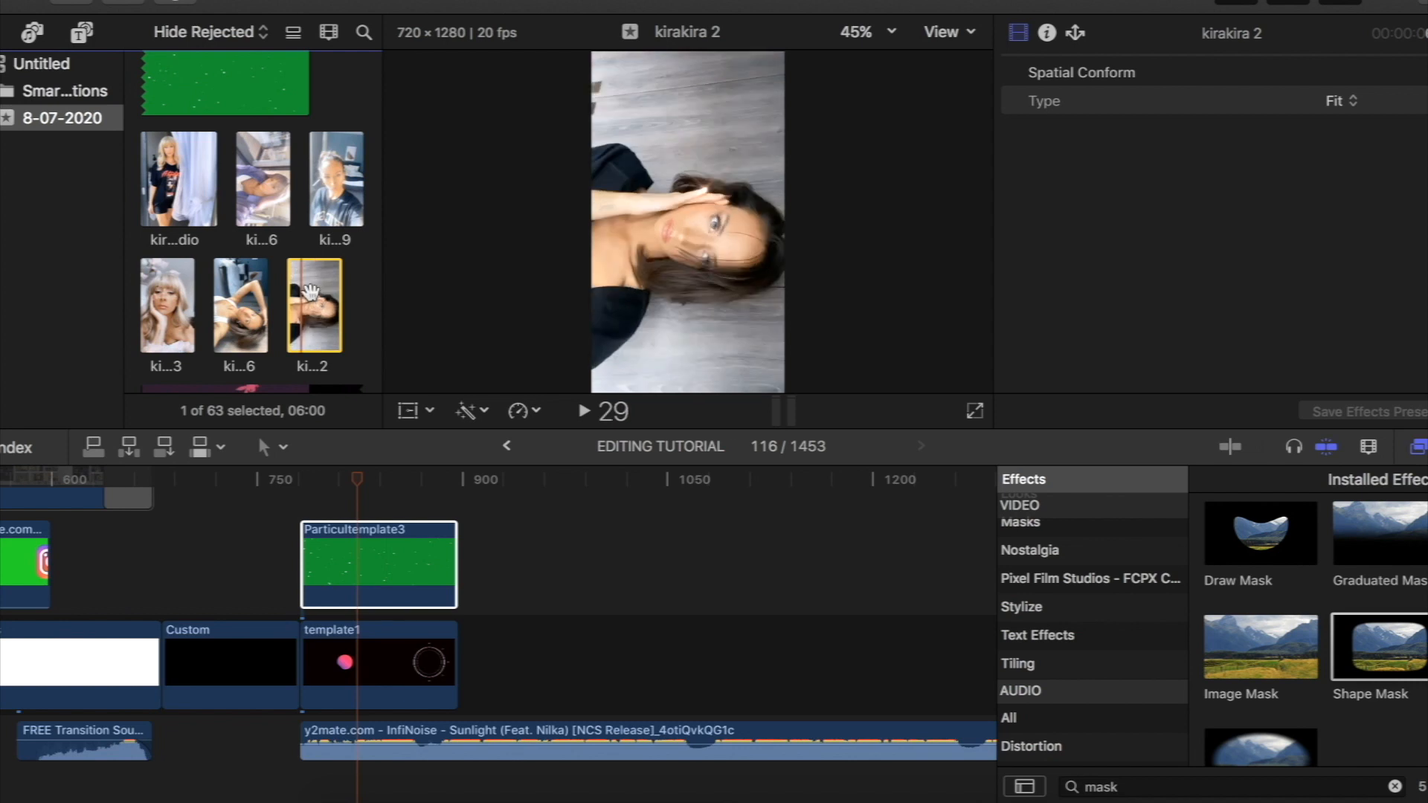
drag(331, 316, 491, 655)
drag(487, 481, 549, 521)
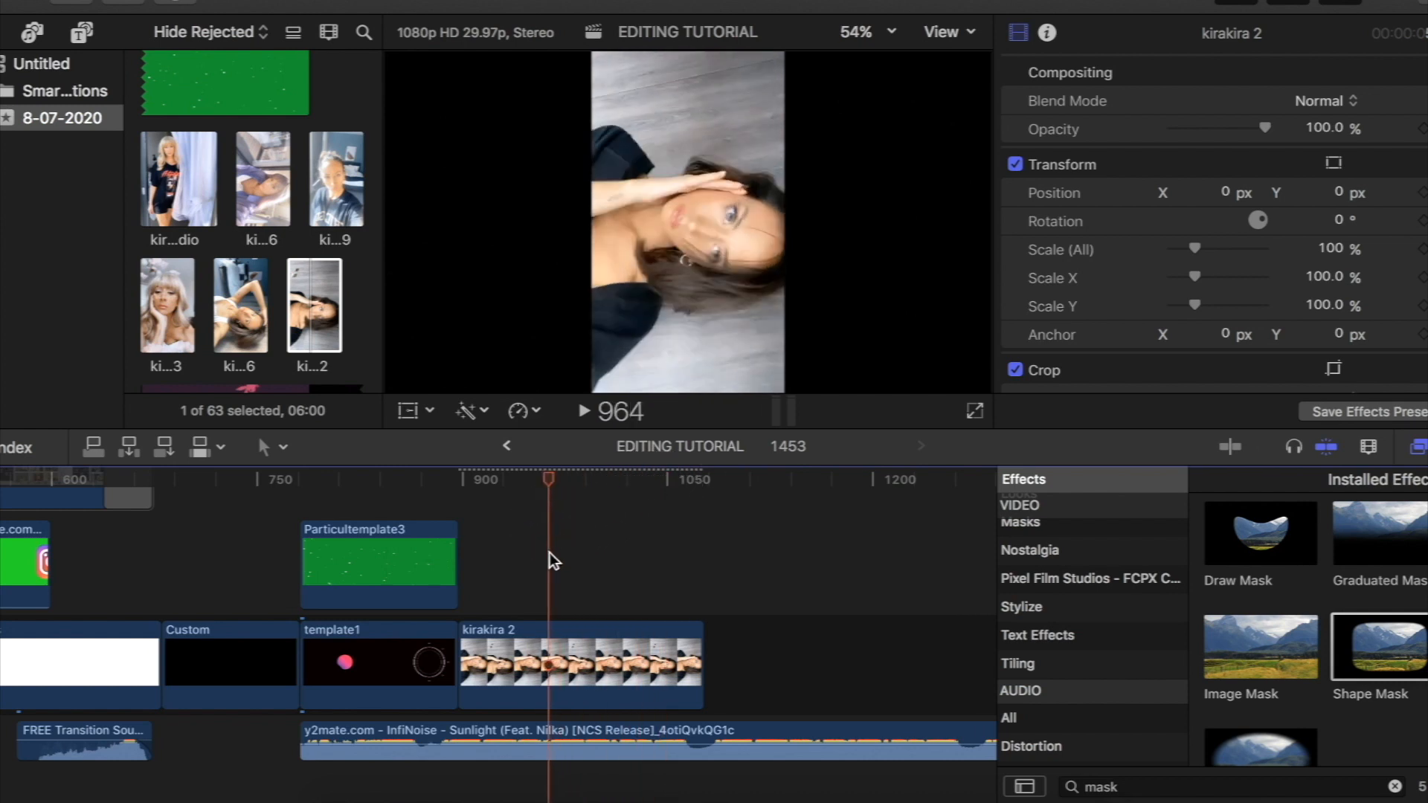
- Transform the kirakira 2 clip by rotating it about 90° upright and scaling it to about 178% to fill the frame
click(554, 654)
click(407, 414)
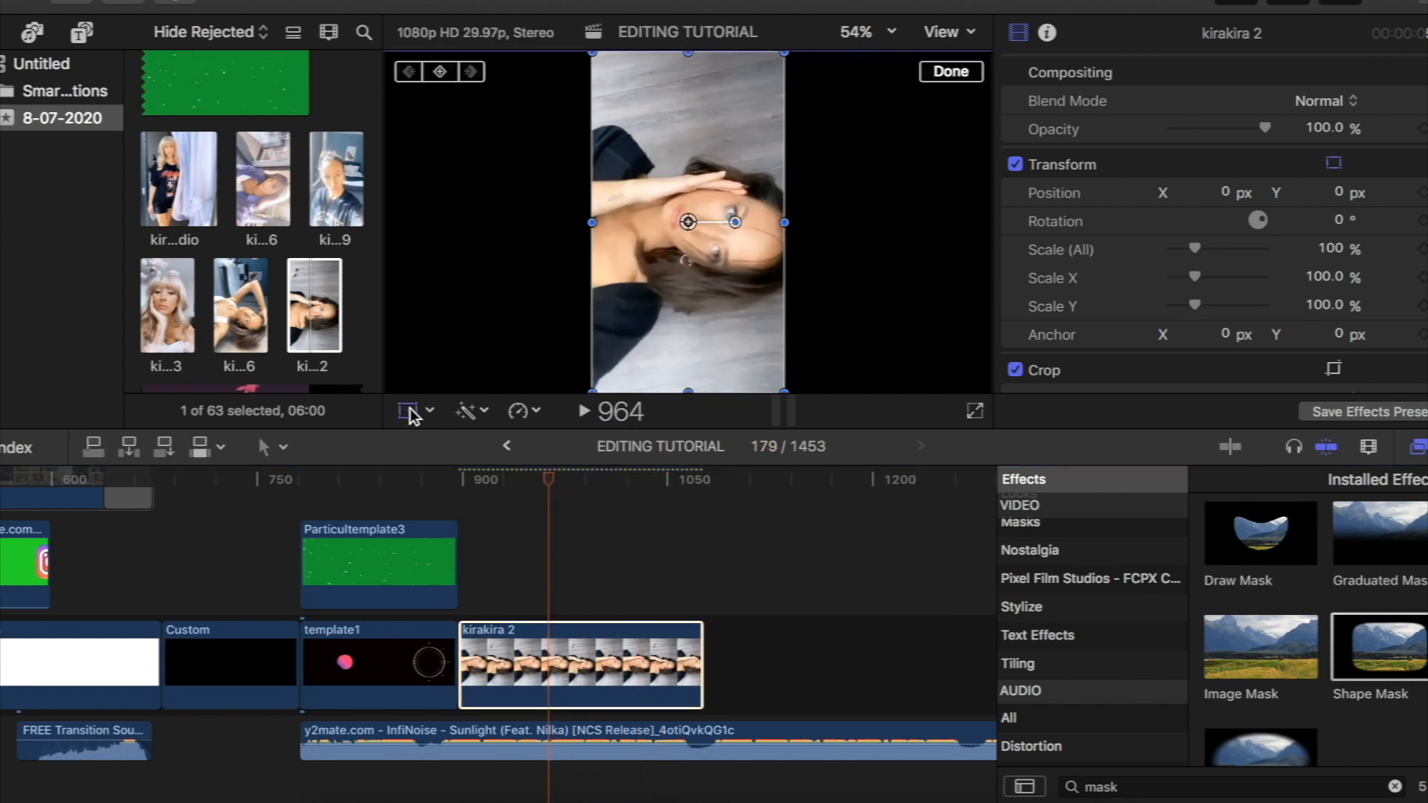
drag(738, 225, 689, 167)
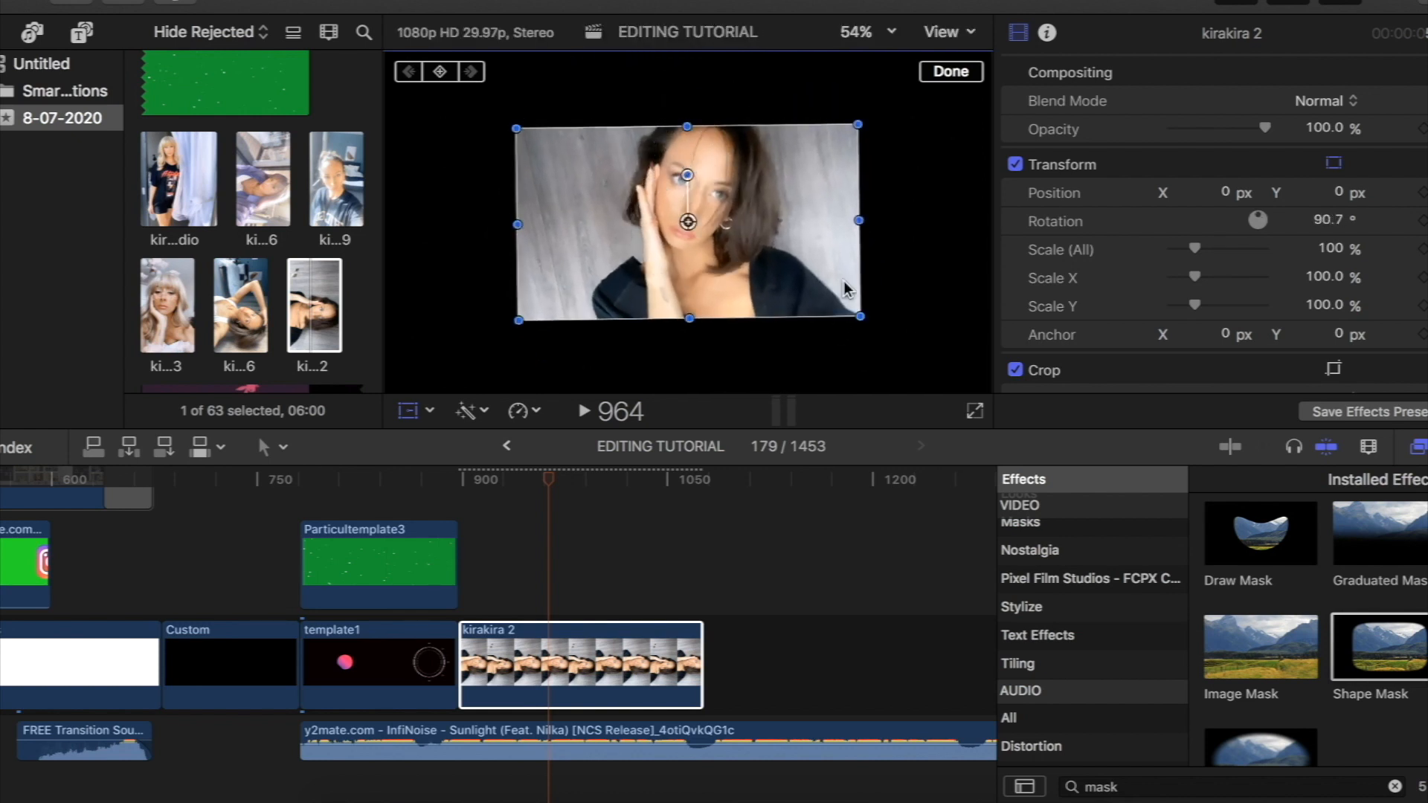
drag(859, 314, 955, 397)
mouse_move(689, 170)
mouse_down()
mouse_move(679, 159)
mouse_move(688, 173)
mouse_up()
- Trim the kirakira 2 clip's crop by 246 px at Top and 128 px at Bottom
scroll(1040, 192, down, 5)
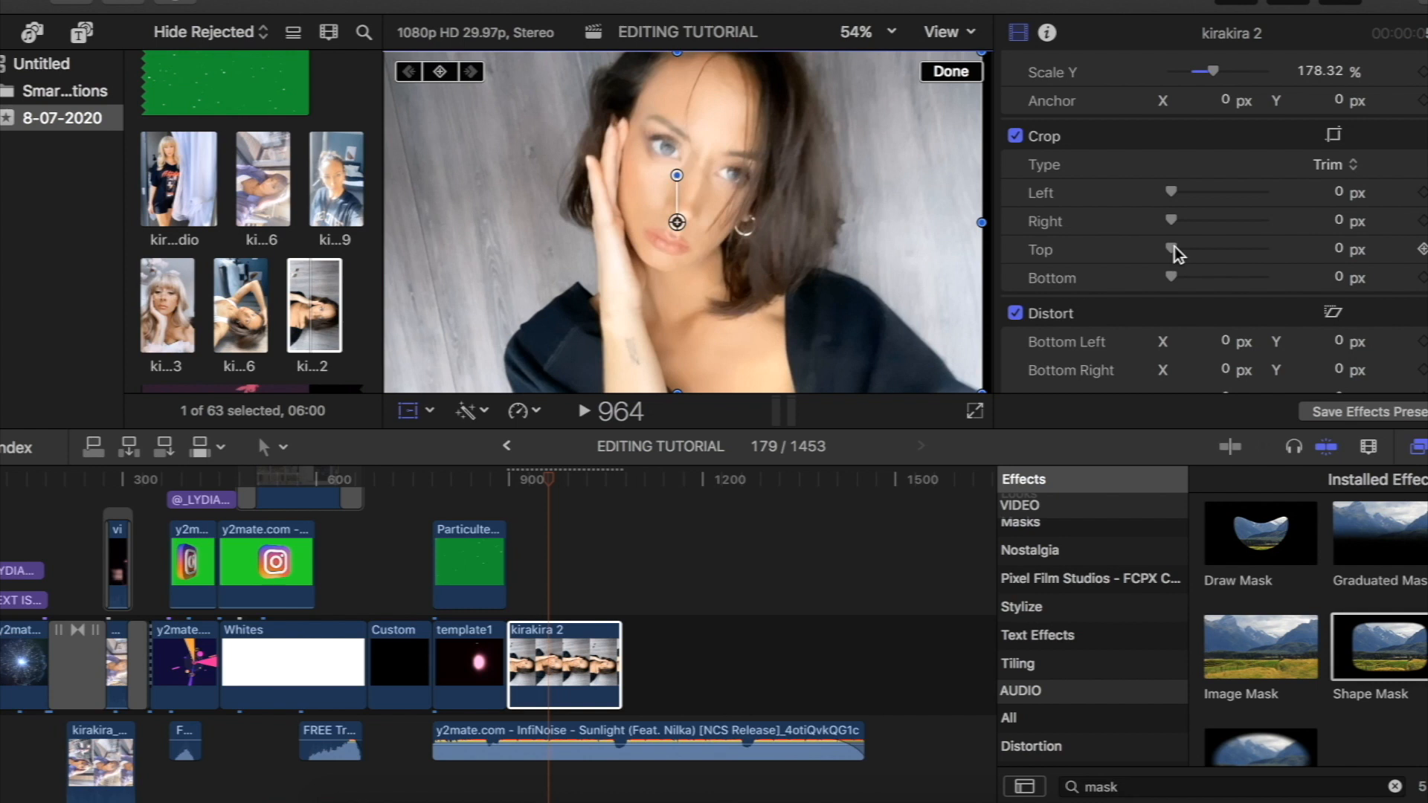
drag(1175, 247, 1189, 247)
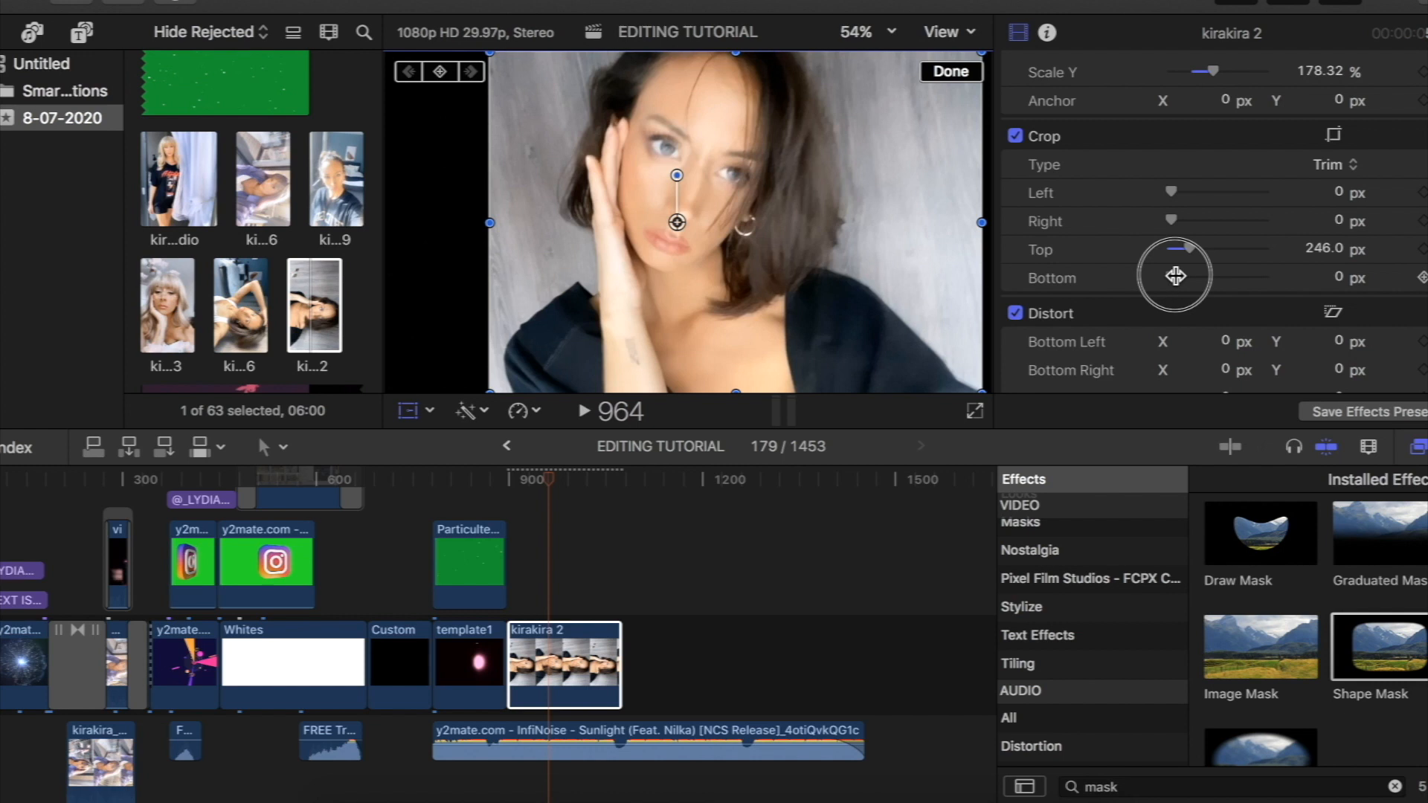
drag(1177, 276, 1185, 276)
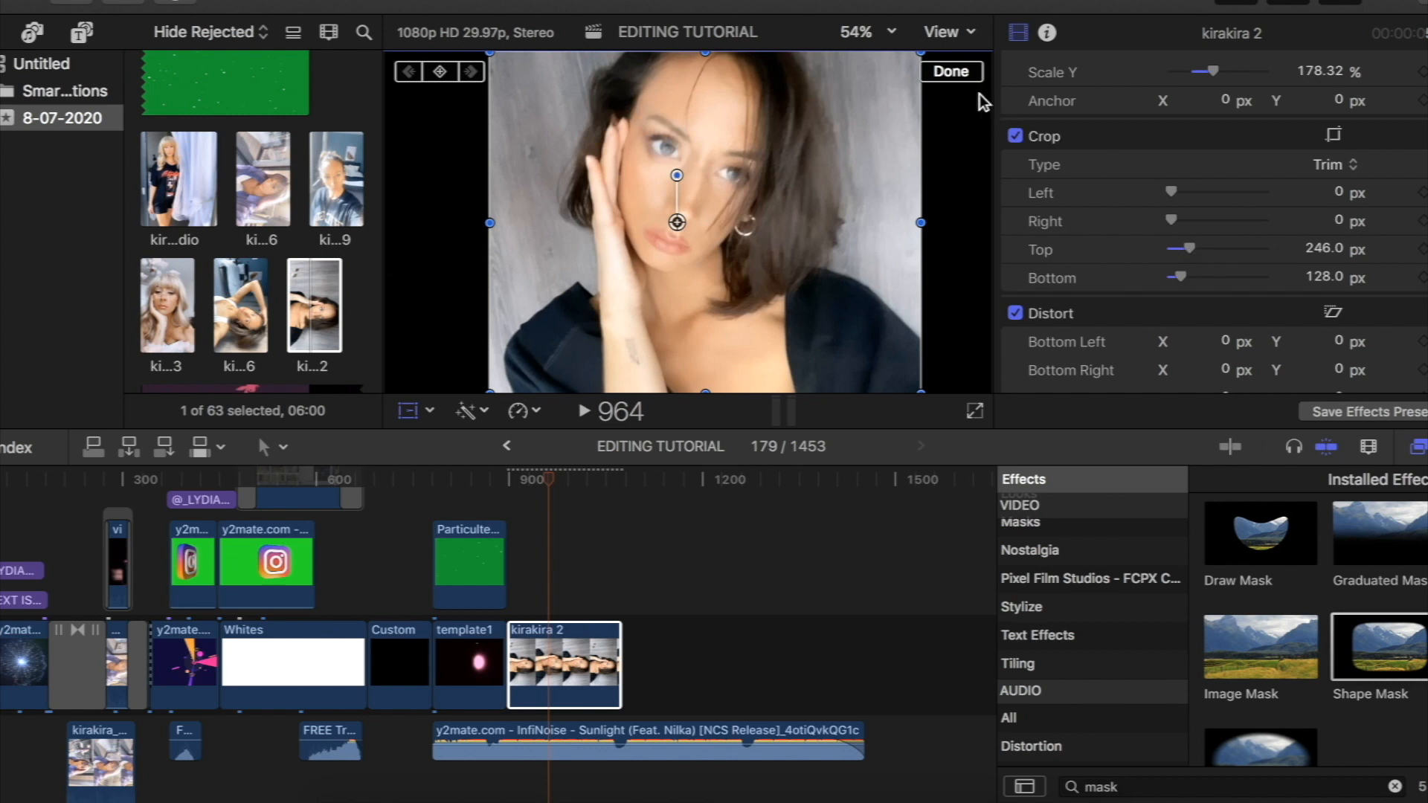
- Confirm the crop and warm the kirakira 2 clip's colours with the Color Board, pulling the global control down in the blue range
click(966, 74)
click(546, 632)
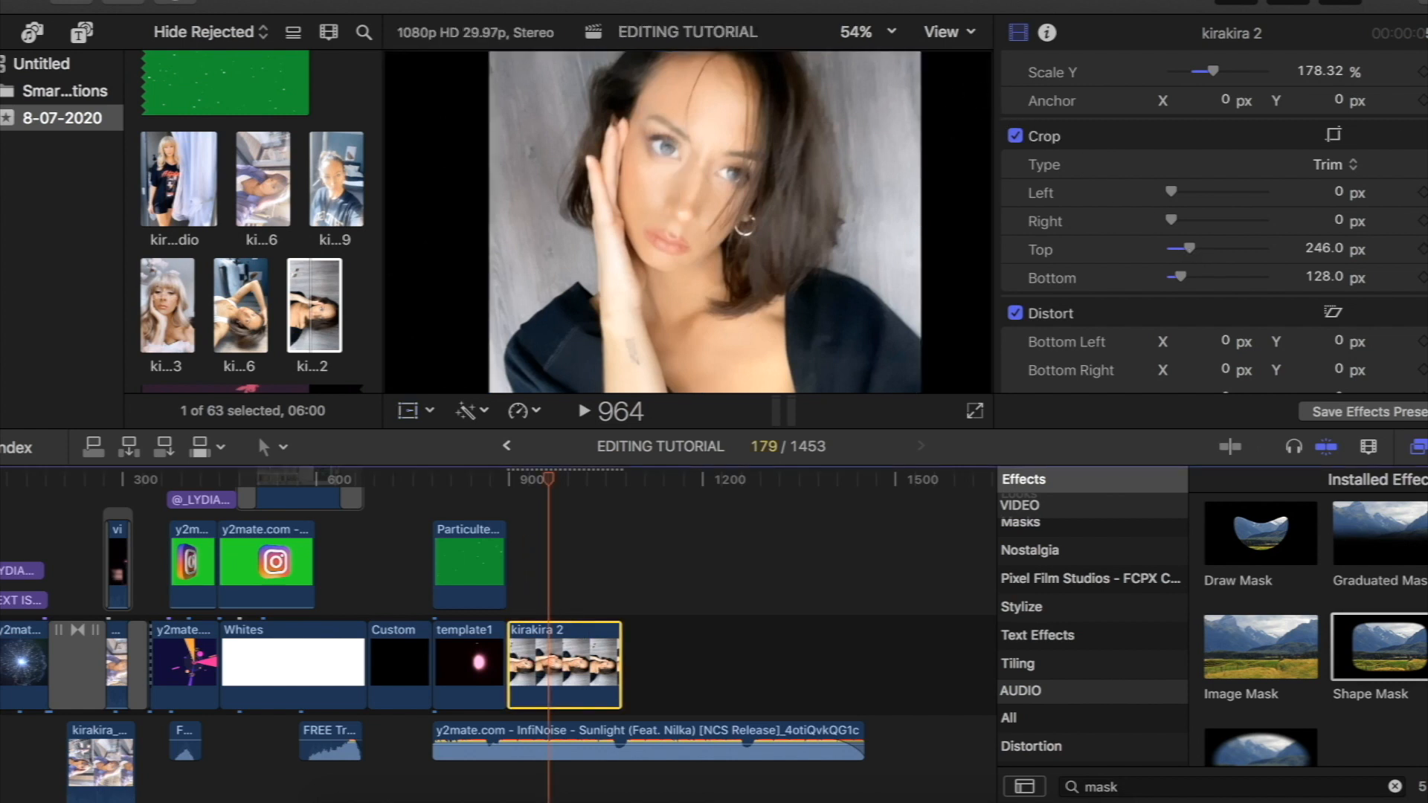
click(573, 0)
mouse_move(605, 48)
click(960, 212)
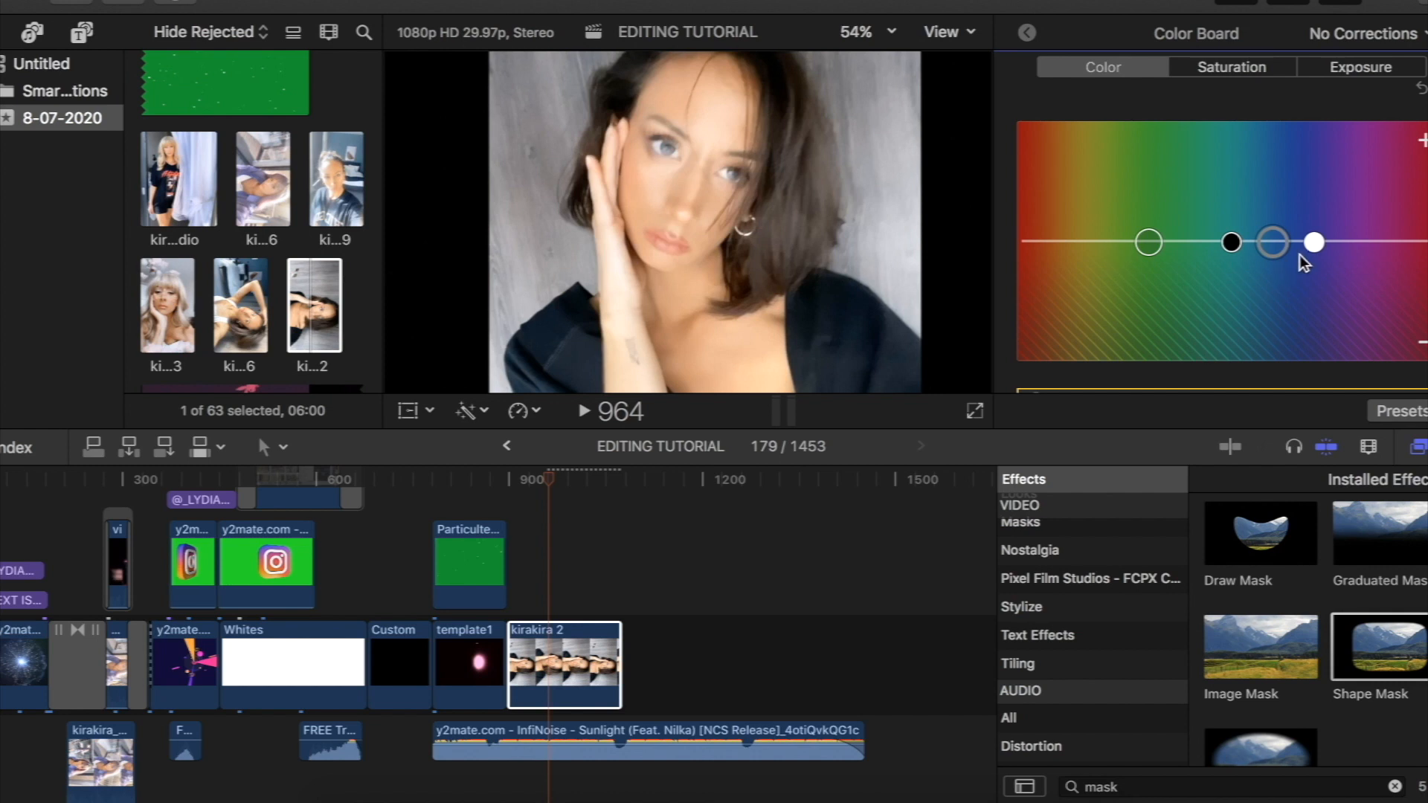
drag(1273, 243, 1273, 254)
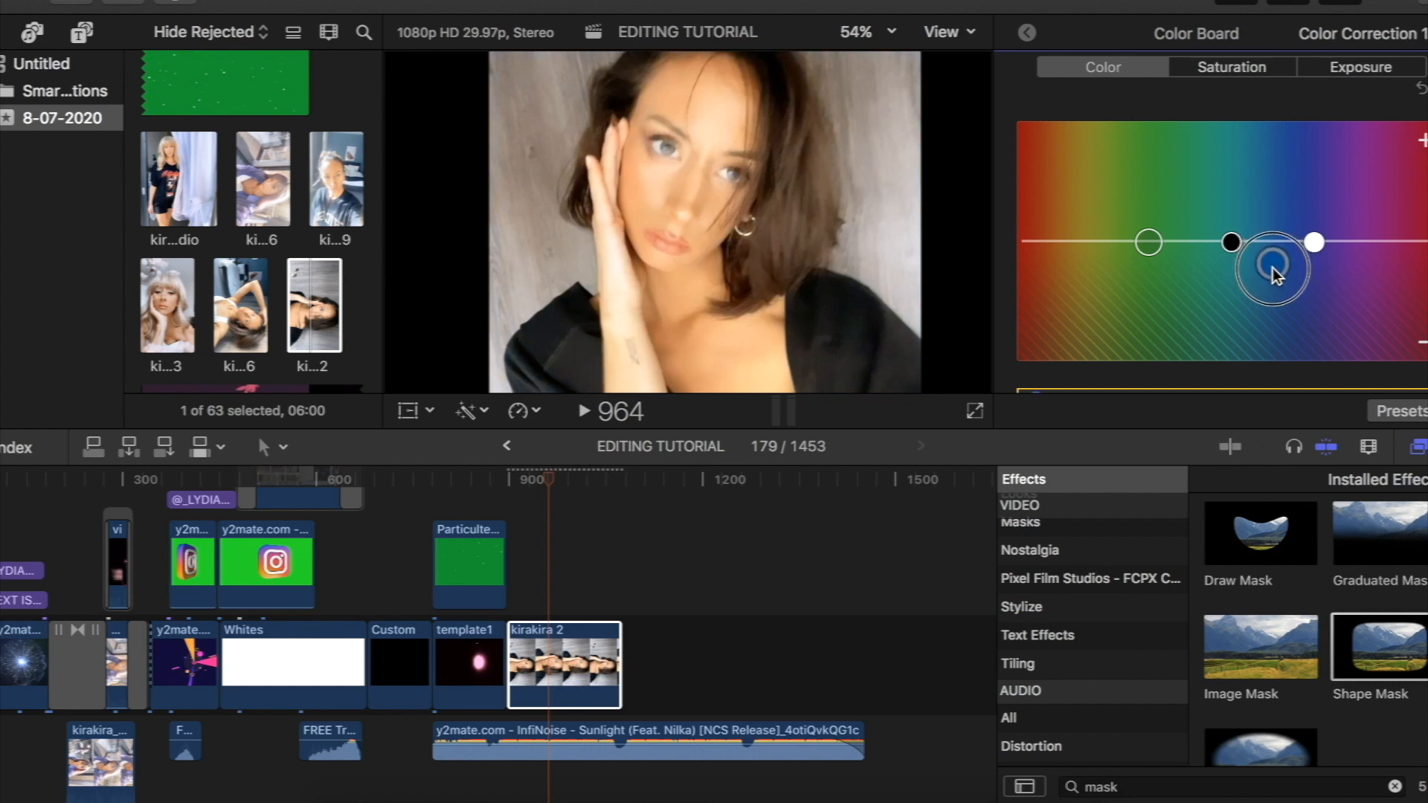
drag(1275, 283, 1198, 180)
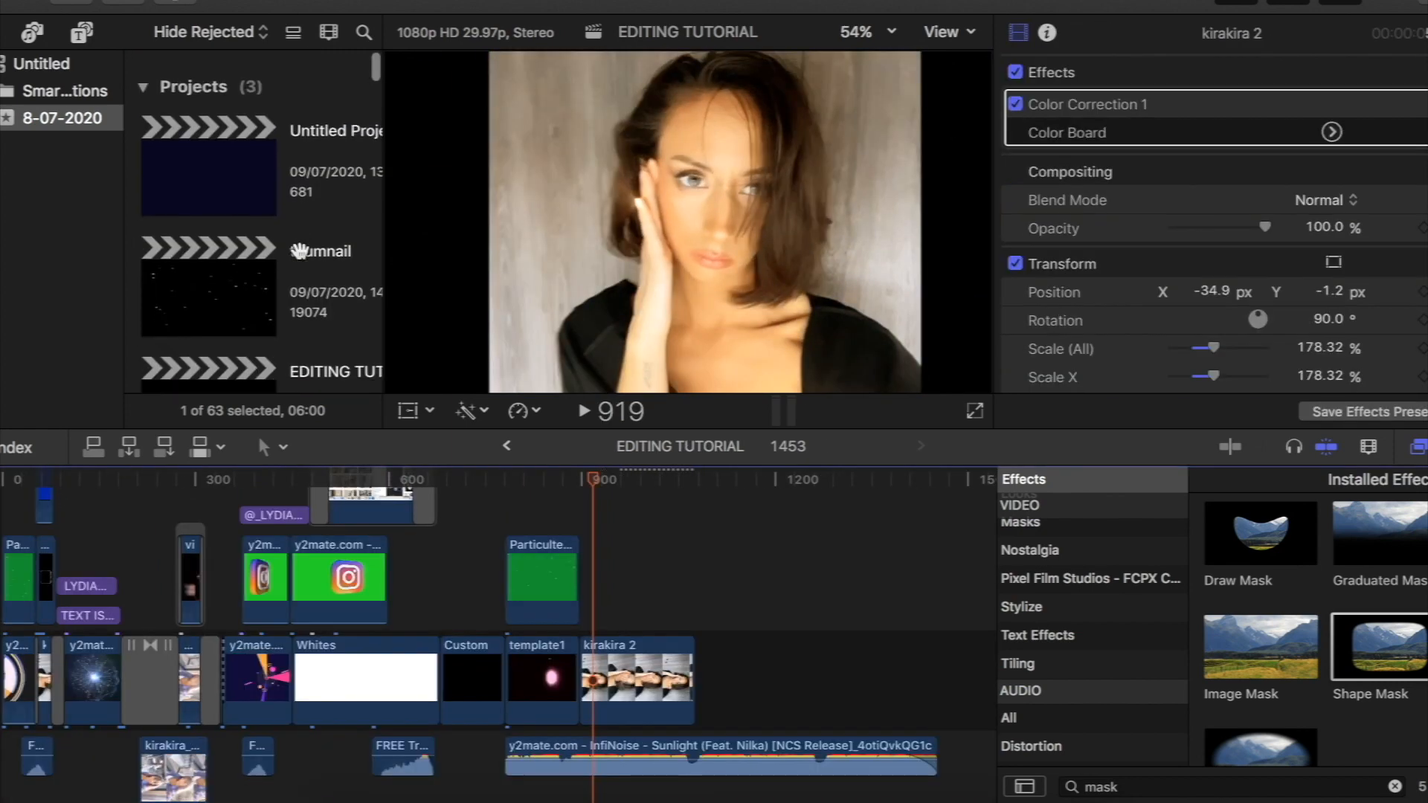
- Connect the Super 8mm Film overlay clip above kirakira 2, aligned with the start of that clip
scroll(299, 251, down, 5)
scroll(300, 250, down, 15)
scroll(300, 250, up, 5)
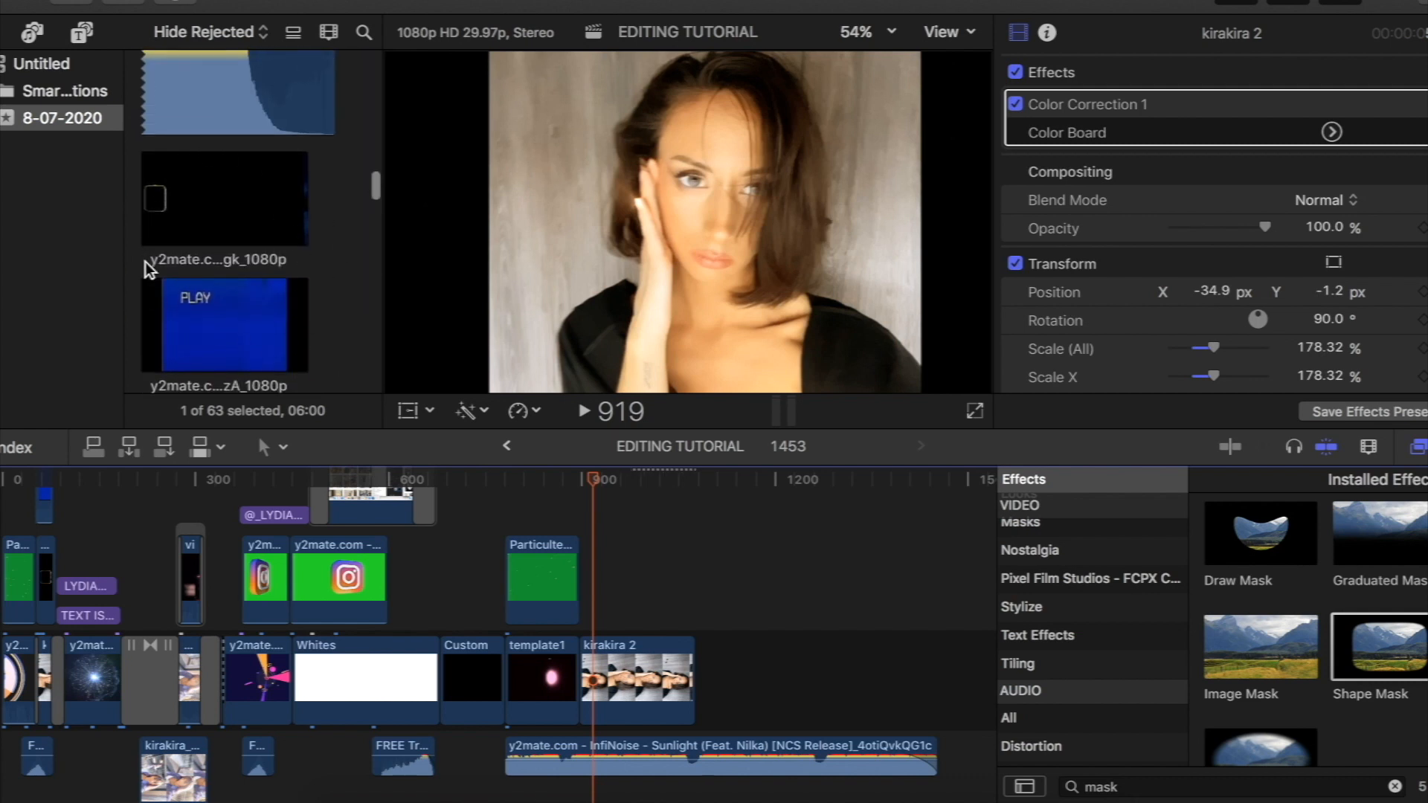
click(205, 210)
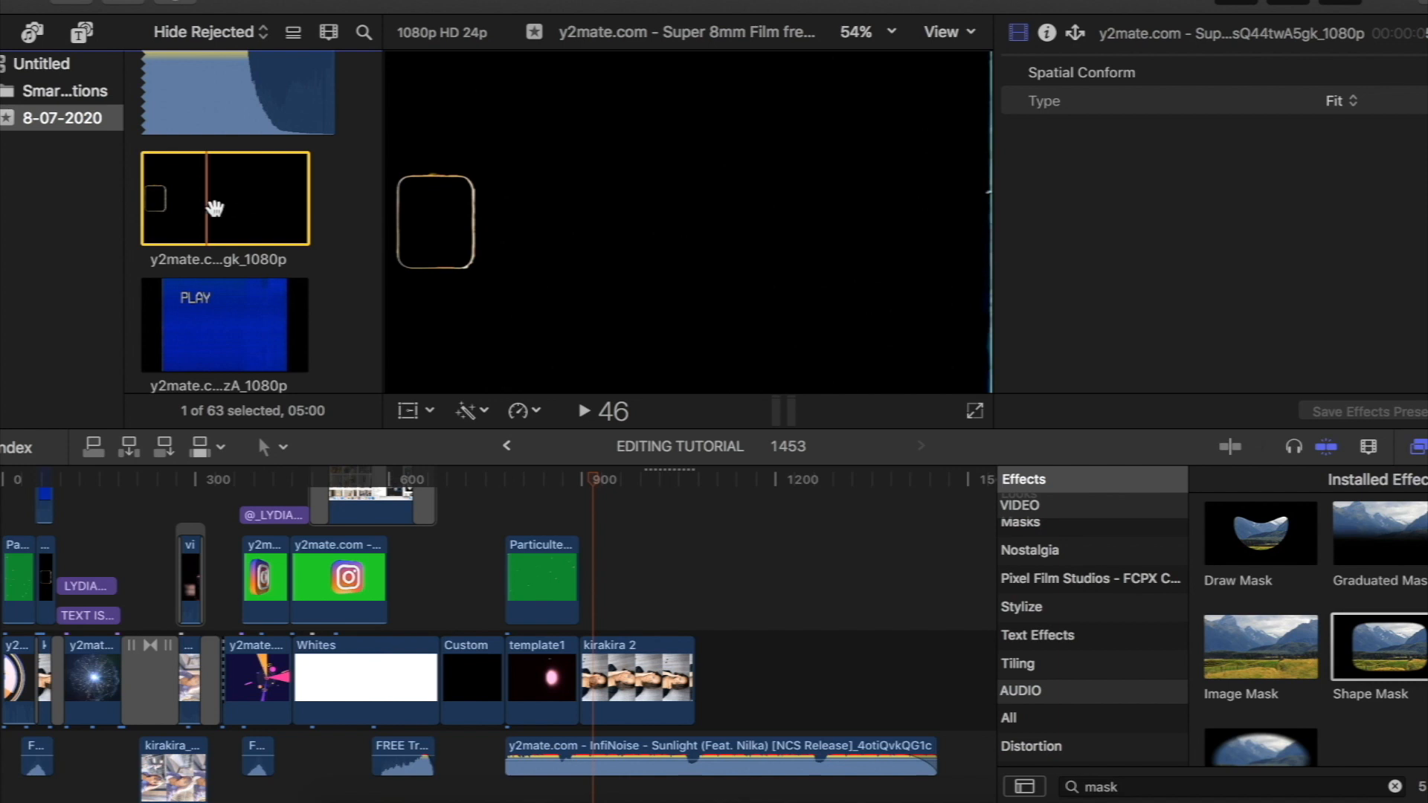
drag(239, 200, 583, 583)
- Set the Super 8mm overlay's blend mode to Add and scrub over the kirakira 2 section to check it
drag(595, 483, 635, 496)
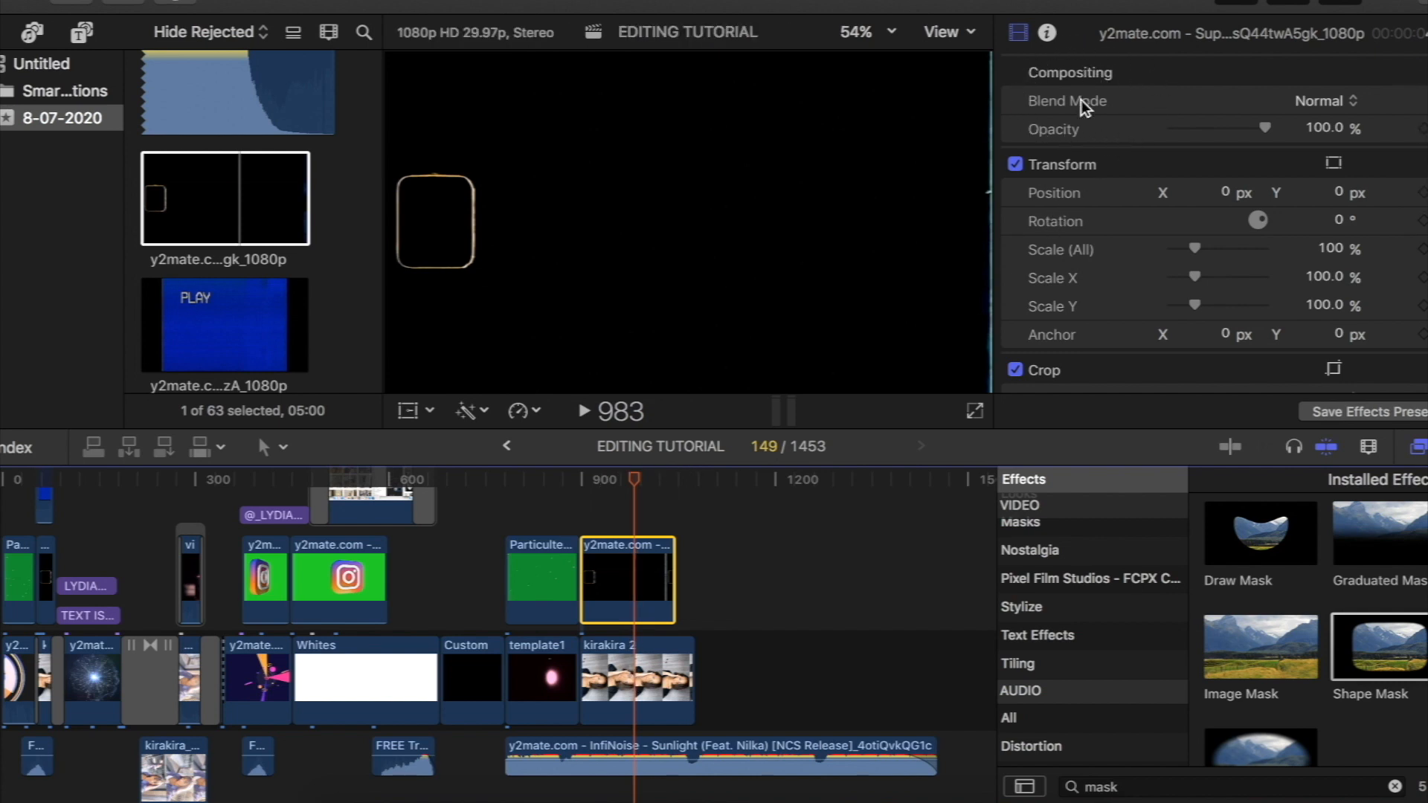
click(1309, 102)
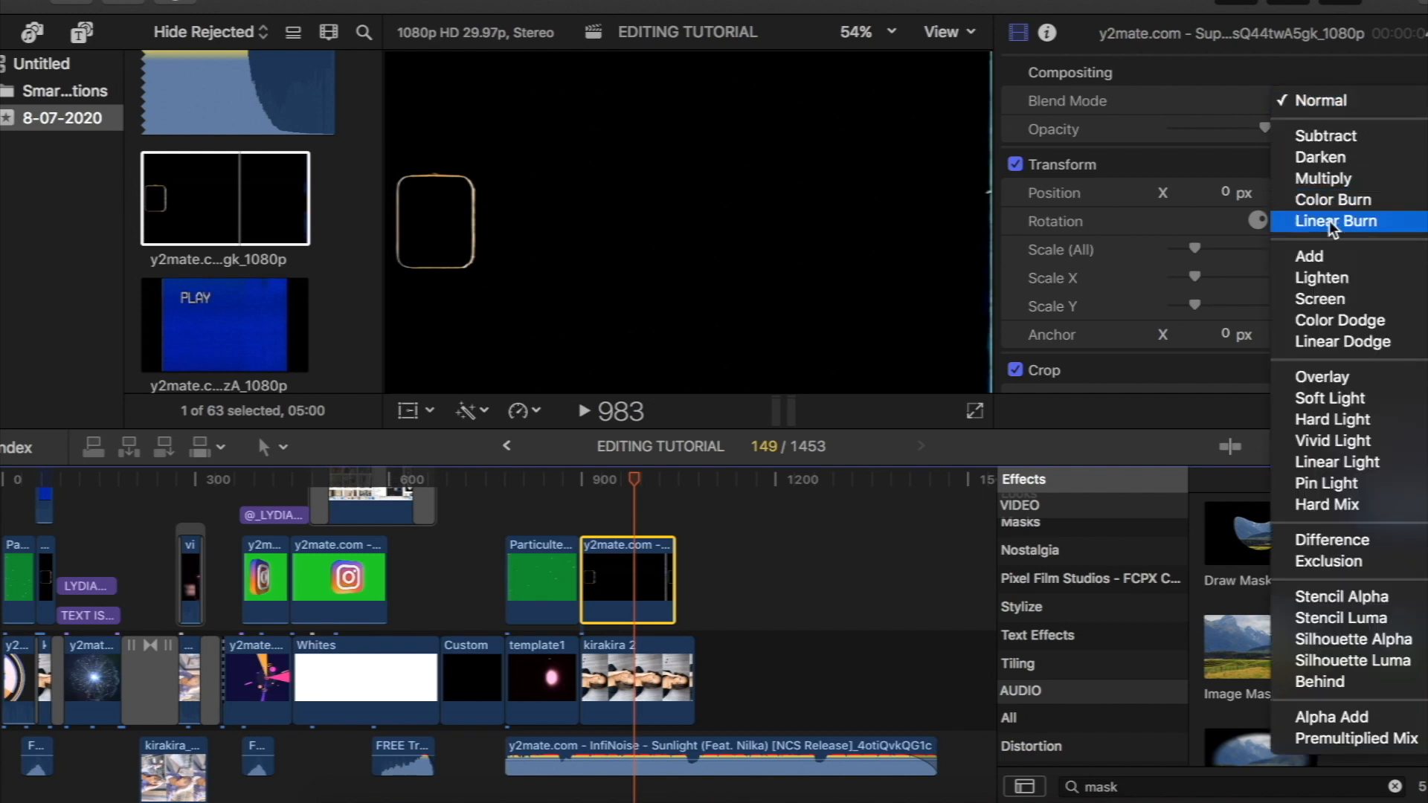
click(1321, 254)
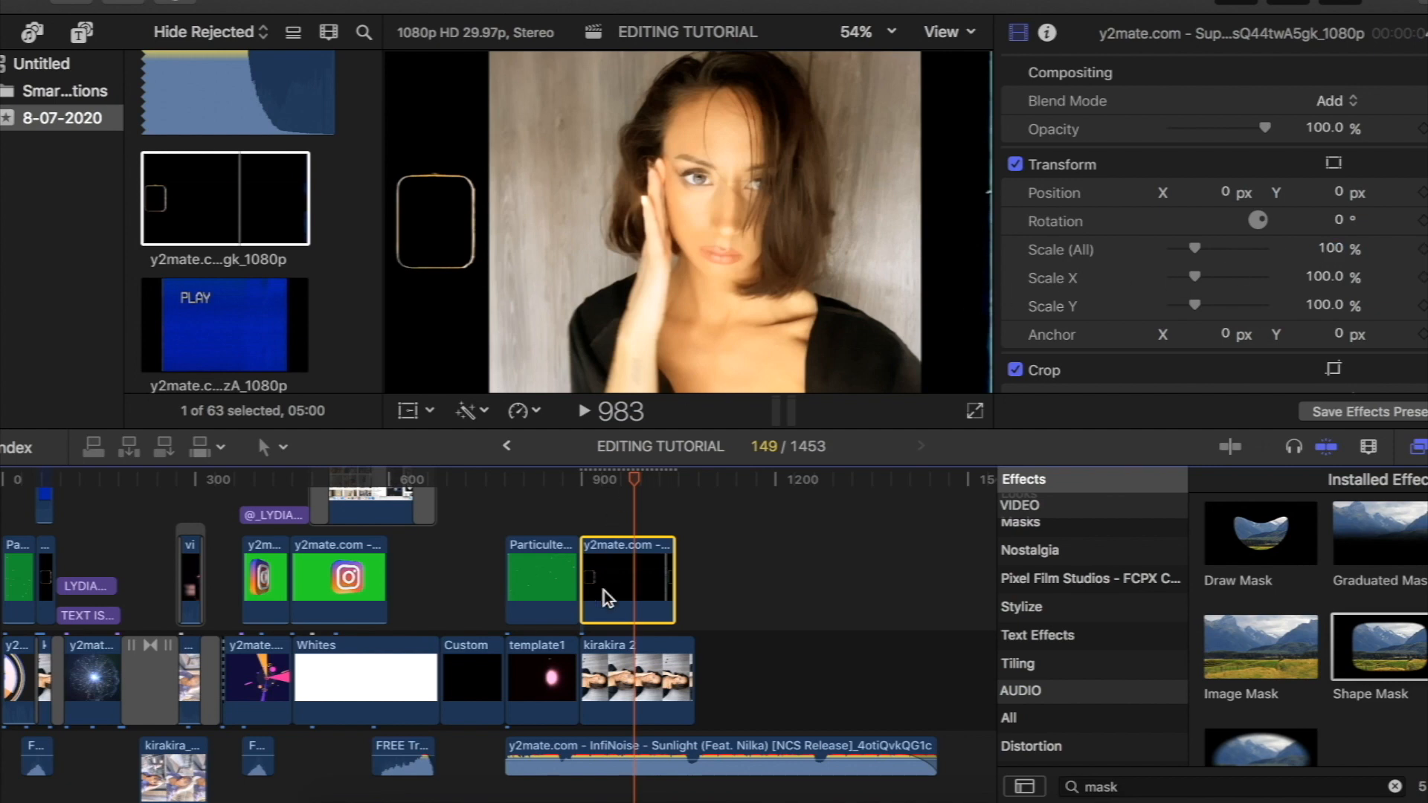
click(613, 480)
mouse_move(613, 481)
mouse_down()
mouse_move(592, 484)
mouse_move(662, 493)
mouse_move(621, 497)
mouse_move(637, 496)
mouse_up()
- Connect the blue VHS Play clip above the Super 8mm overlay, aligned with the start of kirakira 2
click(230, 296)
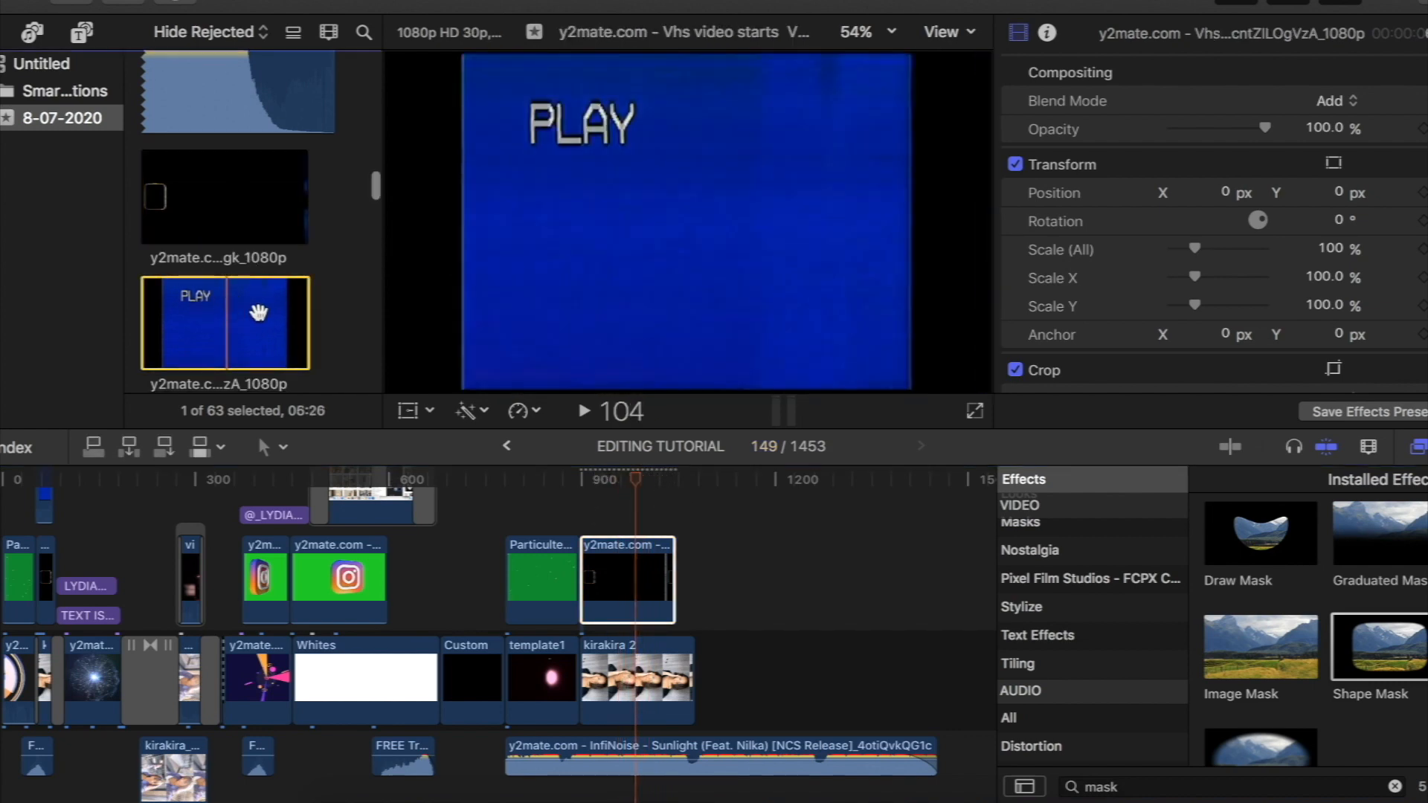
drag(609, 495, 628, 542)
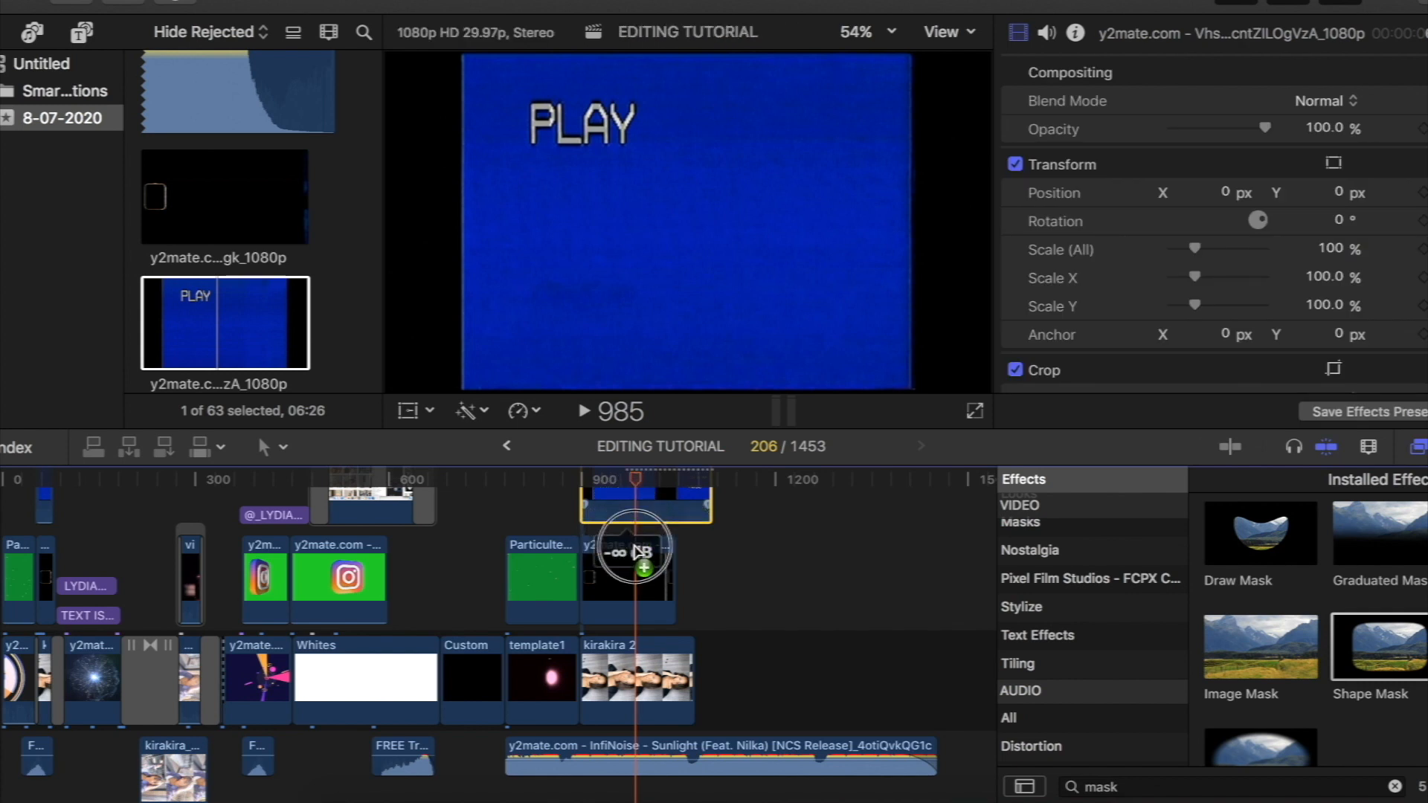
key(super+equal)
key(super+equal)
key(super+equal)
scroll(635, 552, up, 3)
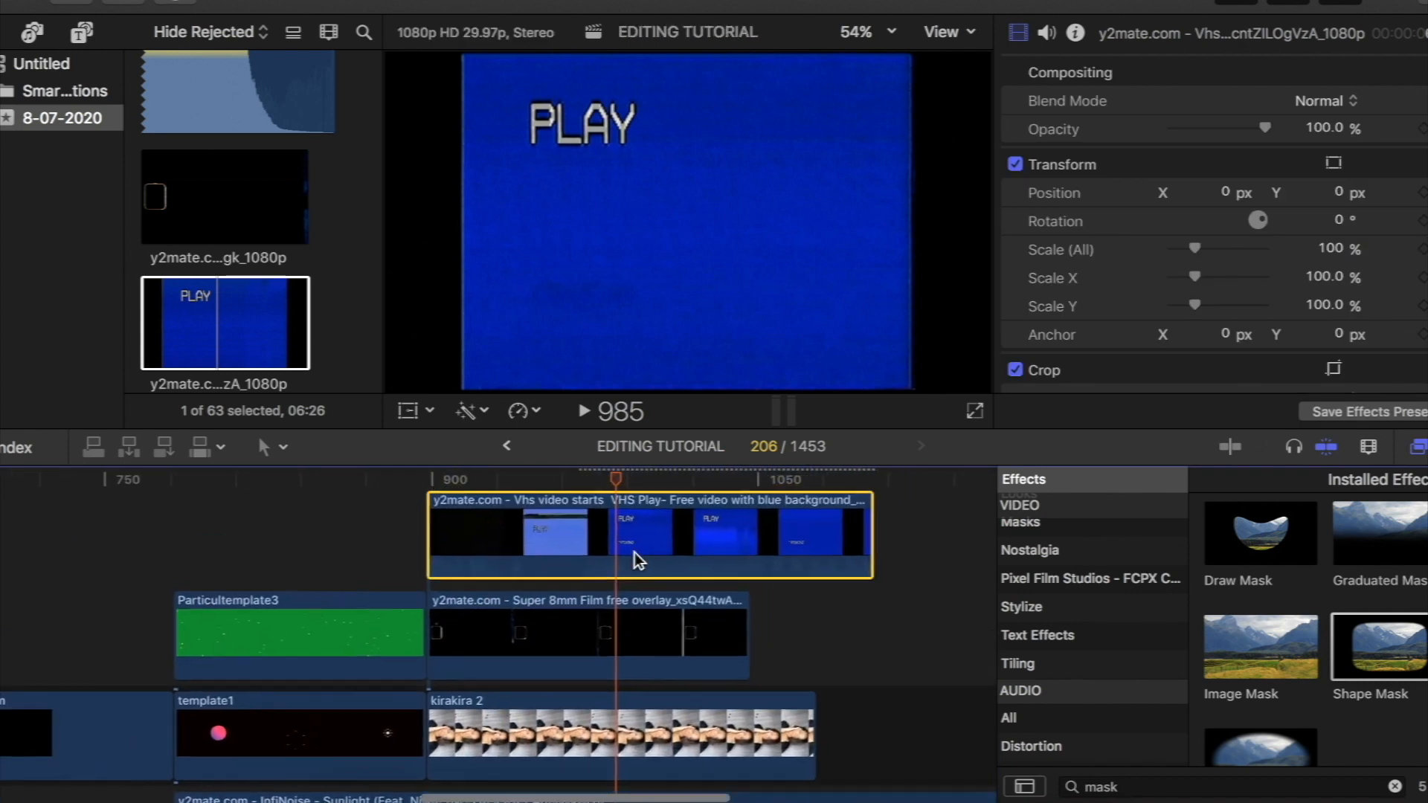
- Set the VHS Play clip's blend mode to Add and scrub back towards its start
drag(589, 482, 559, 519)
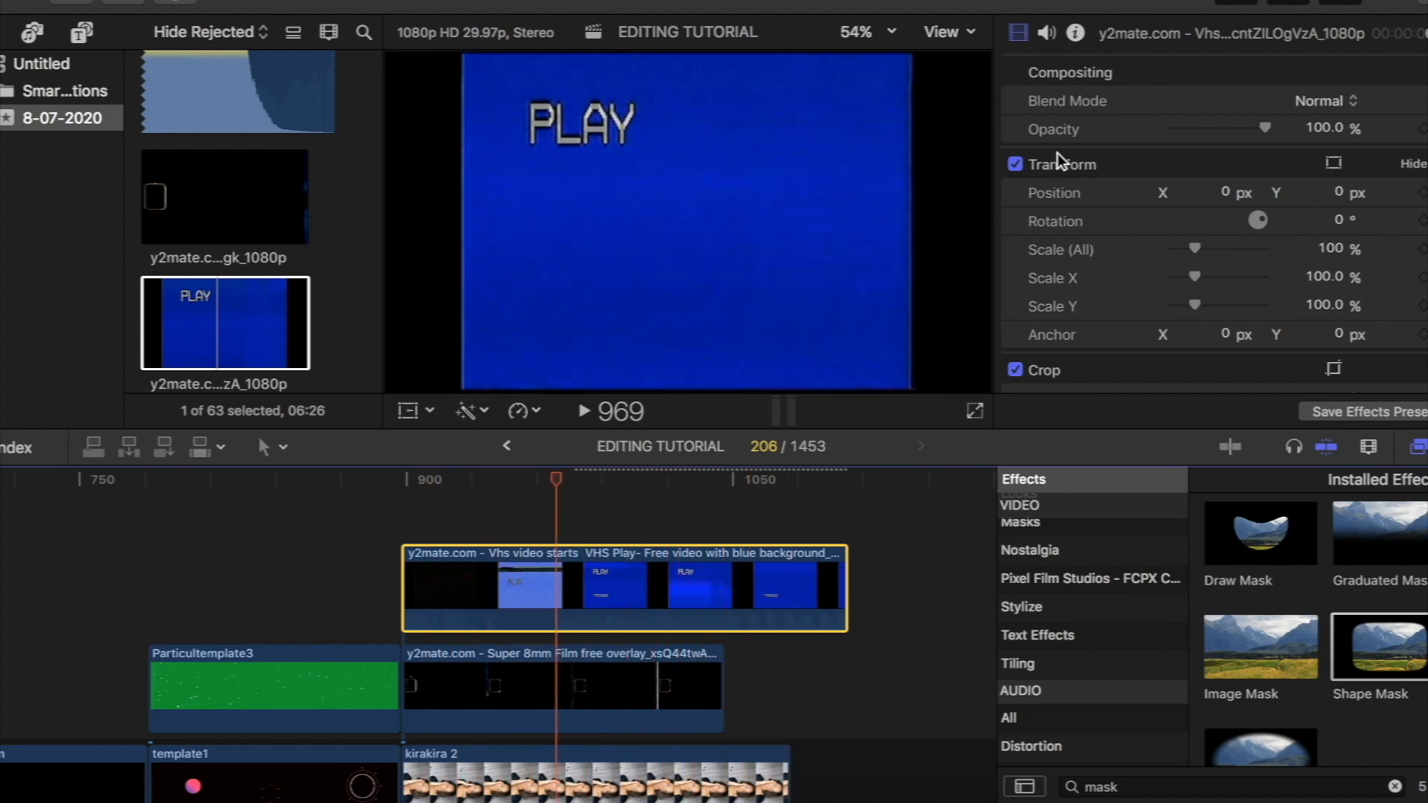
click(1319, 105)
click(1318, 254)
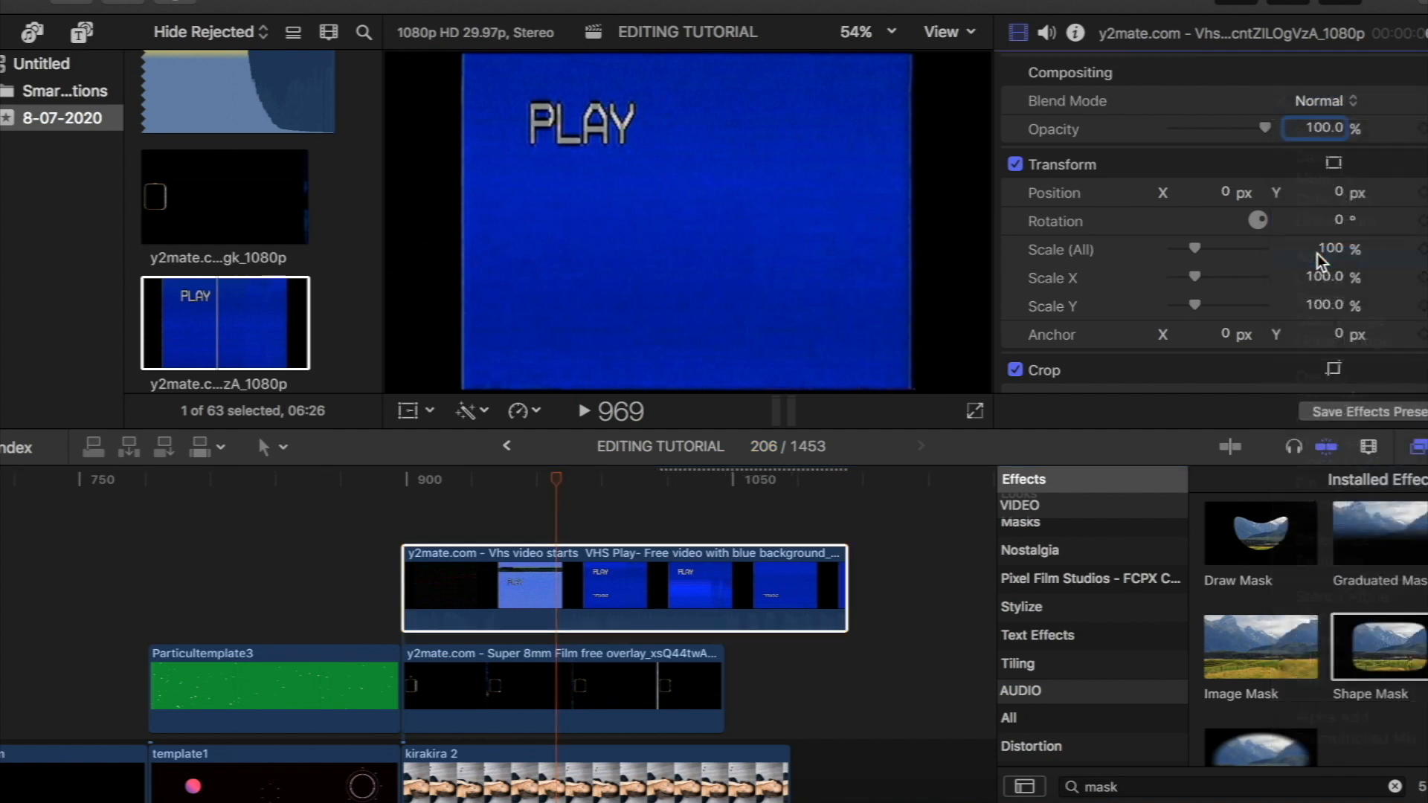
drag(559, 484, 419, 525)
- Transform the VHS Play clip to Position X 53.6 px and Scale X 97.7%, and play back the section
click(408, 410)
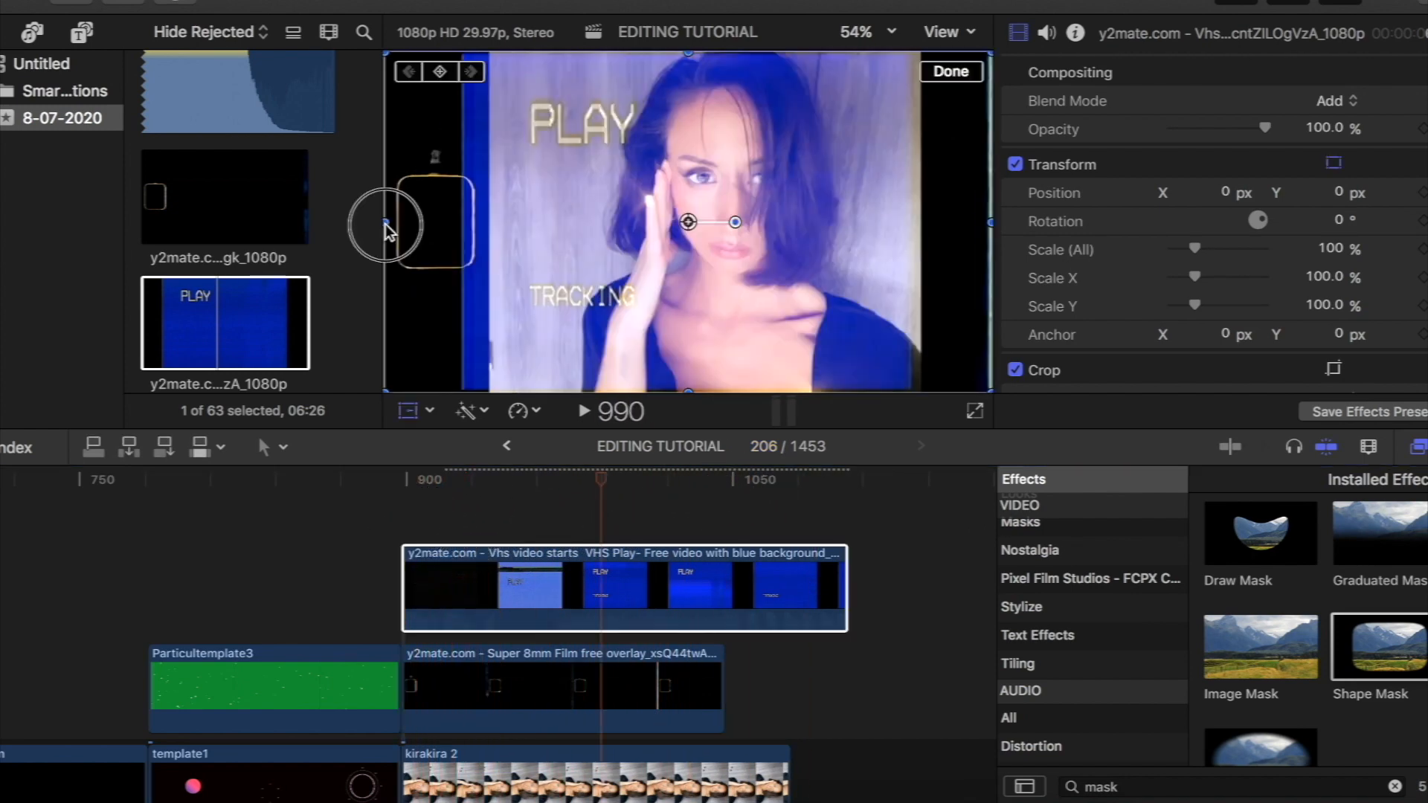
drag(386, 230, 422, 223)
drag(567, 255, 578, 255)
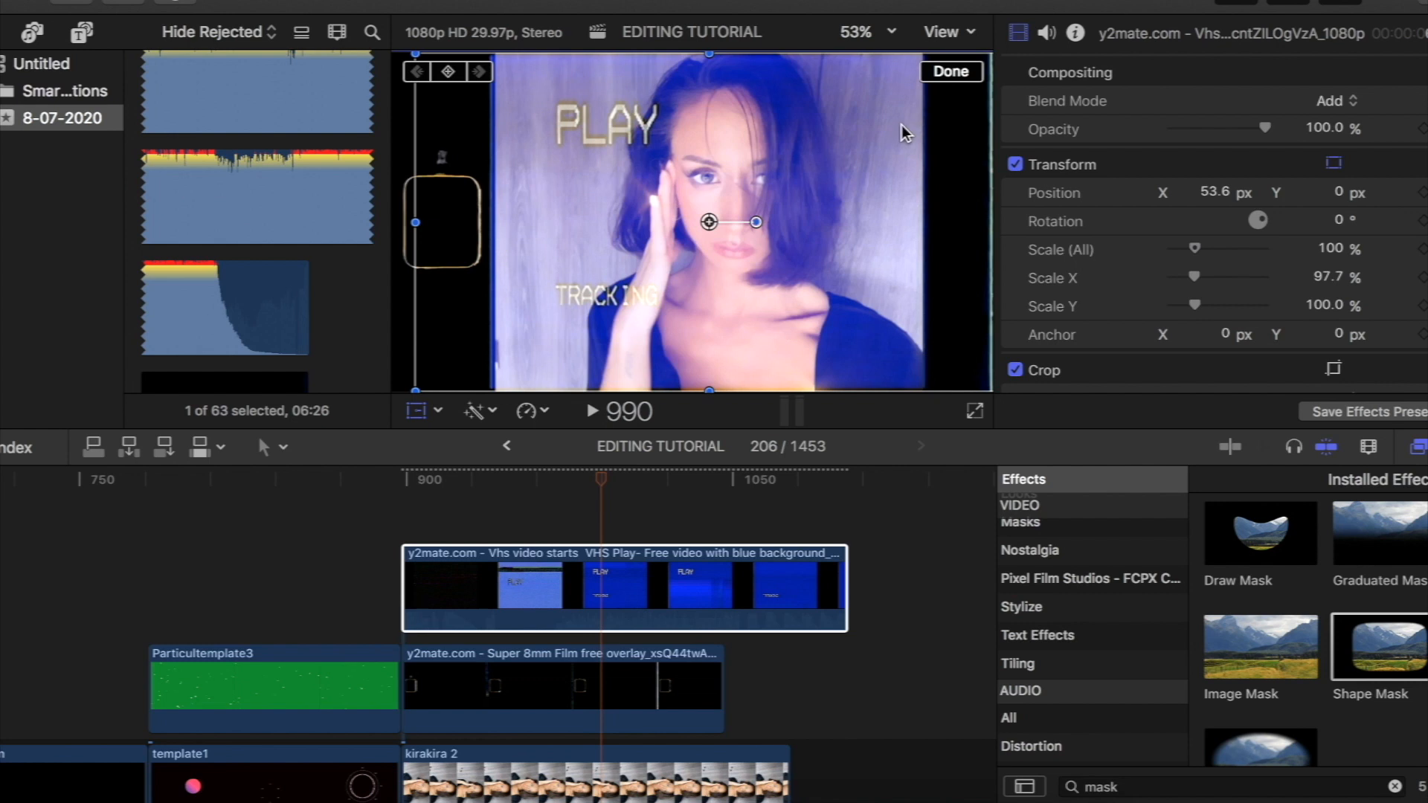
click(956, 71)
click(81, 498)
key(space)
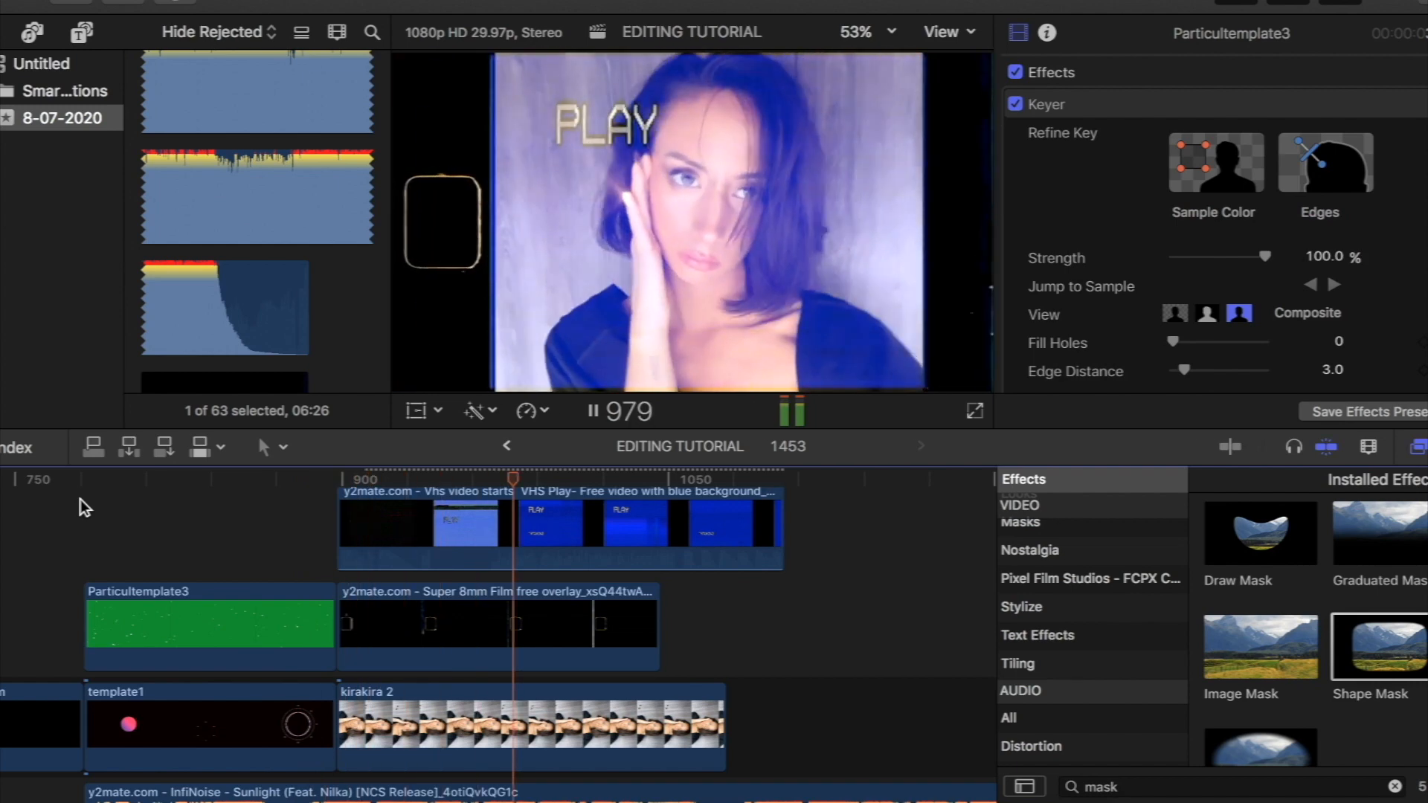
click(502, 415)
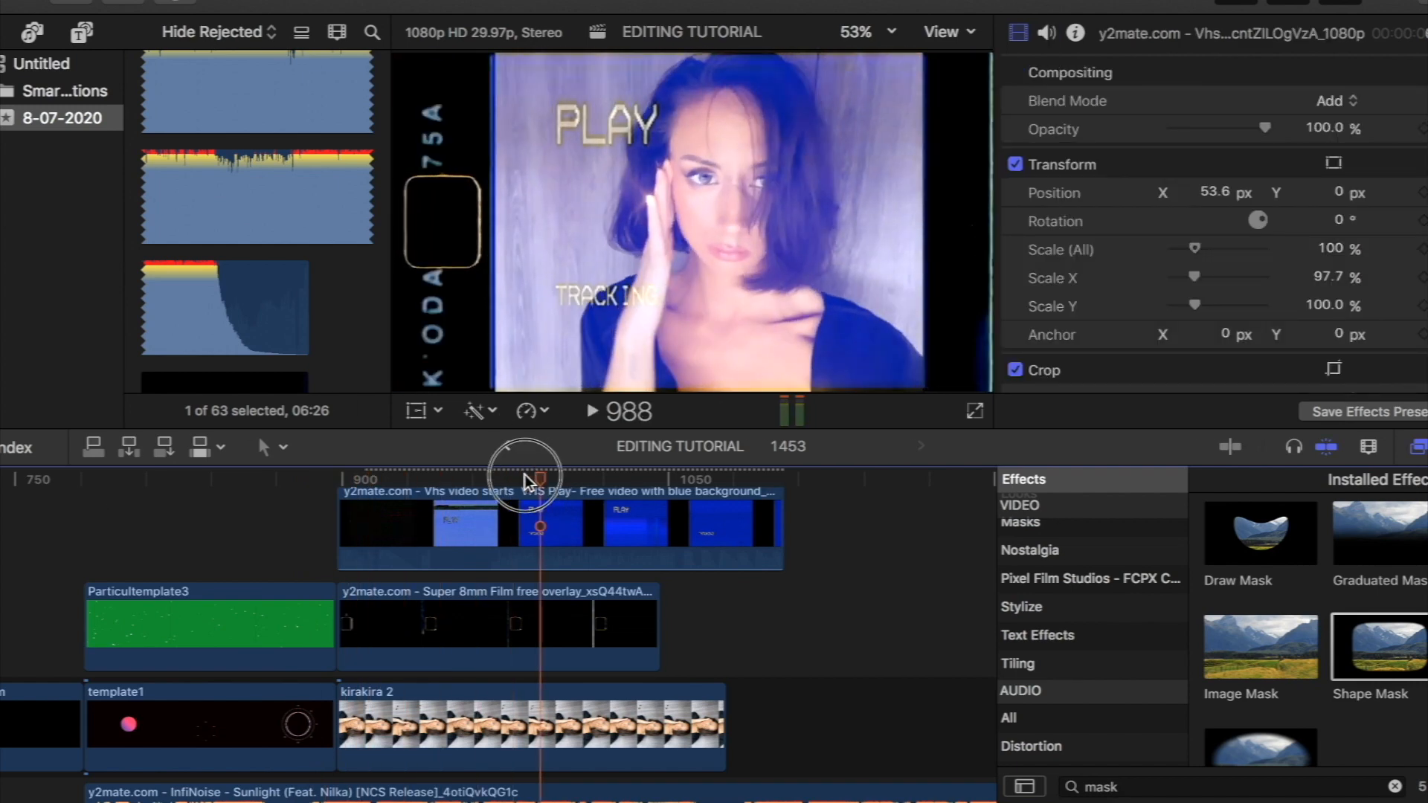
- Trim about five frames off the start of template1 and Particultemplate3, and realign the music clip's start with them at frame 782
click(347, 503)
drag(347, 503, 431, 531)
key(super+equal)
key(super+equal)
click(253, 482)
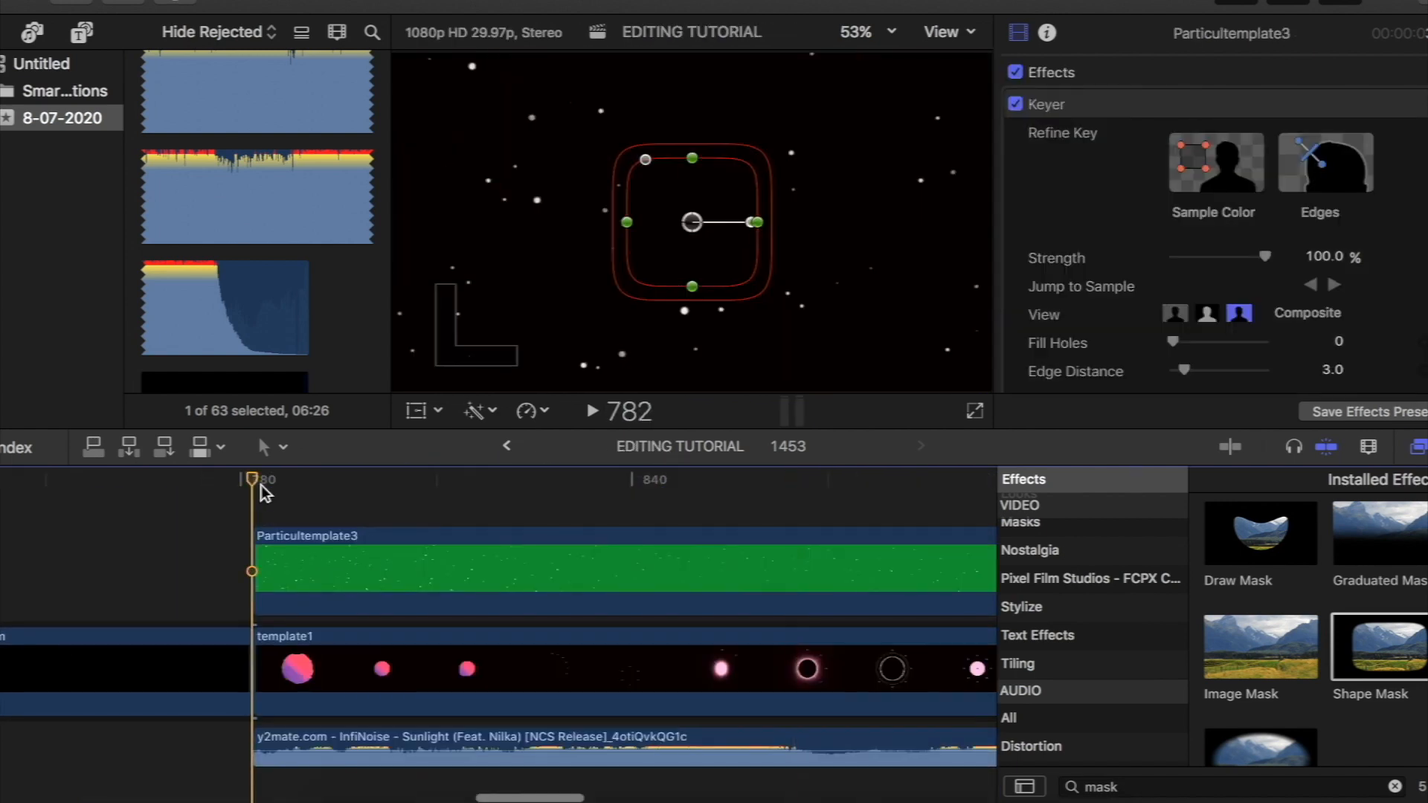
drag(264, 481, 287, 486)
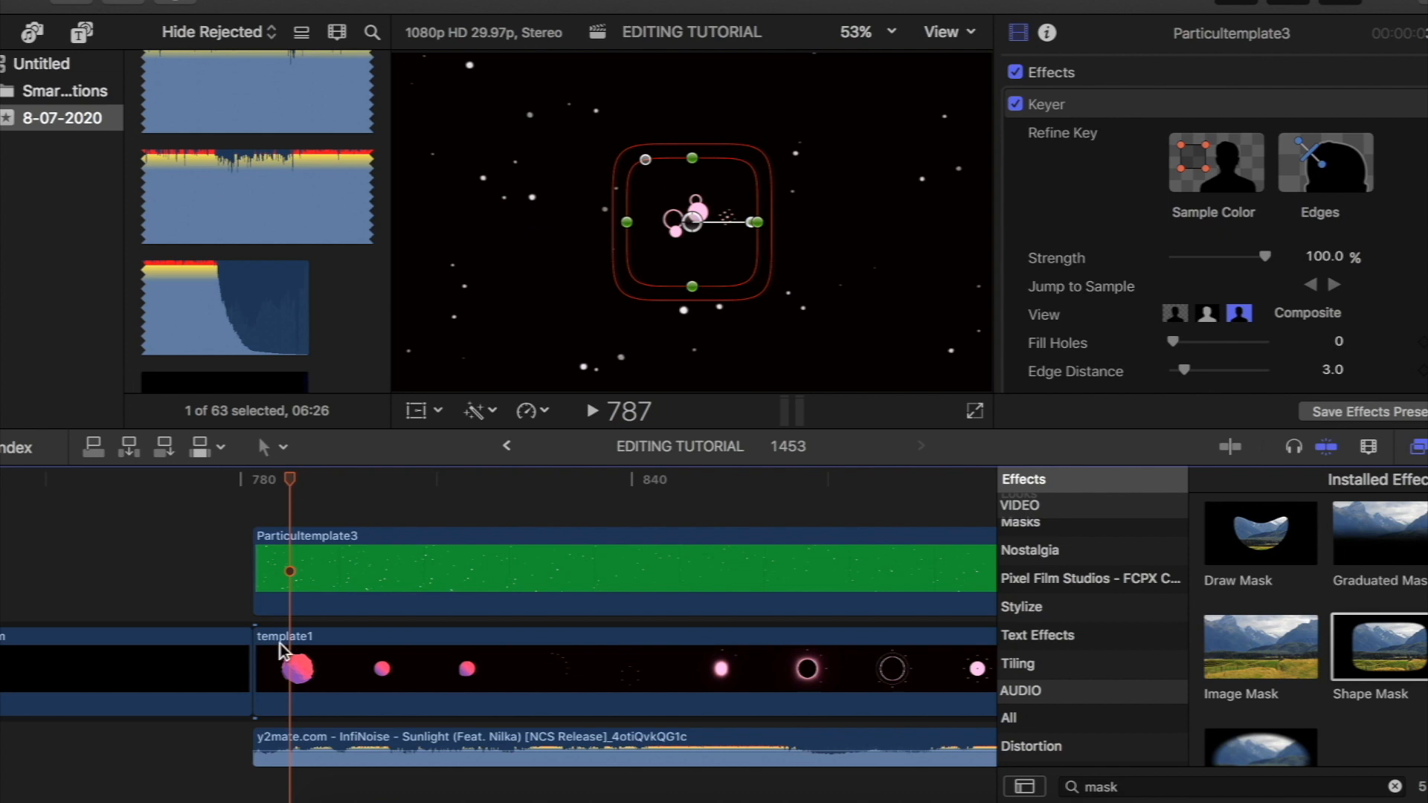
drag(265, 668, 289, 644)
drag(284, 578, 288, 579)
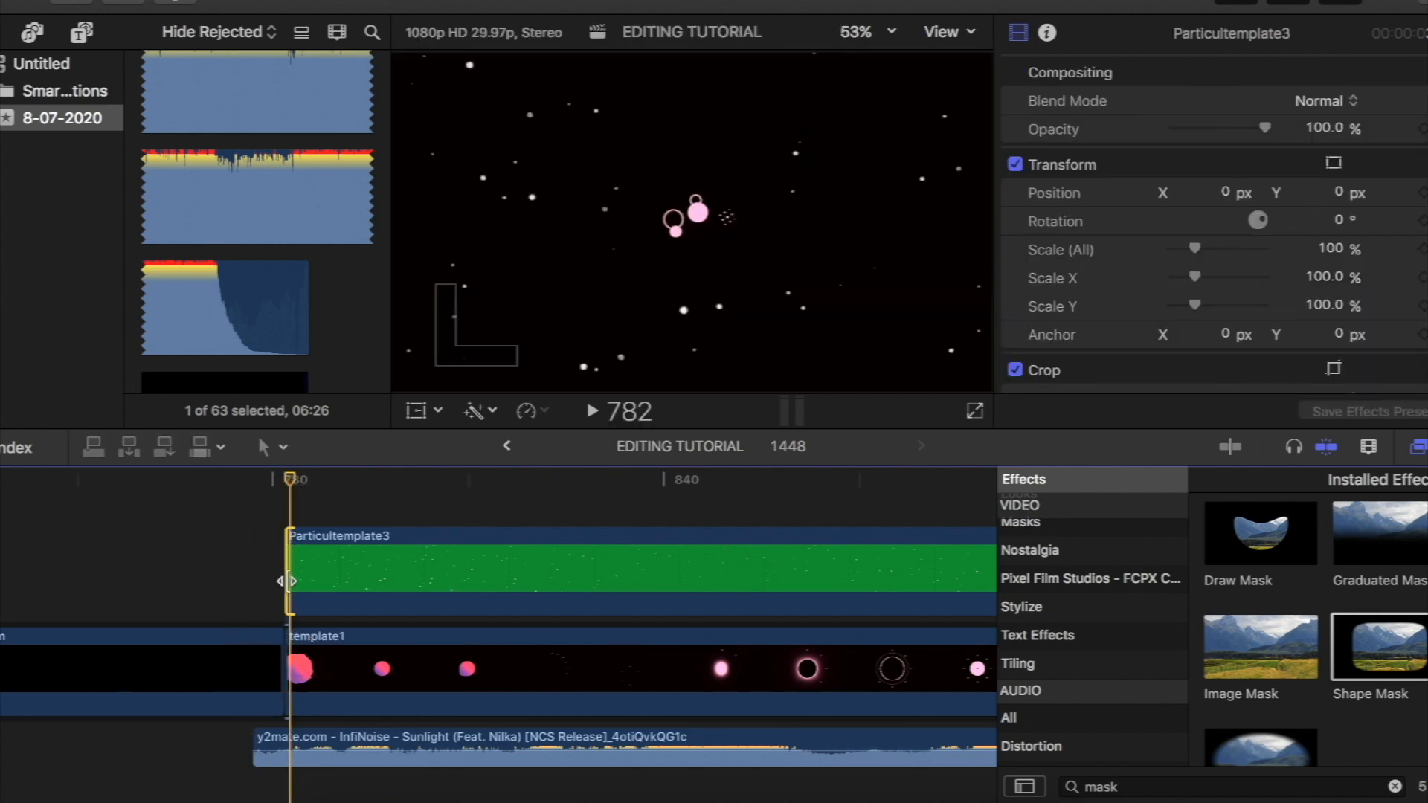
drag(307, 744, 340, 743)
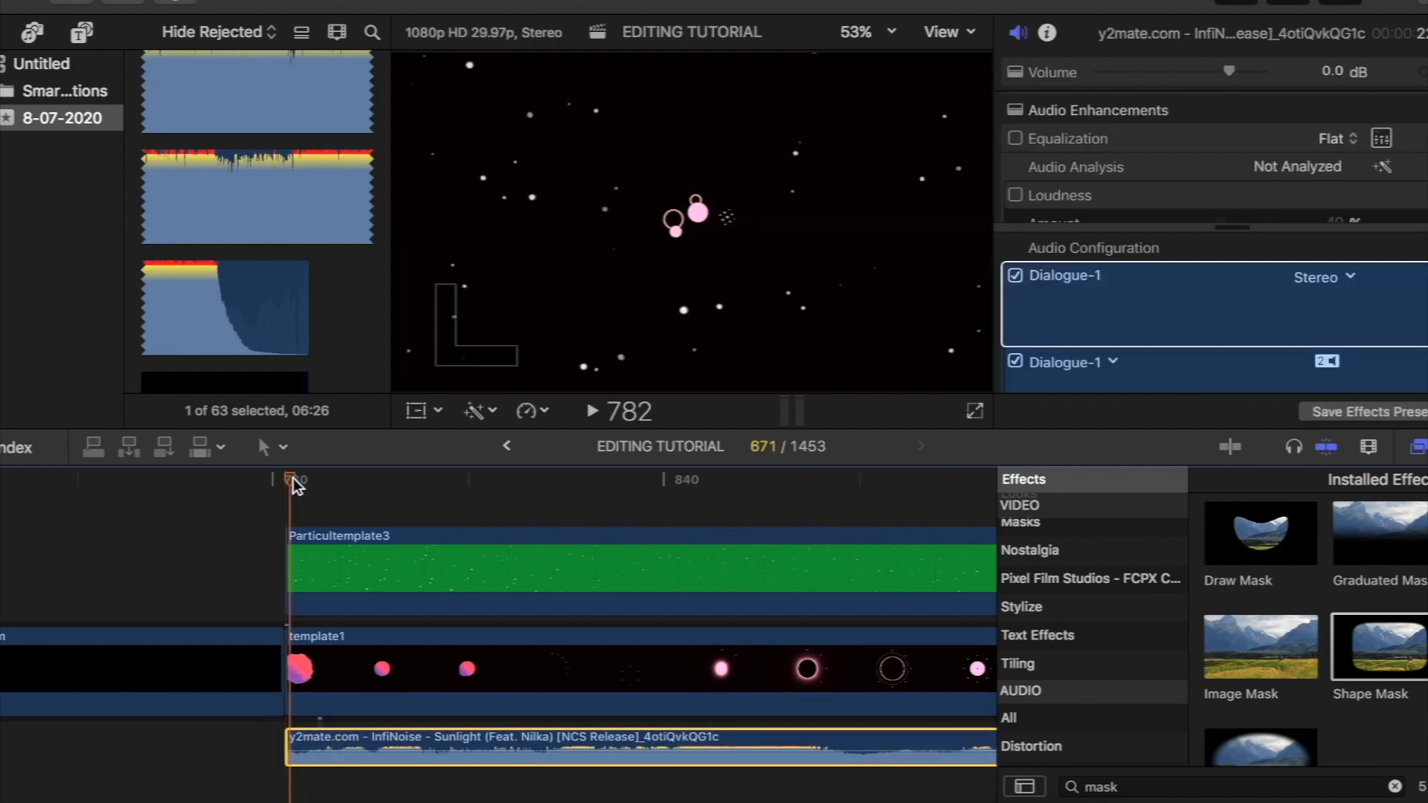
- Play the template section to find the cut point and split Particultemplate3 and template1 at frame 837
key(space)
key(space)
drag(663, 476, 645, 474)
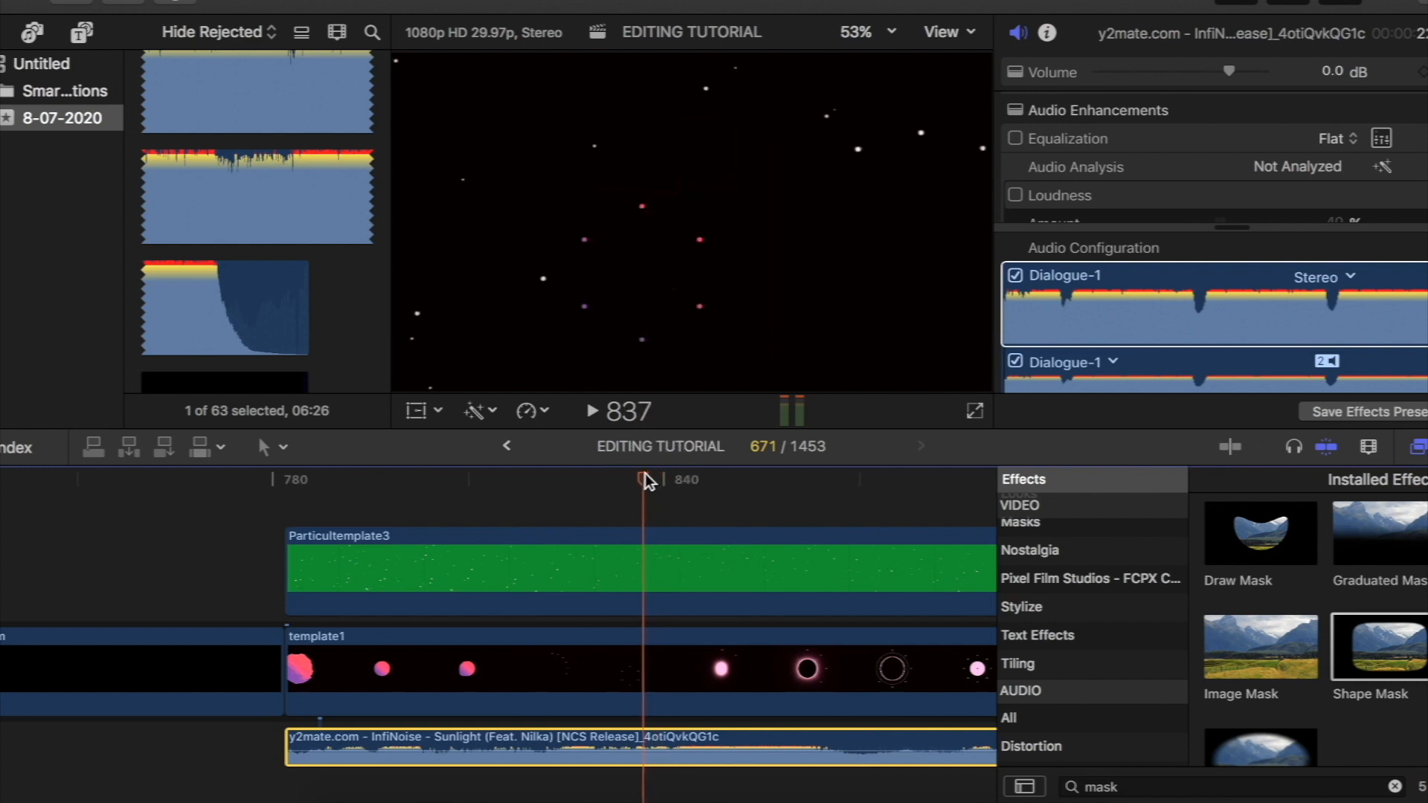
click(653, 573)
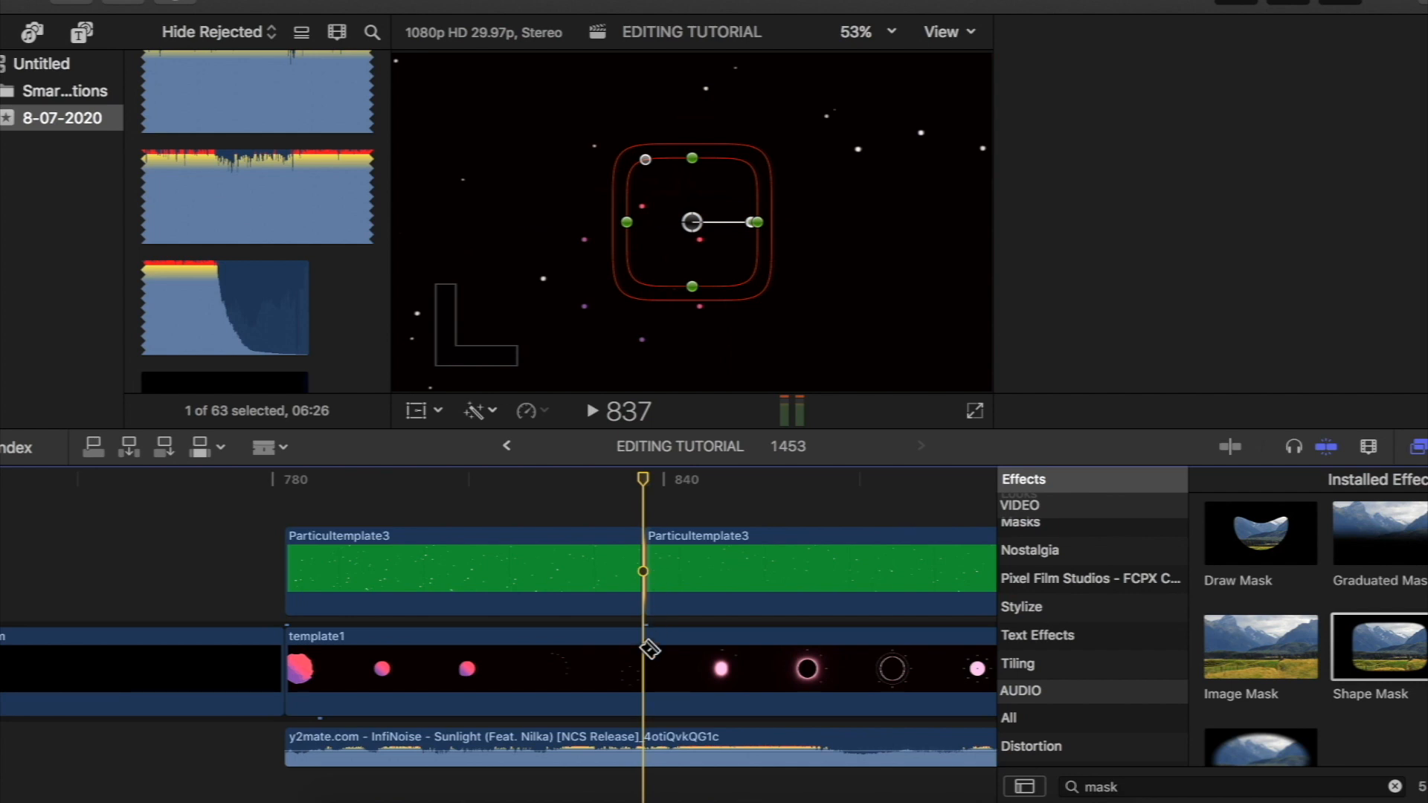
click(650, 657)
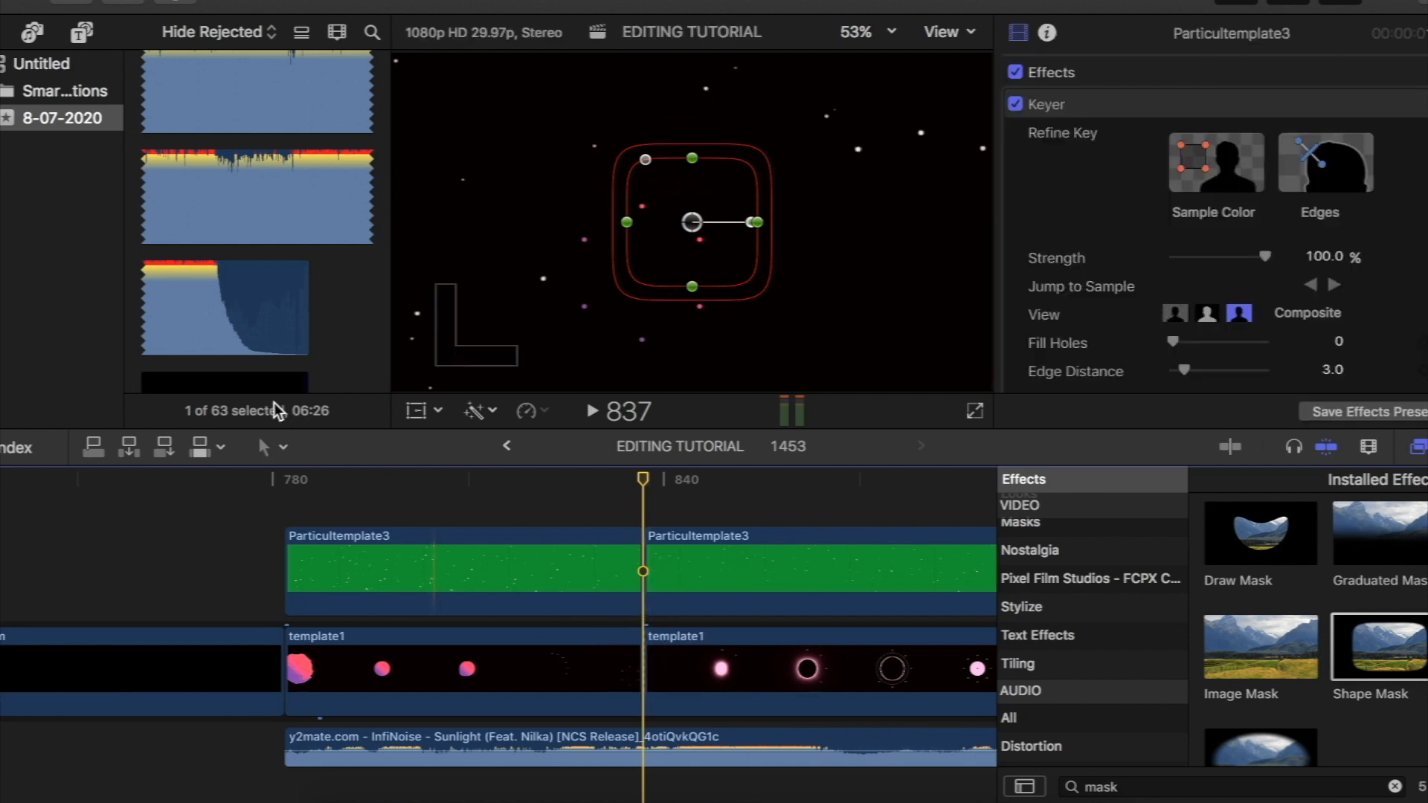
- Delete the second halves of Particultemplate3 and template1 after the cut at frame 837
click(268, 447)
click(318, 582)
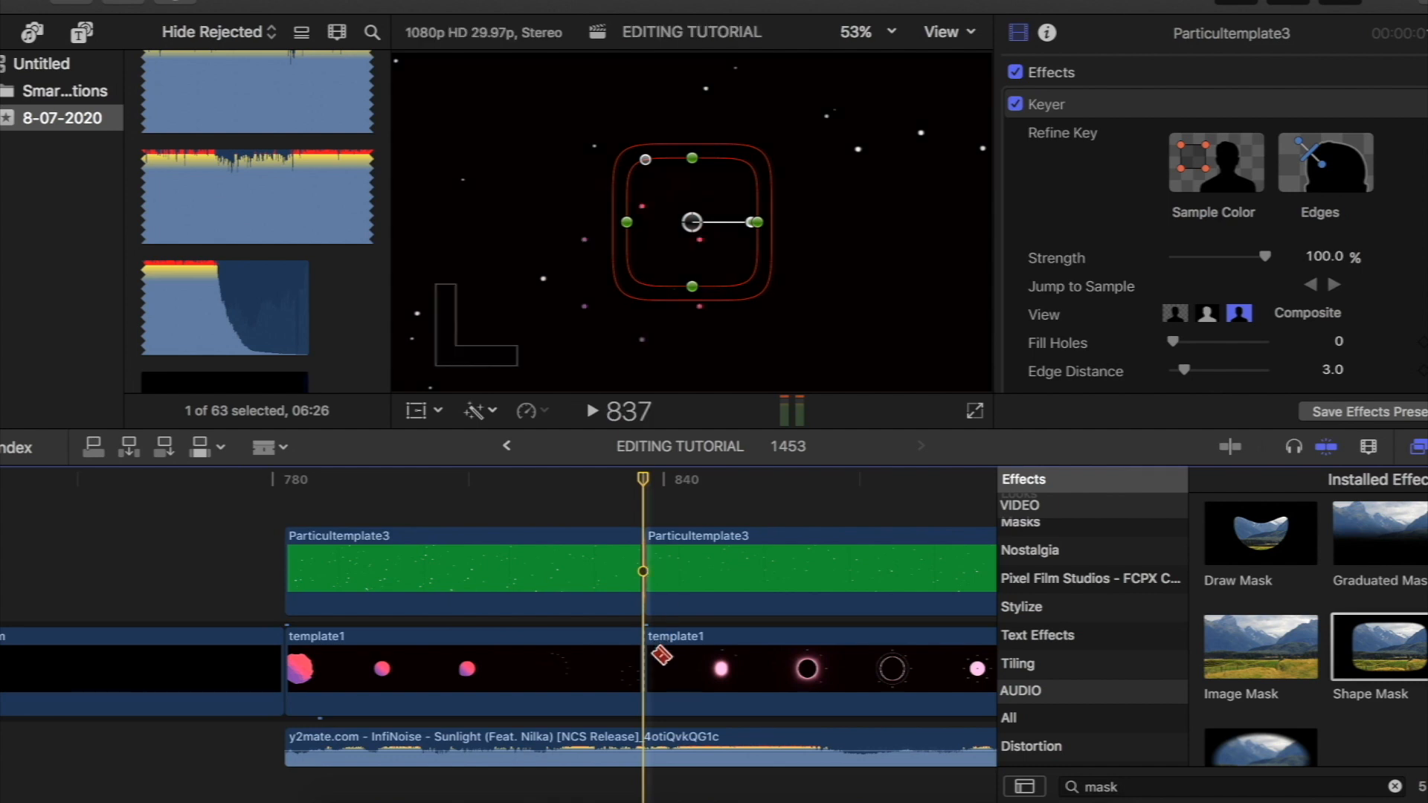
key(a)
click(702, 573)
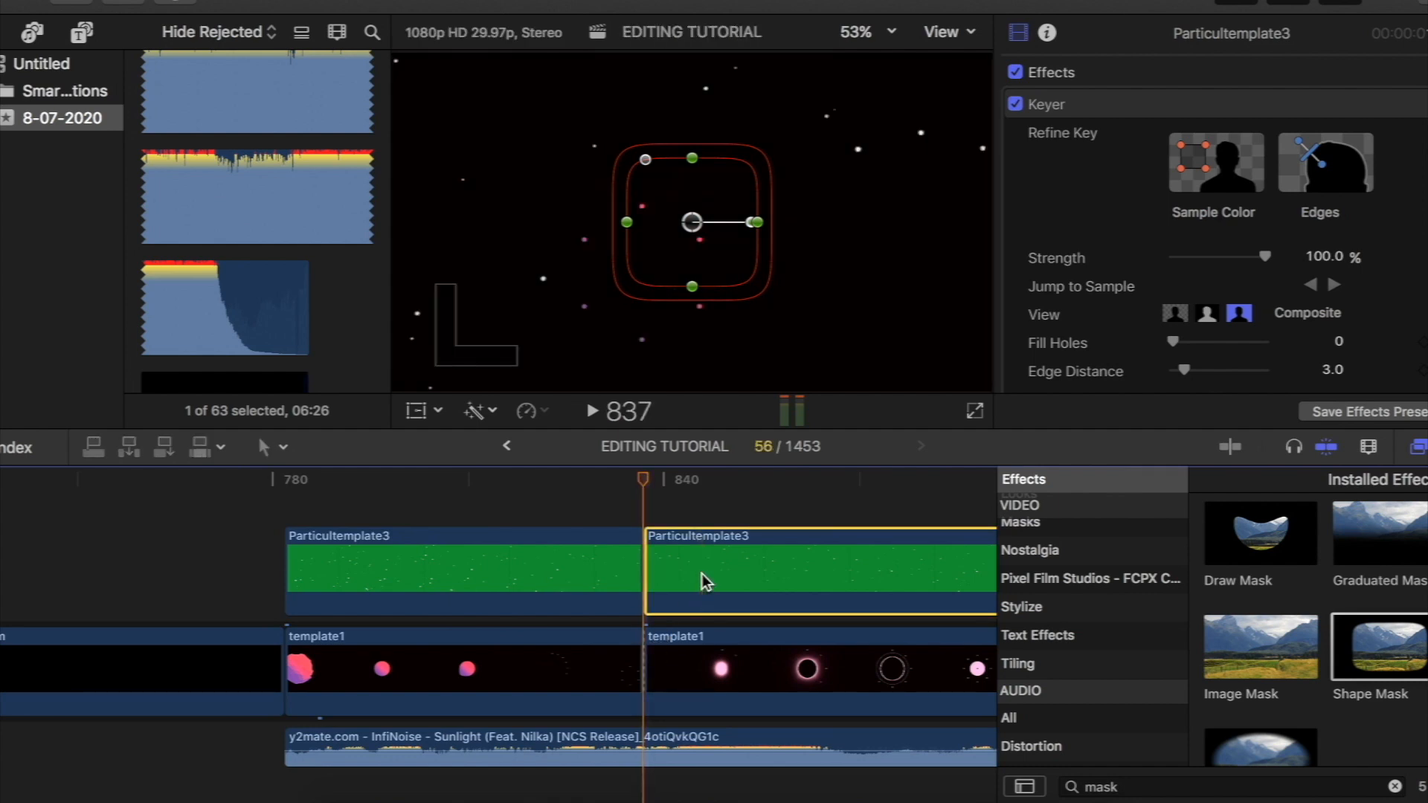
key(Delete)
click(705, 662)
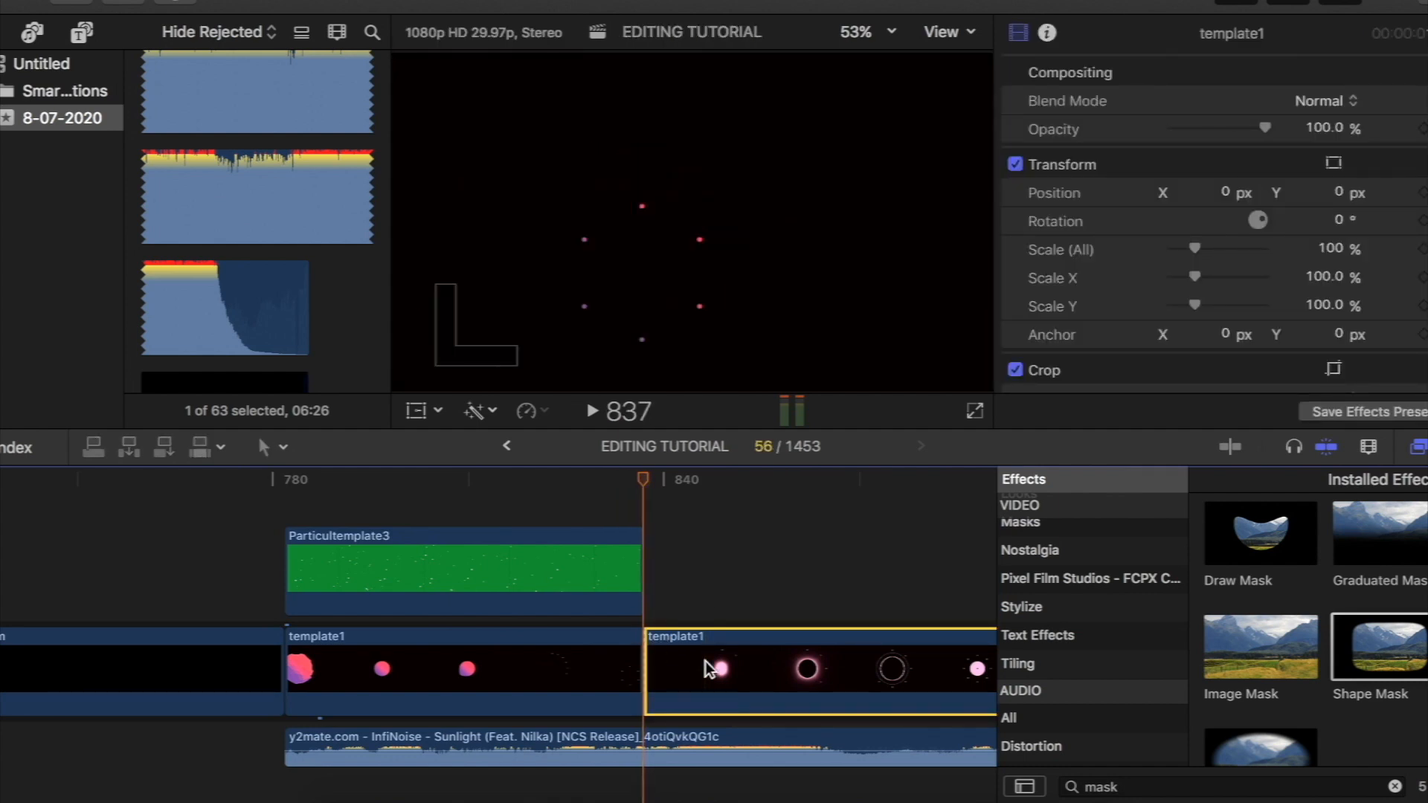
key(Delete)
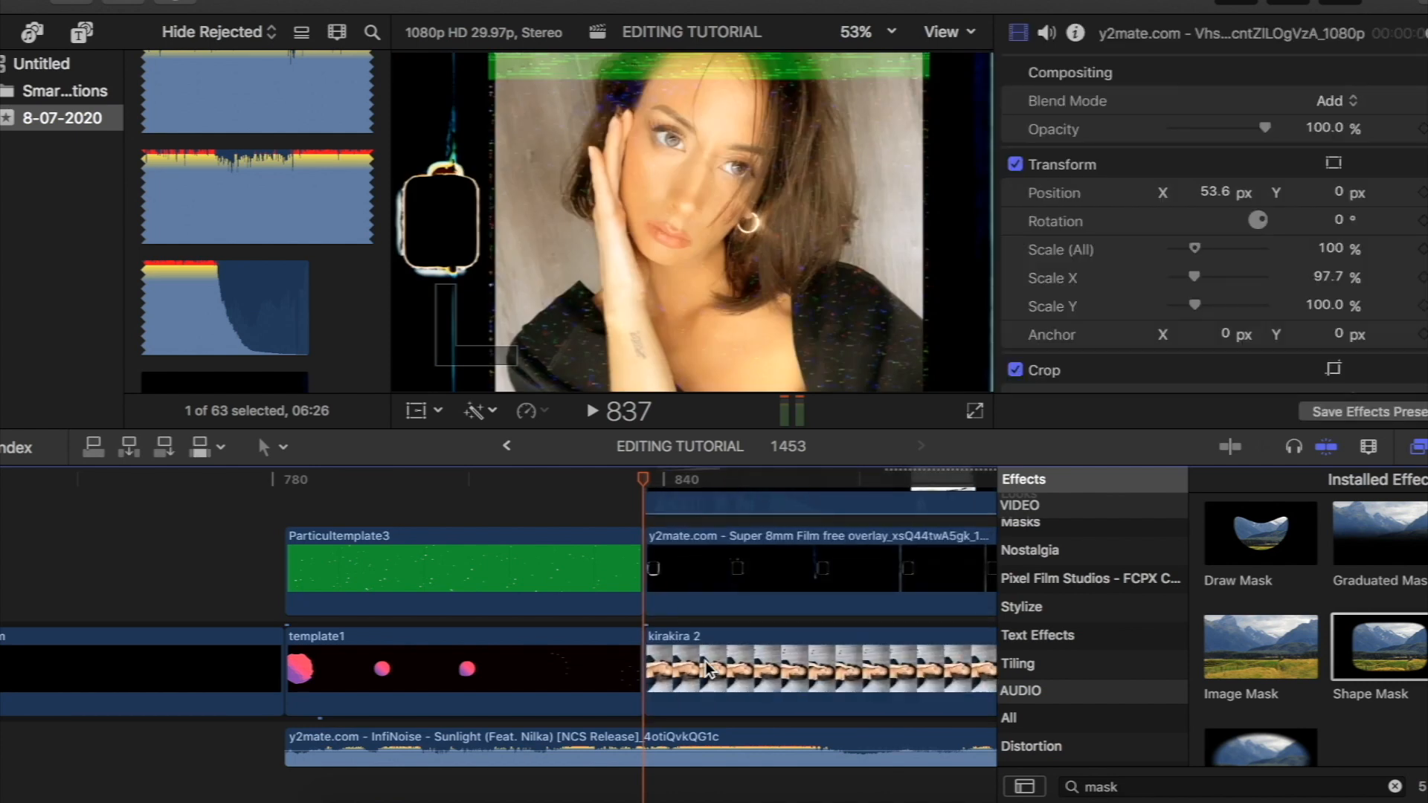
- Try to apply the Zoom In & Out transition at the cut between template1 and kirakira 2
scroll(538, 494, down, 5)
scroll(539, 494, up, 4)
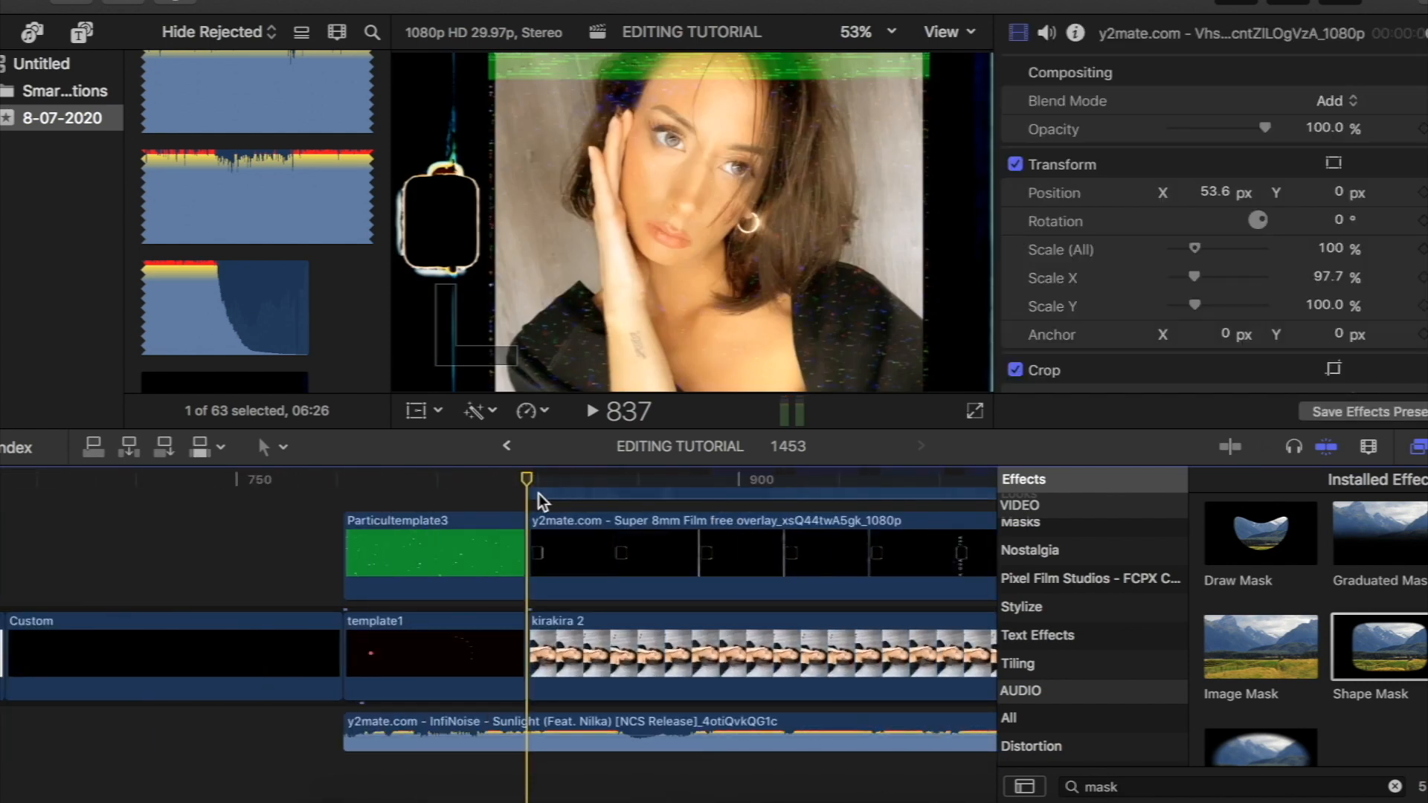
key(super+equal)
key(super+equal)
click(1427, 447)
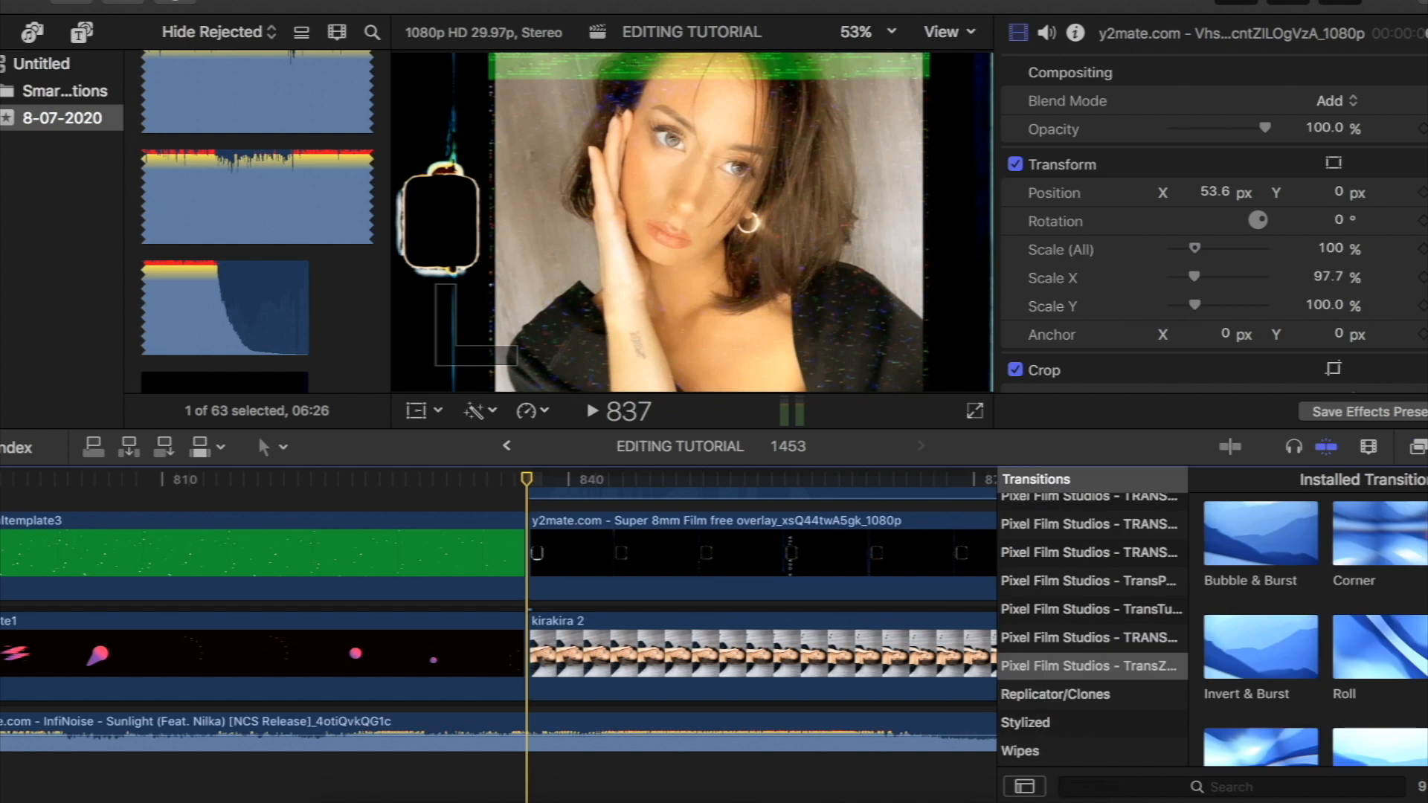
scroll(1313, 664, down, 5)
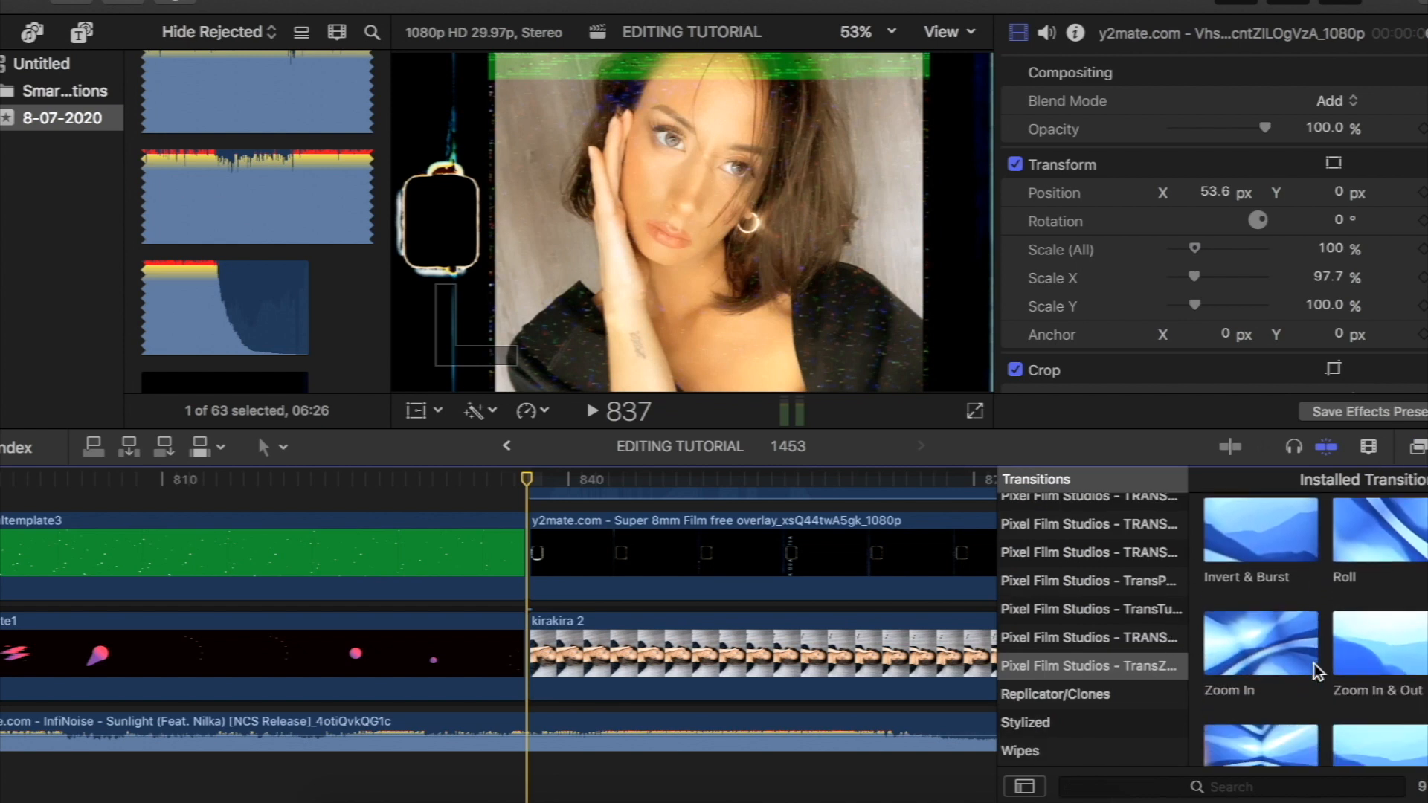
drag(1392, 551, 525, 650)
drag(1407, 549, 1407, 549)
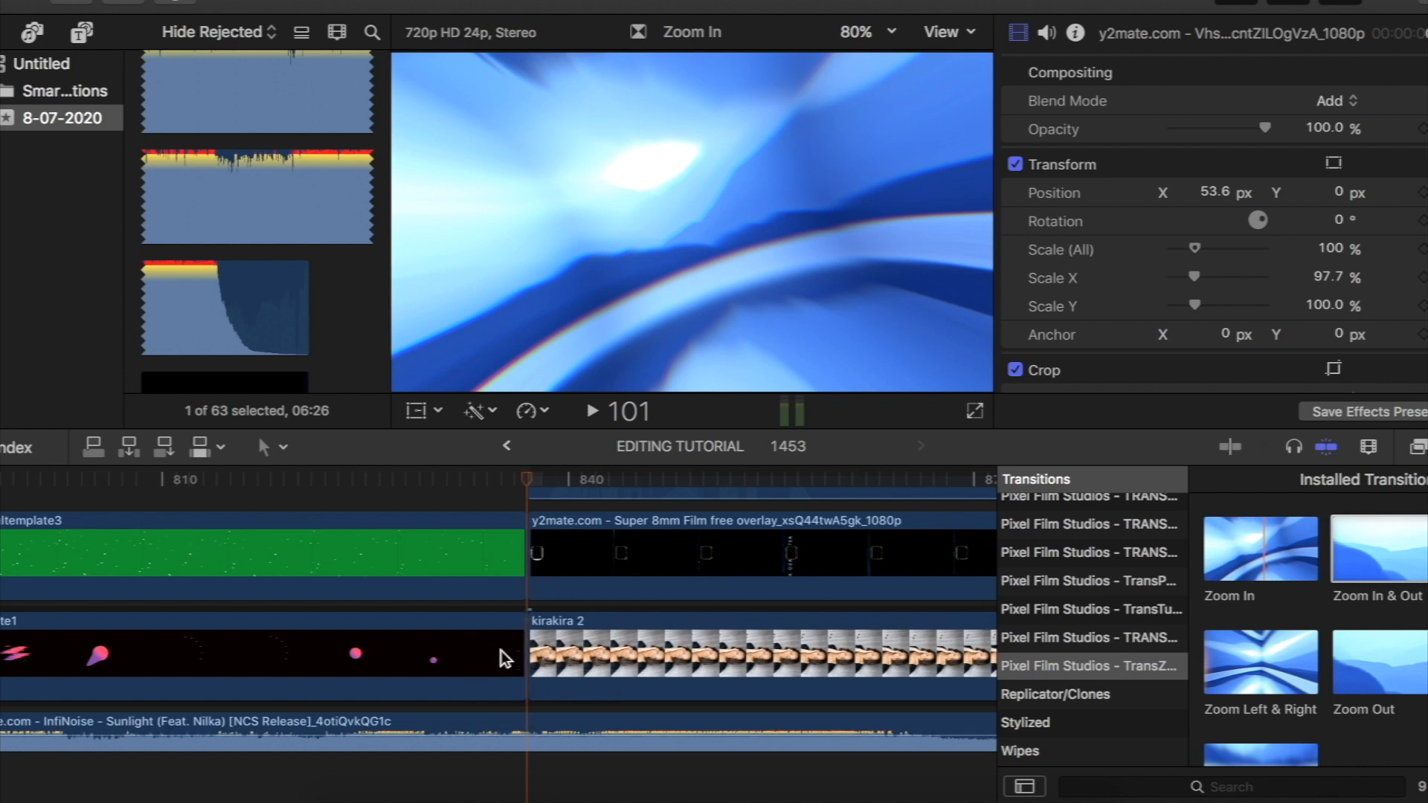
- Try to trim the edit point between template1 and kirakira 2, and undo the trim
mouse_move(524, 473)
mouse_down()
mouse_move(472, 478)
mouse_move(525, 480)
mouse_up()
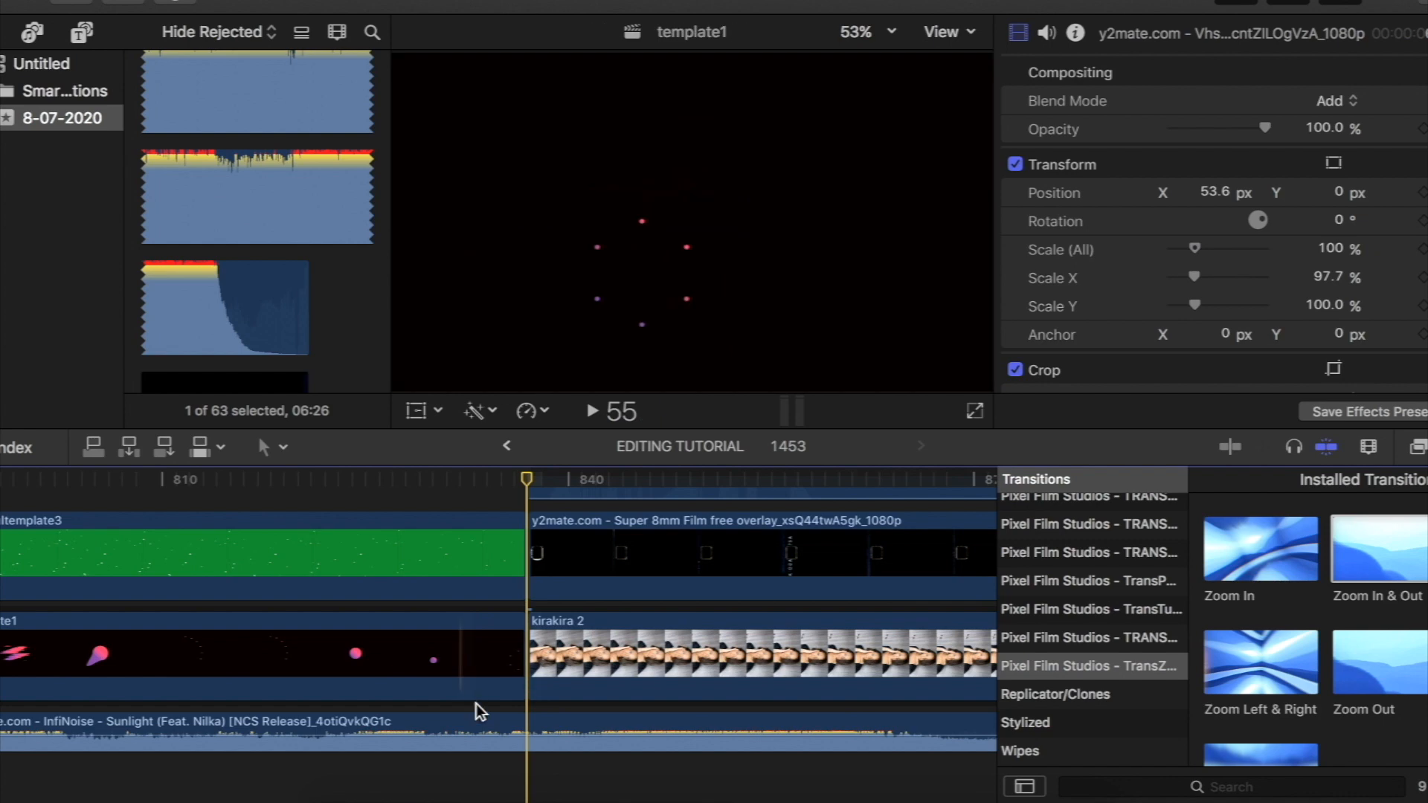
drag(533, 630, 599, 636)
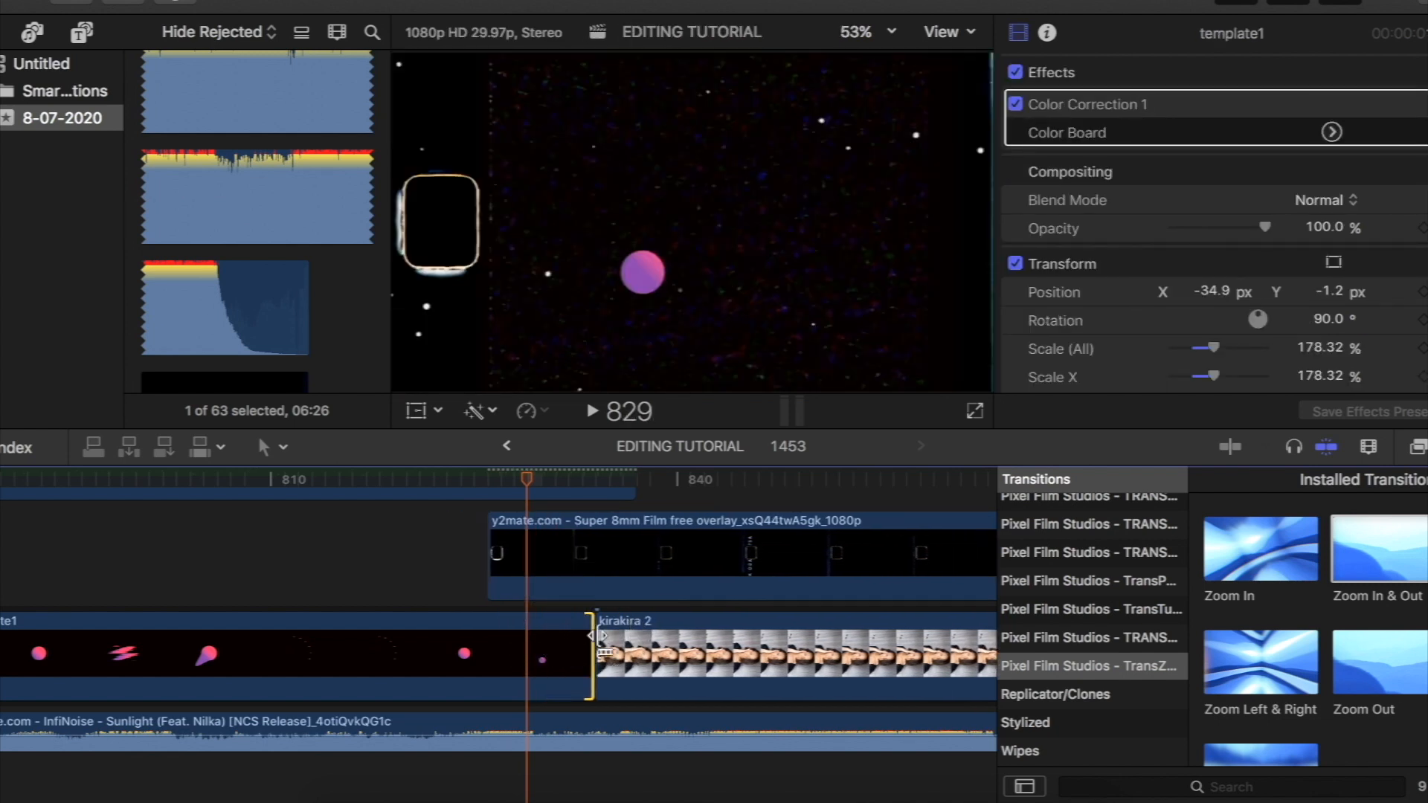
key(super+z)
- Apply the Zoom Out transition at the cut between template1 and kirakira 2, set its duration to 6 frames and preview it
drag(585, 558, 774, 547)
scroll(695, 564, up, 3)
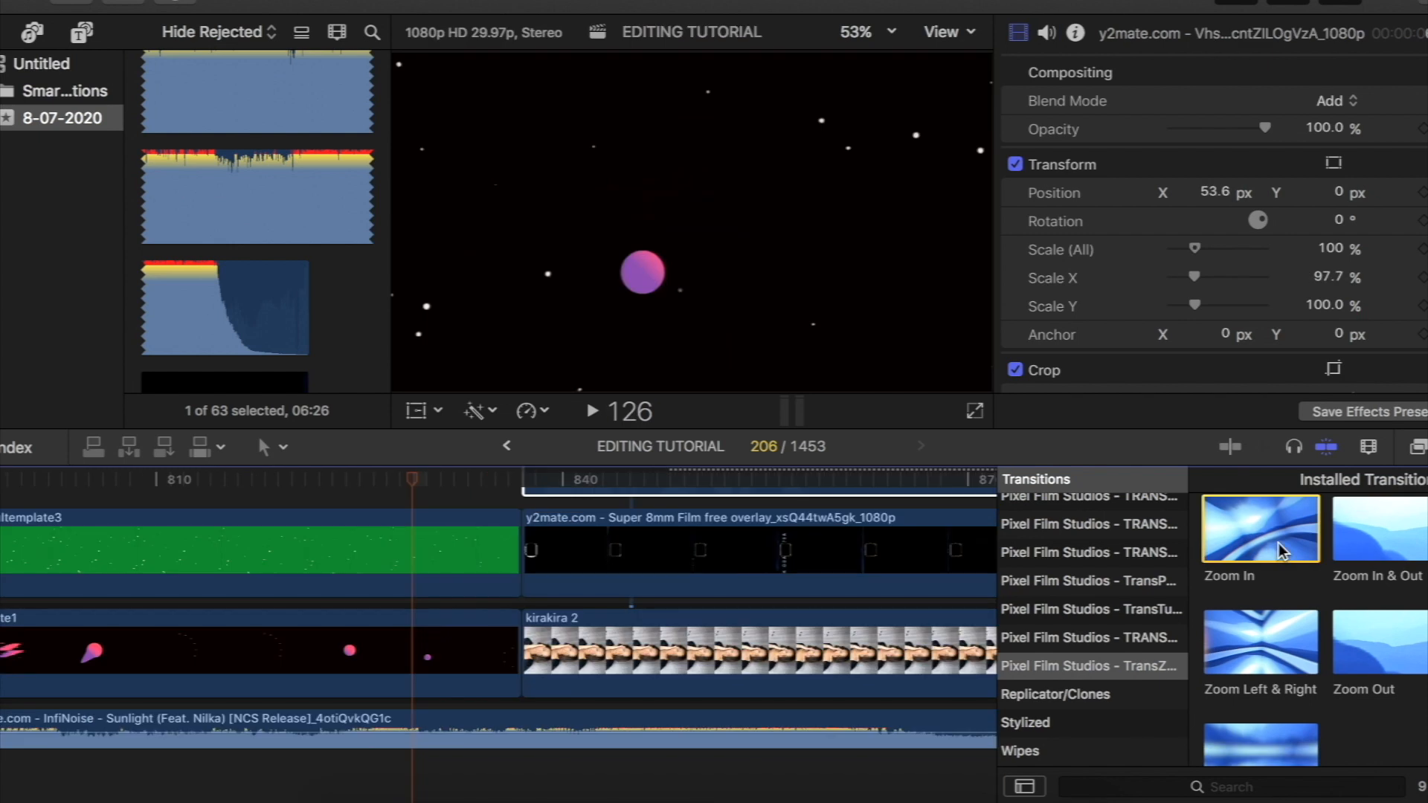
drag(1361, 641, 537, 662)
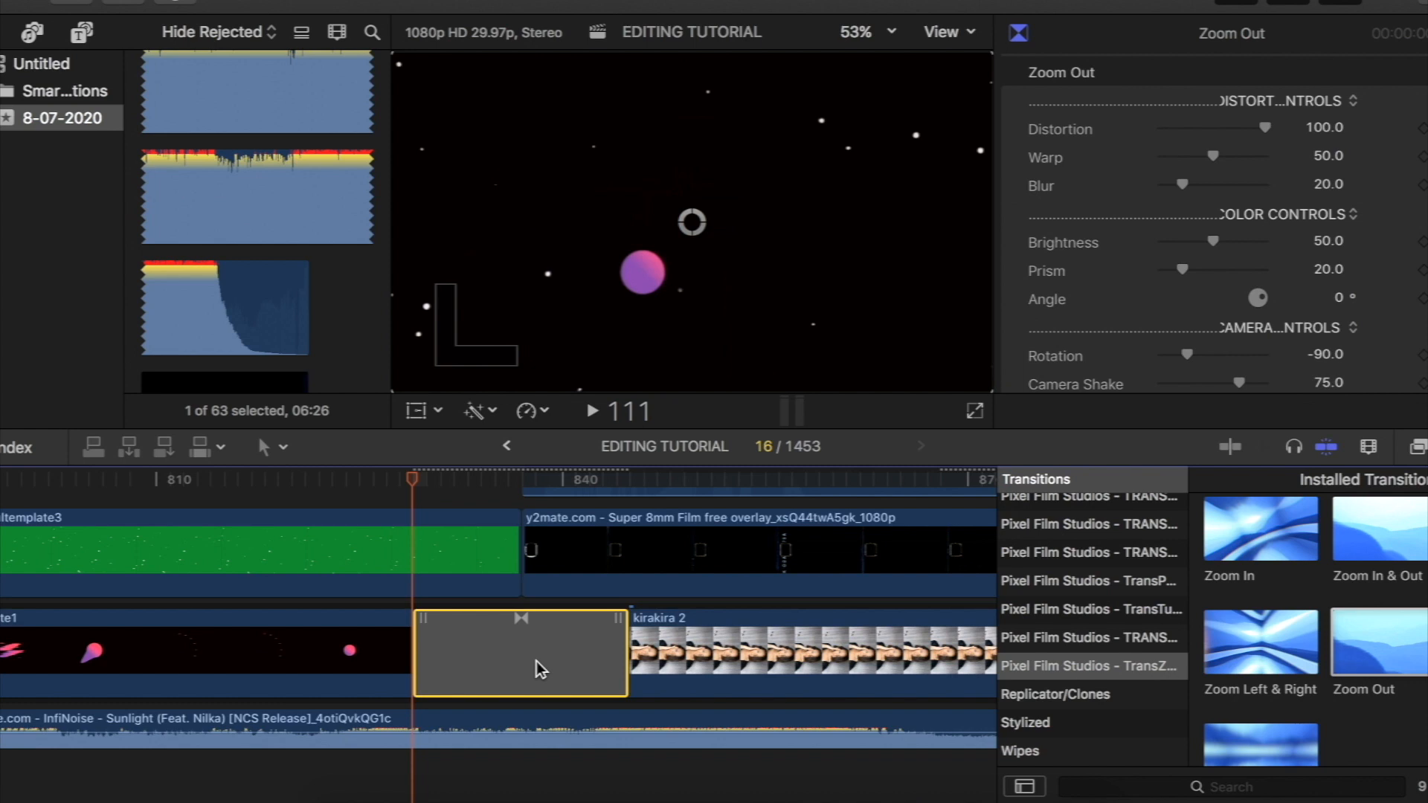
drag(412, 483, 505, 483)
right_click(503, 650)
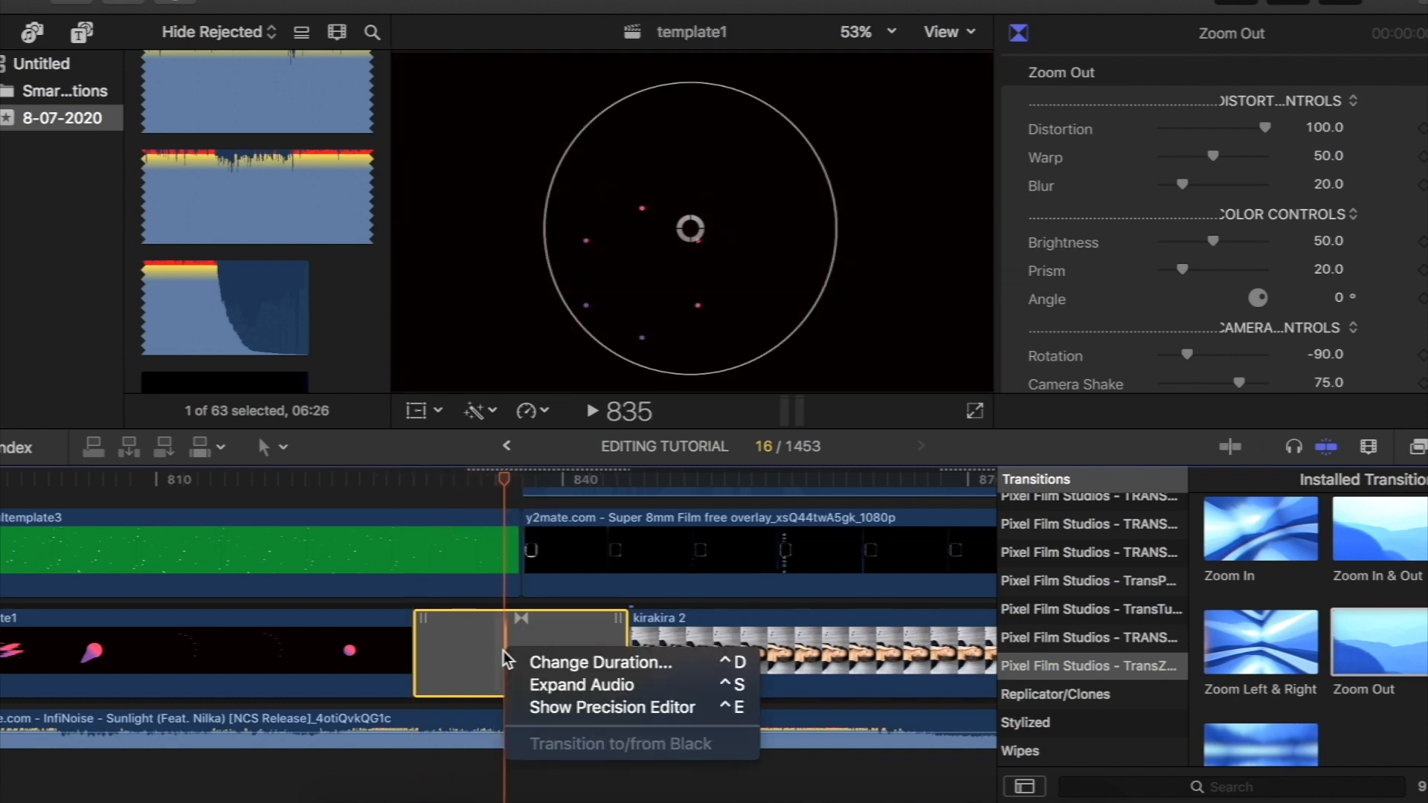
click(614, 665)
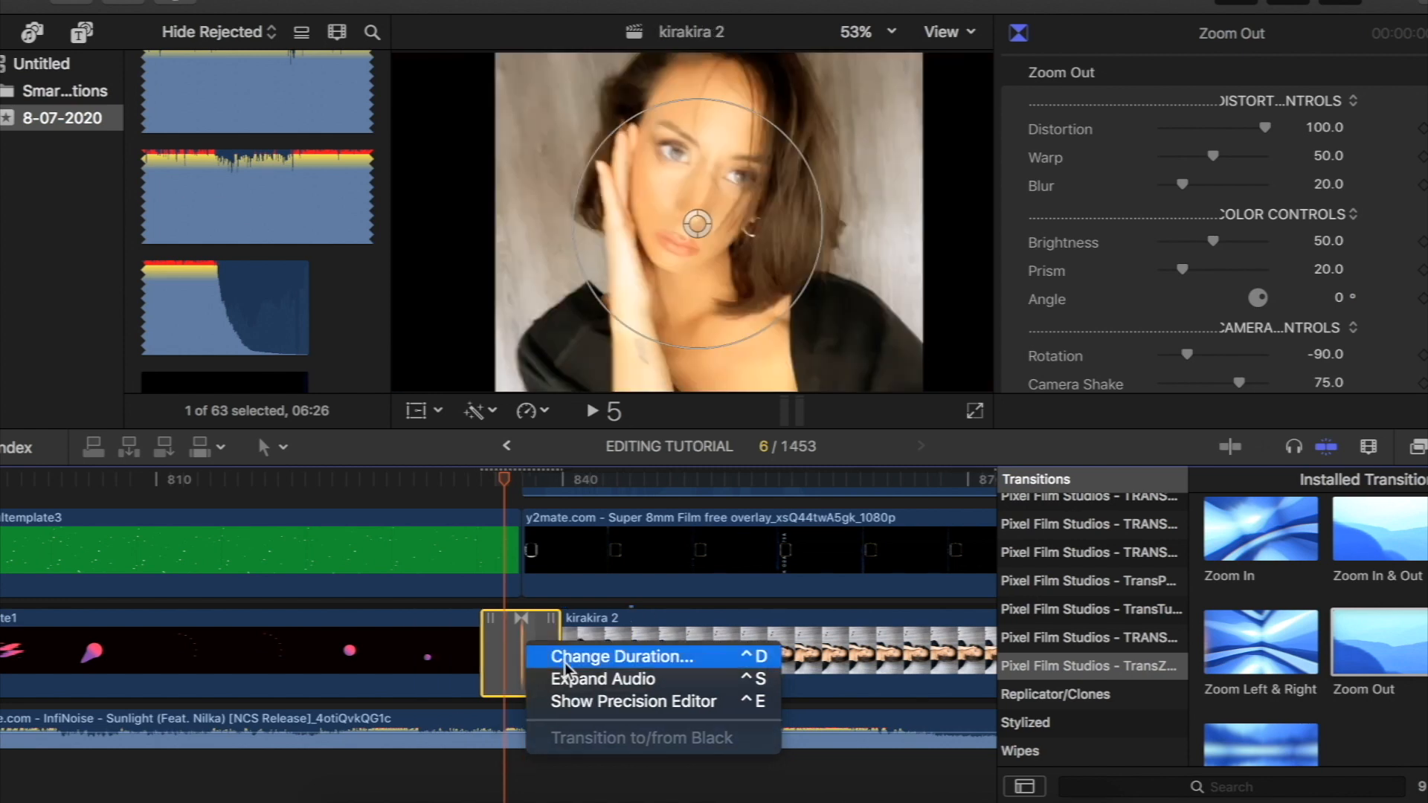
click(565, 662)
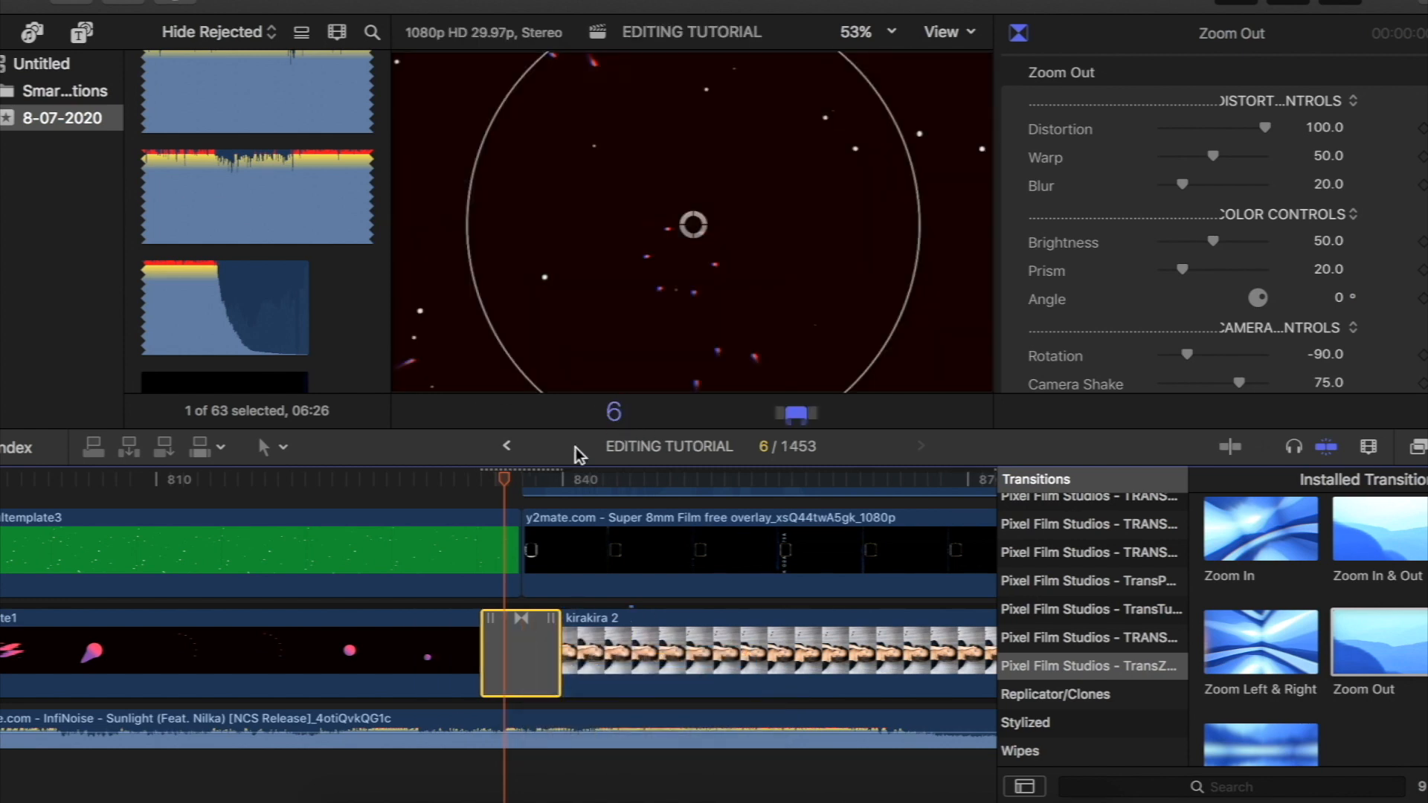
drag(498, 479, 477, 479)
drag(425, 481, 462, 477)
- Copy the Particle explosion clip from near the start of the timeline, paste it directly after kirakira 2 and preview it
mouse_move(195, 485)
mouse_down()
mouse_move(170, 486)
mouse_move(219, 493)
mouse_up()
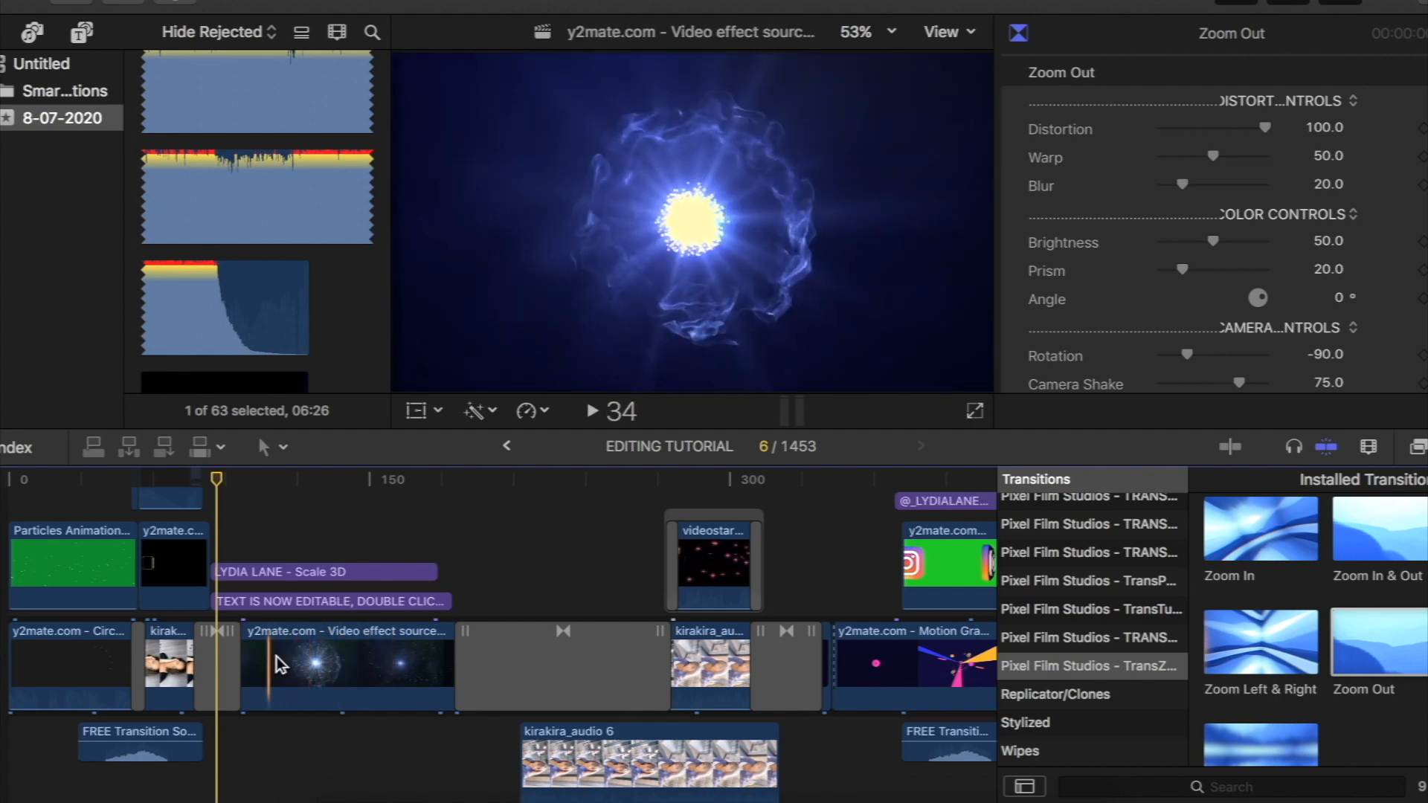
scroll(345, 662, down, 1)
scroll(345, 662, down, 2)
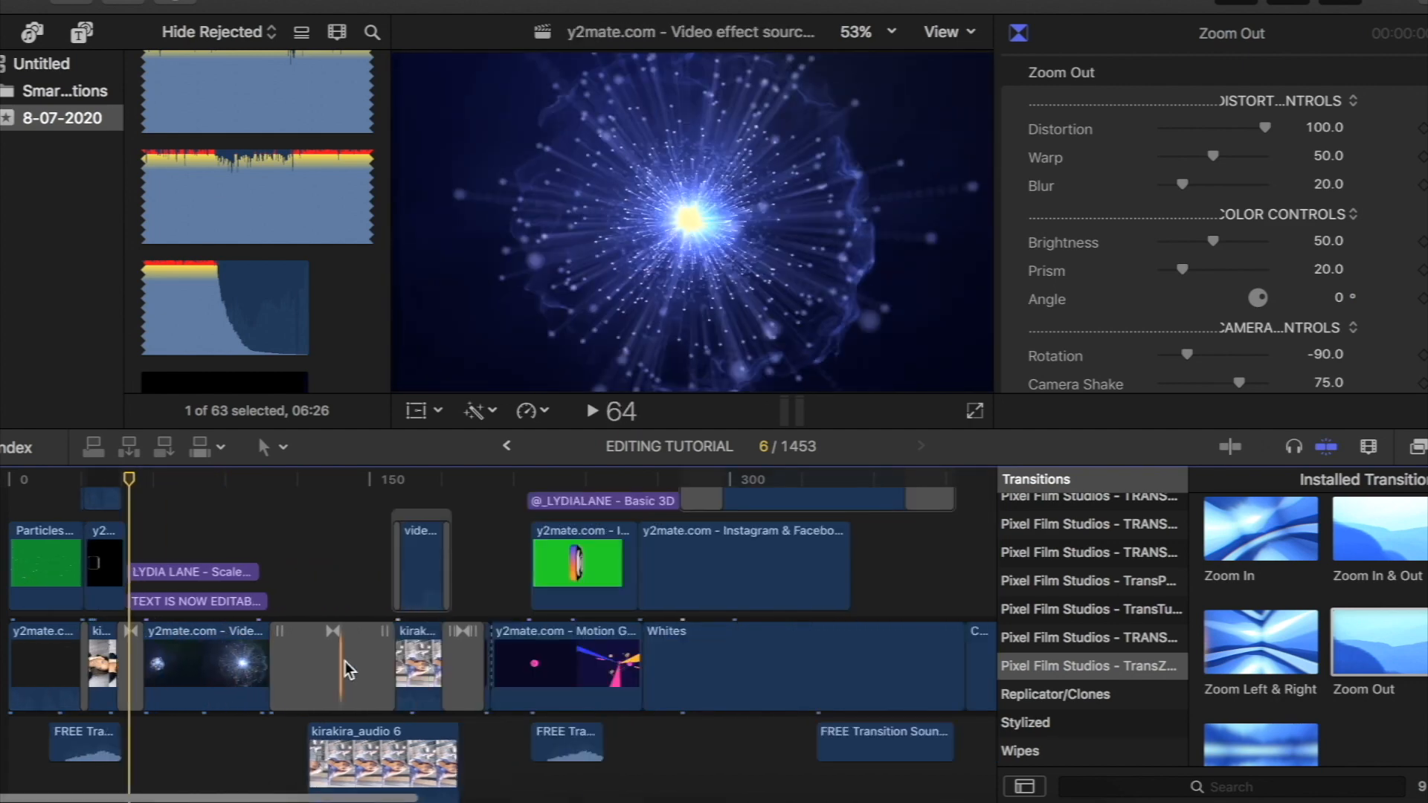
click(176, 665)
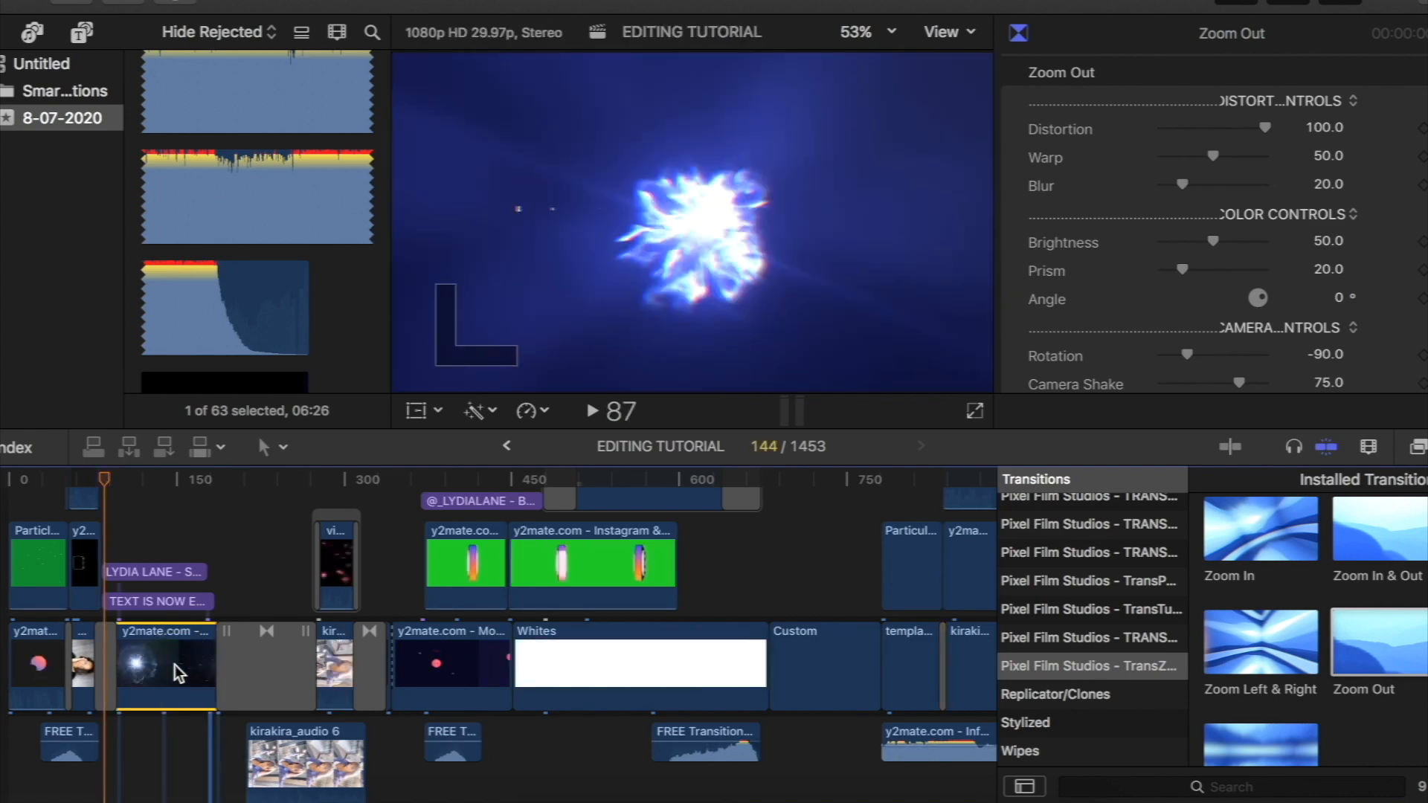
scroll(175, 665, right, 10)
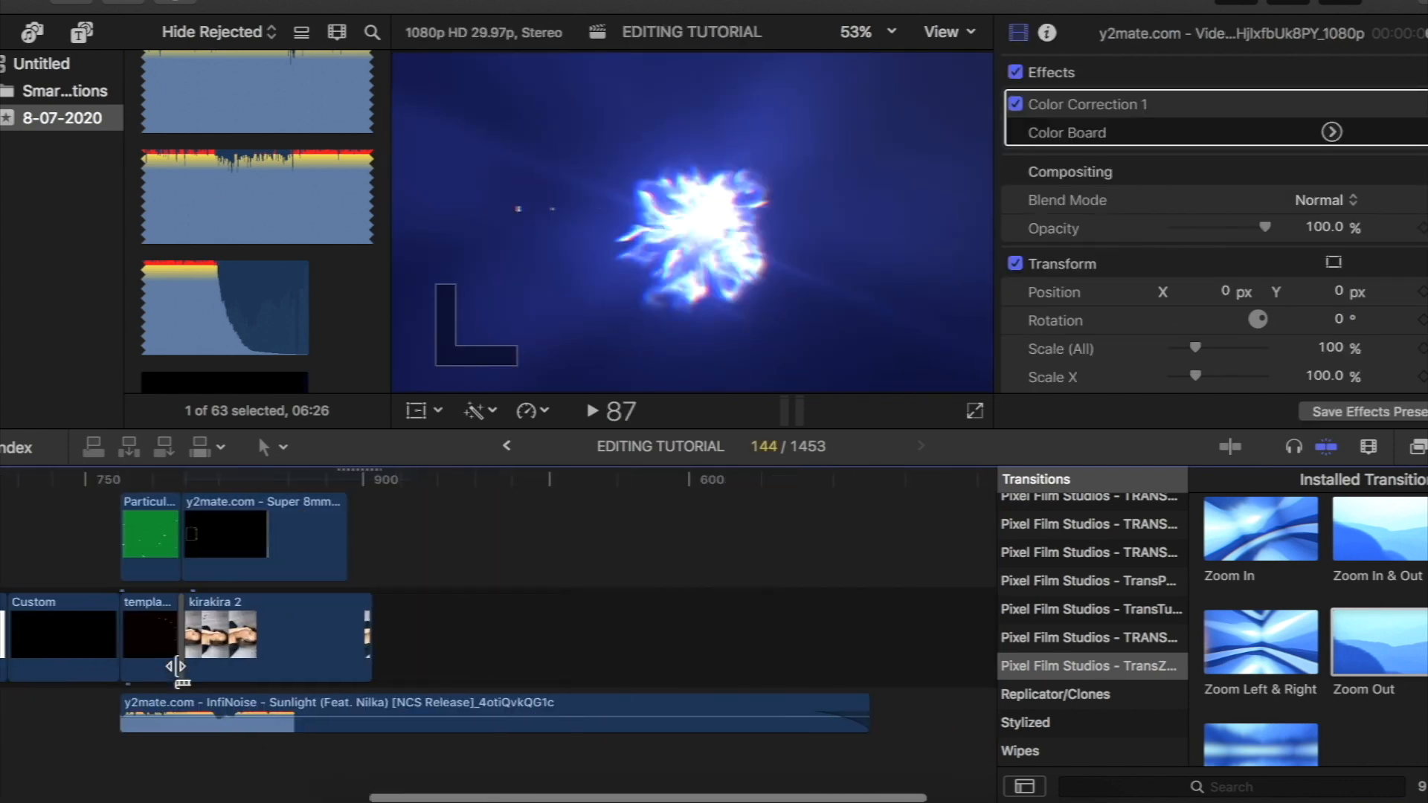
click(266, 494)
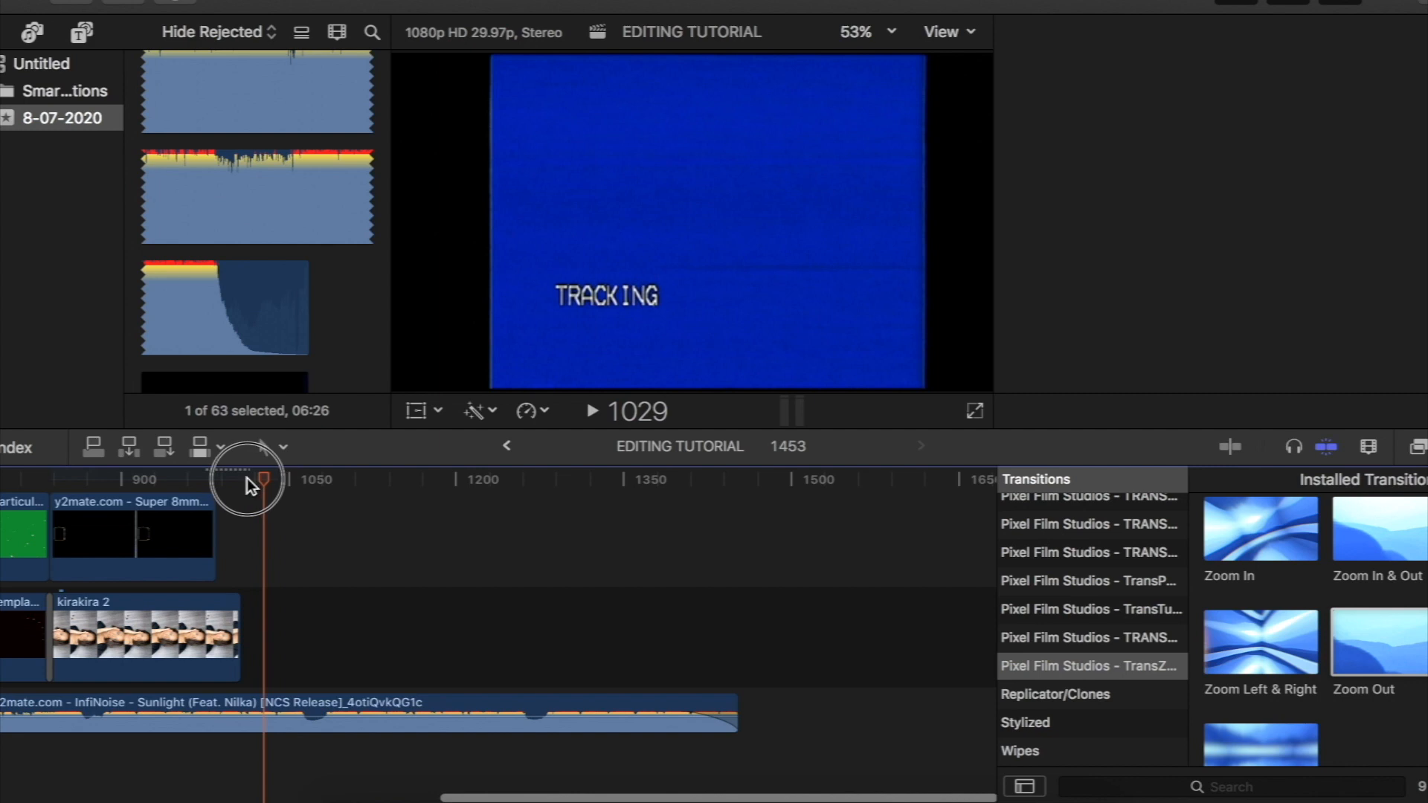
key(e)
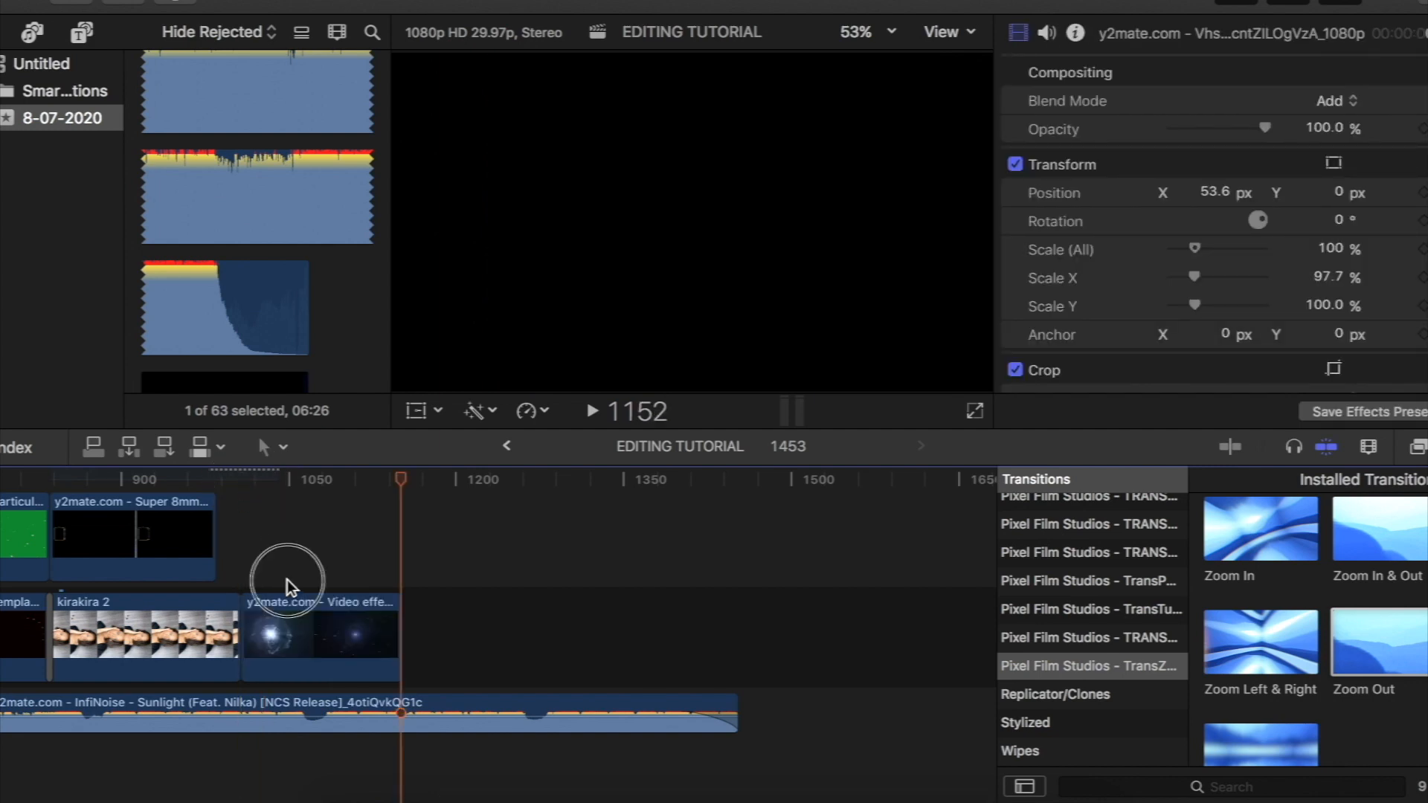
click(287, 579)
drag(276, 479, 355, 516)
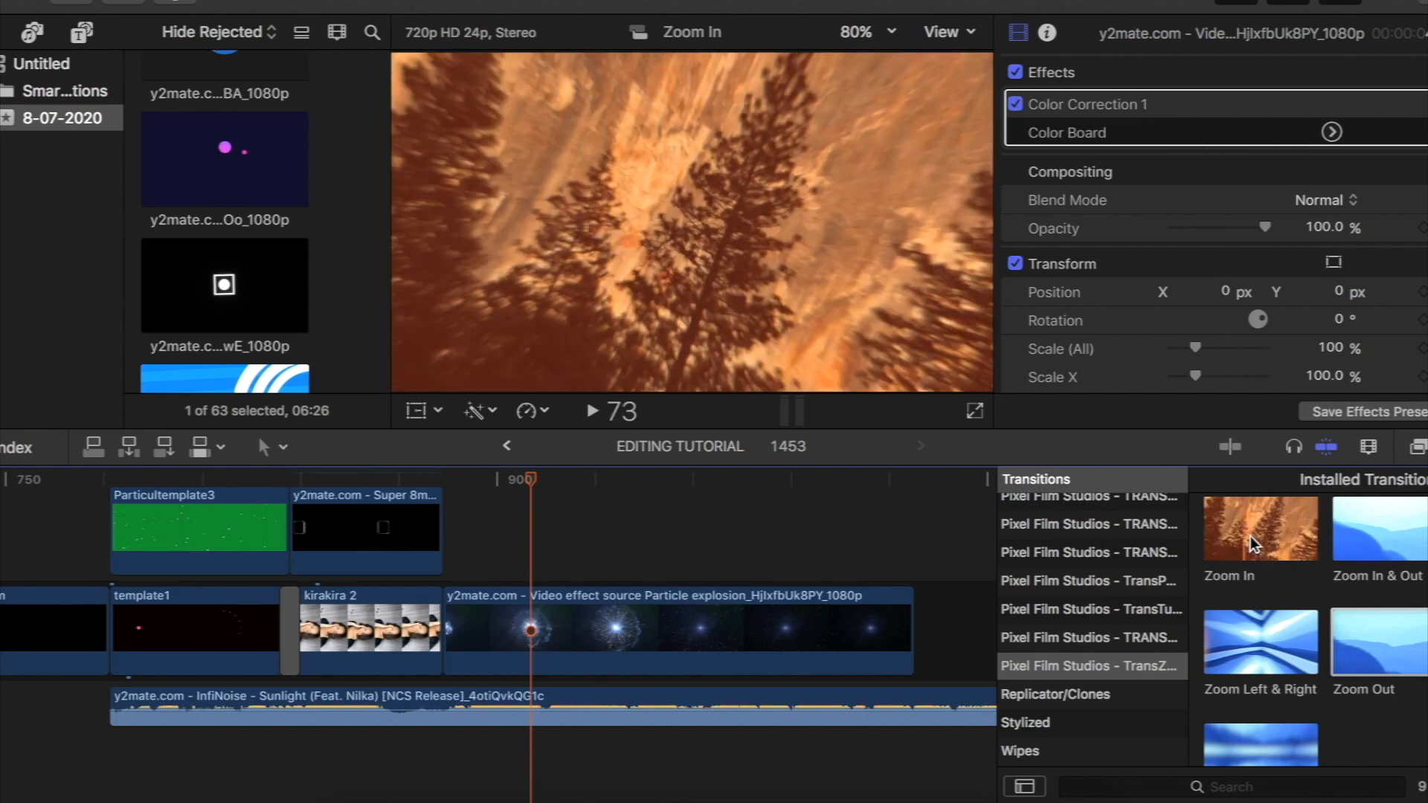
- Apply the Zoom In transition between kirakira 2 and the Particle explosion clip, with a duration of 20 frames
drag(1270, 534, 446, 632)
right_click(437, 627)
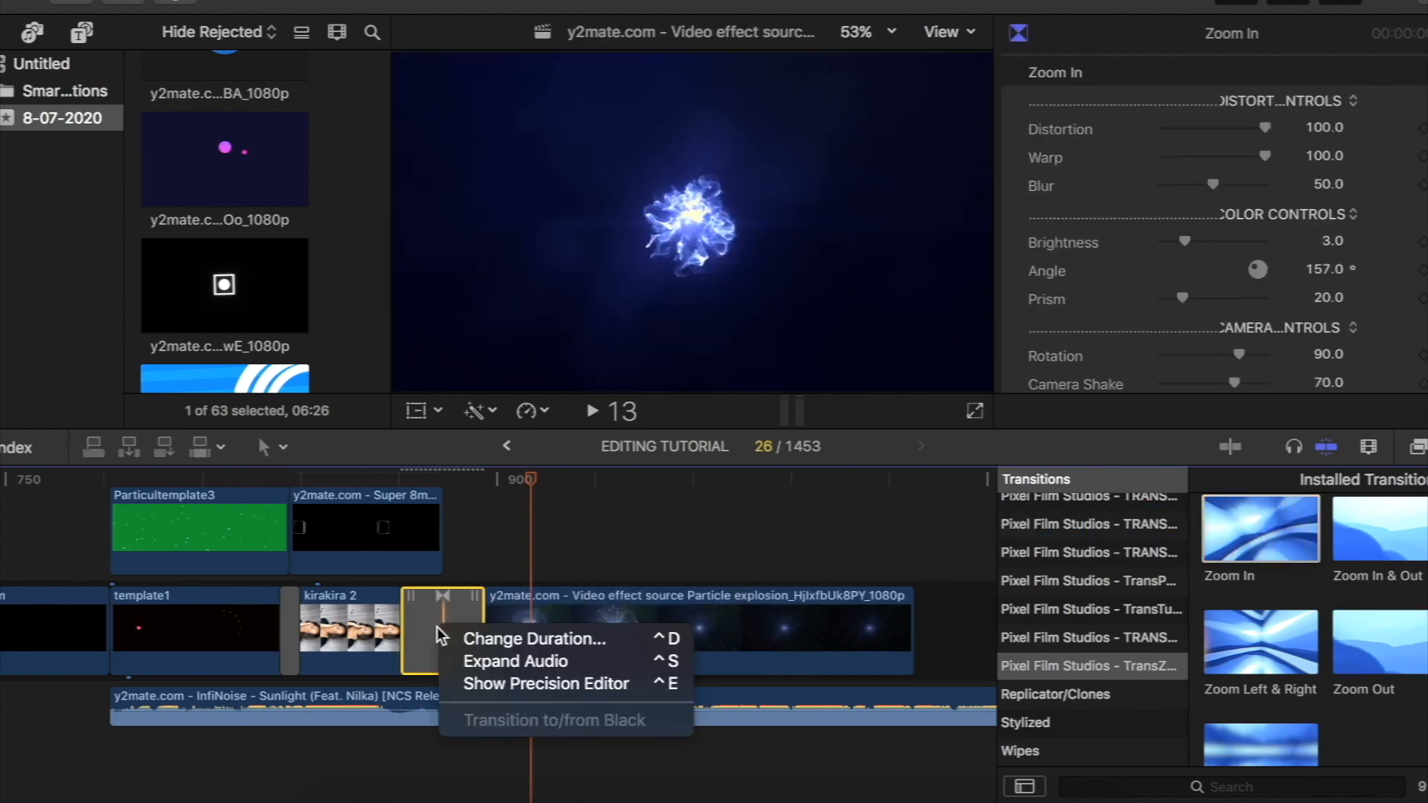
click(480, 638)
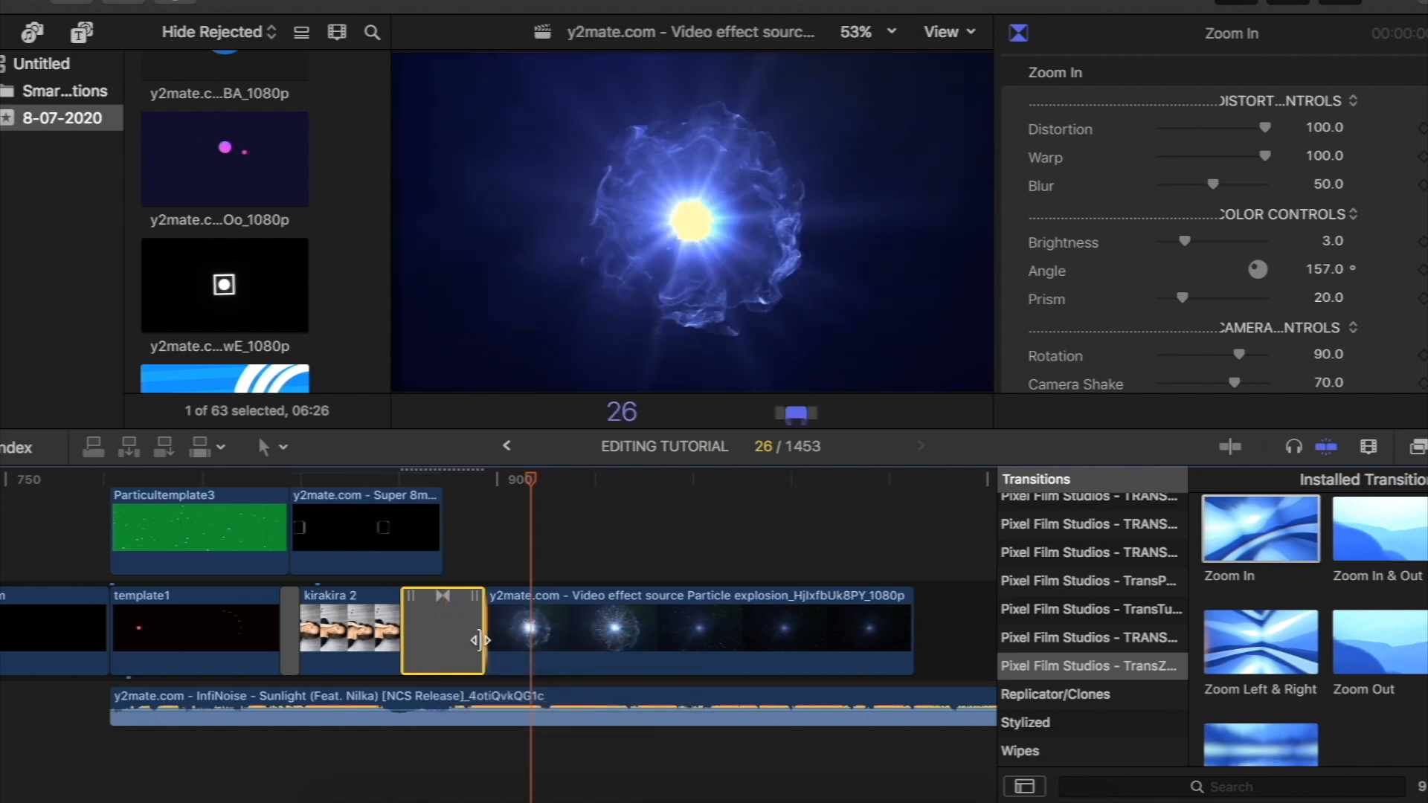
key(Return)
- Play the sequence from the start of template1 into the Particle explosion clip to check both transitions
drag(503, 480, 120, 524)
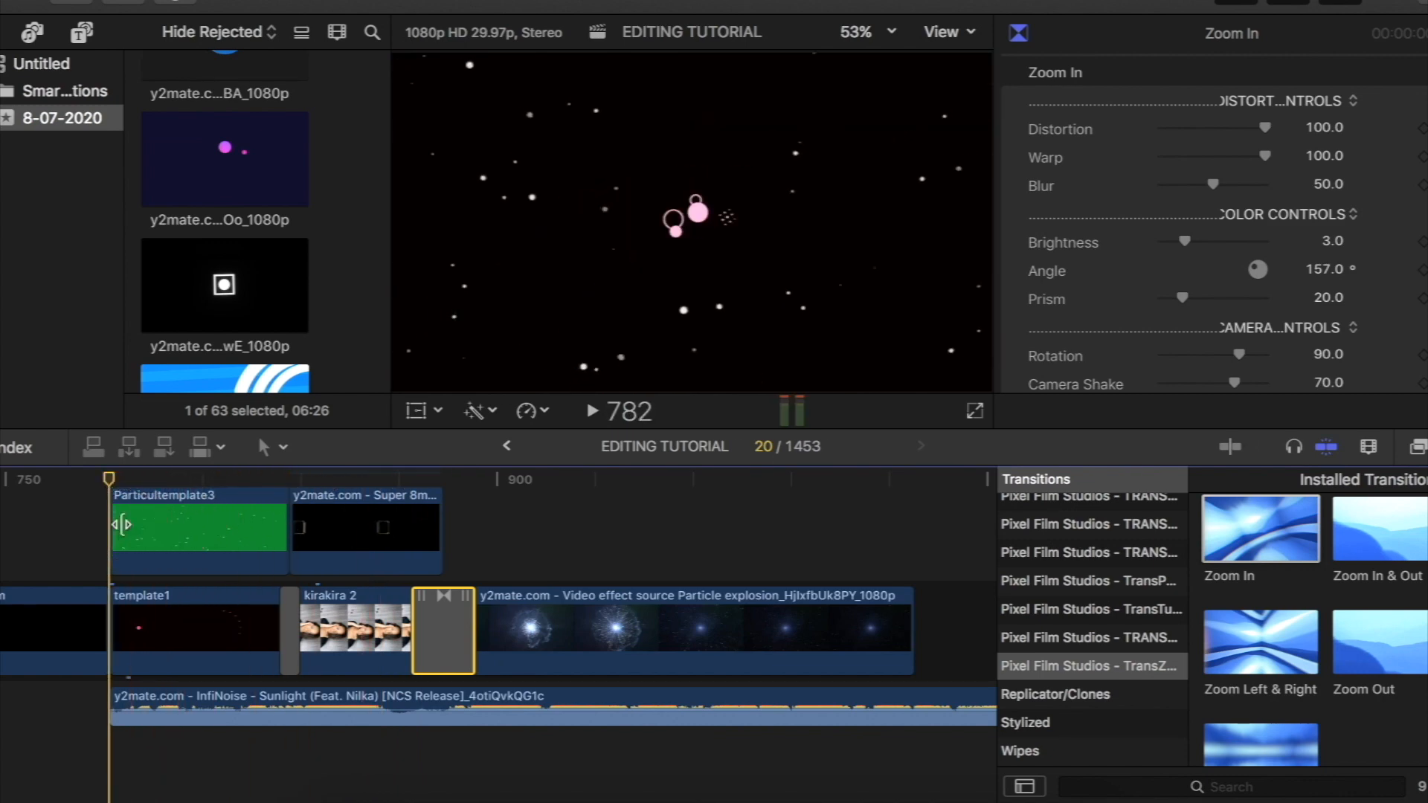
key(space)
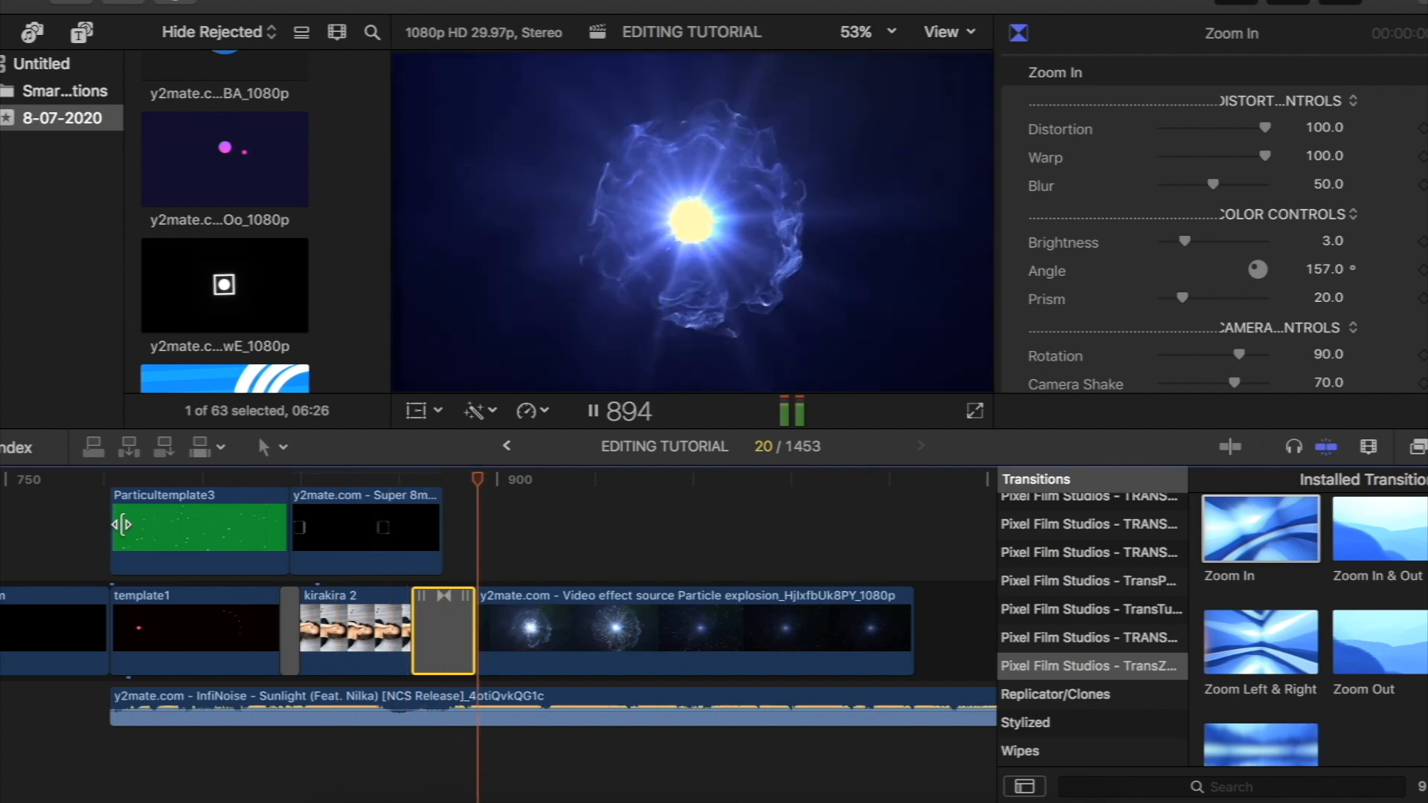
key(space)
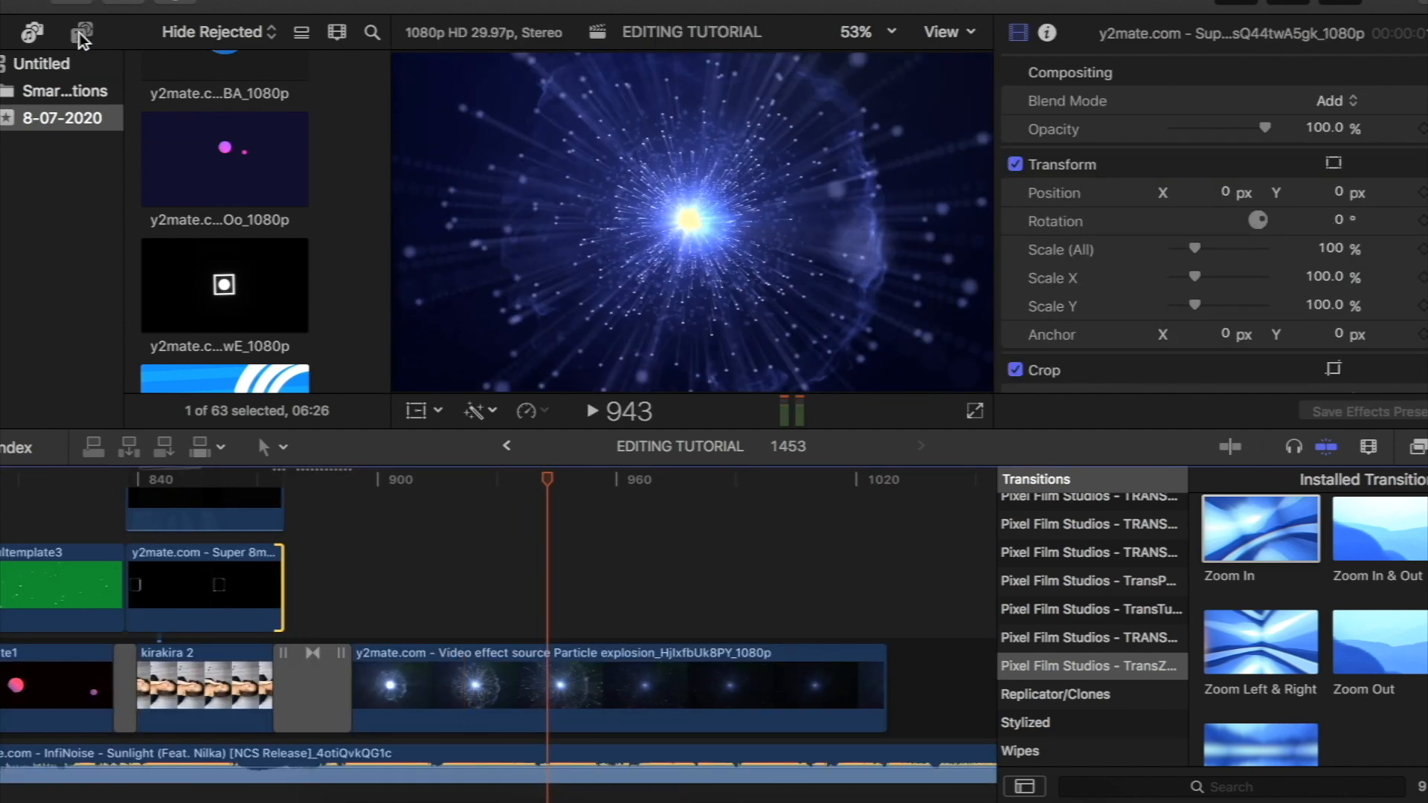
- Add the Cut Away title from the Pixel Film Studios Urban titles above the start of the Particle explosion clip at frame 894
click(81, 33)
scroll(77, 234, down, 1)
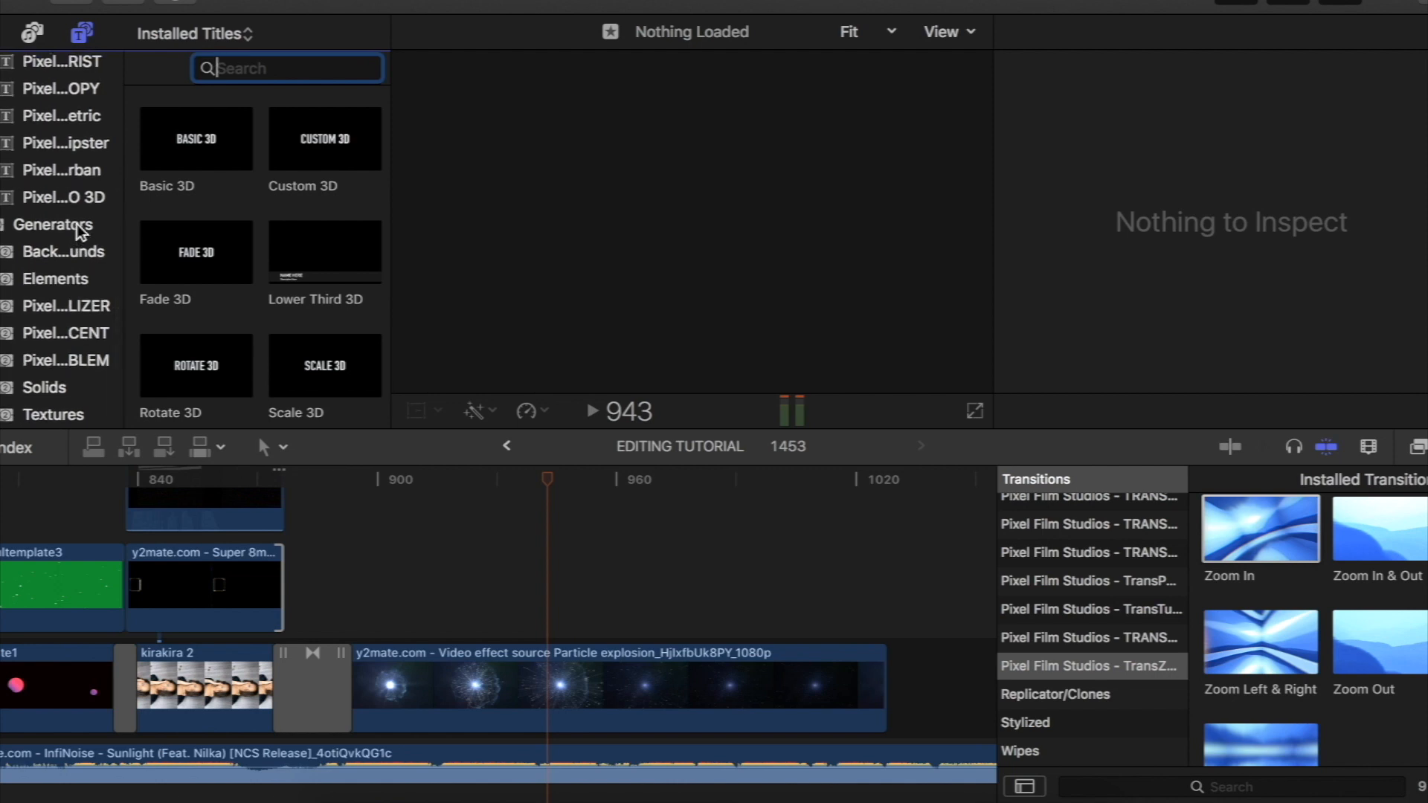
scroll(76, 225, up, 1)
click(83, 192)
scroll(257, 186, down, 1)
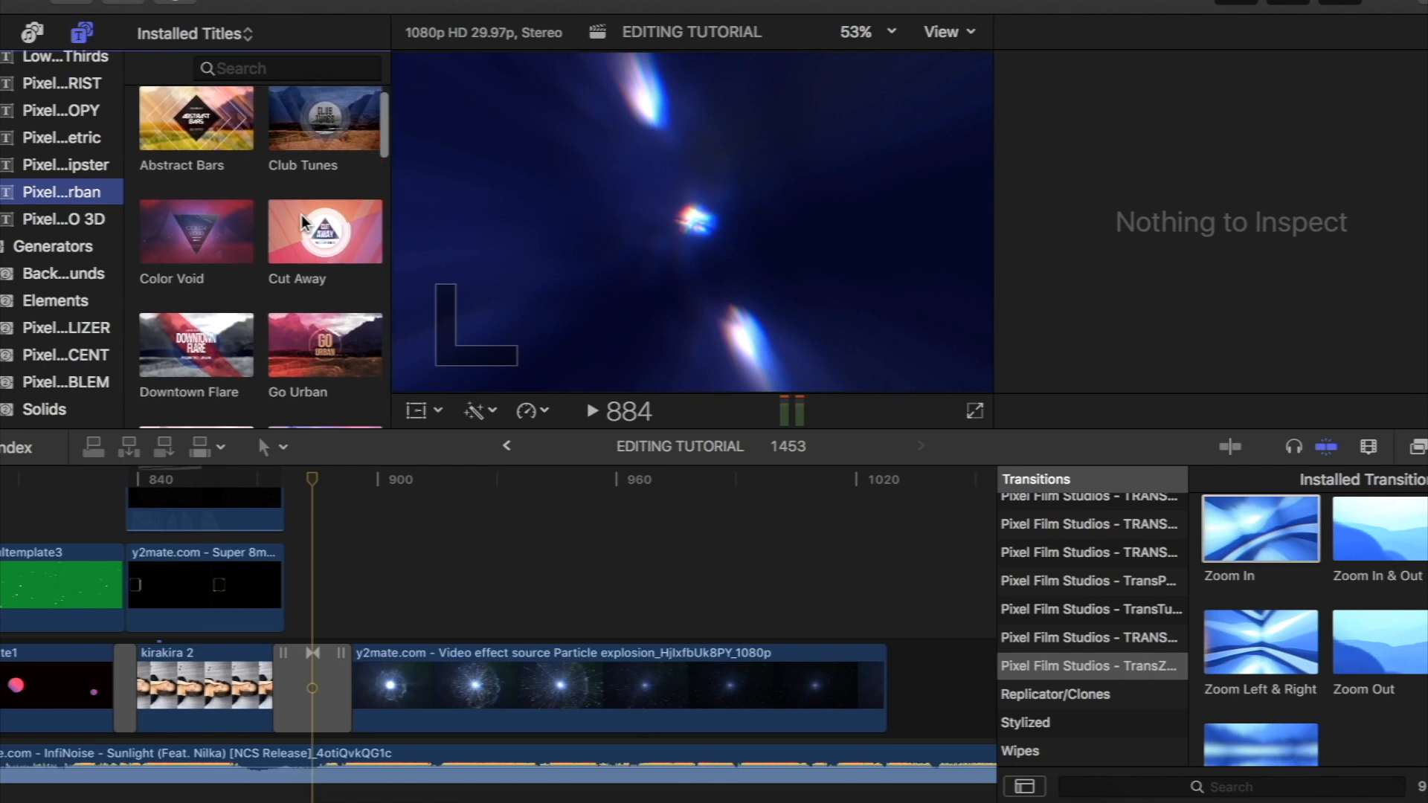
drag(291, 246, 349, 604)
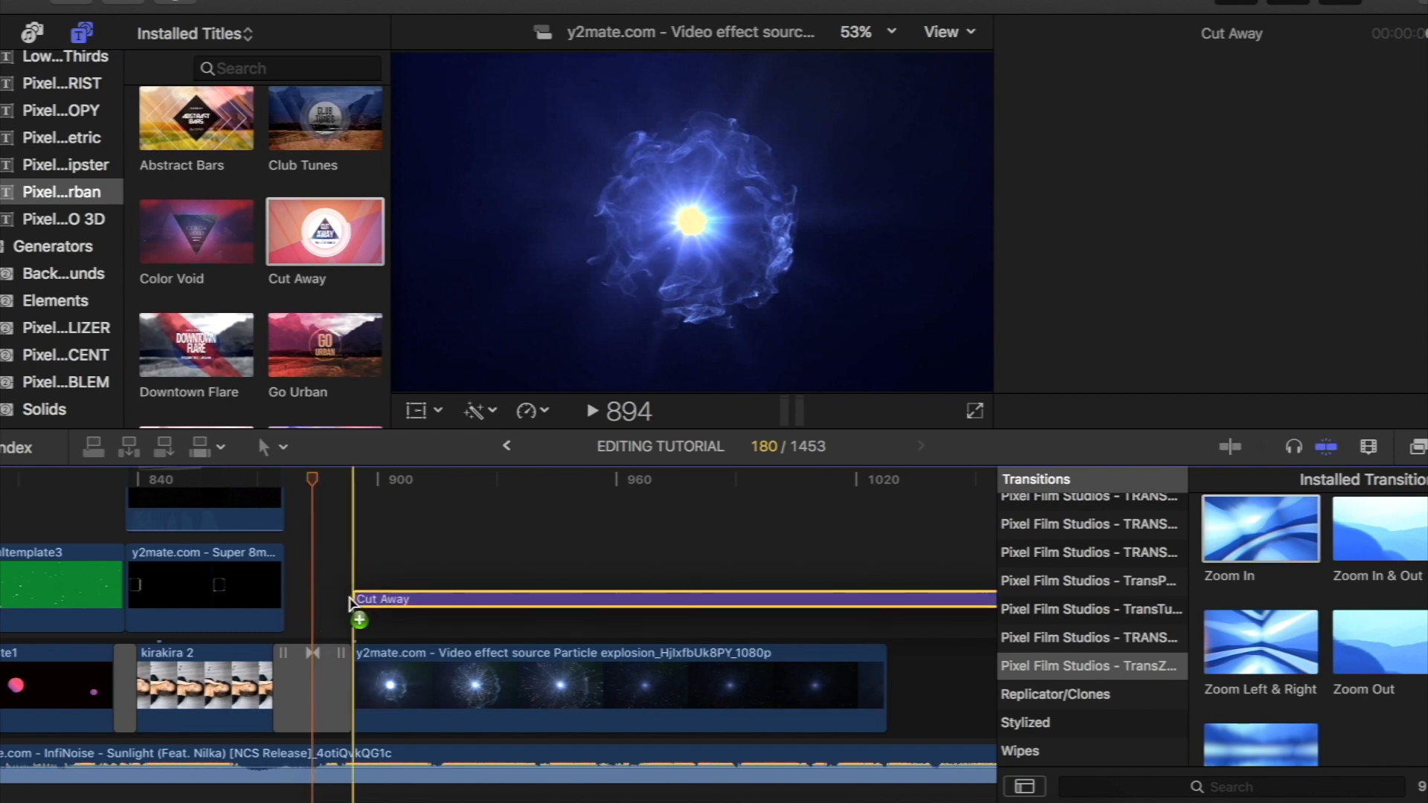
- Split the Cut Away title at the end of the Particle explosion clip and delete the excess part along with the gap
drag(311, 483, 816, 502)
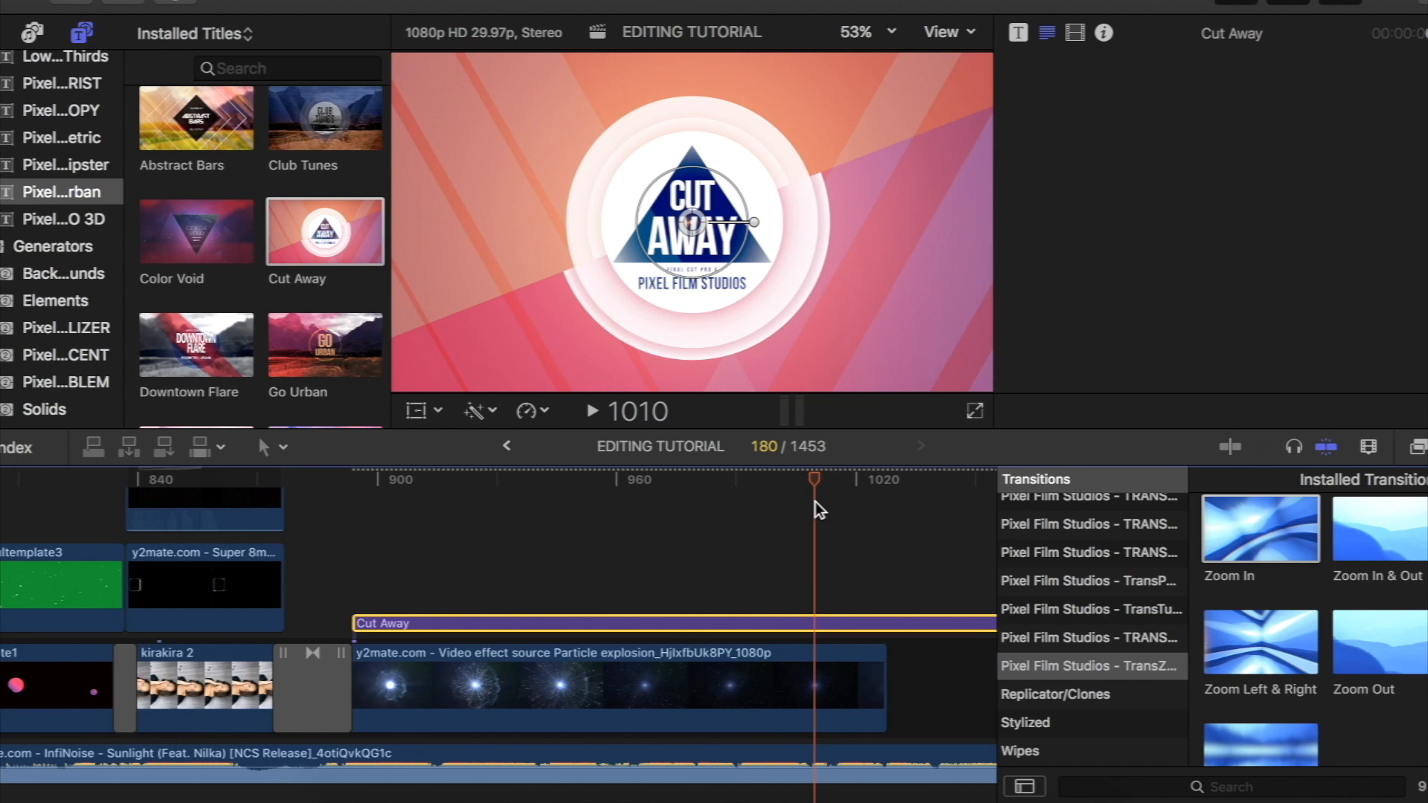
key(b)
click(888, 623)
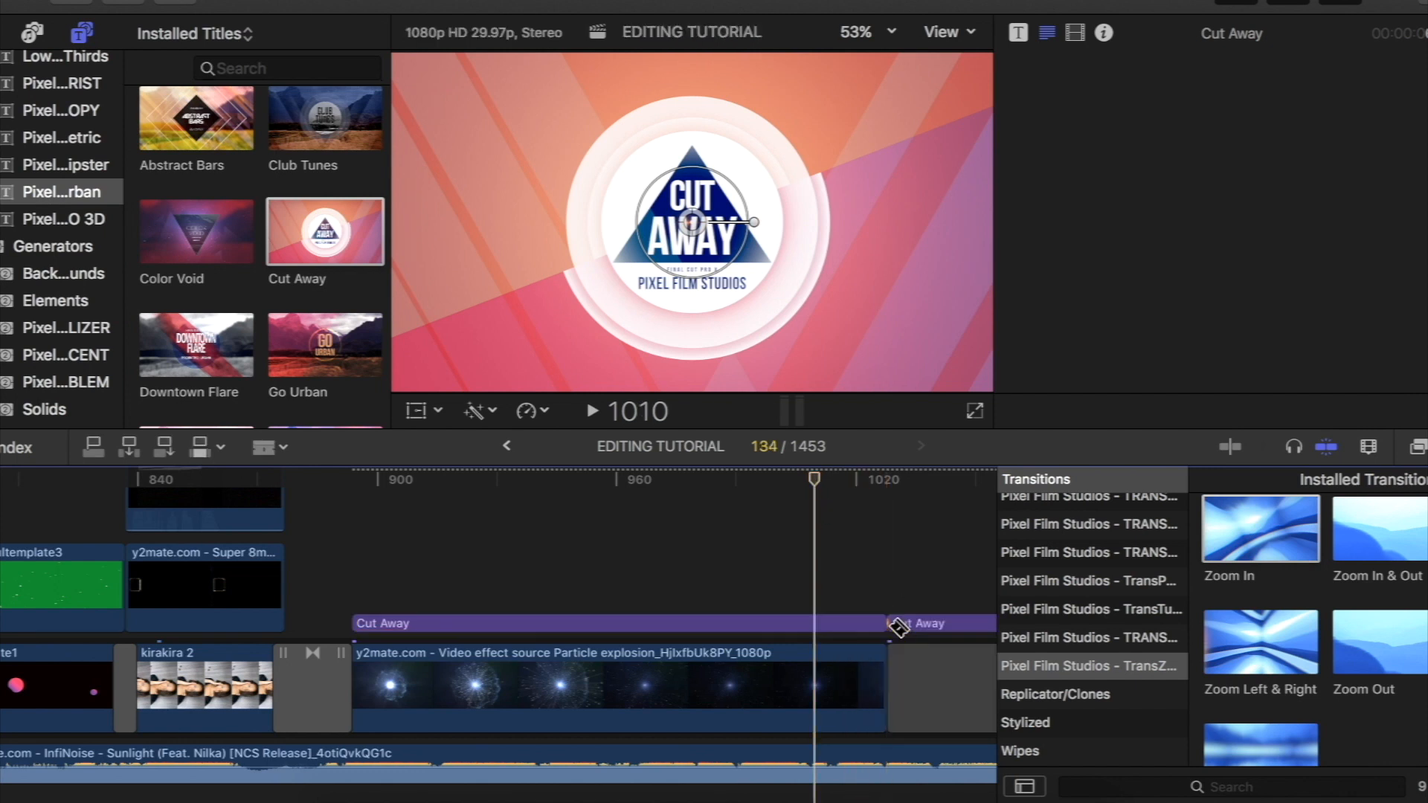
key(super+b)
click(917, 657)
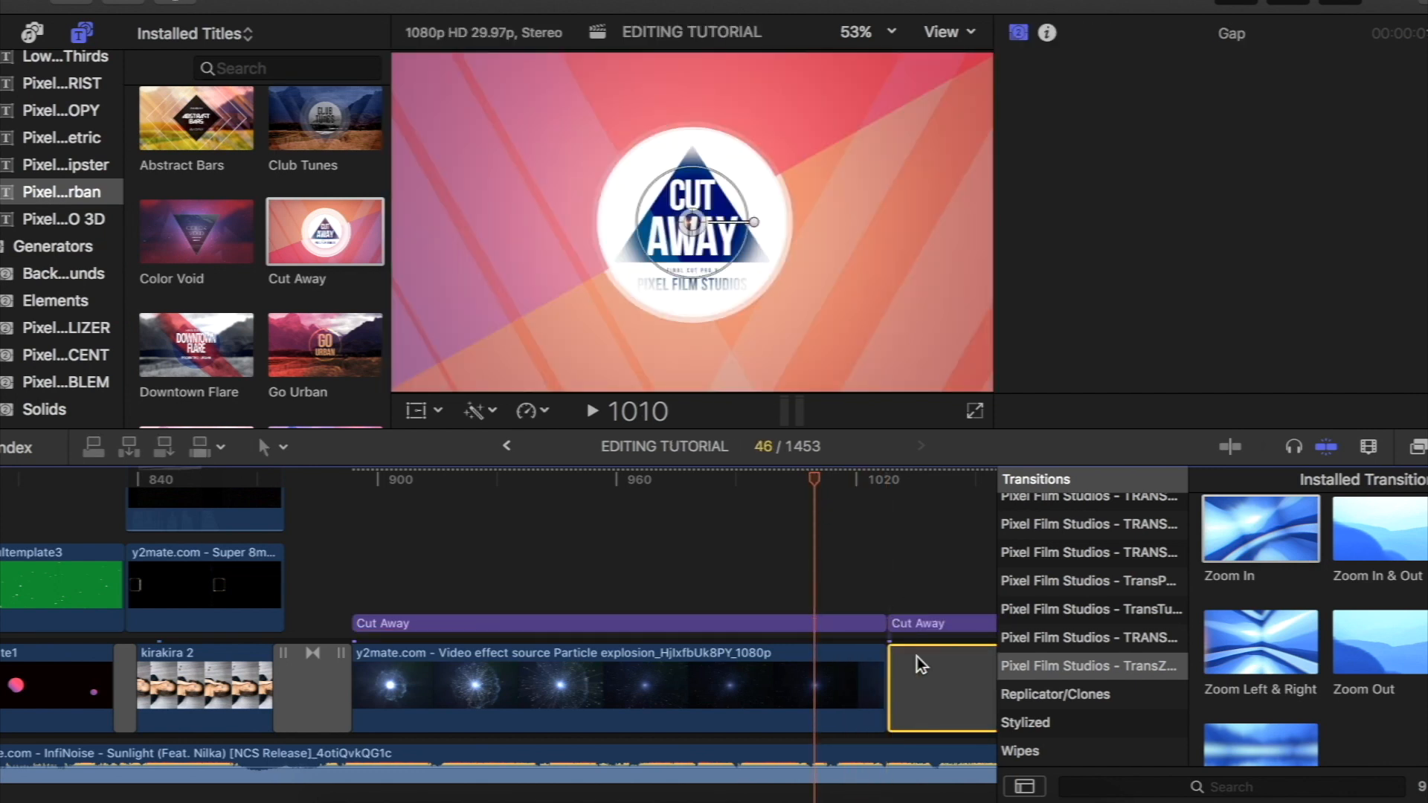
key(Delete)
- Review the Cut Away title's published parameters at frame 955 and turn its background off
drag(814, 479, 599, 574)
click(538, 623)
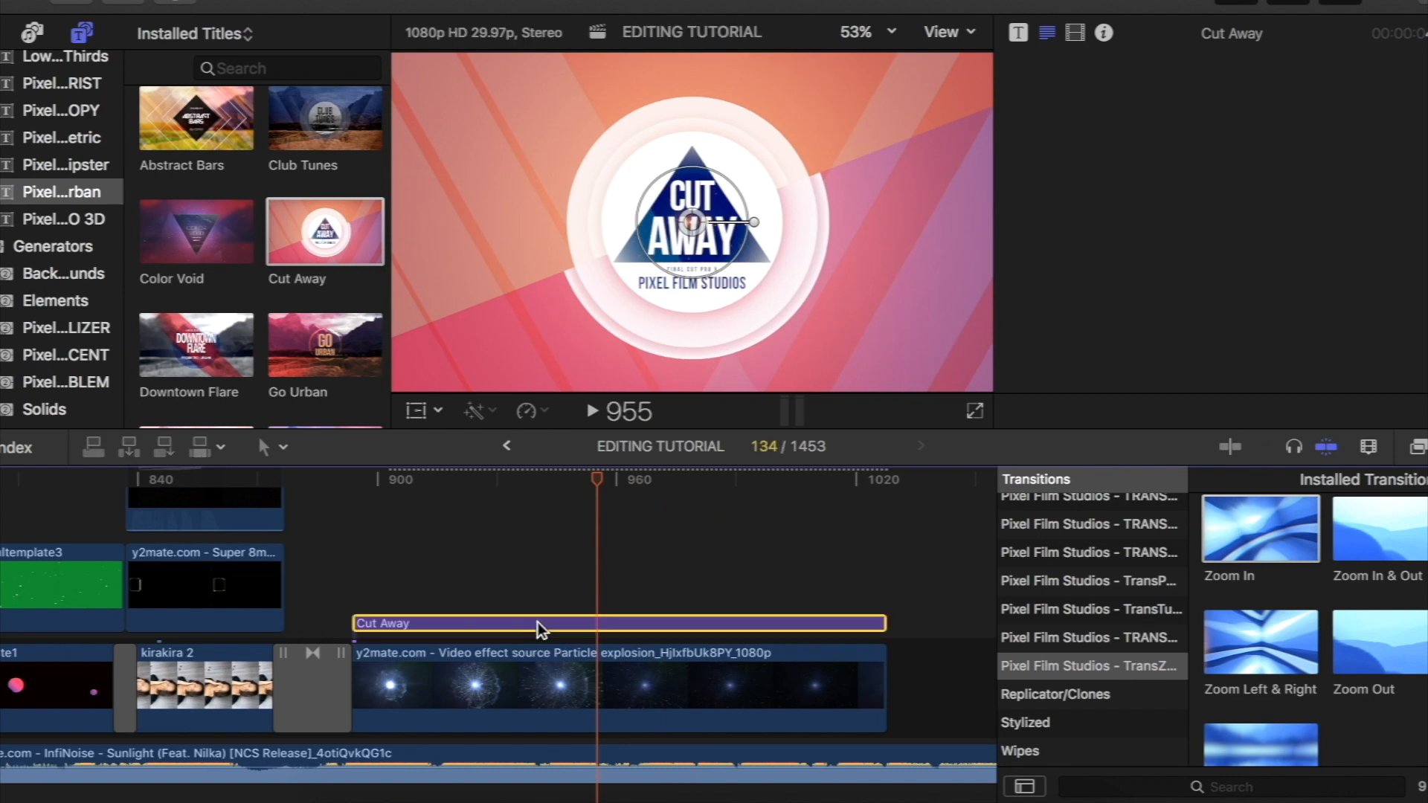
click(1019, 33)
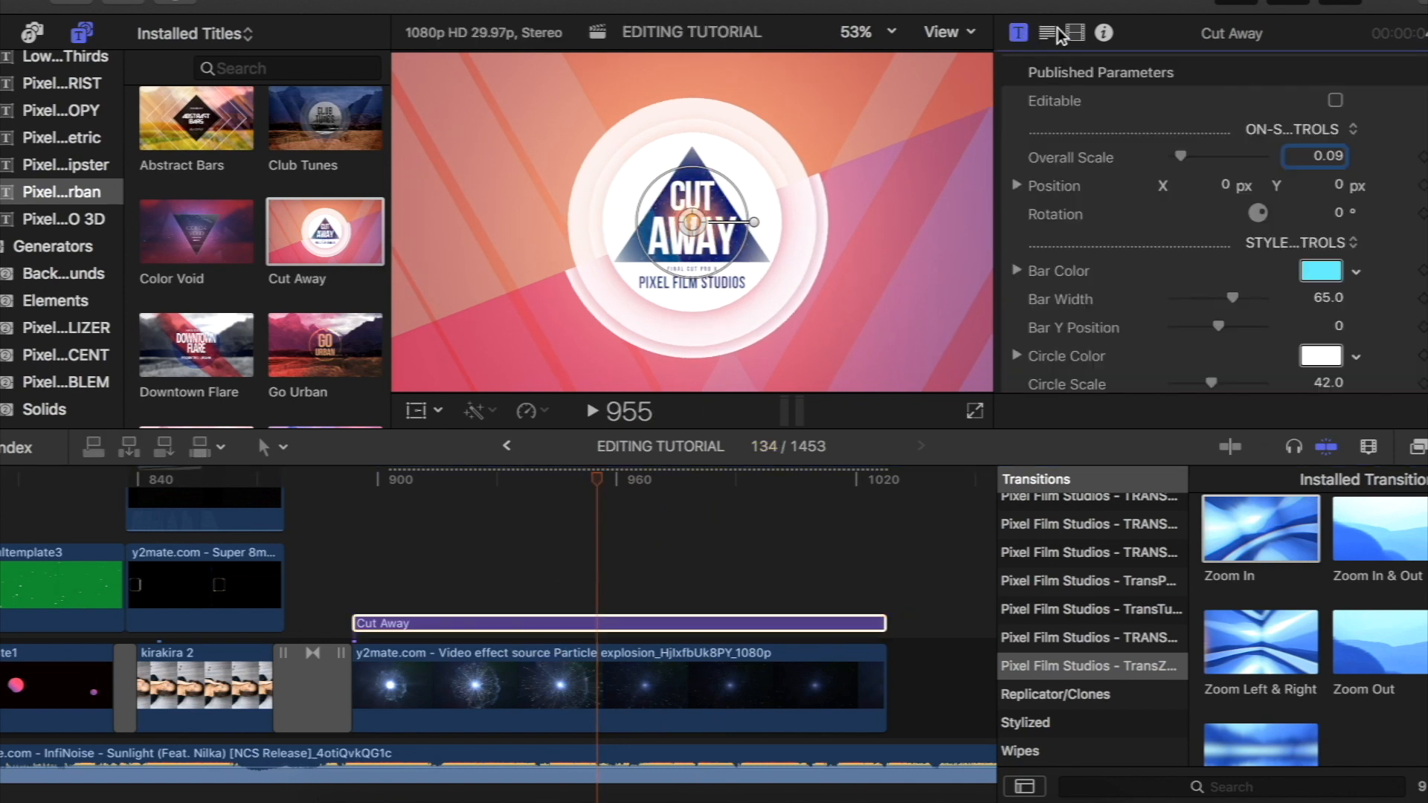
scroll(1047, 224, down, 10)
scroll(1048, 223, down, 5)
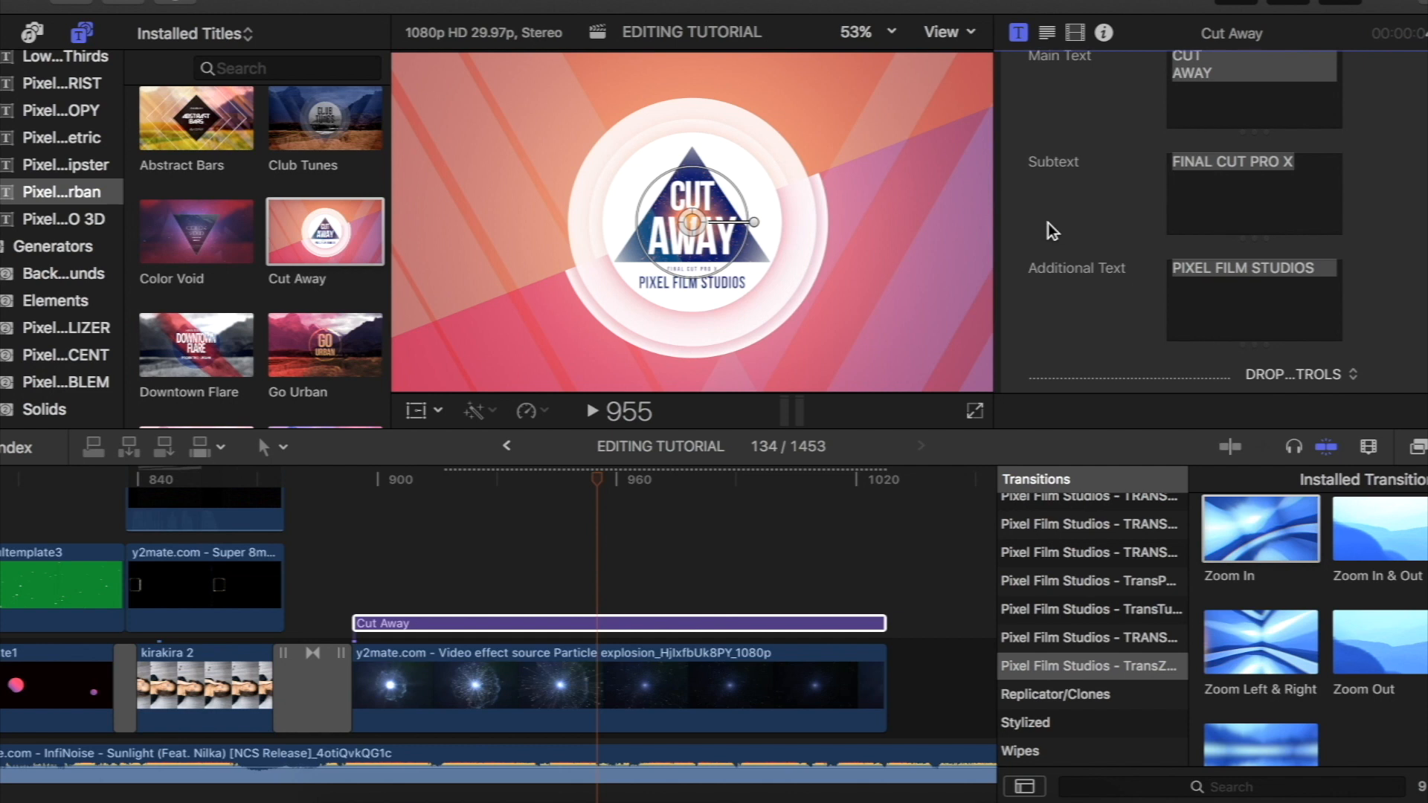
scroll(1047, 223, up, 6)
scroll(1047, 223, down, 1)
scroll(1047, 224, up, 15)
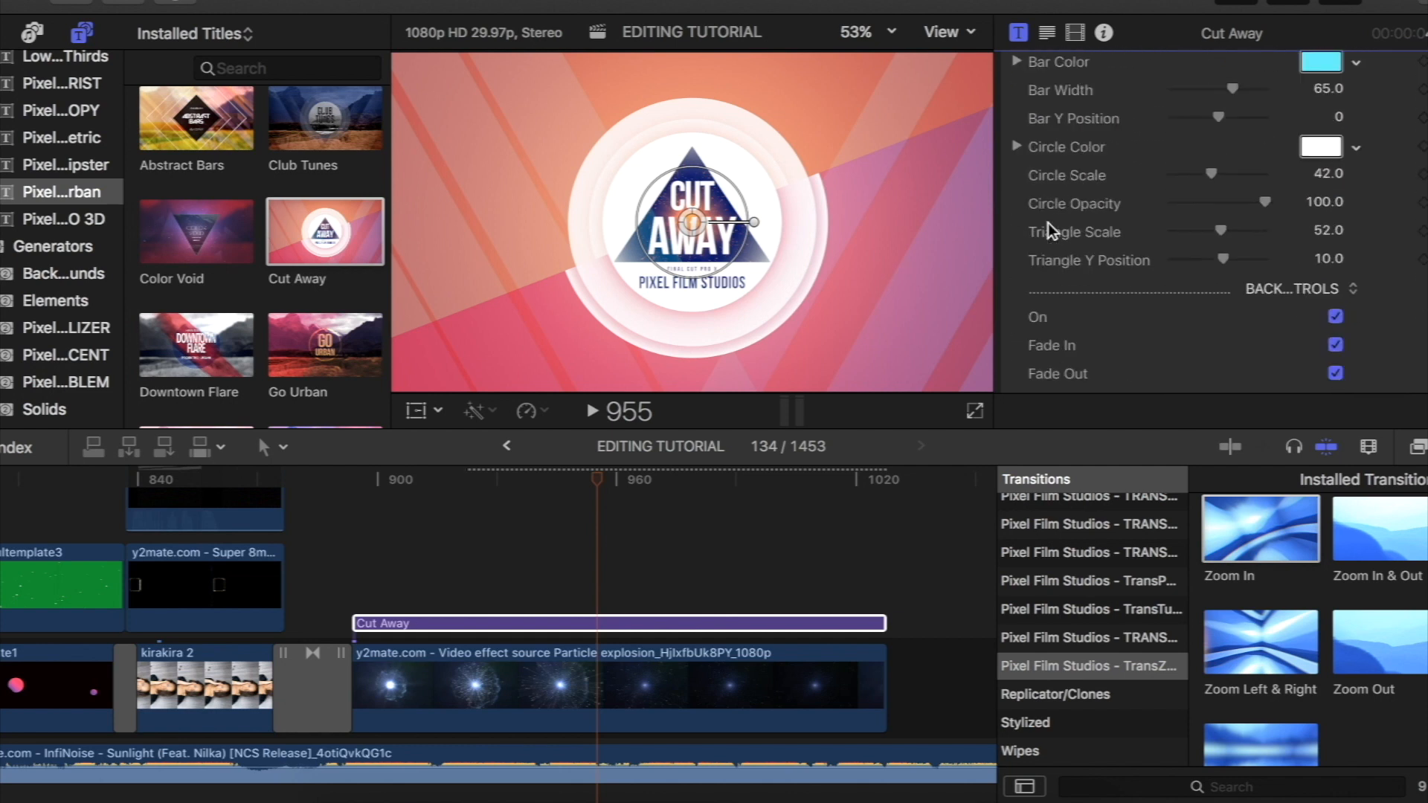
scroll(1047, 223, down, 8)
scroll(1047, 223, down, 1)
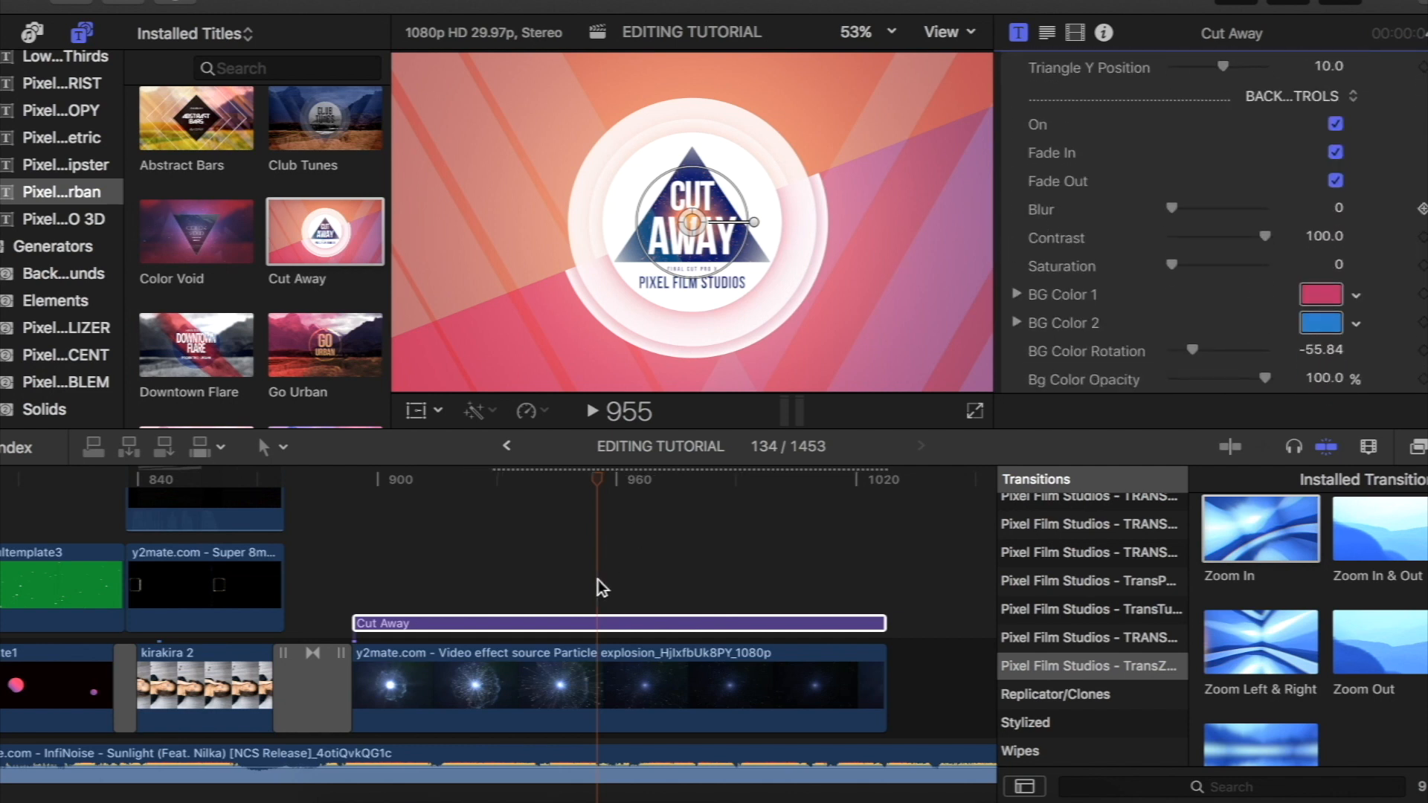
scroll(1132, 250, up, 2)
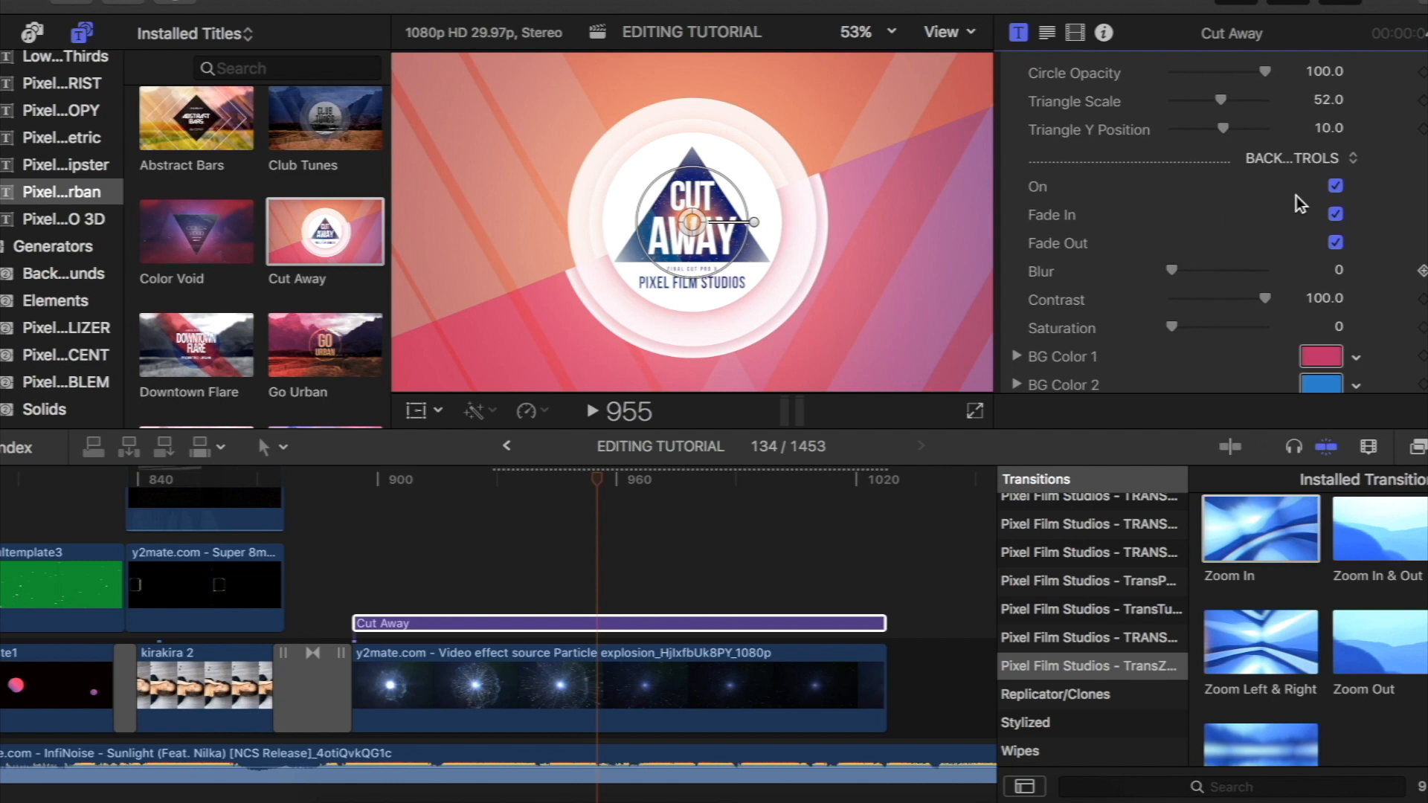
click(1336, 187)
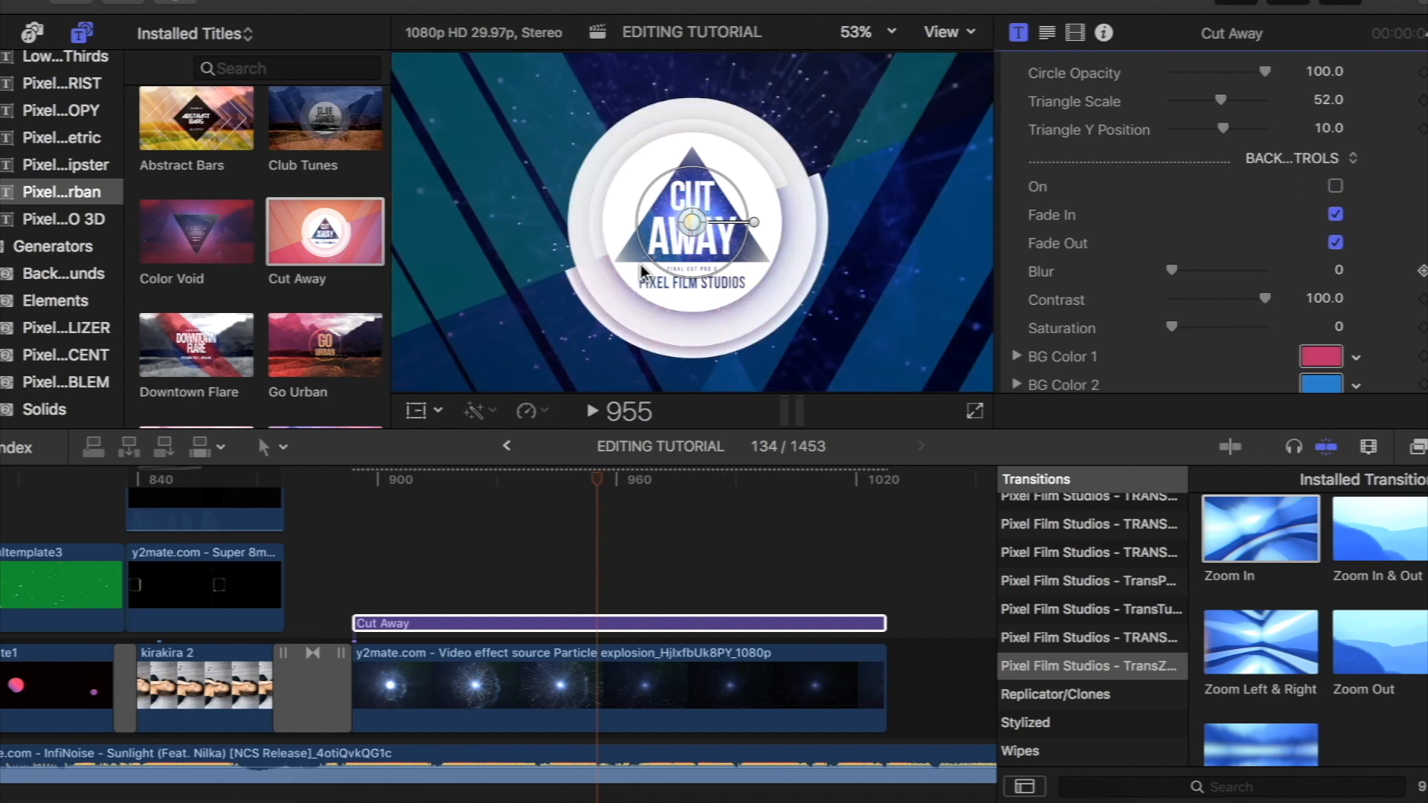
- Set the Cut Away title's Bar Width to 0 and Bar Y Position to -100
scroll(1177, 167, up, 5)
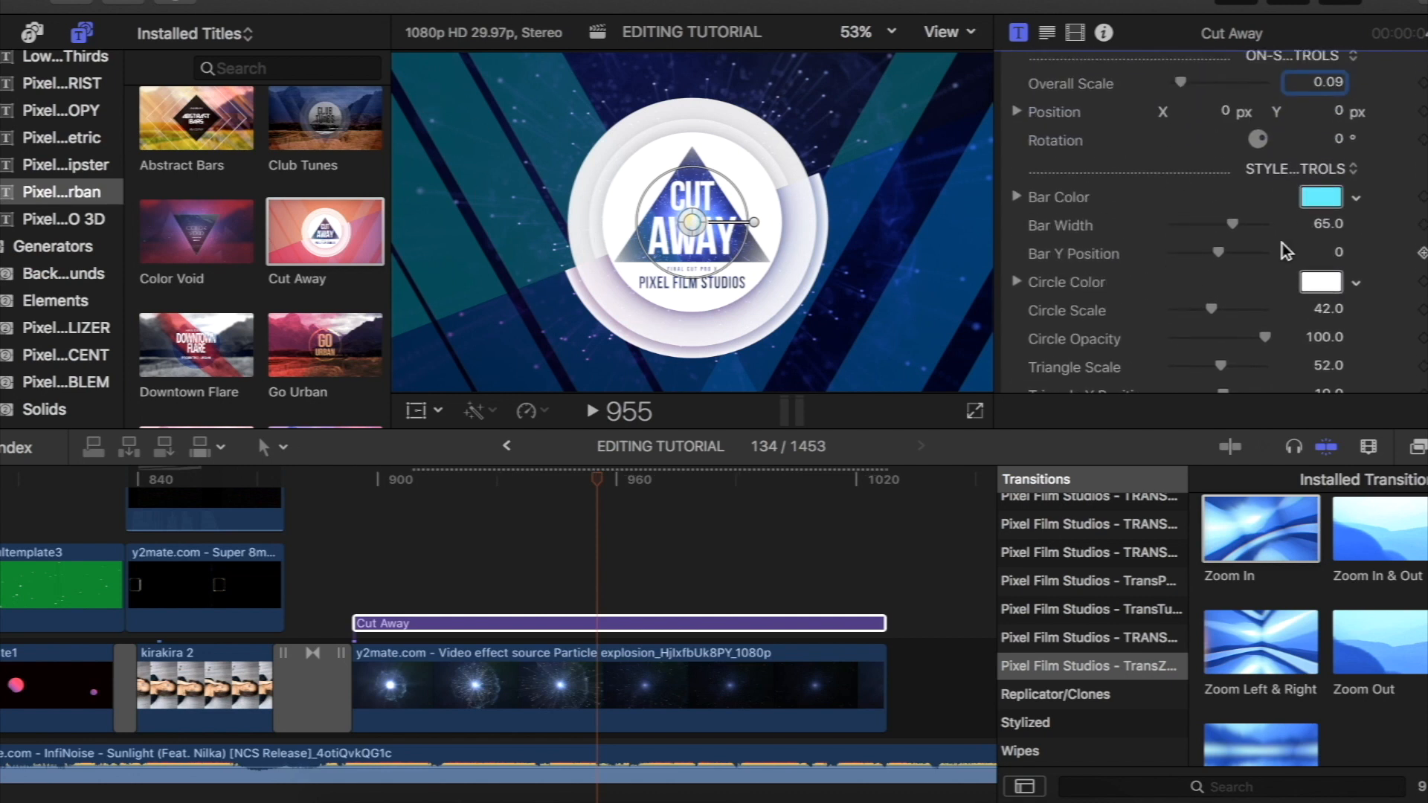
drag(1233, 221, 1111, 256)
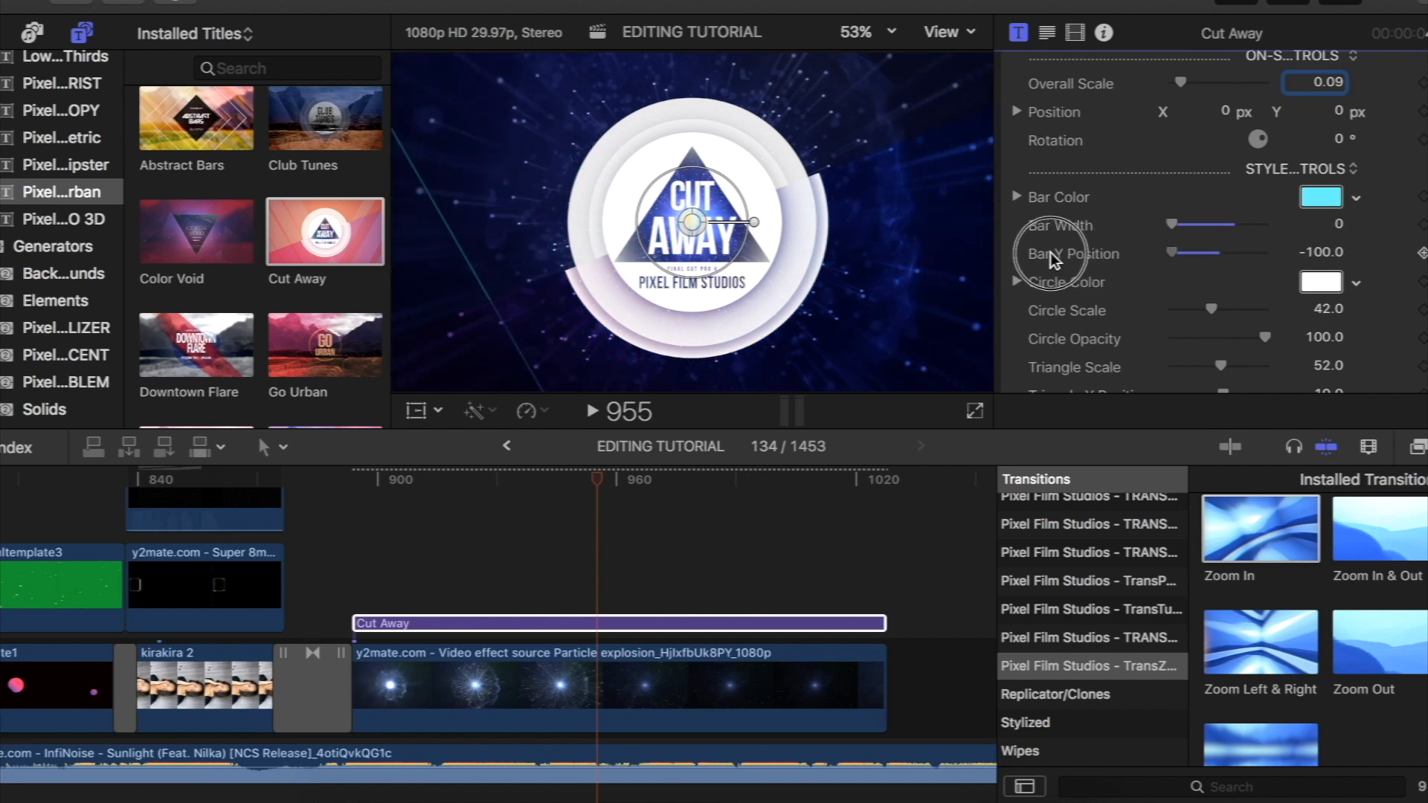
- Change the Cut Away title's BG Color 1 and BG Color 2 to bright light blue and cyan
scroll(1083, 279, down, 15)
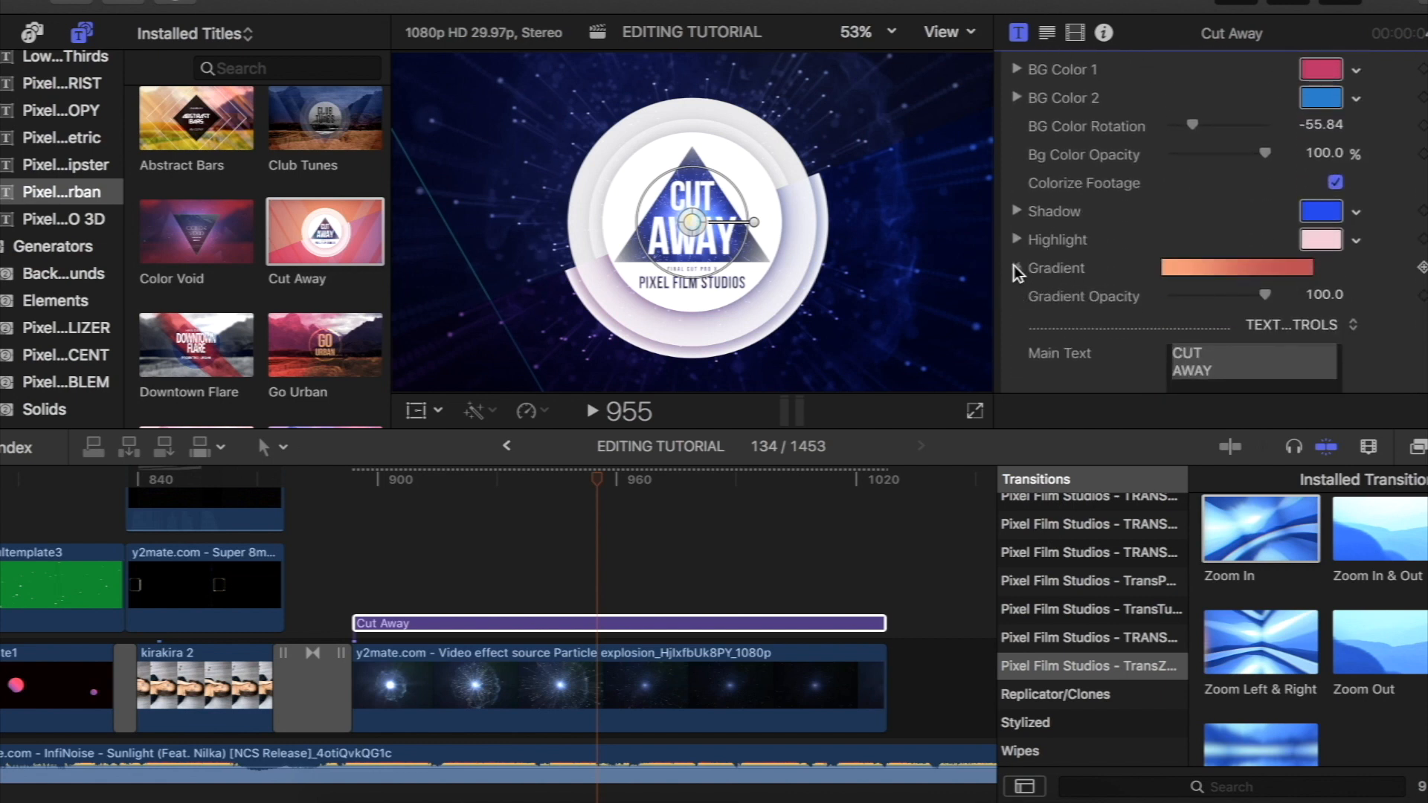
click(1016, 267)
scroll(1138, 309, up, 3)
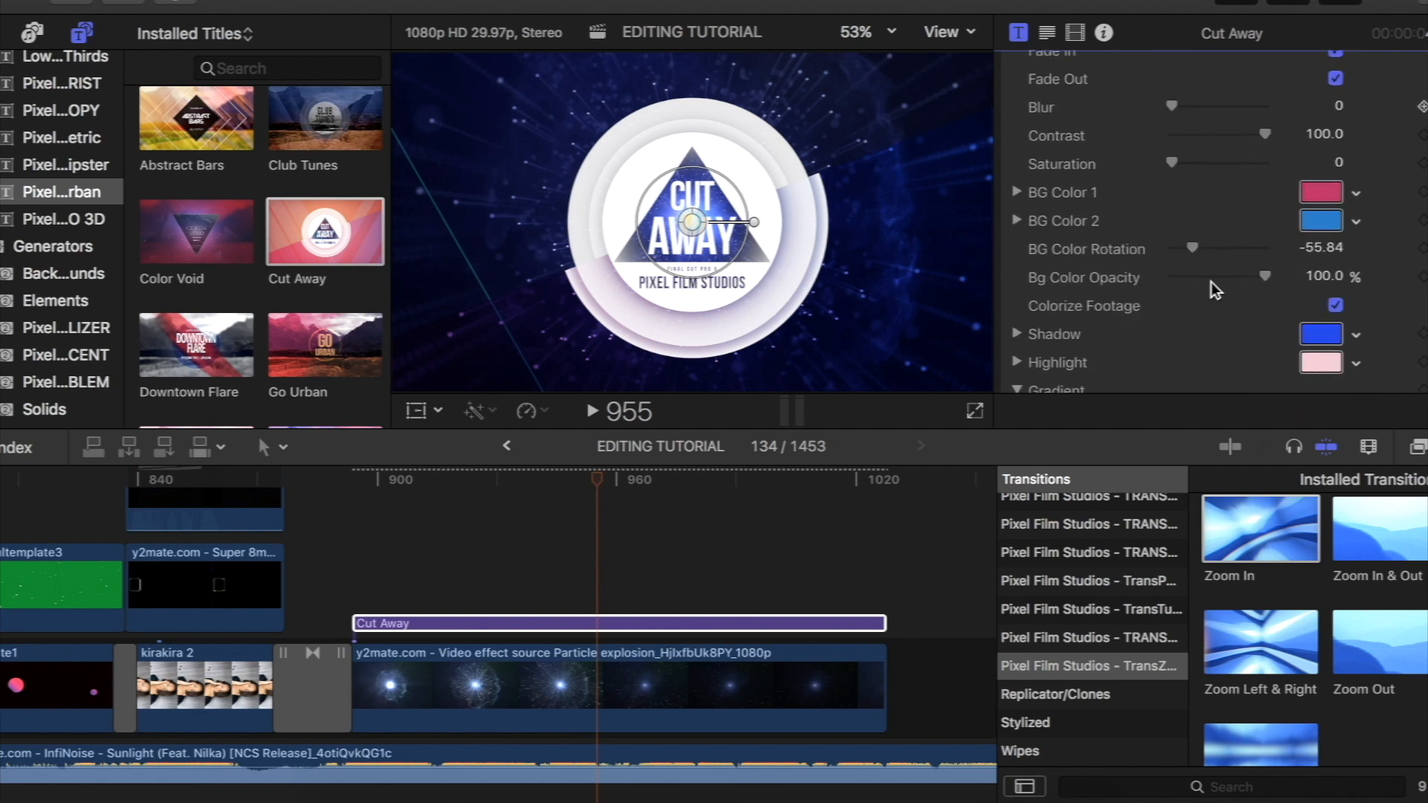
click(1355, 220)
drag(1307, 293, 1230, 382)
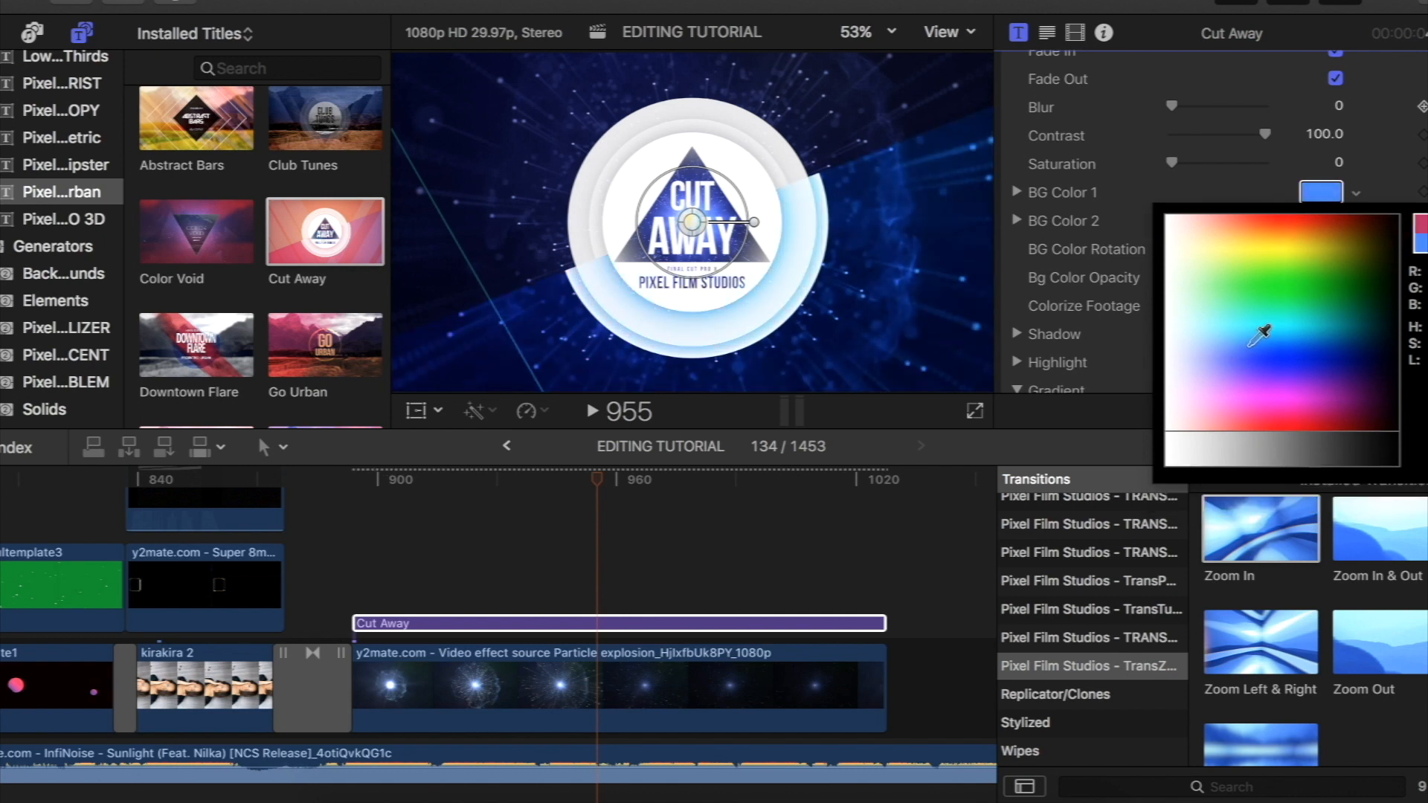
click(1277, 322)
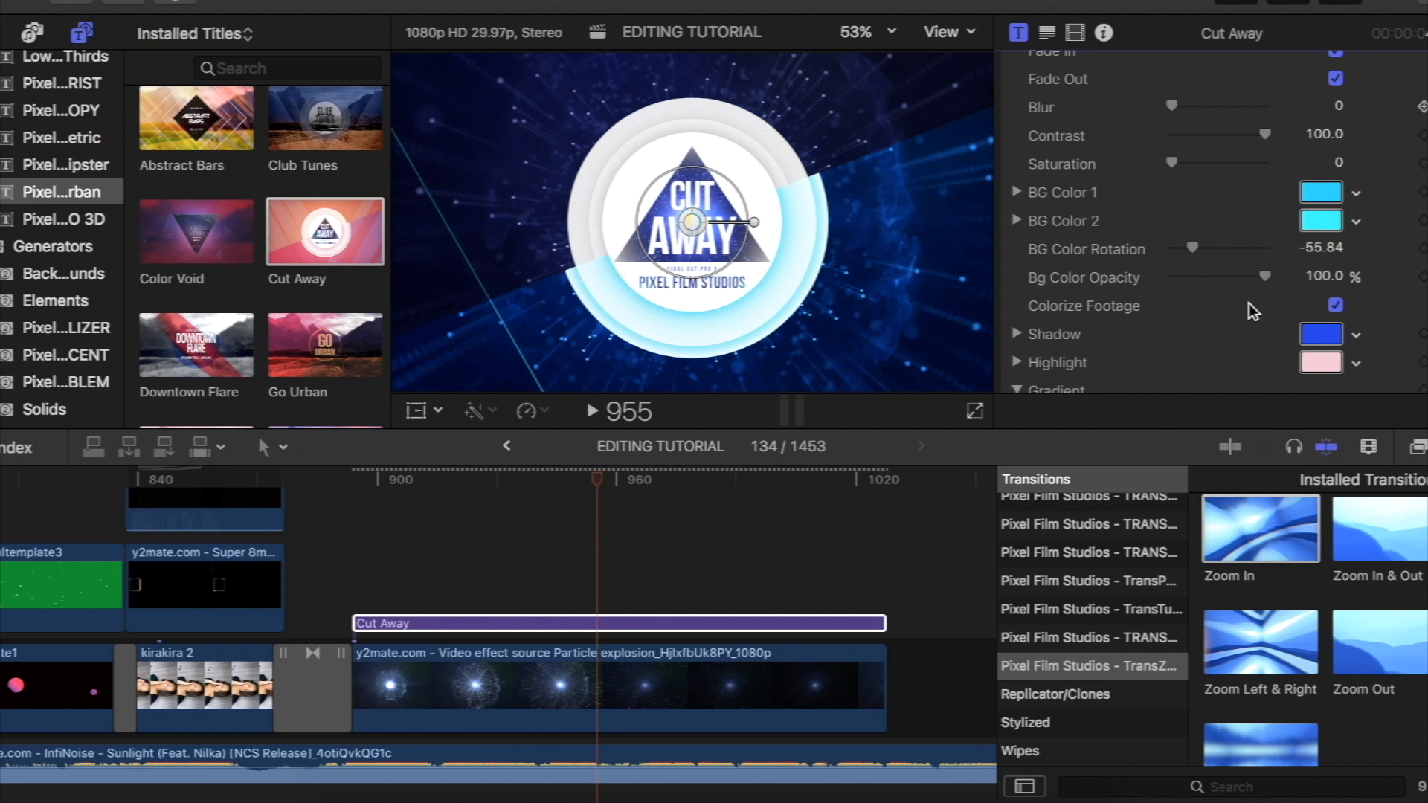
- Set the Cut Away title's Triangle Scale to 0 to remove the triangle from the circle
scroll(1184, 190, up, 5)
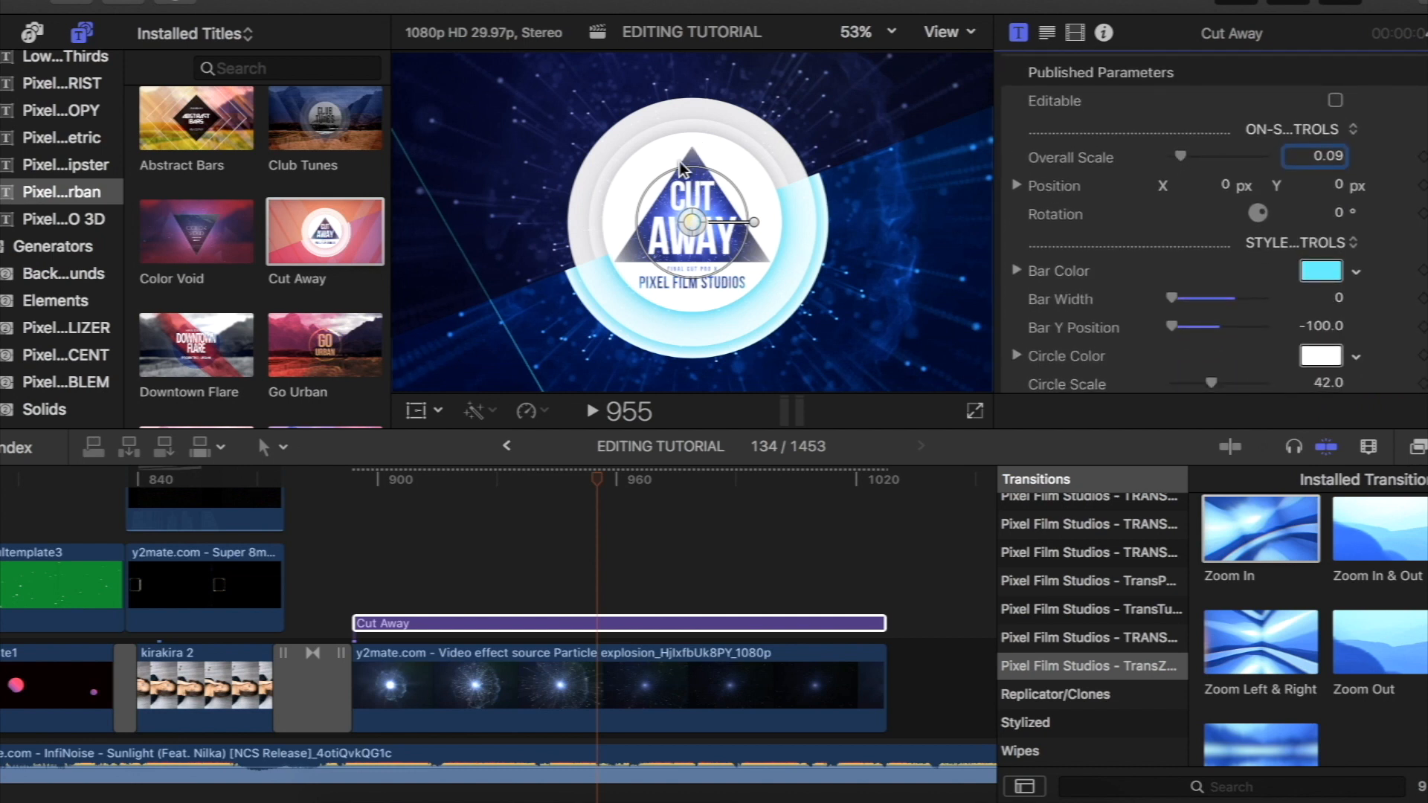
scroll(1081, 298, down, 5)
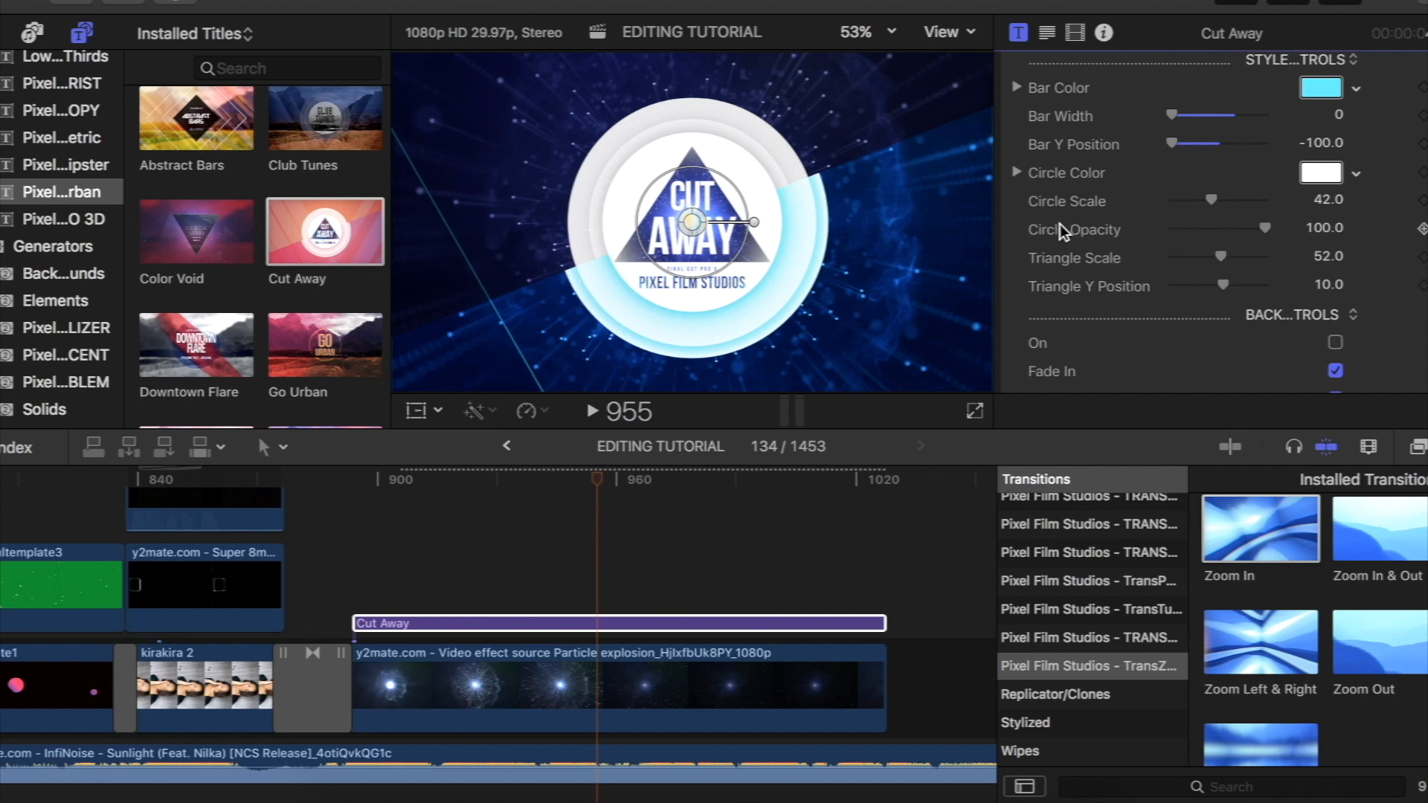
drag(1220, 257, 1168, 260)
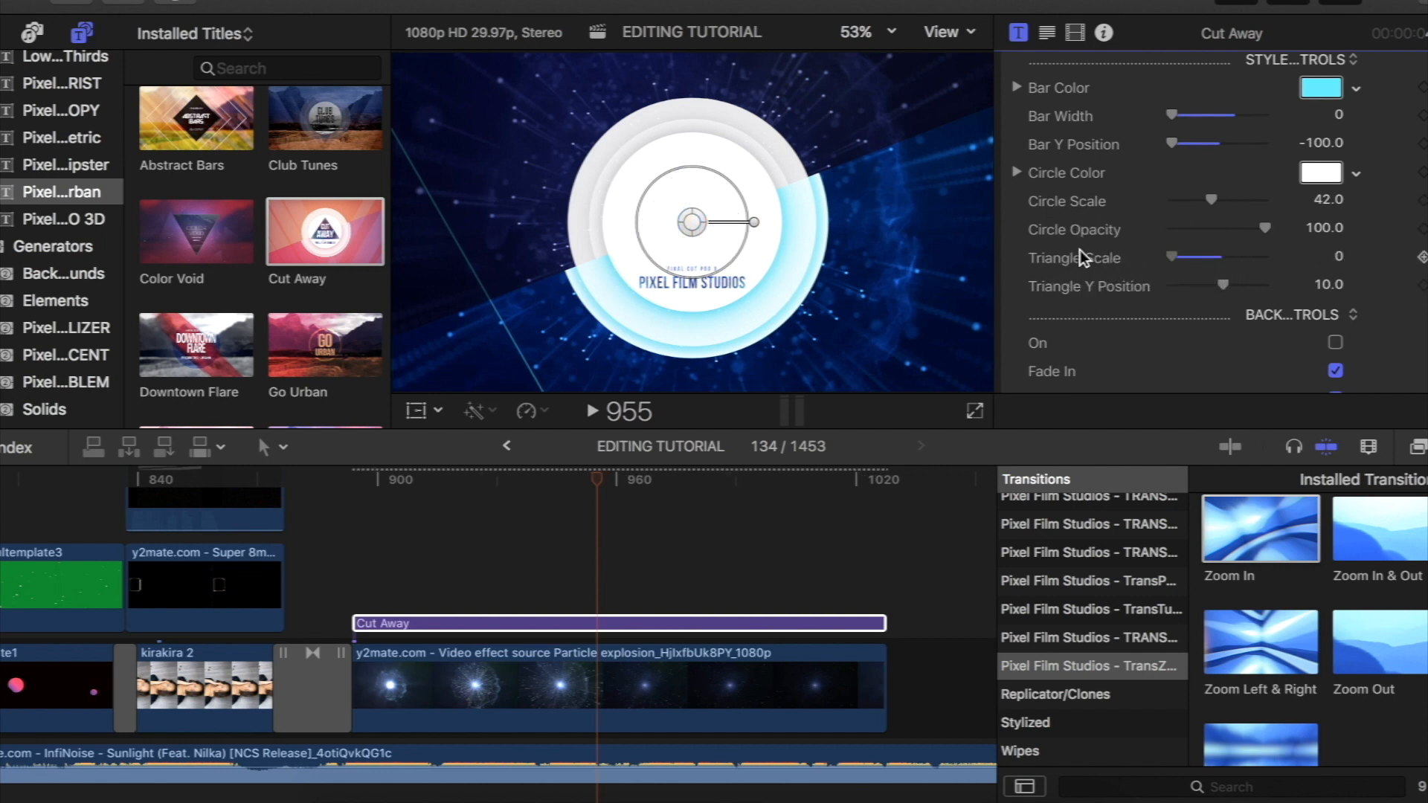
- Clear the Cut Away title's Main Text and Subtext and replace its Additional Text with MUSIC
scroll(1080, 250, down, 15)
scroll(1080, 250, up, 5)
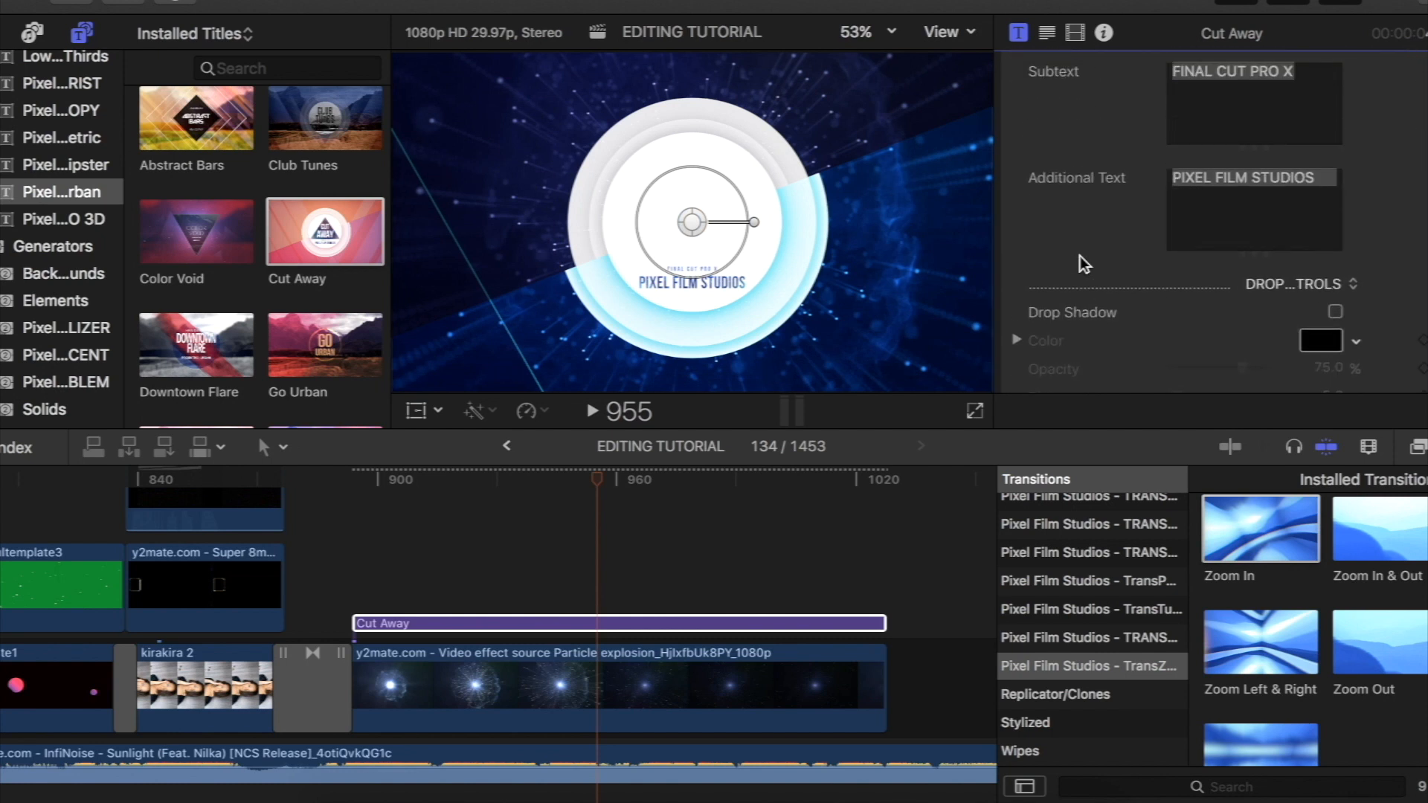
drag(1255, 168, 1122, 97)
key(BackSpace)
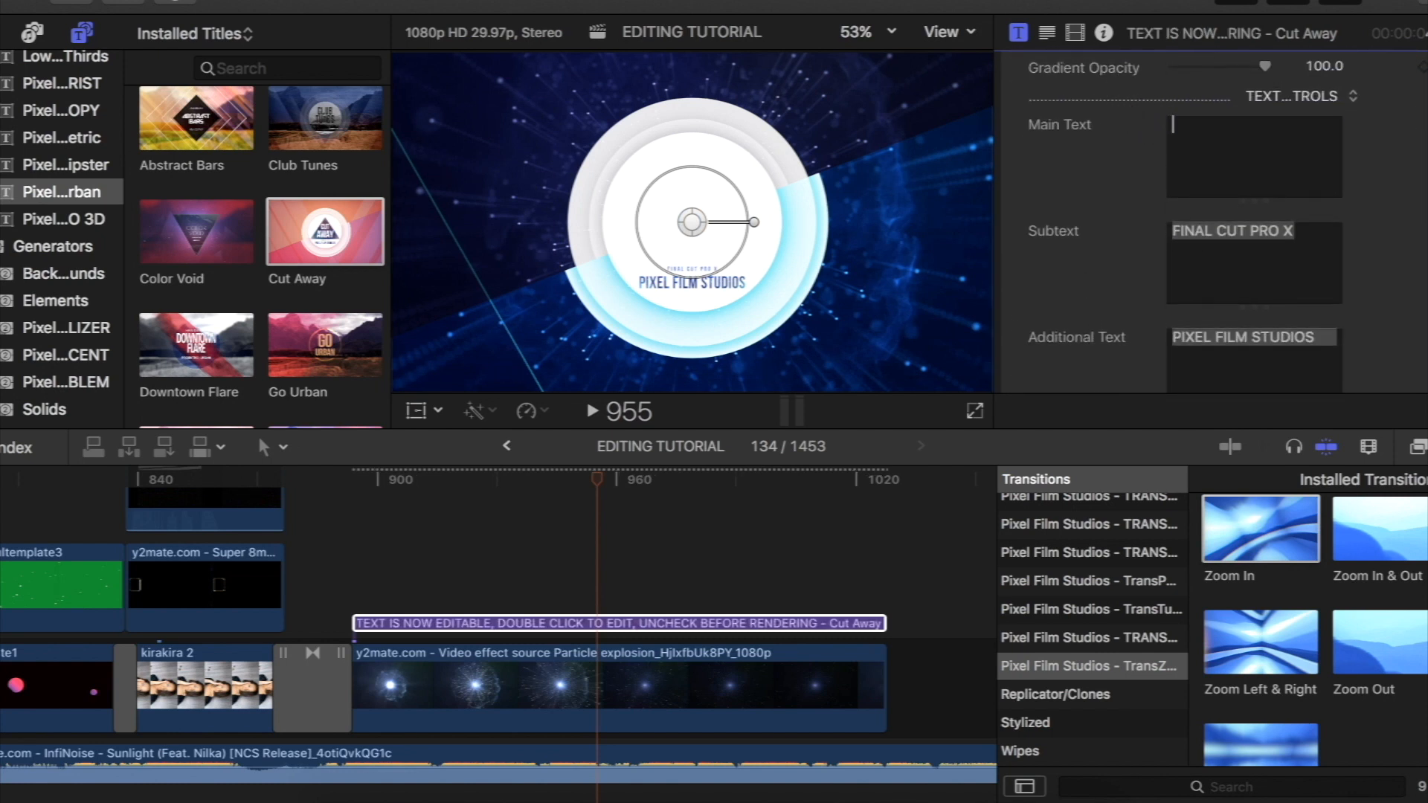
drag(1315, 291, 1120, 223)
key(BackSpace)
drag(1310, 365, 1086, 325)
text(MUSIC)
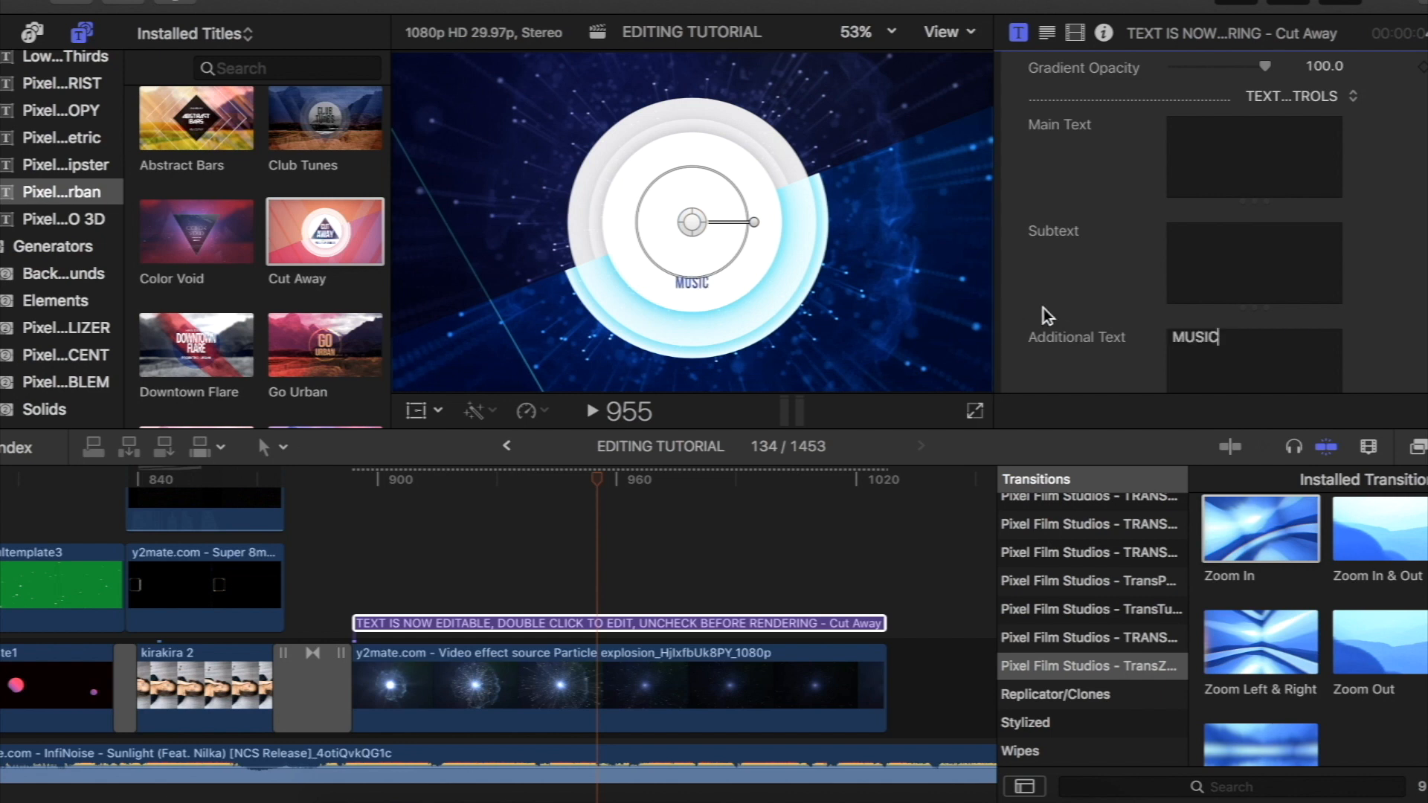
- With the Cut Away title temporarily made Editable, set the MUSIC text size to 197 and shift it slightly lower
scroll(1043, 308, down, 2)
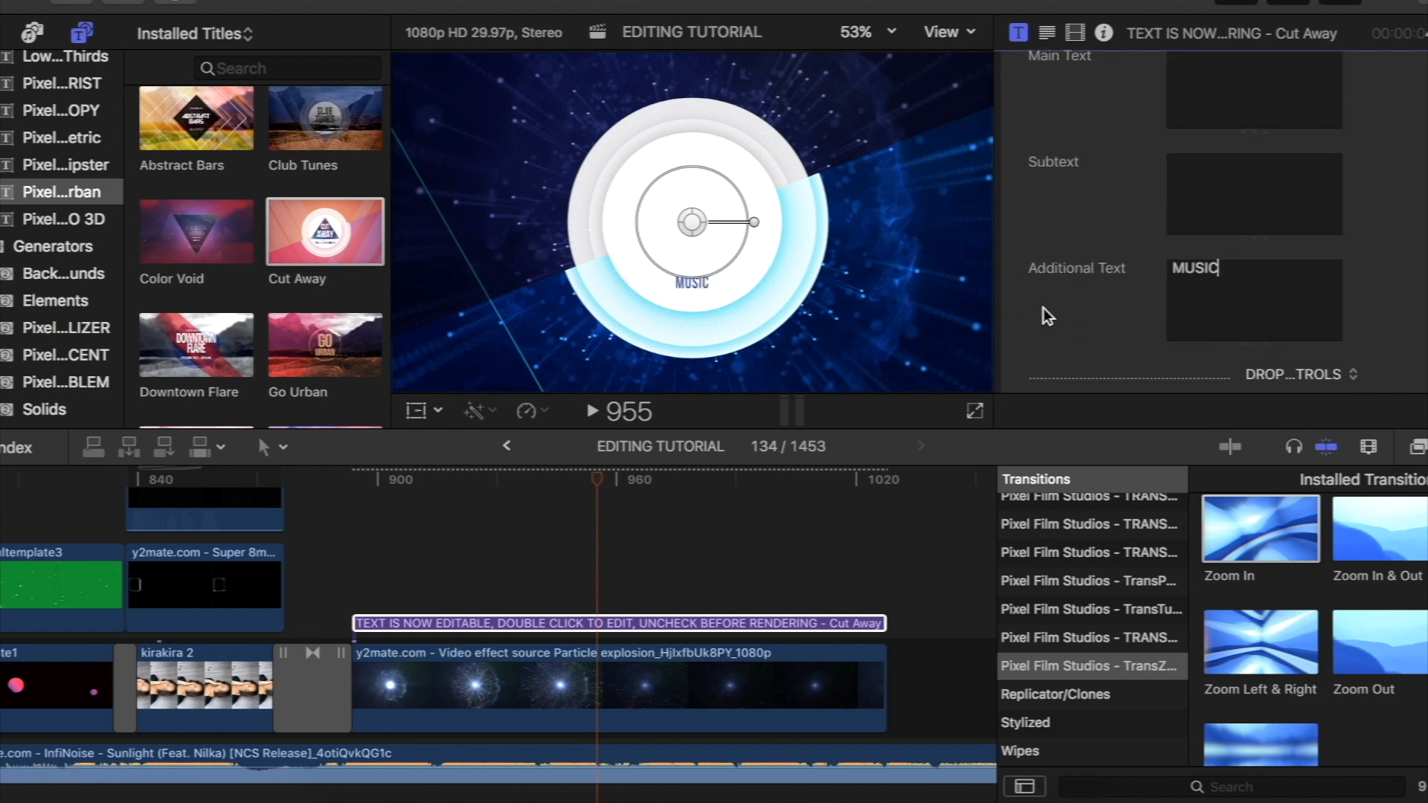
scroll(1043, 308, down, 8)
scroll(1043, 308, down, 1)
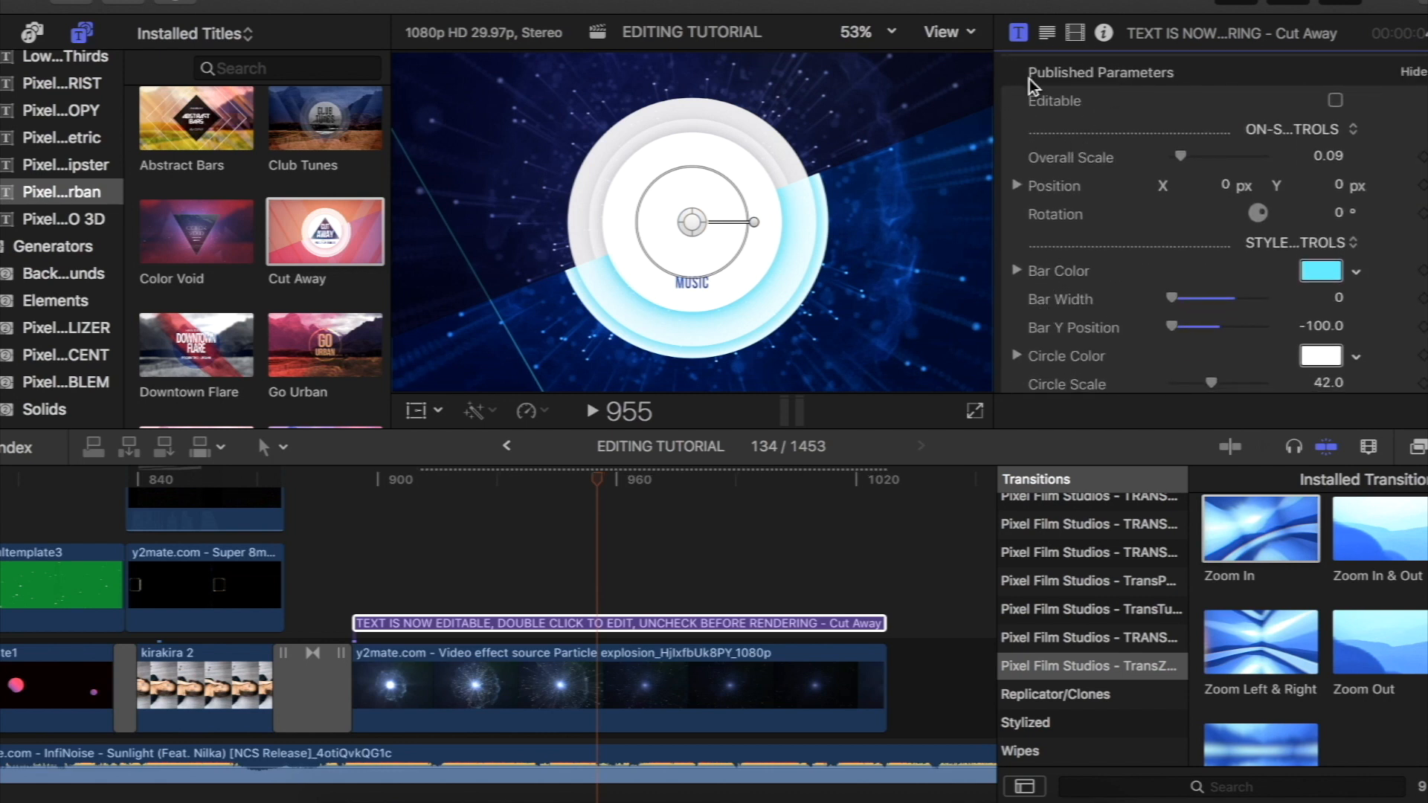
click(1335, 101)
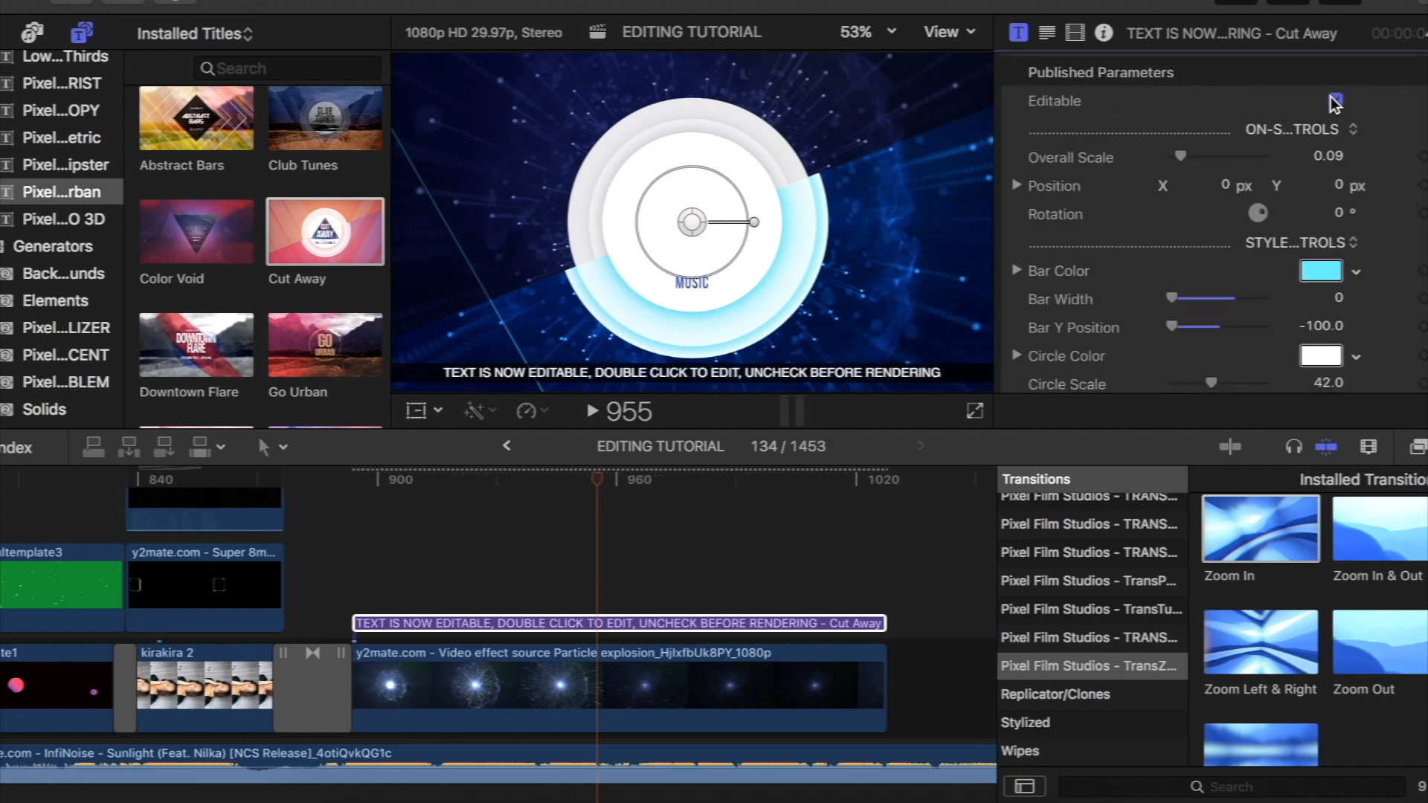
click(1047, 32)
drag(1180, 266, 1230, 263)
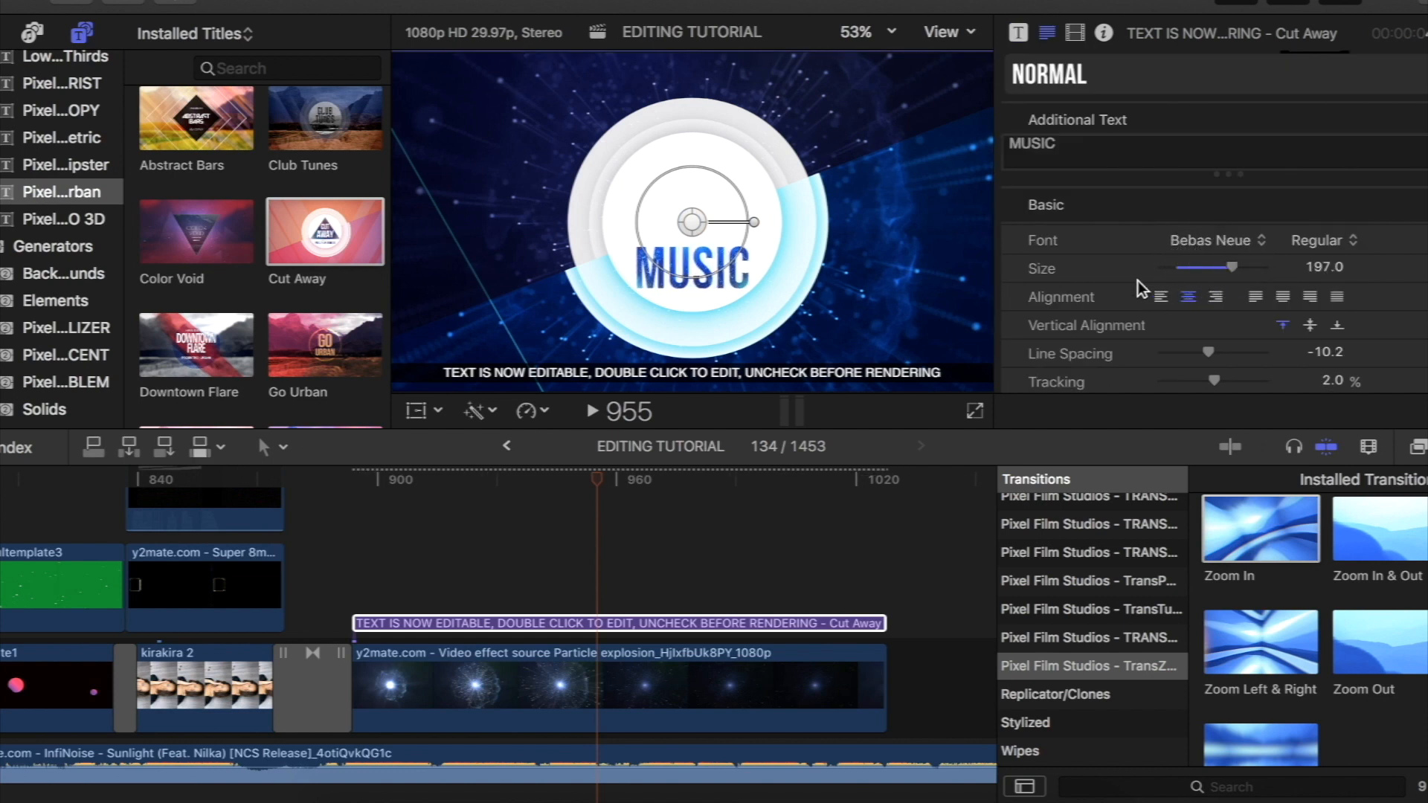
scroll(1138, 280, down, 3)
click(1018, 32)
click(1335, 101)
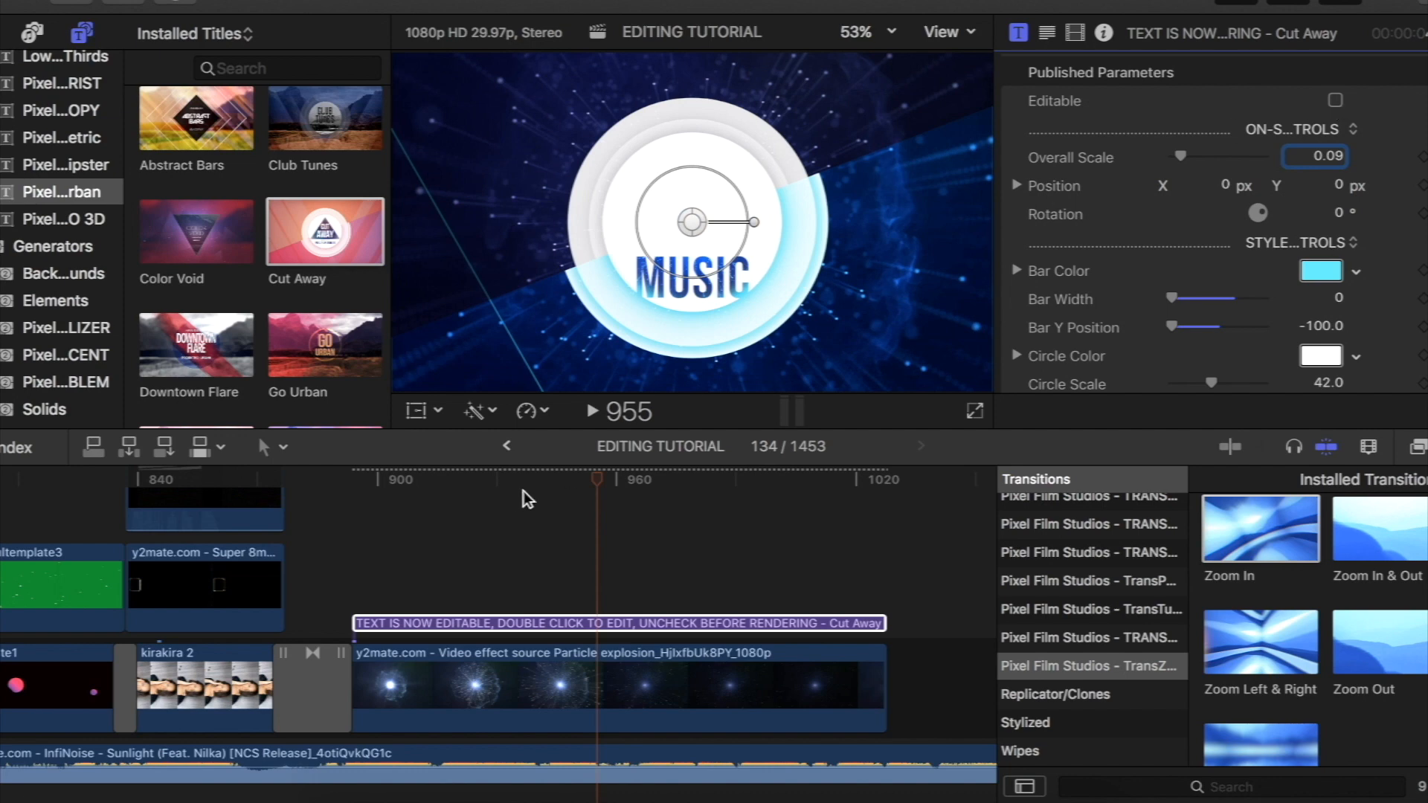
- Add the Custom 3D title from the 3D titles above the start of the Cut Away title
drag(587, 483, 498, 508)
scroll(22, 148, up, 5)
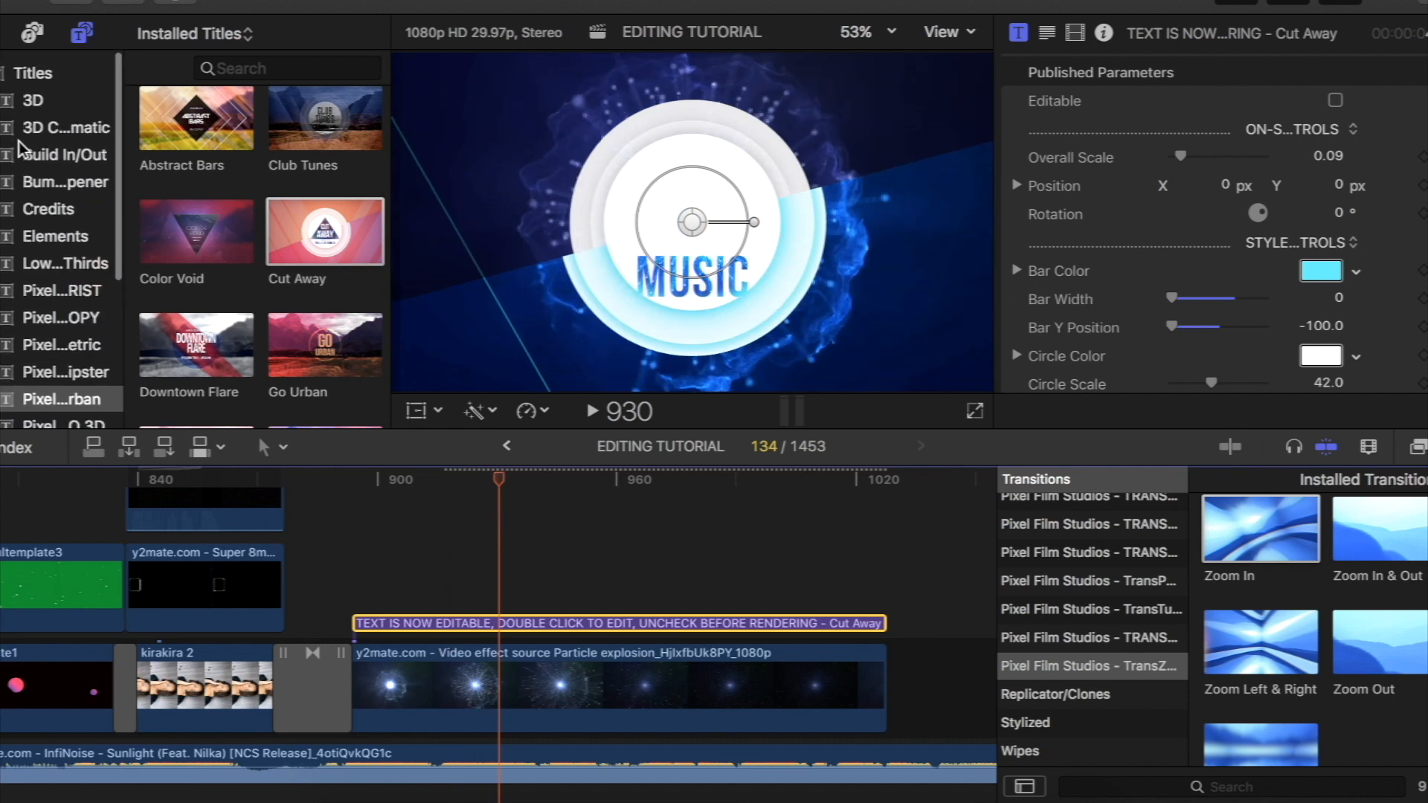
click(35, 89)
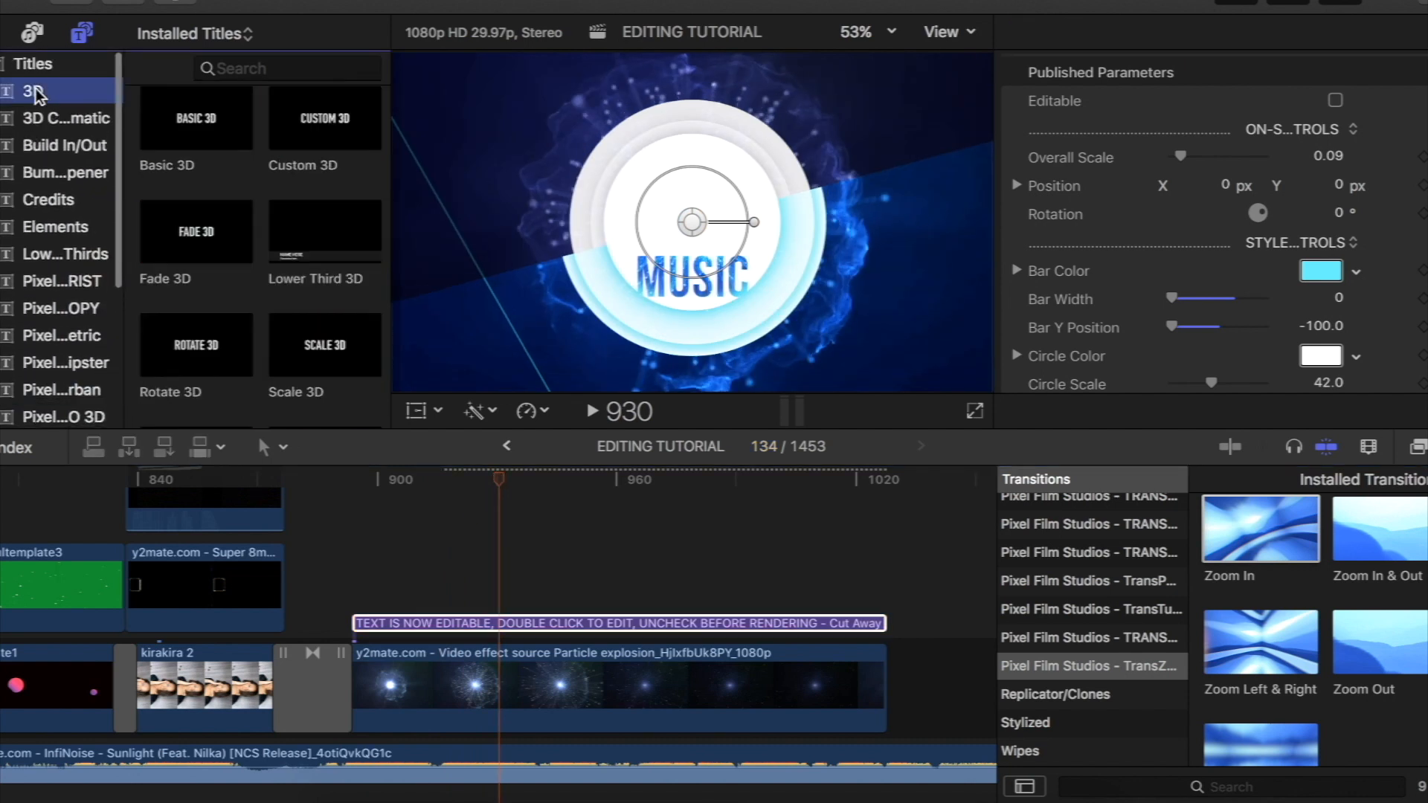
scroll(249, 119, up, 3)
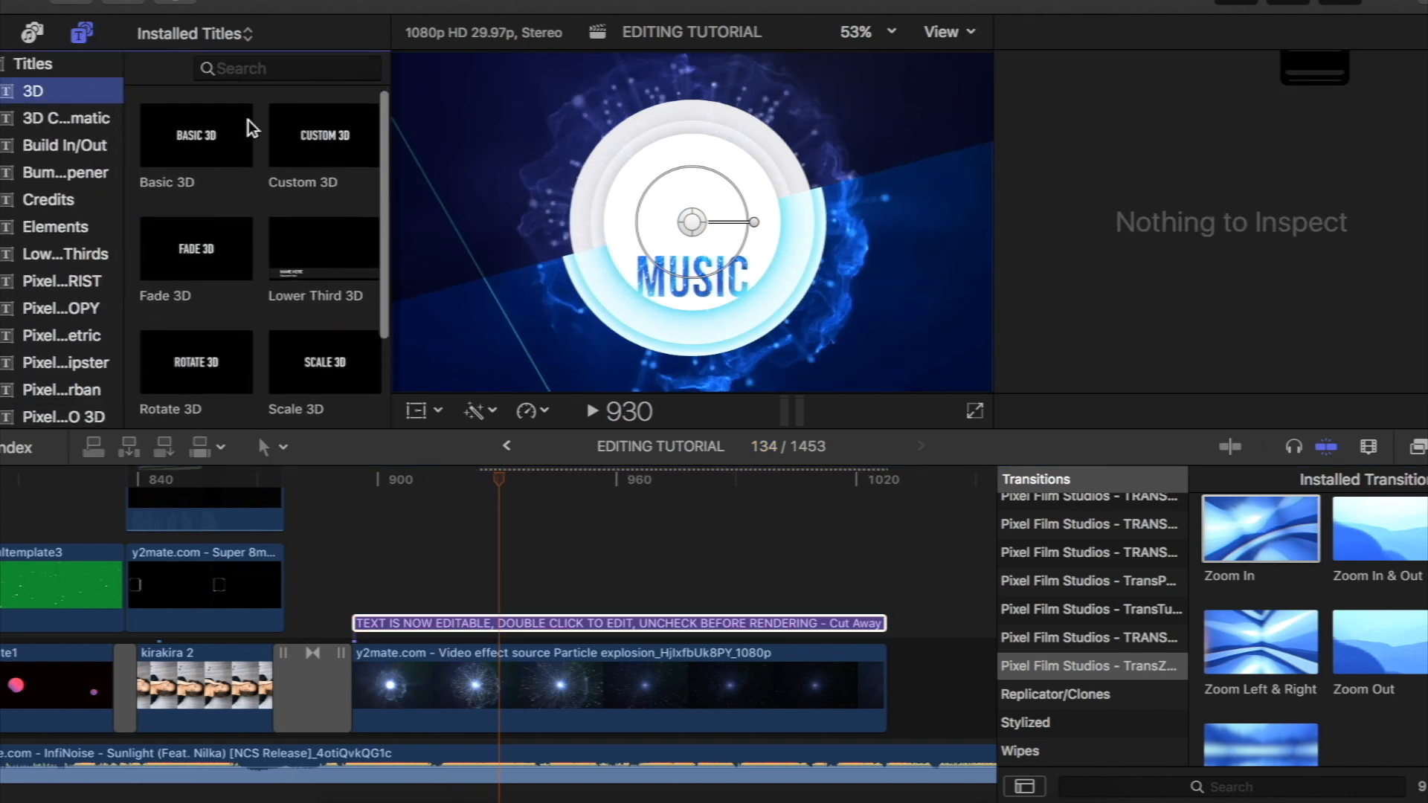
scroll(248, 119, down, 1)
scroll(242, 243, up, 1)
click(339, 133)
drag(339, 132, 360, 579)
- Replace the Custom 3D text with the artist's full name and enlarge it to size 277 above the word MUSIC
drag(496, 480, 535, 501)
click(667, 233)
double_click(667, 233)
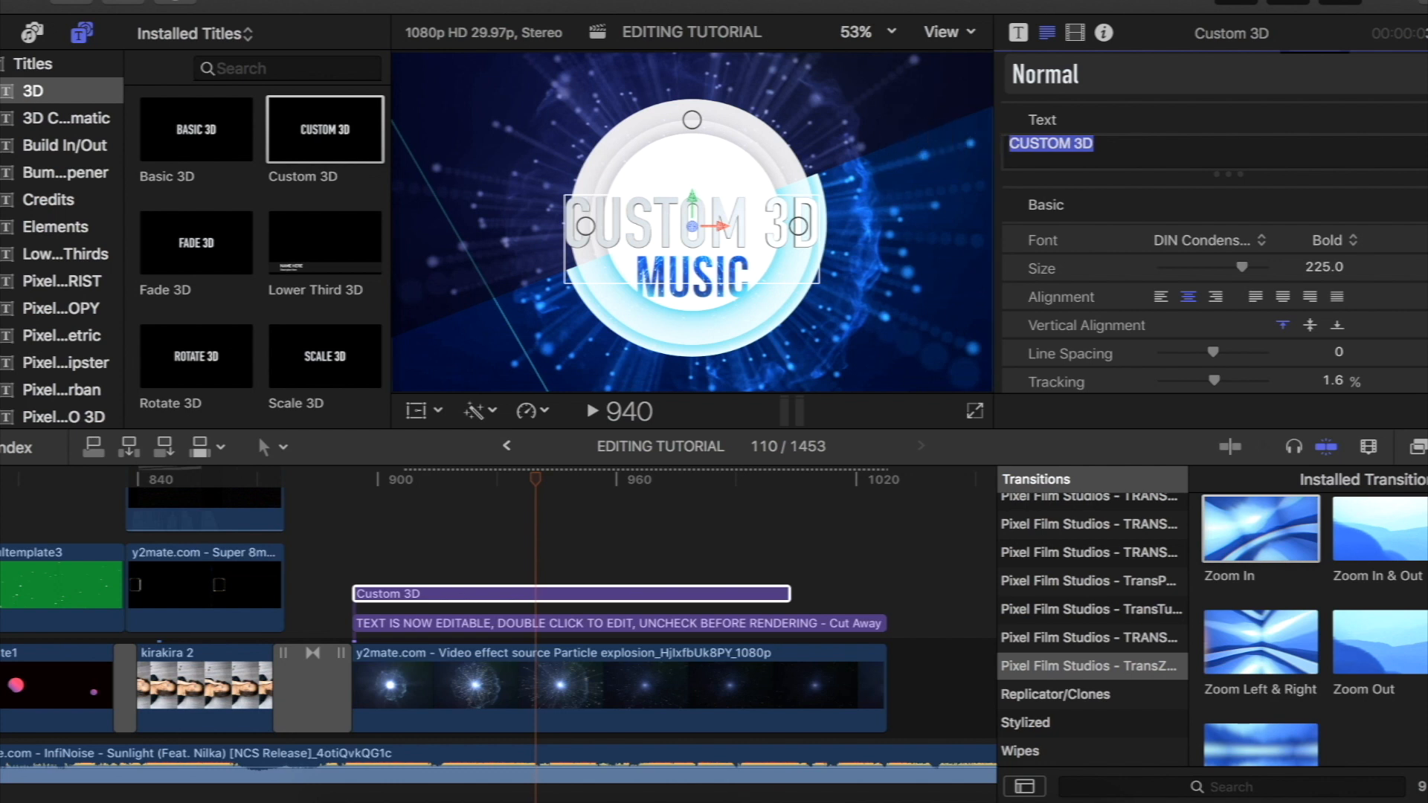
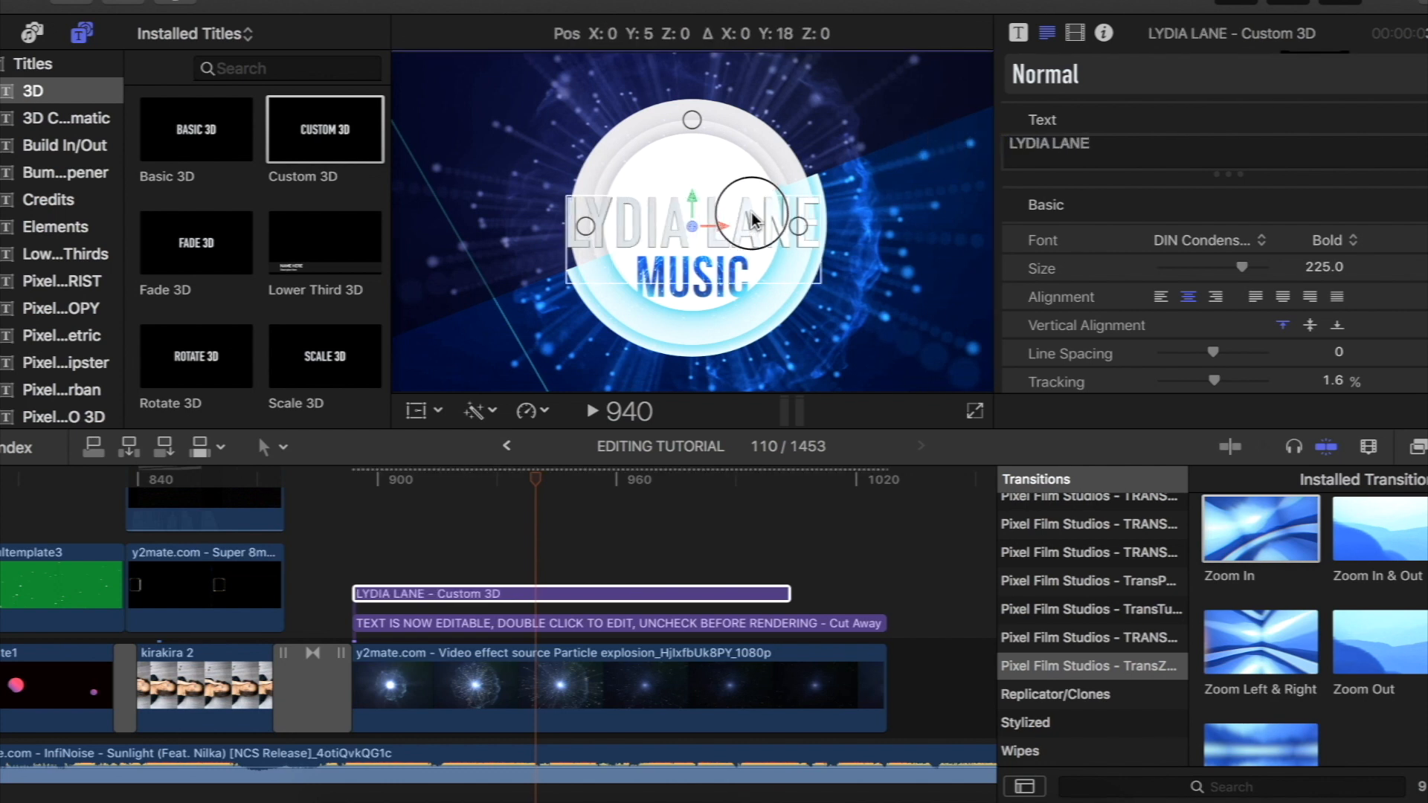
scroll(1166, 157, down, 10)
scroll(1166, 158, up, 10)
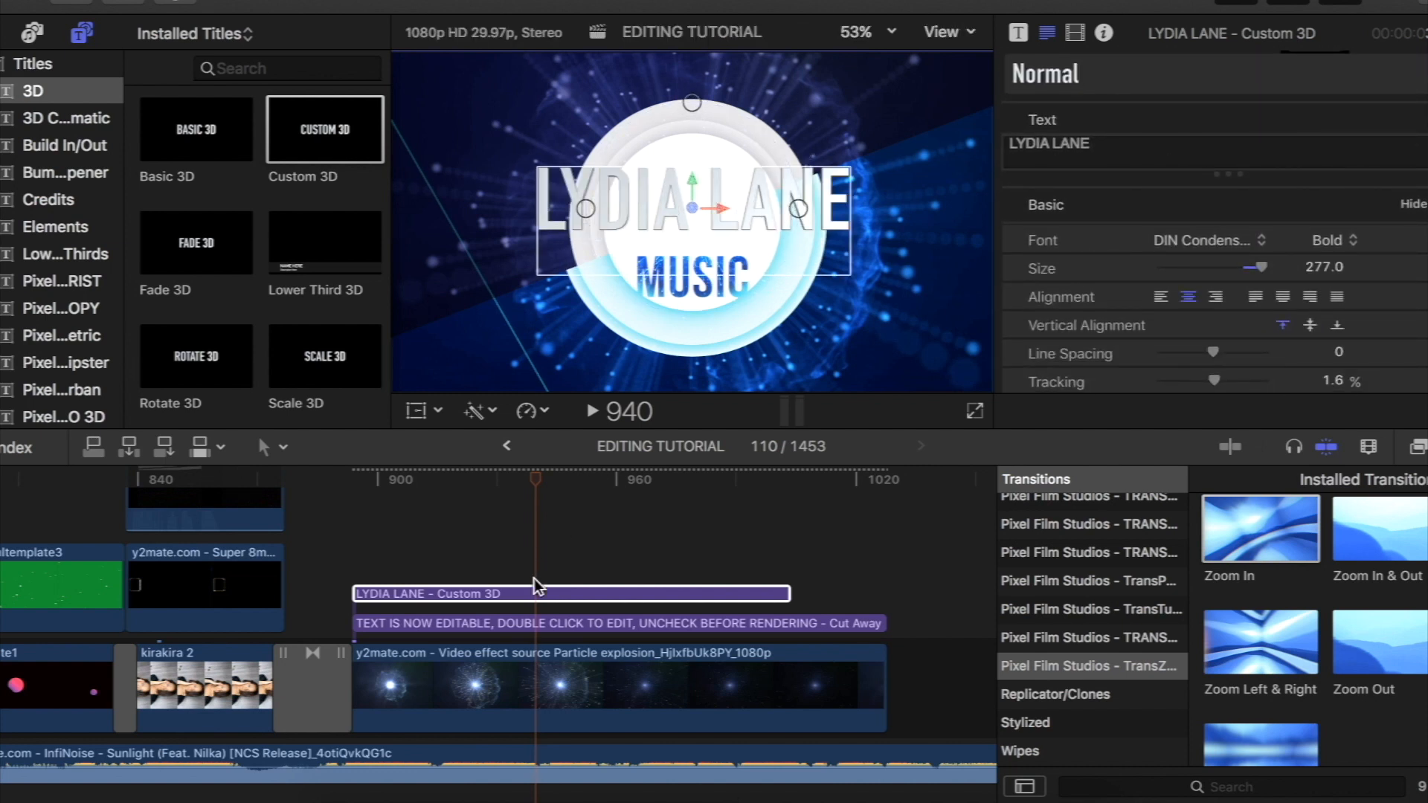
- Apply the Bad TV video effect to the Custom 3D name title
click(1419, 450)
scroll(1329, 635, down, 5)
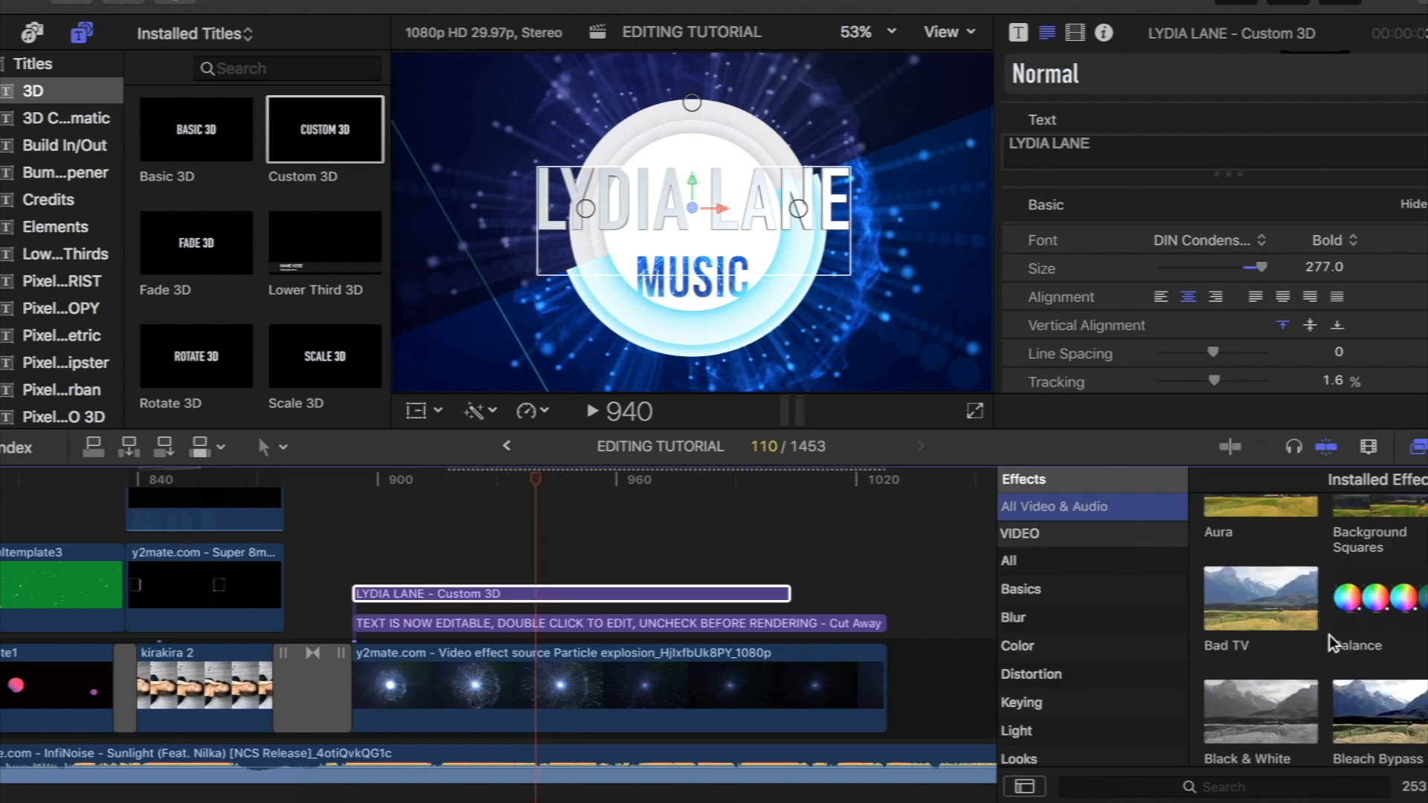
scroll(1328, 635, up, 2)
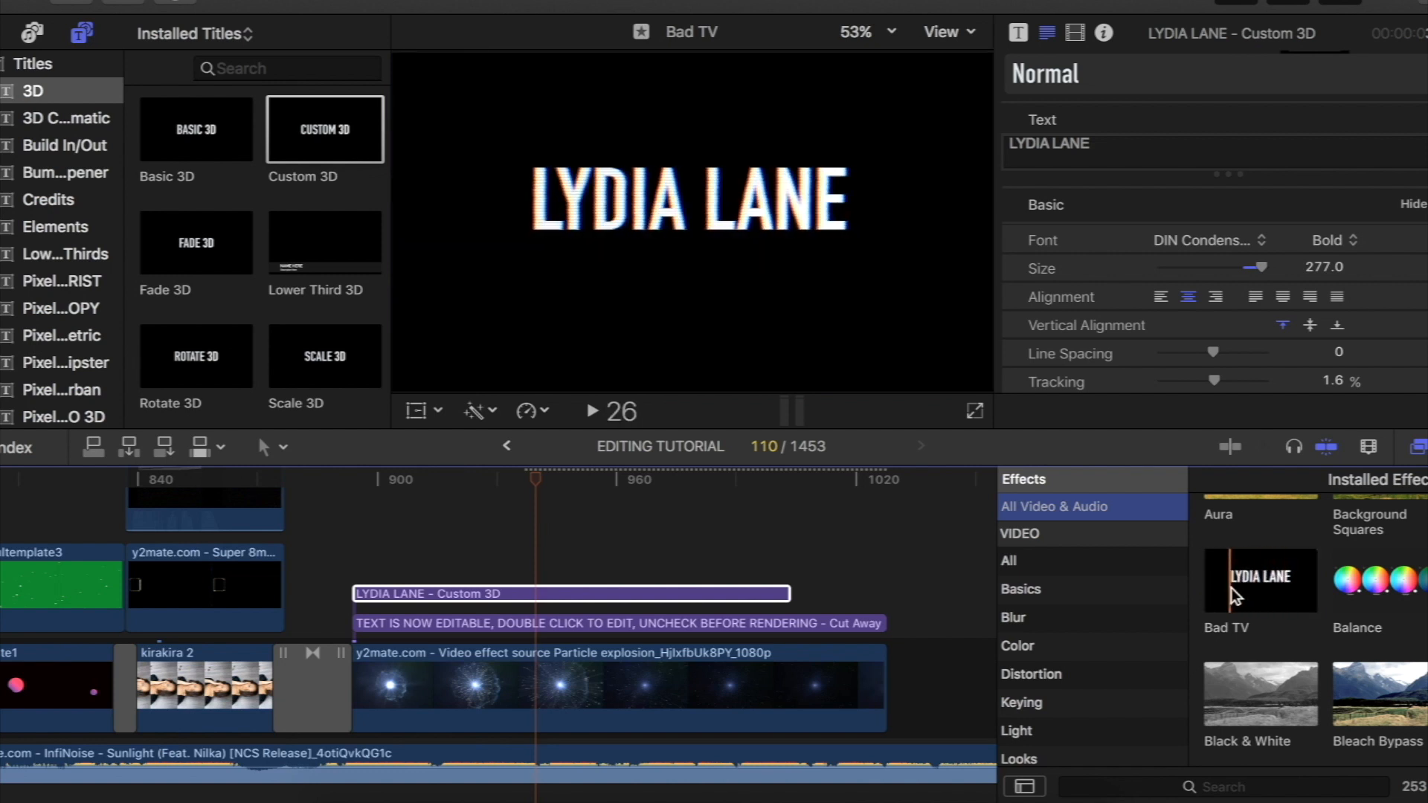
drag(1263, 588, 517, 592)
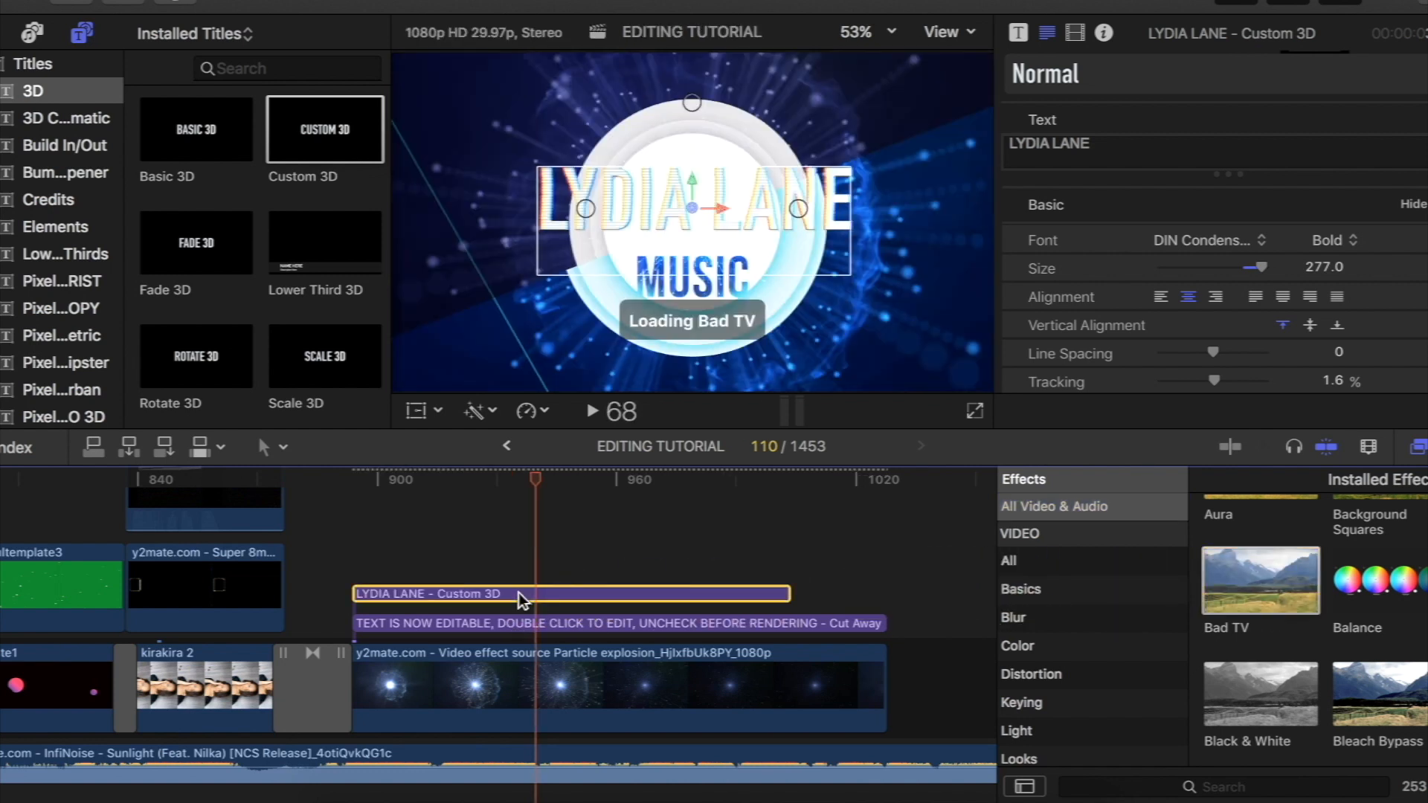
- Compare the name title with Bad TV off and on, and set the effect's Amount to 30.29
click(1075, 32)
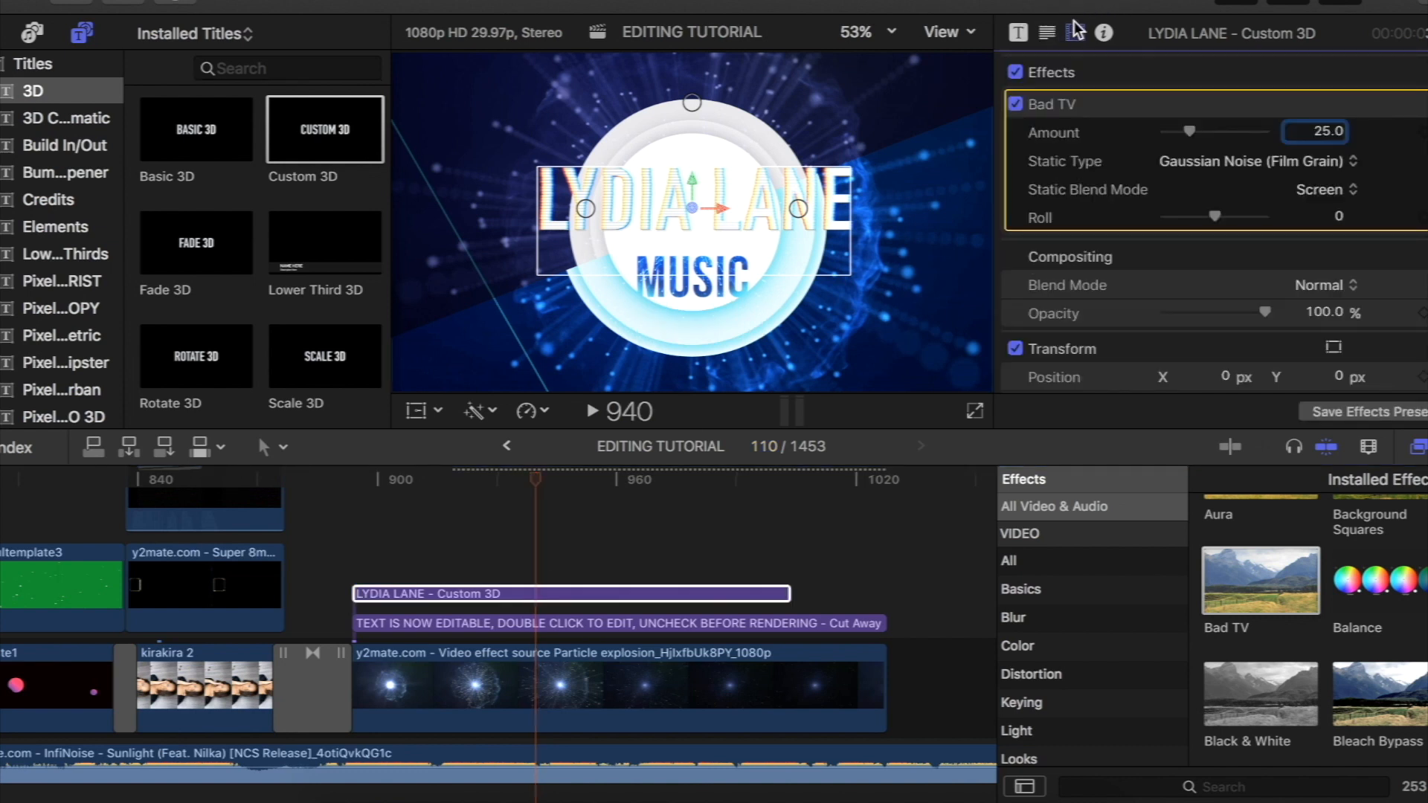
scroll(1206, 238, down, 3)
scroll(1207, 238, up, 3)
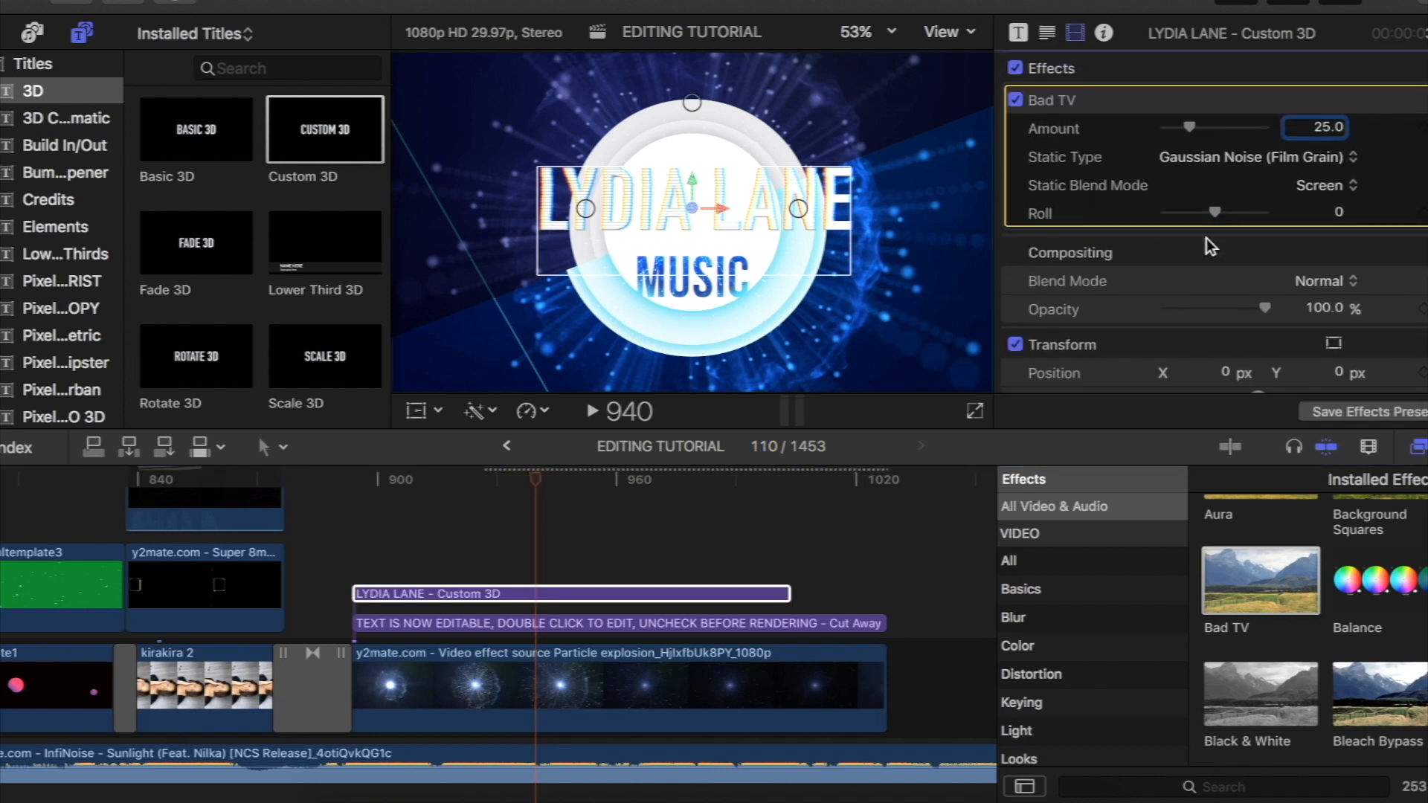
click(1016, 105)
click(1016, 105)
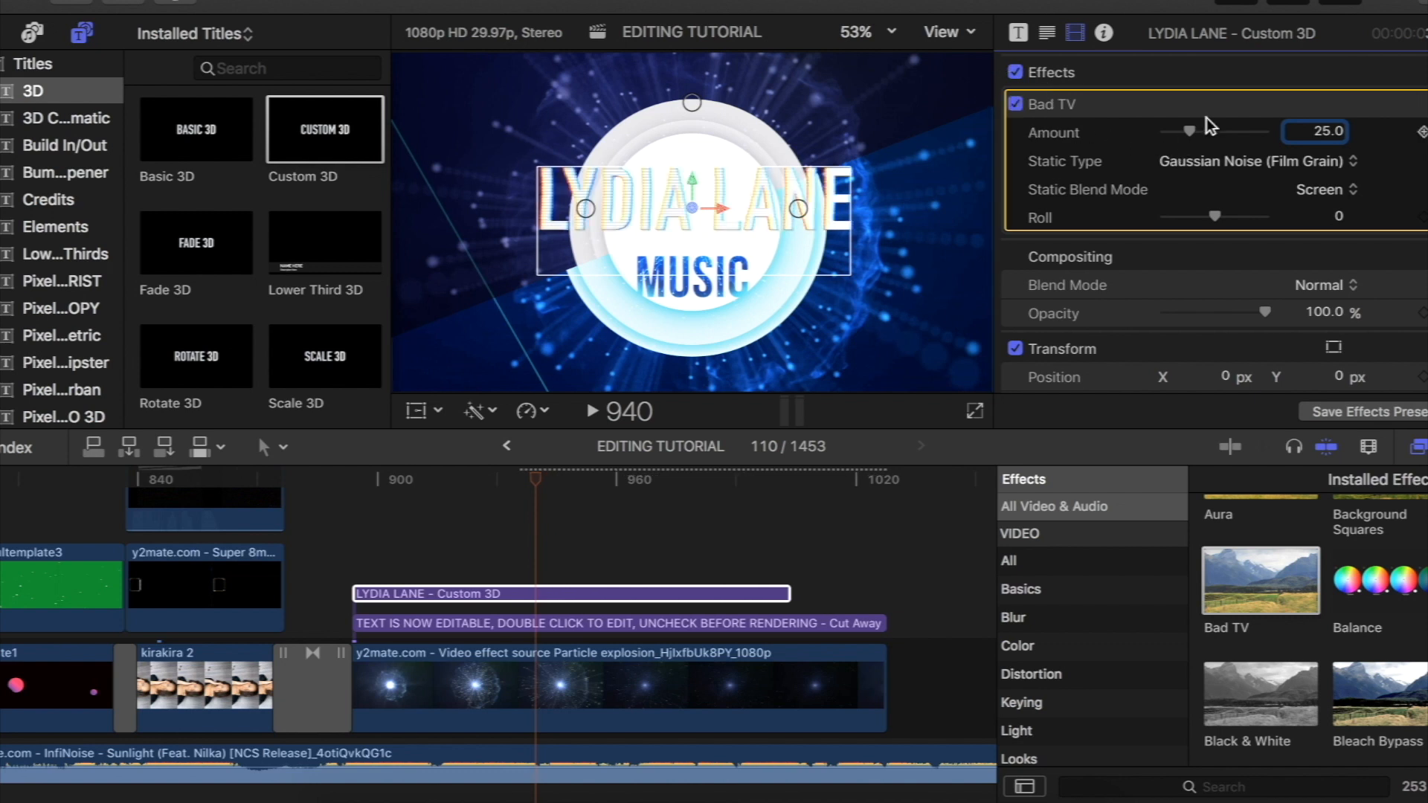
mouse_move(1193, 129)
mouse_down()
mouse_move(1217, 129)
mouse_move(1197, 131)
mouse_up()
- Play back the section from the kirakira 2 clip through the particle explosion to check both titles
drag(538, 474, 165, 494)
key(space)
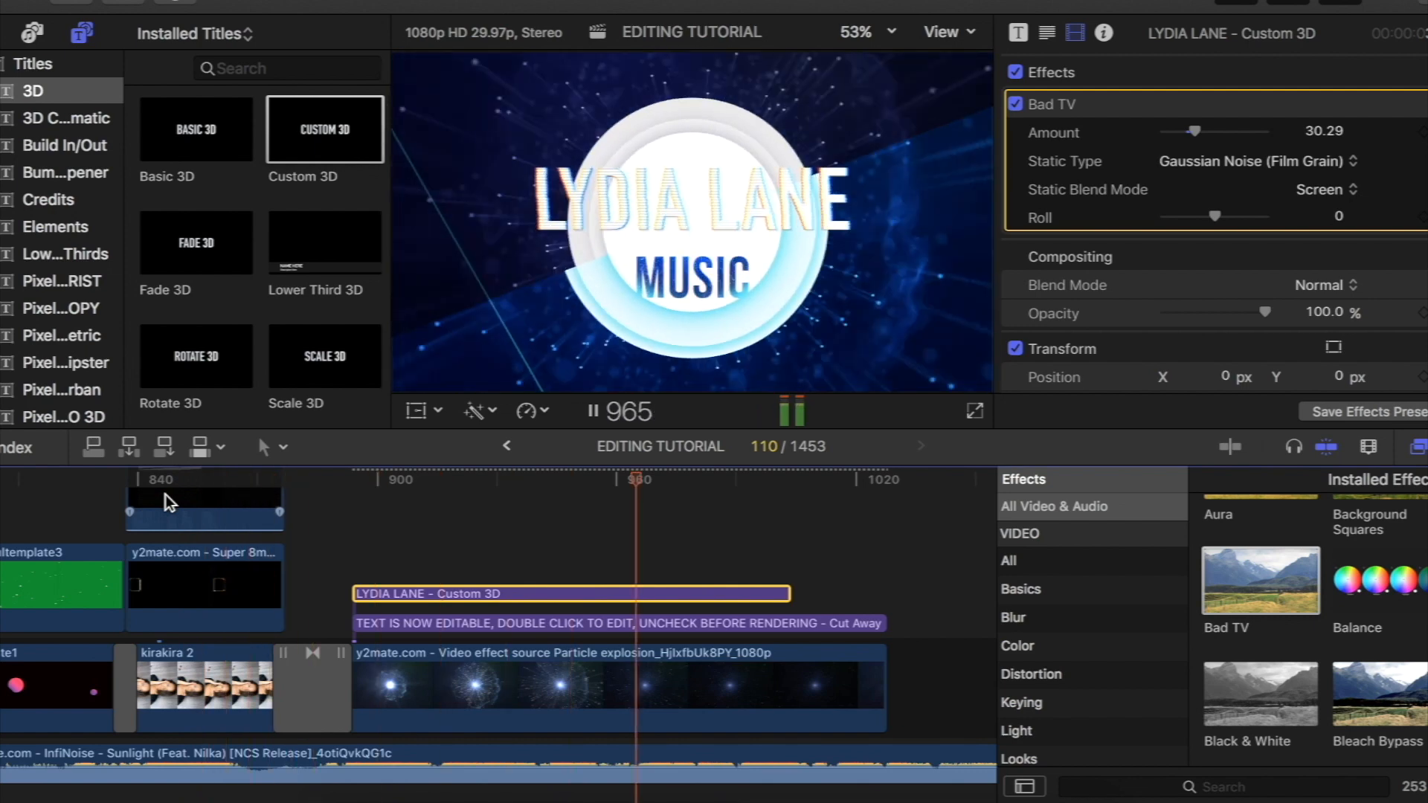
key(space)
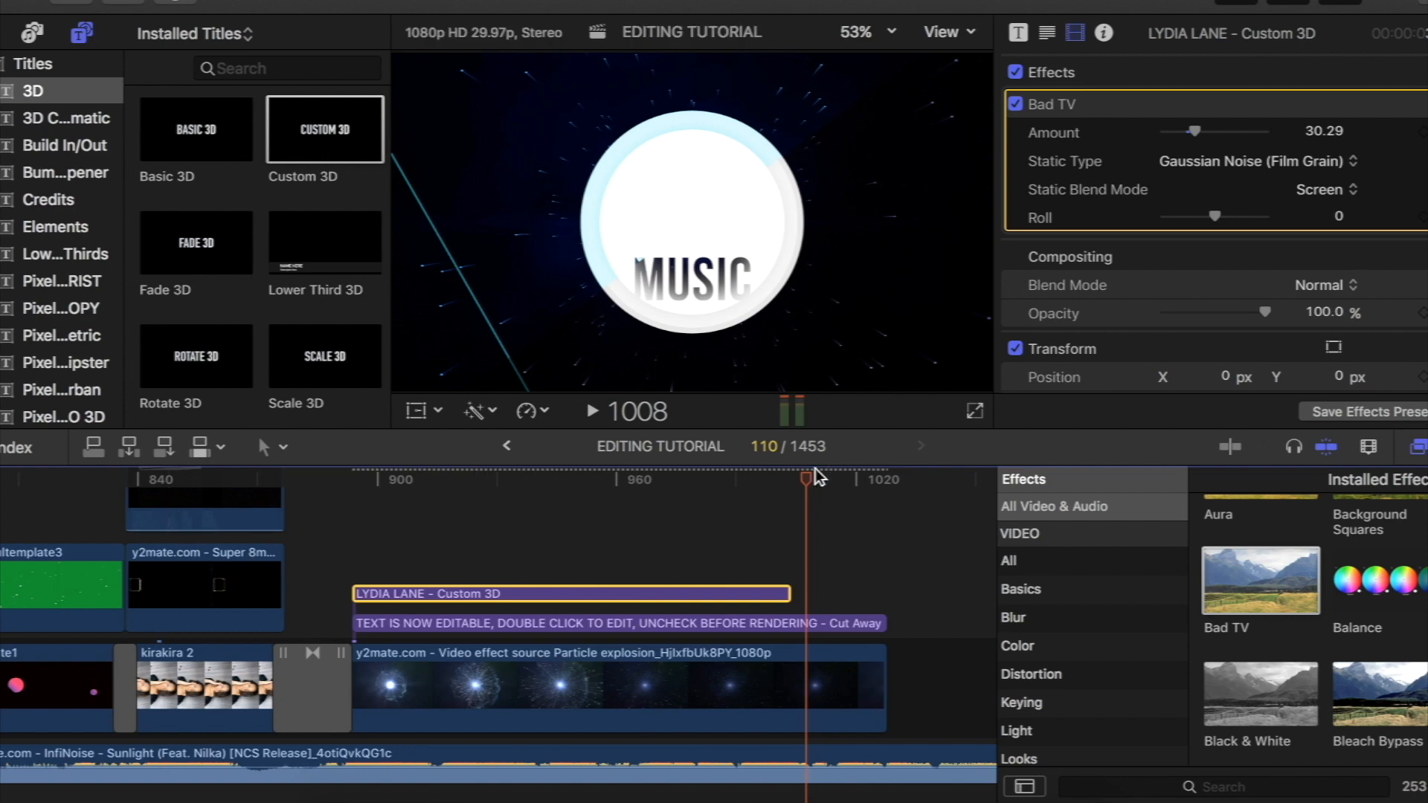
- Set the Custom 3D title's Scale: In animation to Grow, keeping Move: In at None
drag(484, 495, 447, 506)
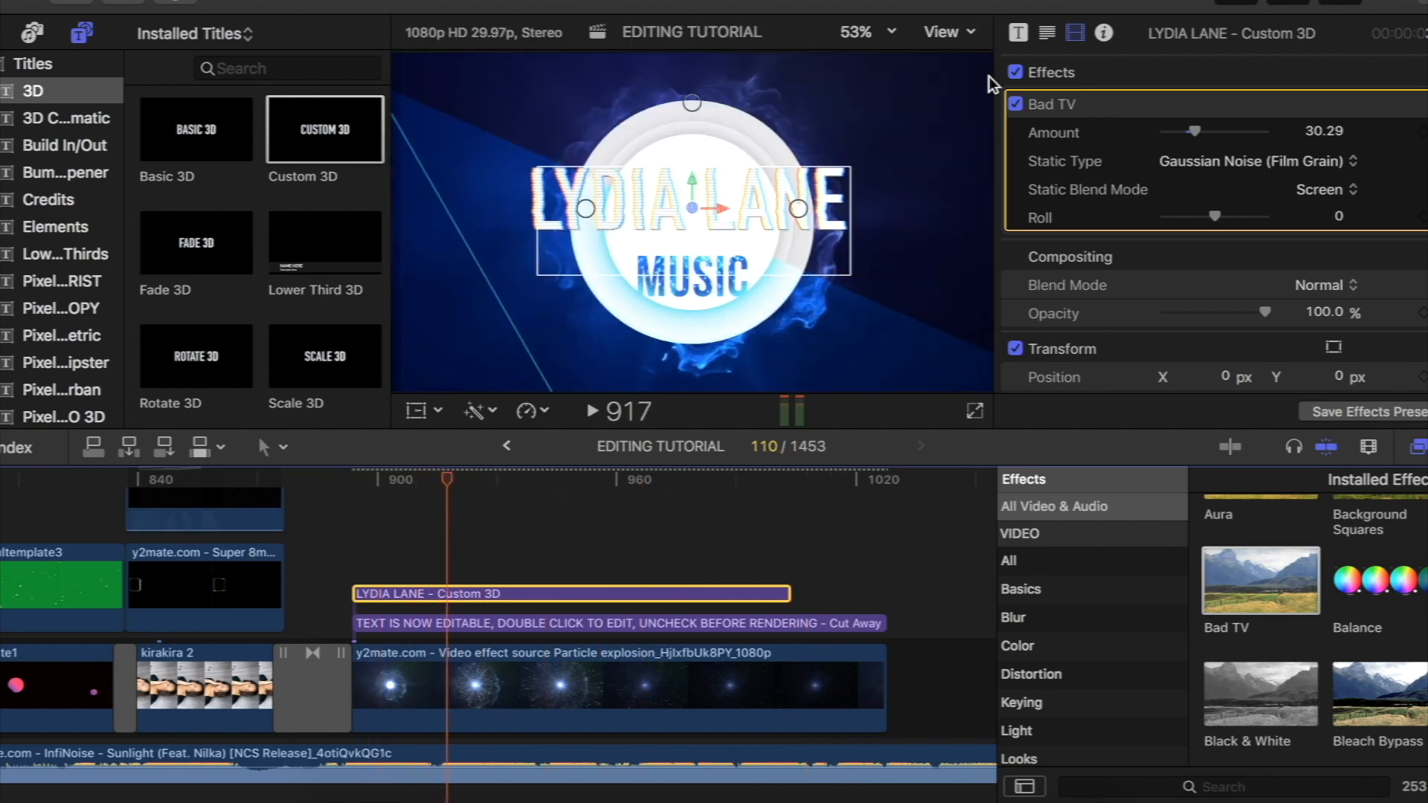
click(1016, 32)
scroll(1133, 179, down, 2)
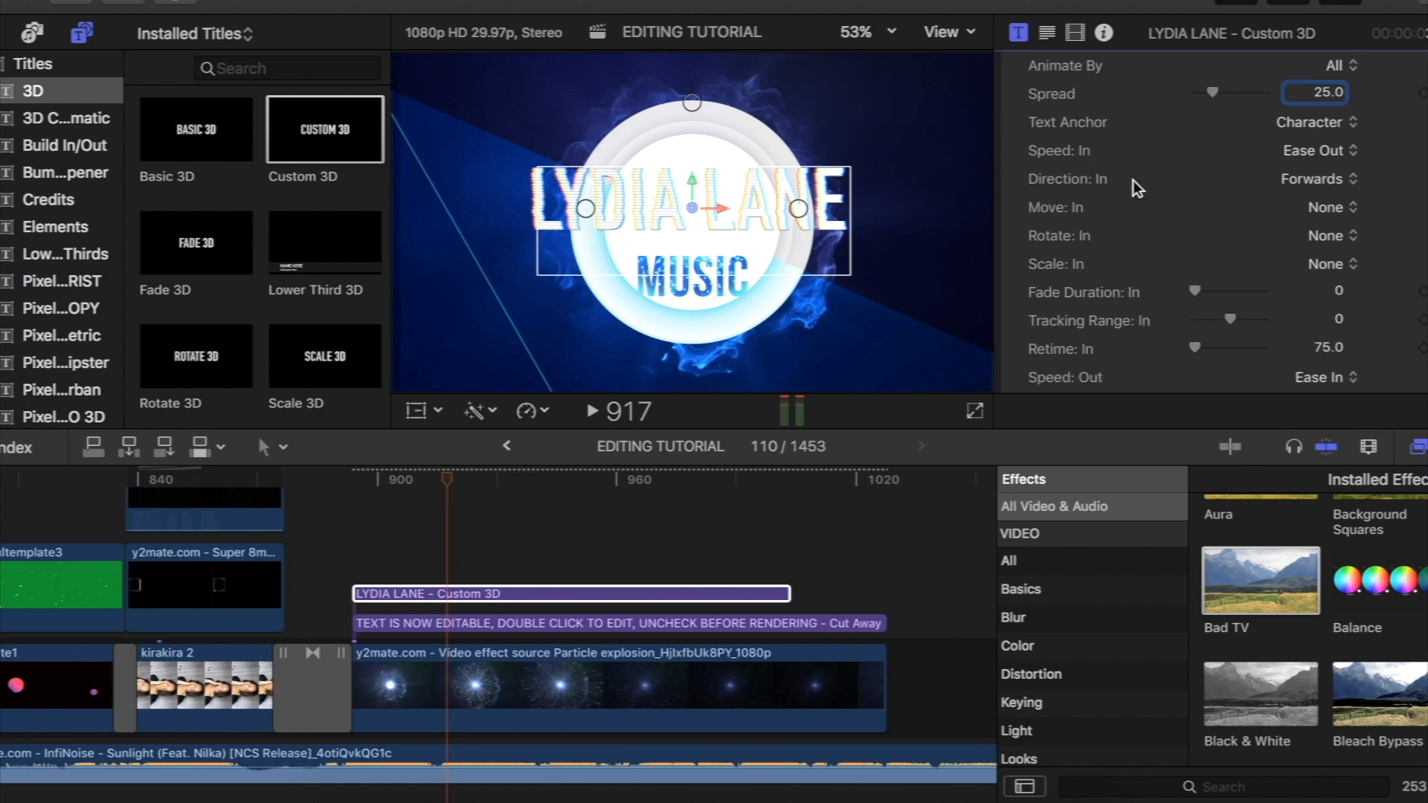
scroll(1133, 179, up, 2)
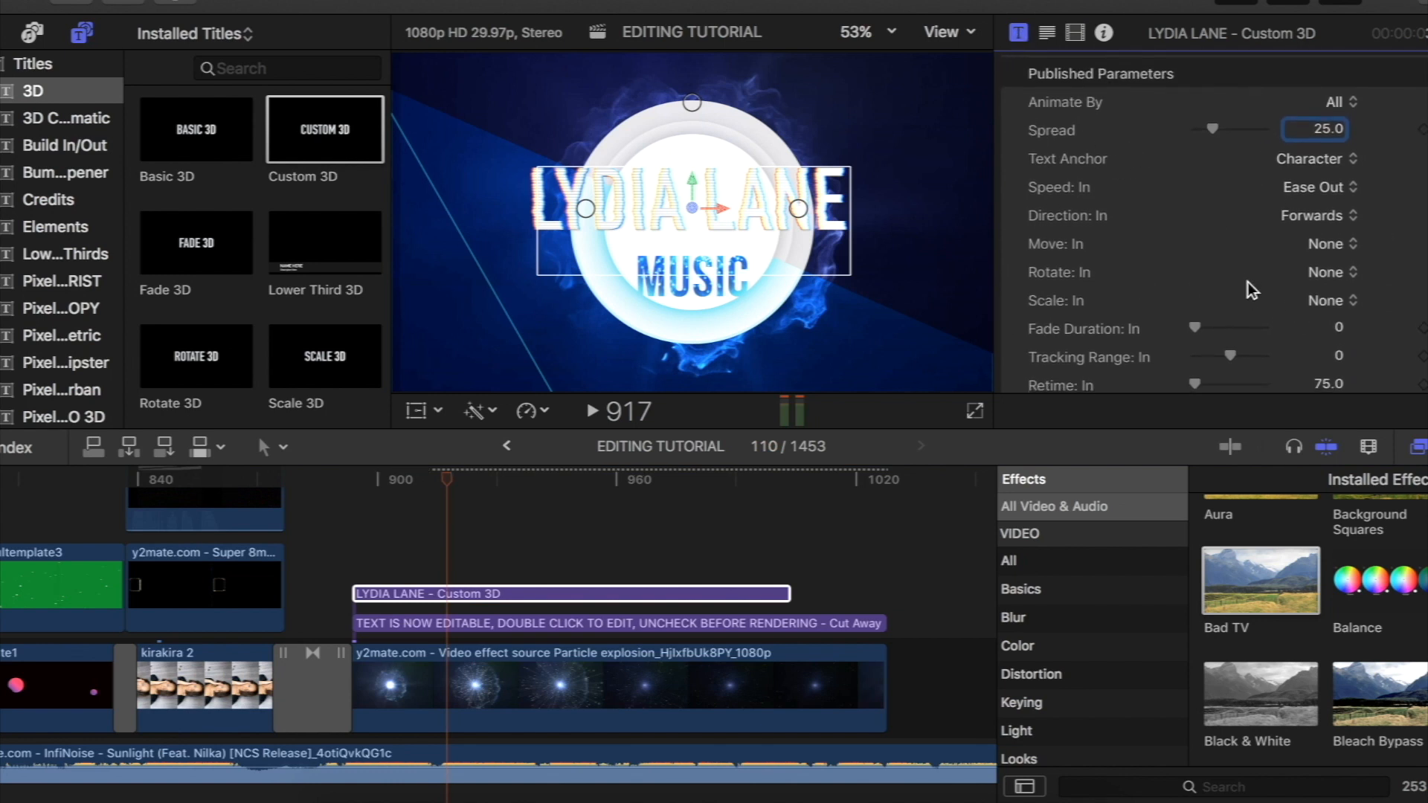
click(1332, 246)
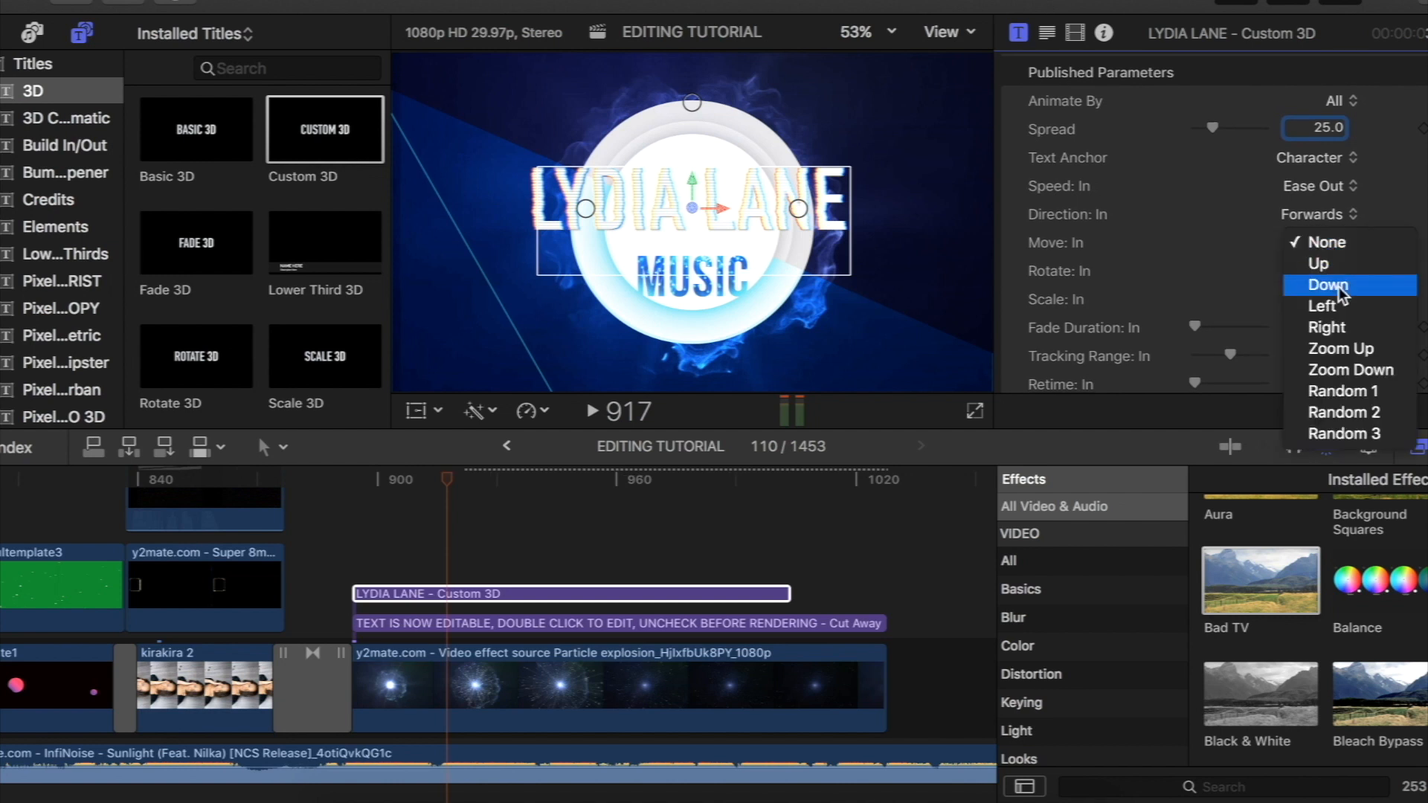
click(1330, 243)
- Set the Custom 3D title's Scale: Out animation to Shrink and scrub back through the title to check it
click(725, 536)
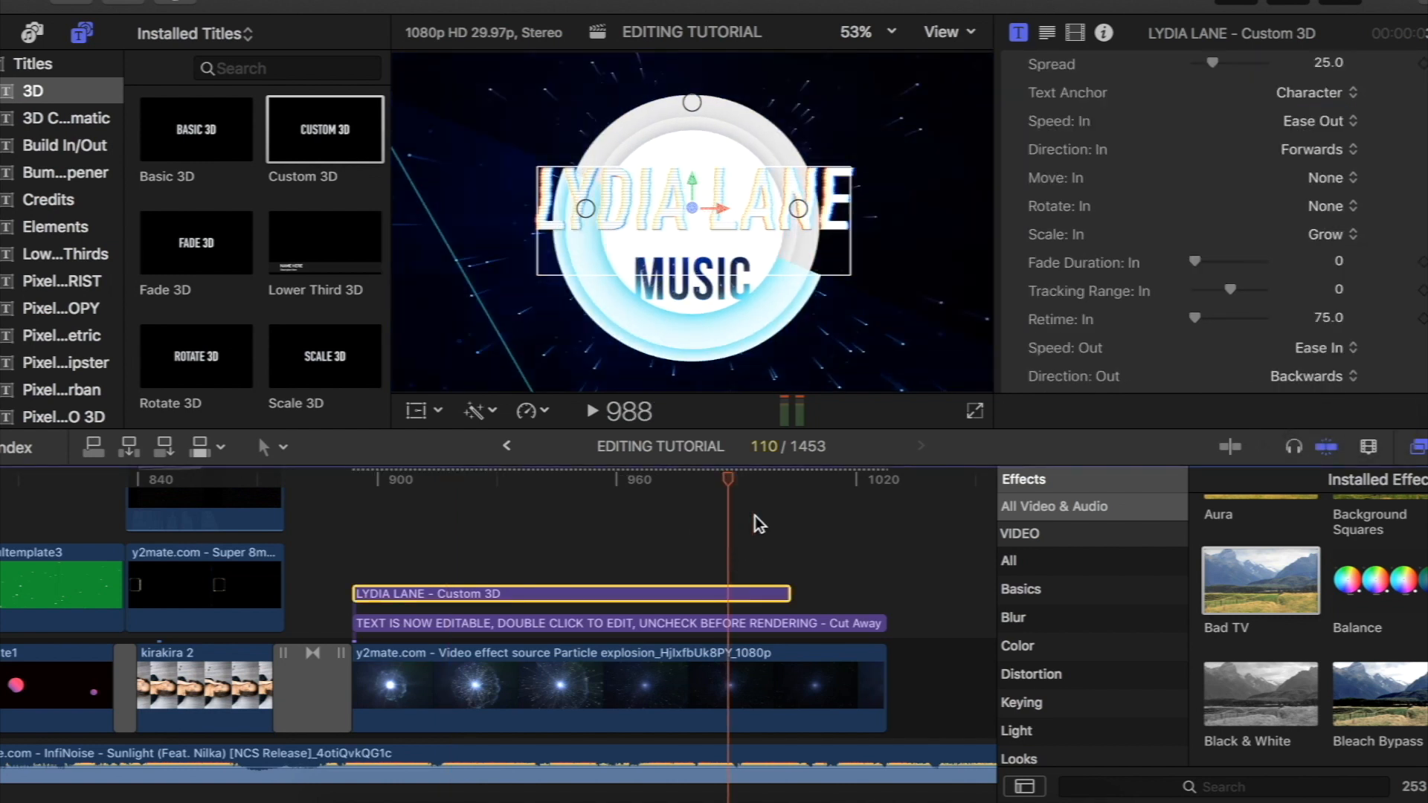
scroll(1309, 243, down, 4)
scroll(1309, 244, down, 2)
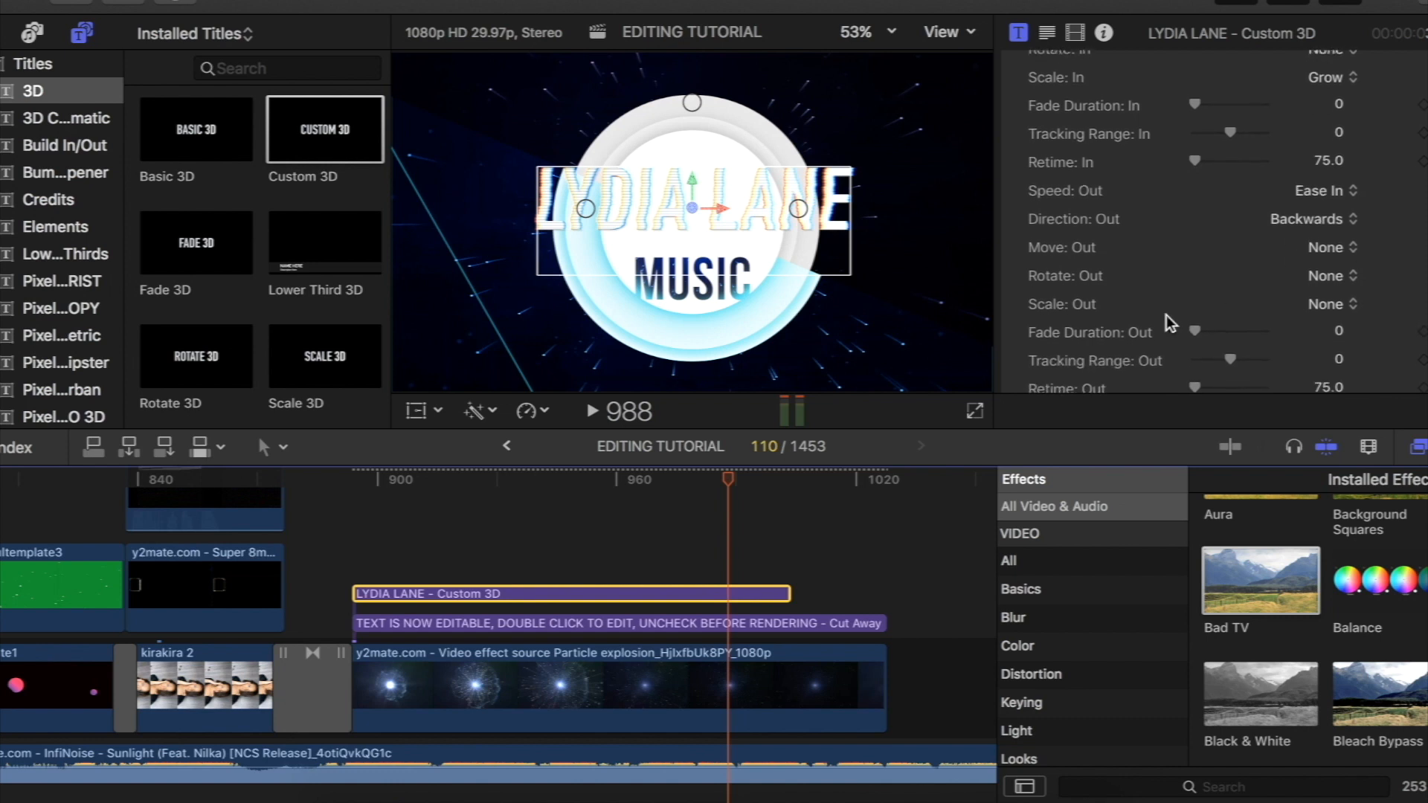
click(1326, 301)
click(1329, 343)
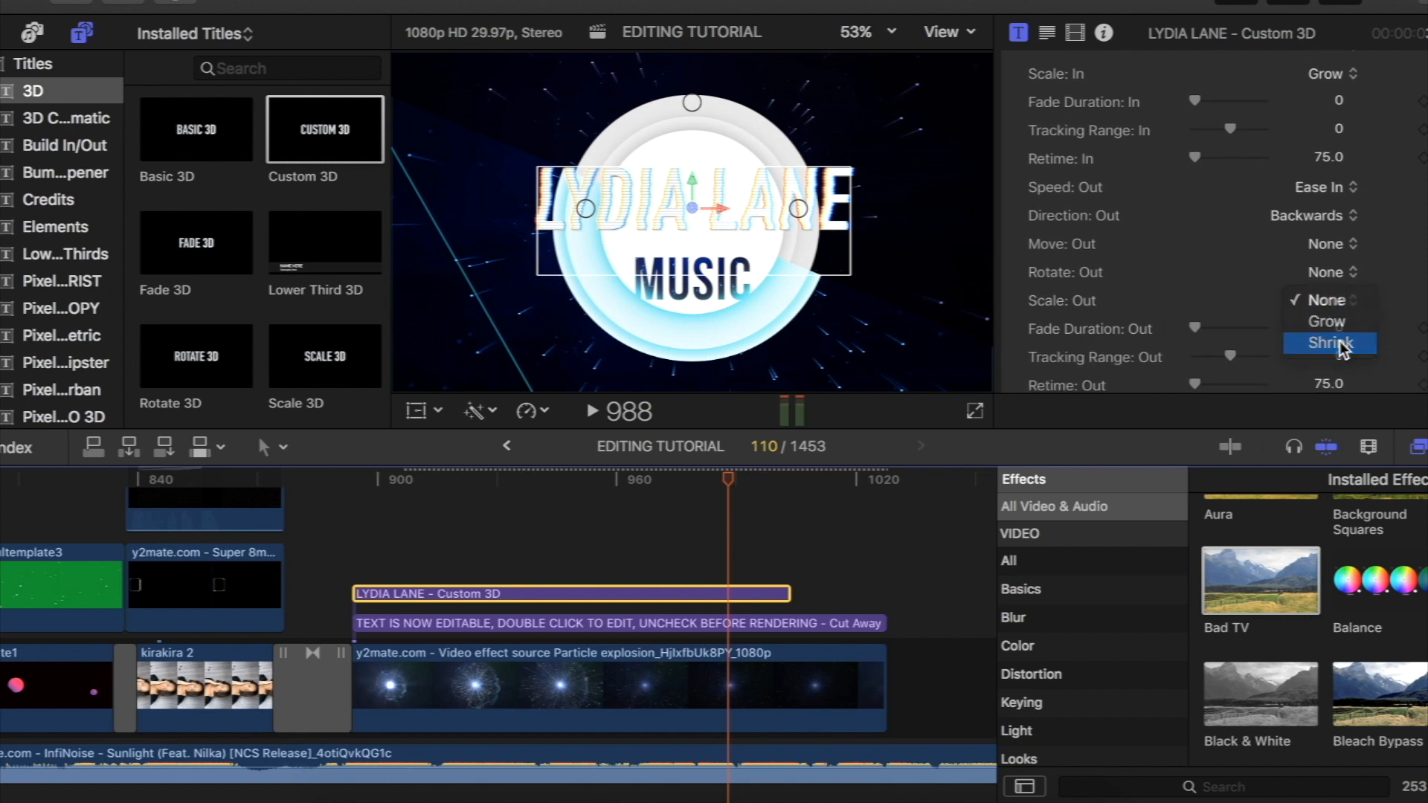
click(733, 485)
drag(735, 488, 387, 559)
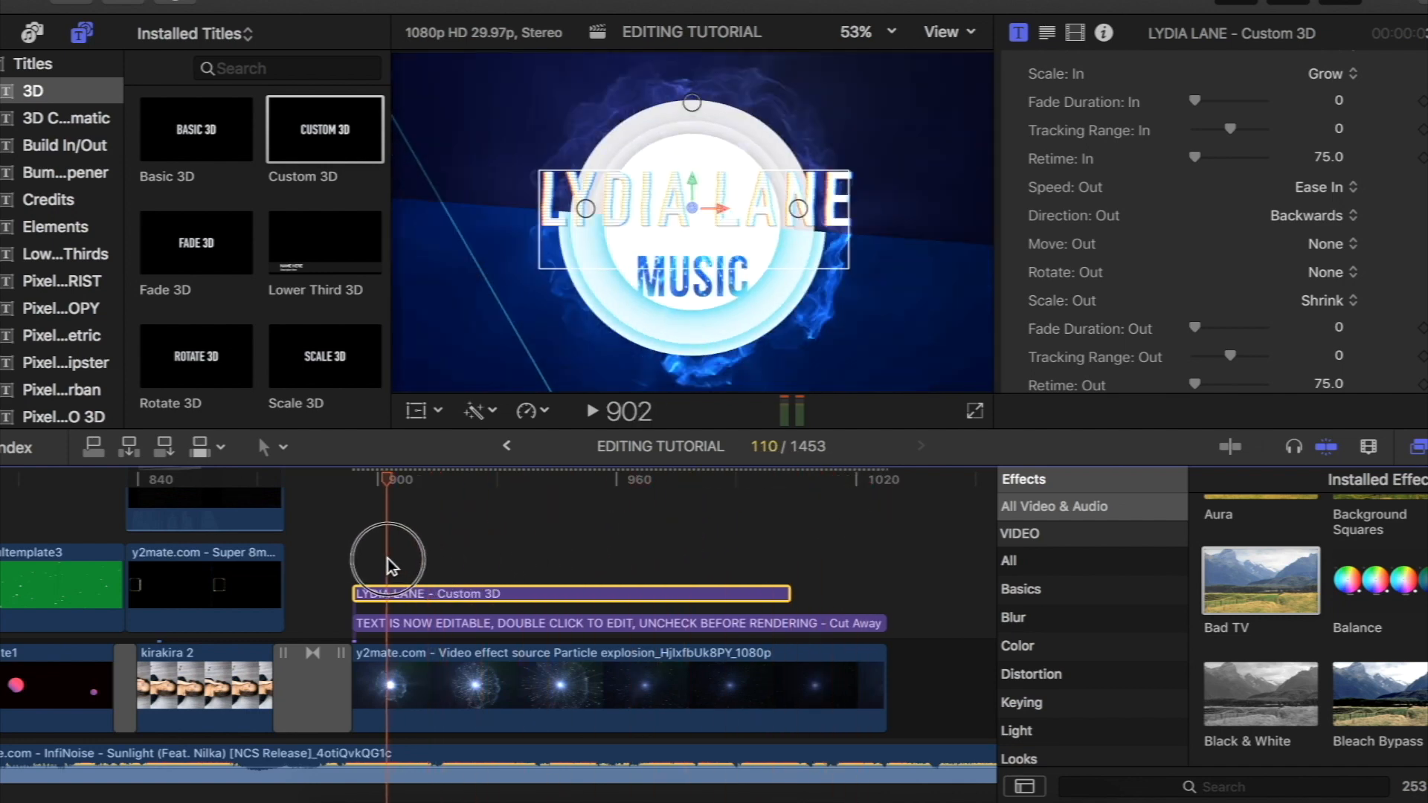
- Set the Cut Away title's Overall Scale to 0.1
key(super+minus)
click(274, 596)
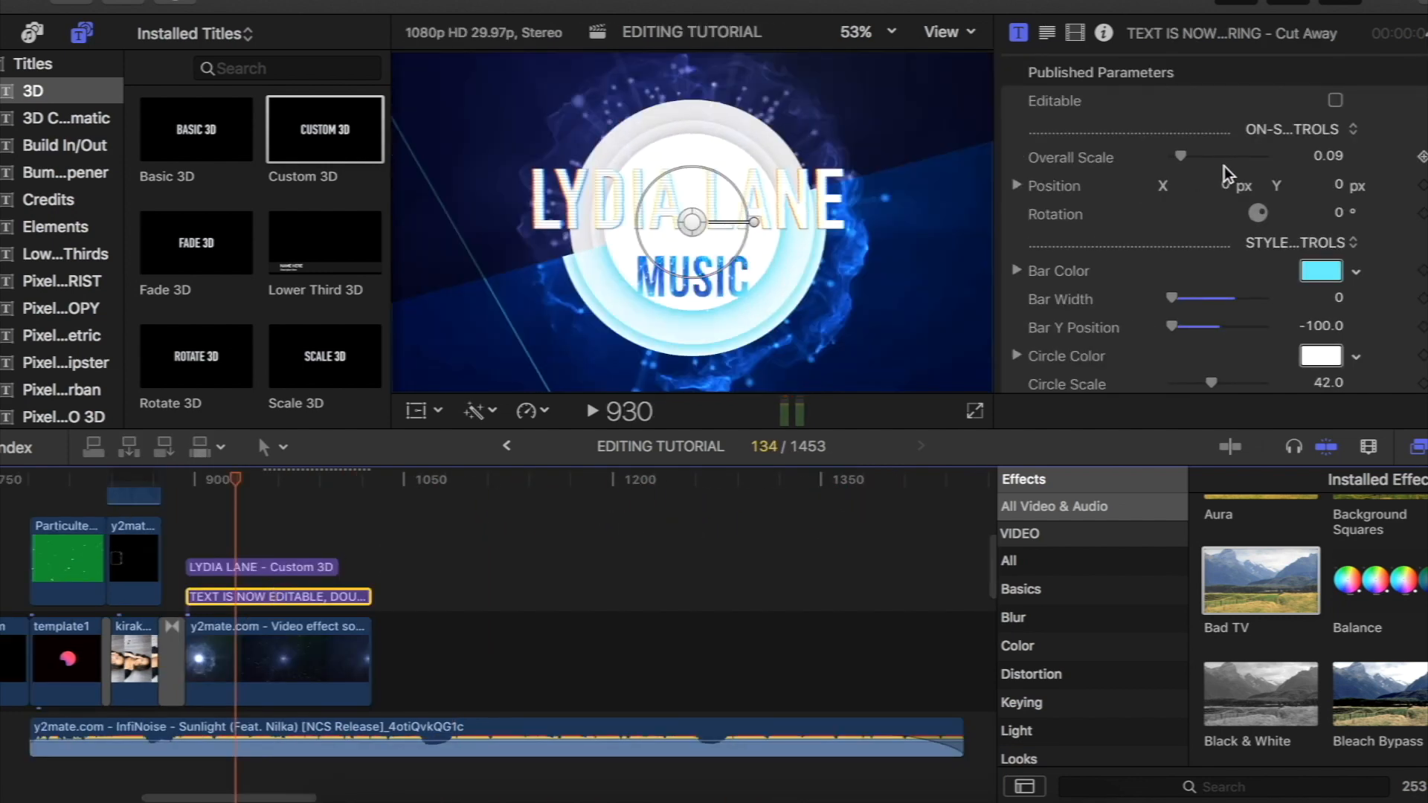
drag(1181, 155, 1182, 154)
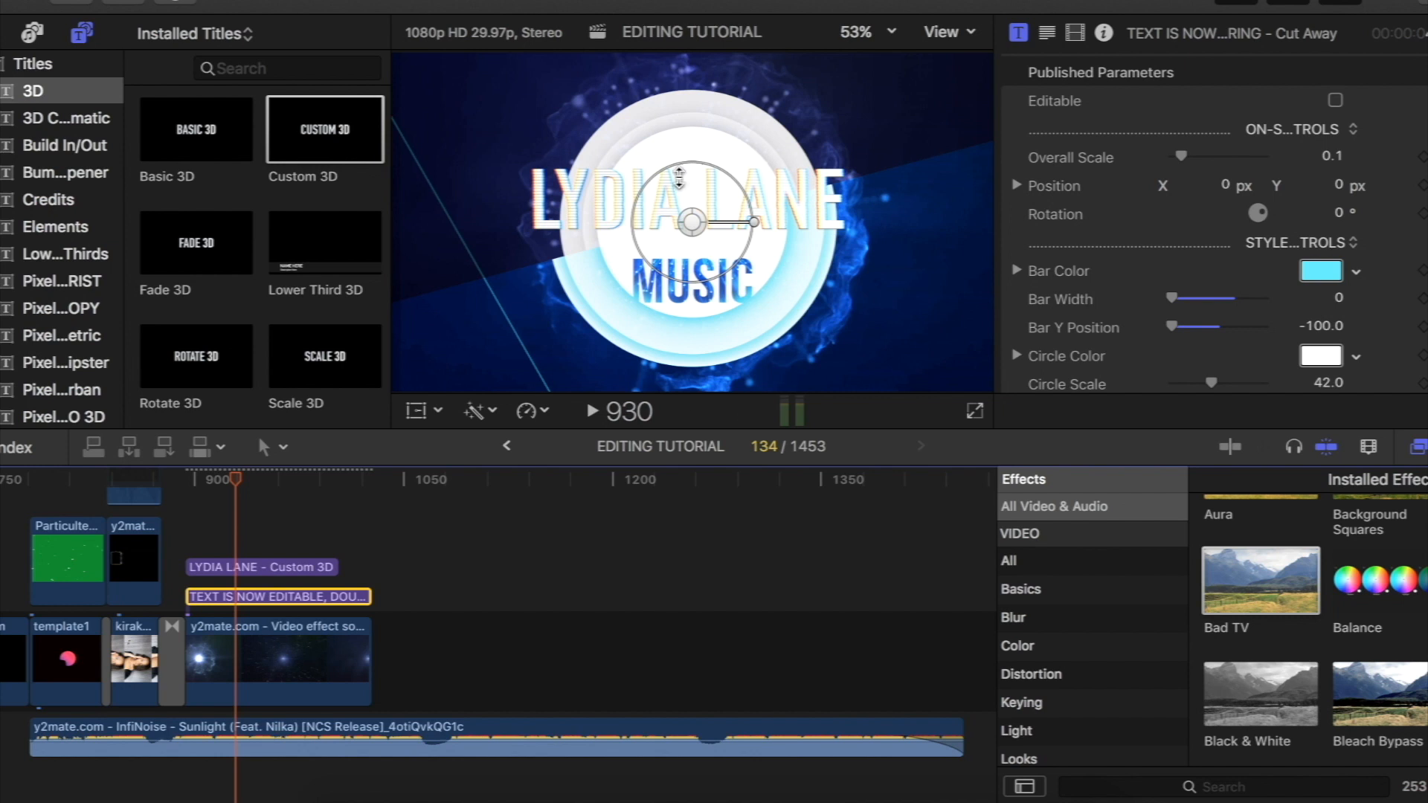
drag(1183, 154, 1182, 154)
- Change the Cut Away title's BG Color 2 to a blue shade
scroll(1183, 154, down, 10)
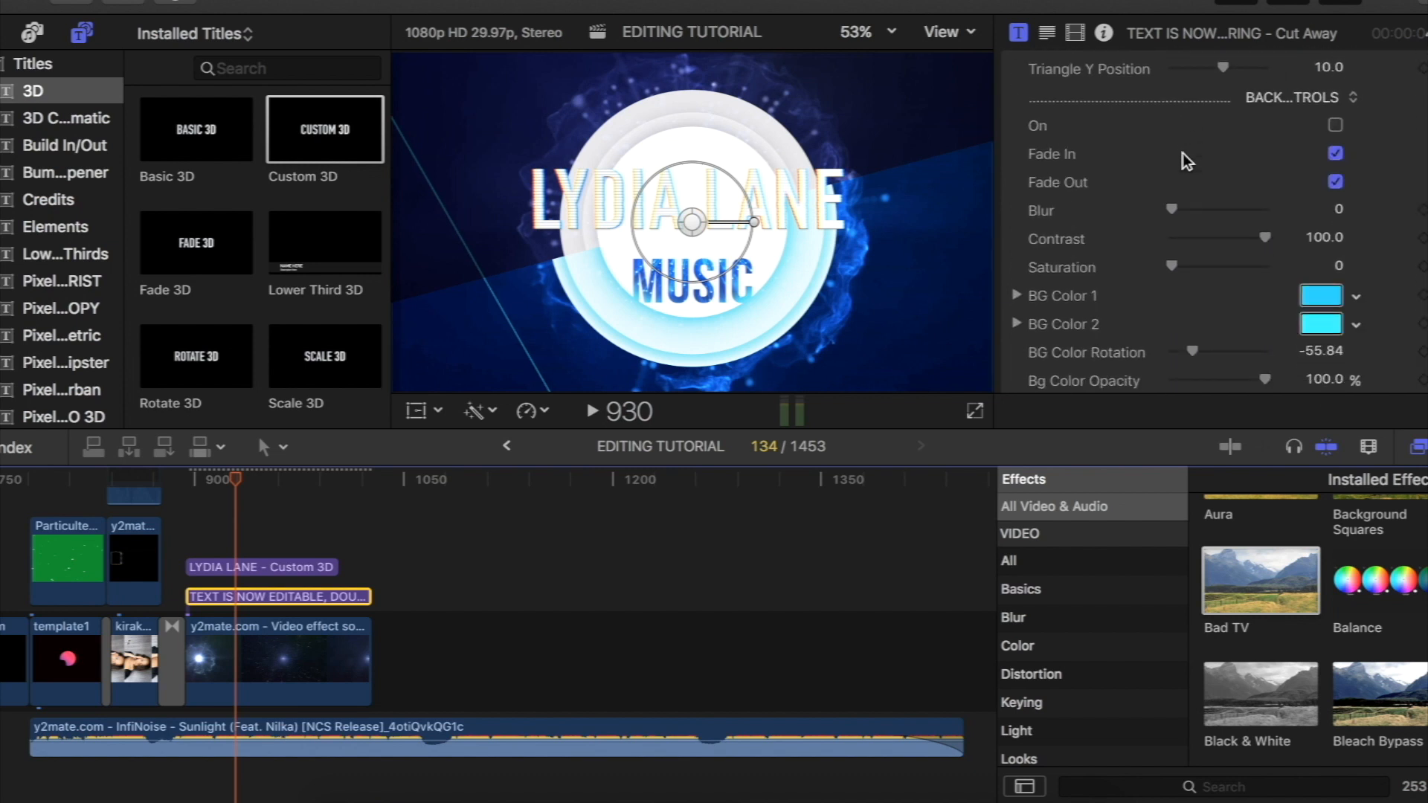
click(1358, 324)
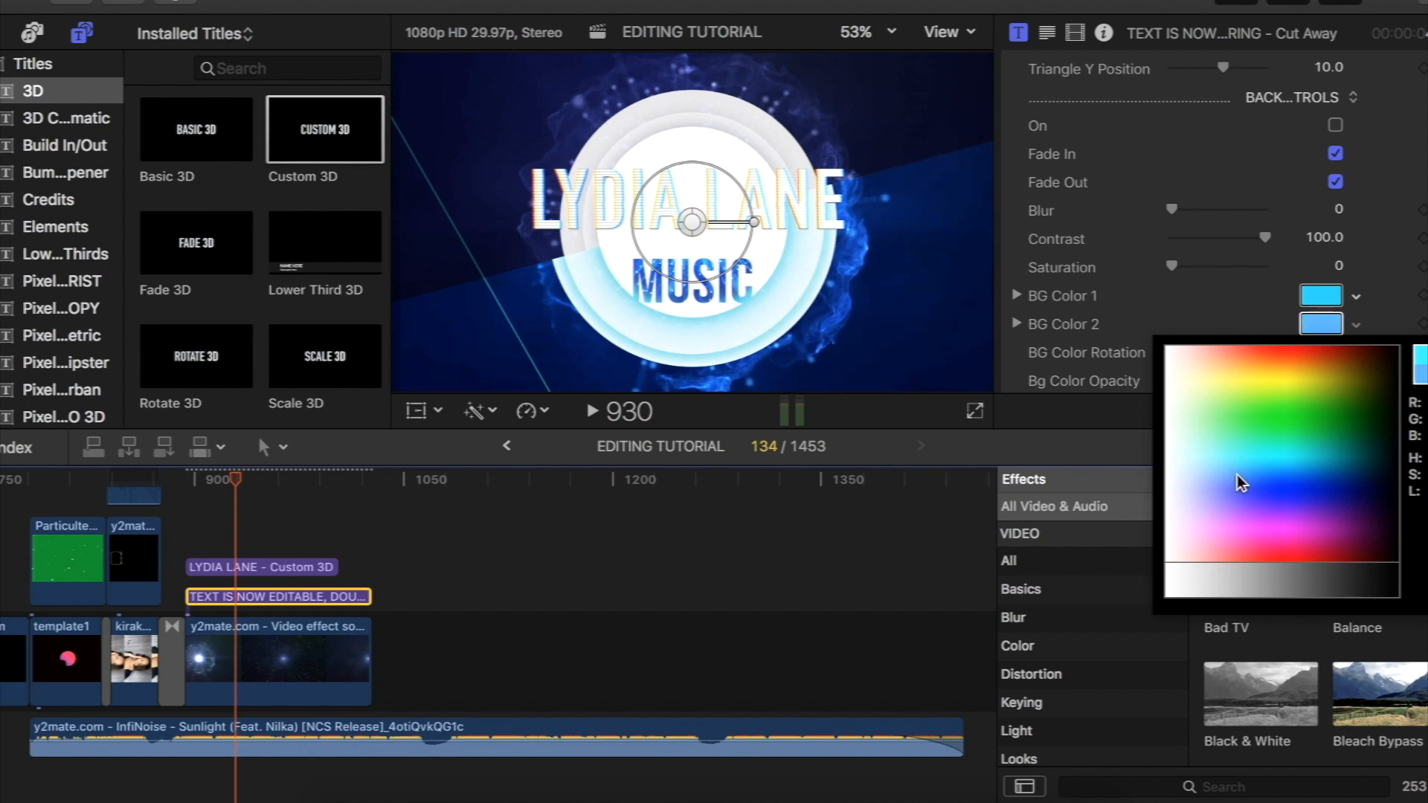
click(1333, 481)
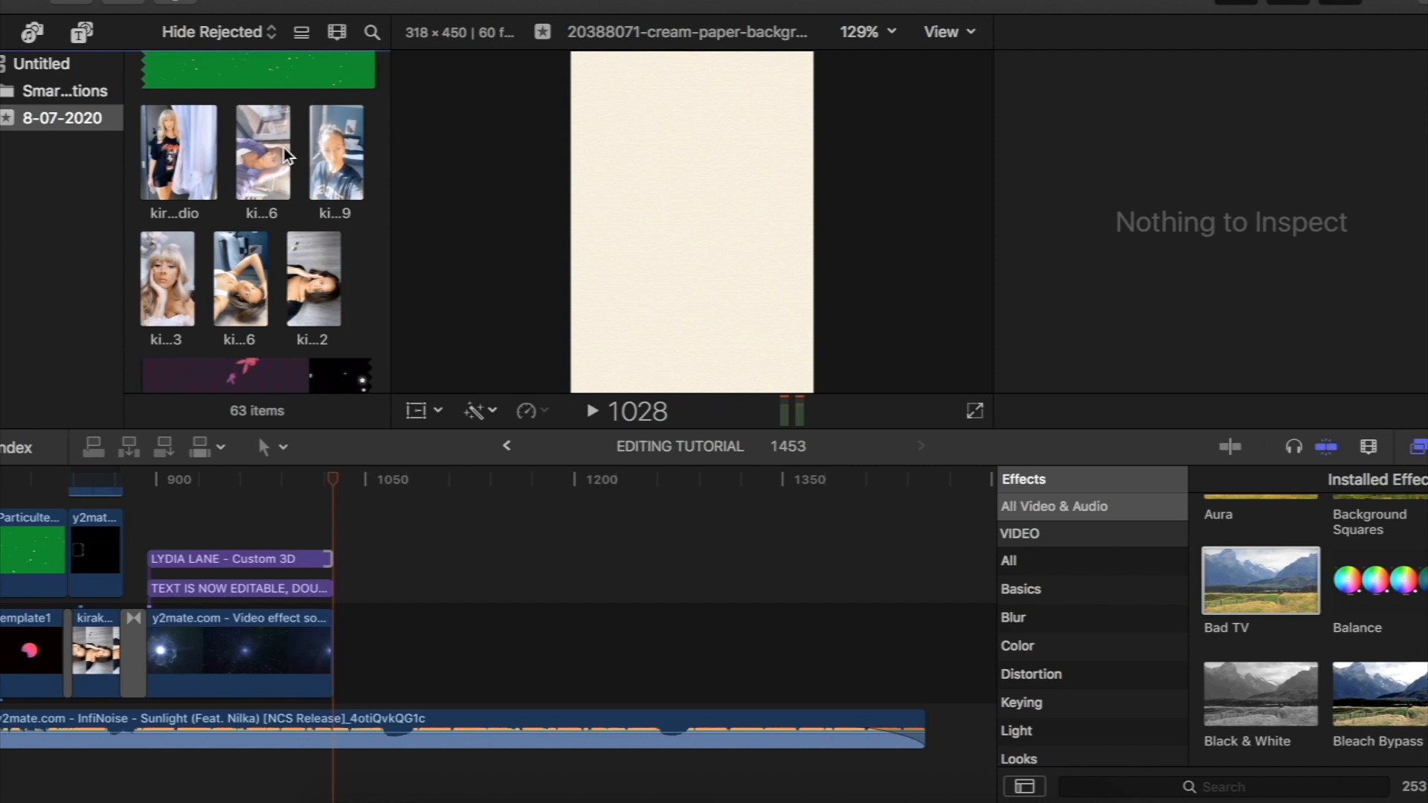
- Append the kirakira_audio 6 clip directly after the particle explosion clip and show a frame inside it
click(286, 154)
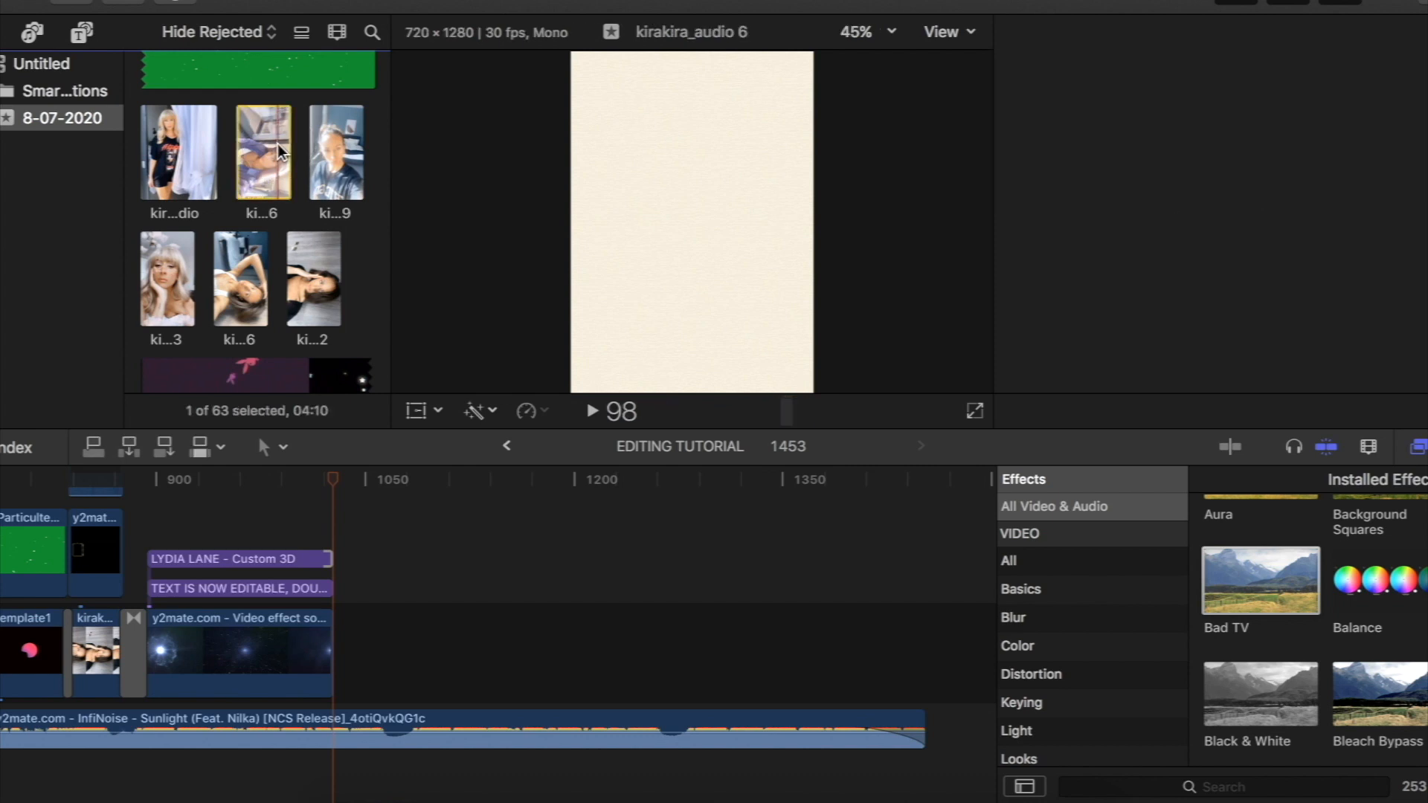
drag(256, 149, 350, 651)
click(389, 485)
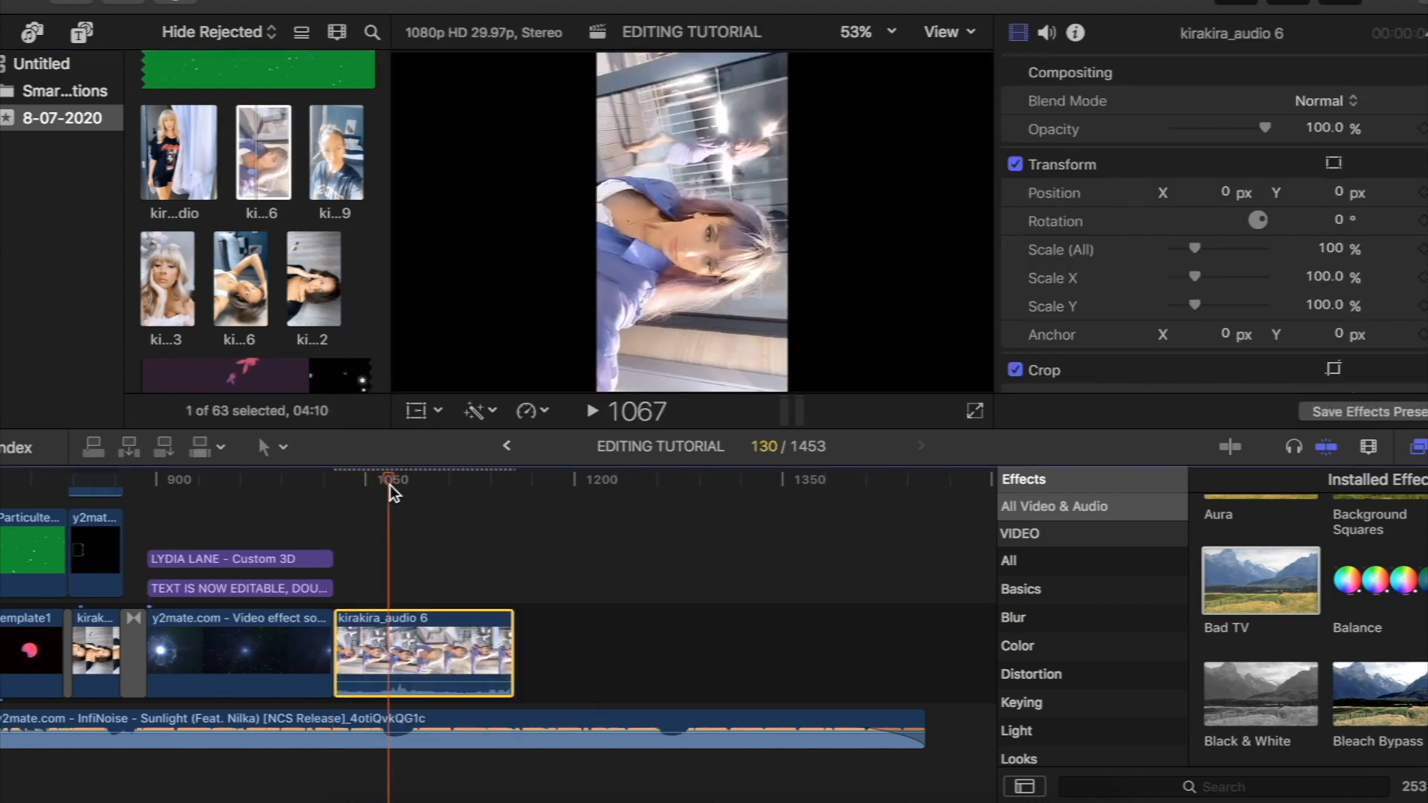
- Rotate the kirakira_audio 6 clip to 89.7° and scale it to 186.17% so it fills the frame
click(417, 410)
drag(740, 224, 693, 174)
drag(857, 316, 995, 400)
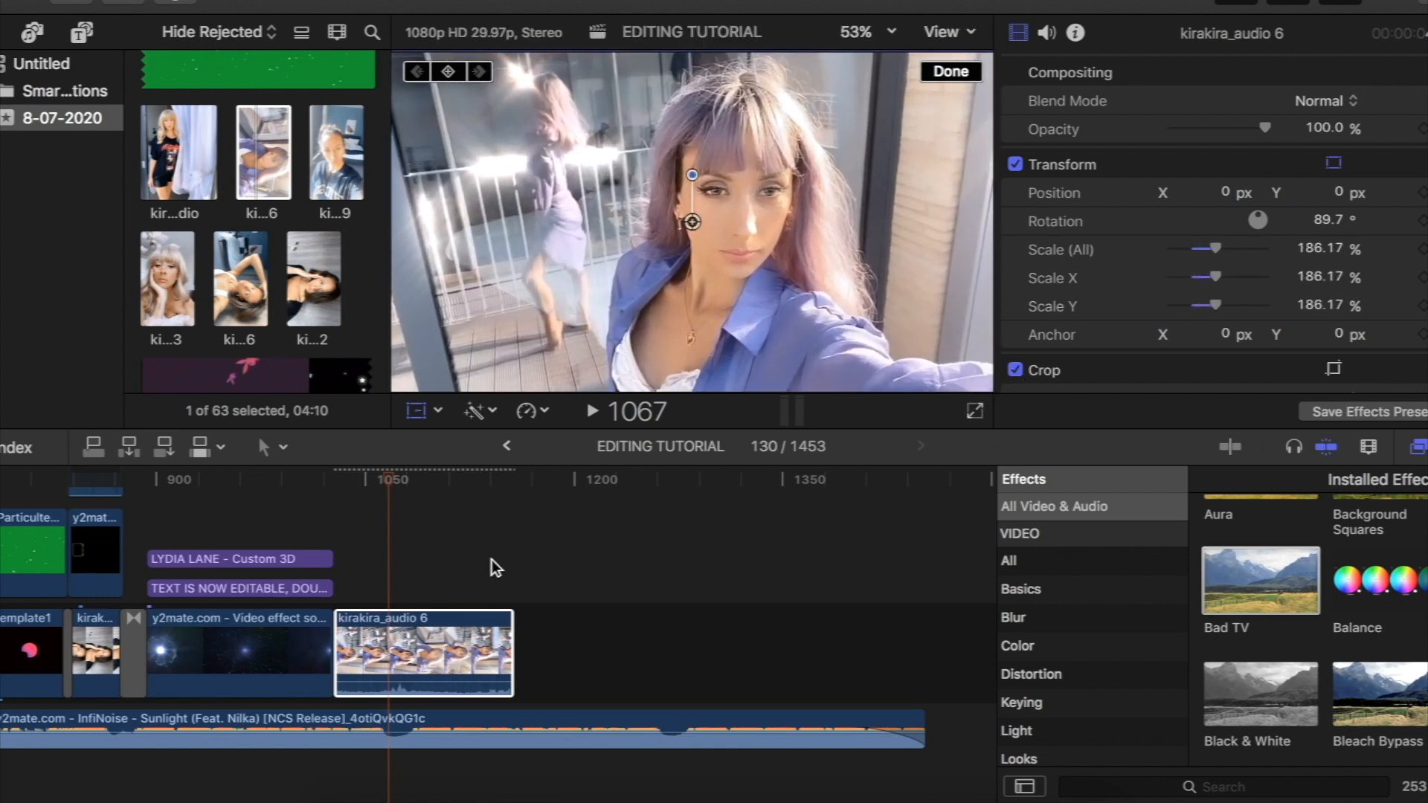
- Play back the cut from the title section into the kirakira_audio 6 clip, and select that clip
drag(391, 484, 298, 493)
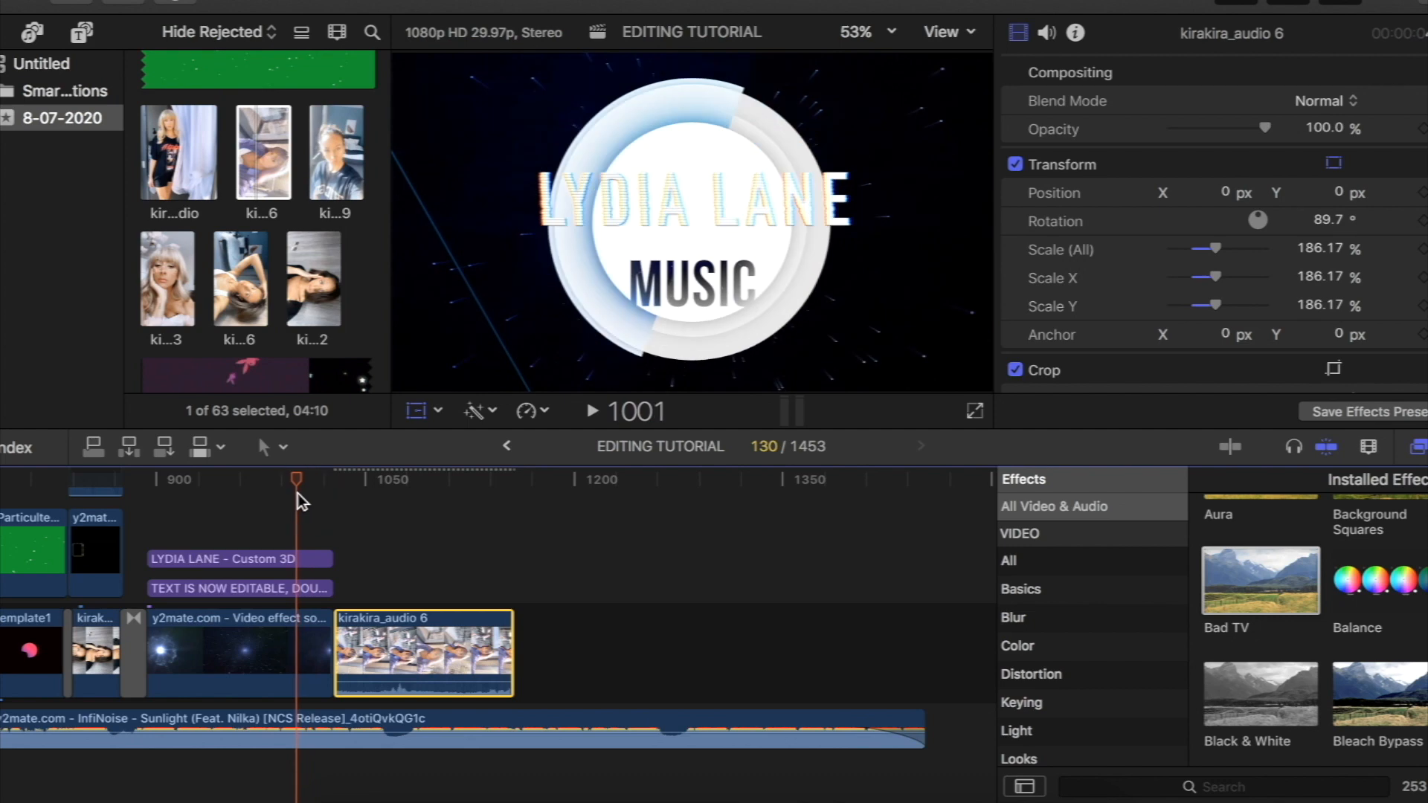
key(space)
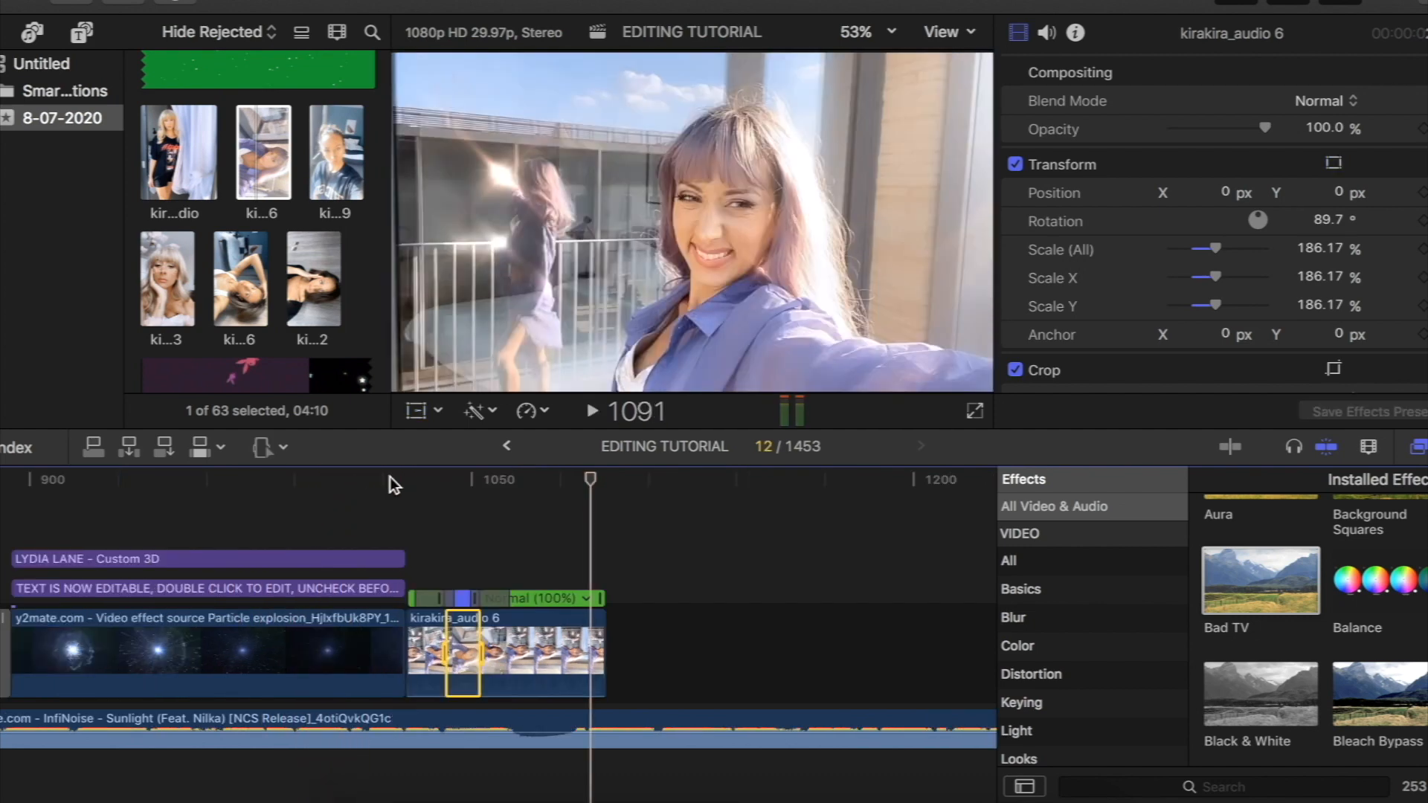
key(a)
click(556, 631)
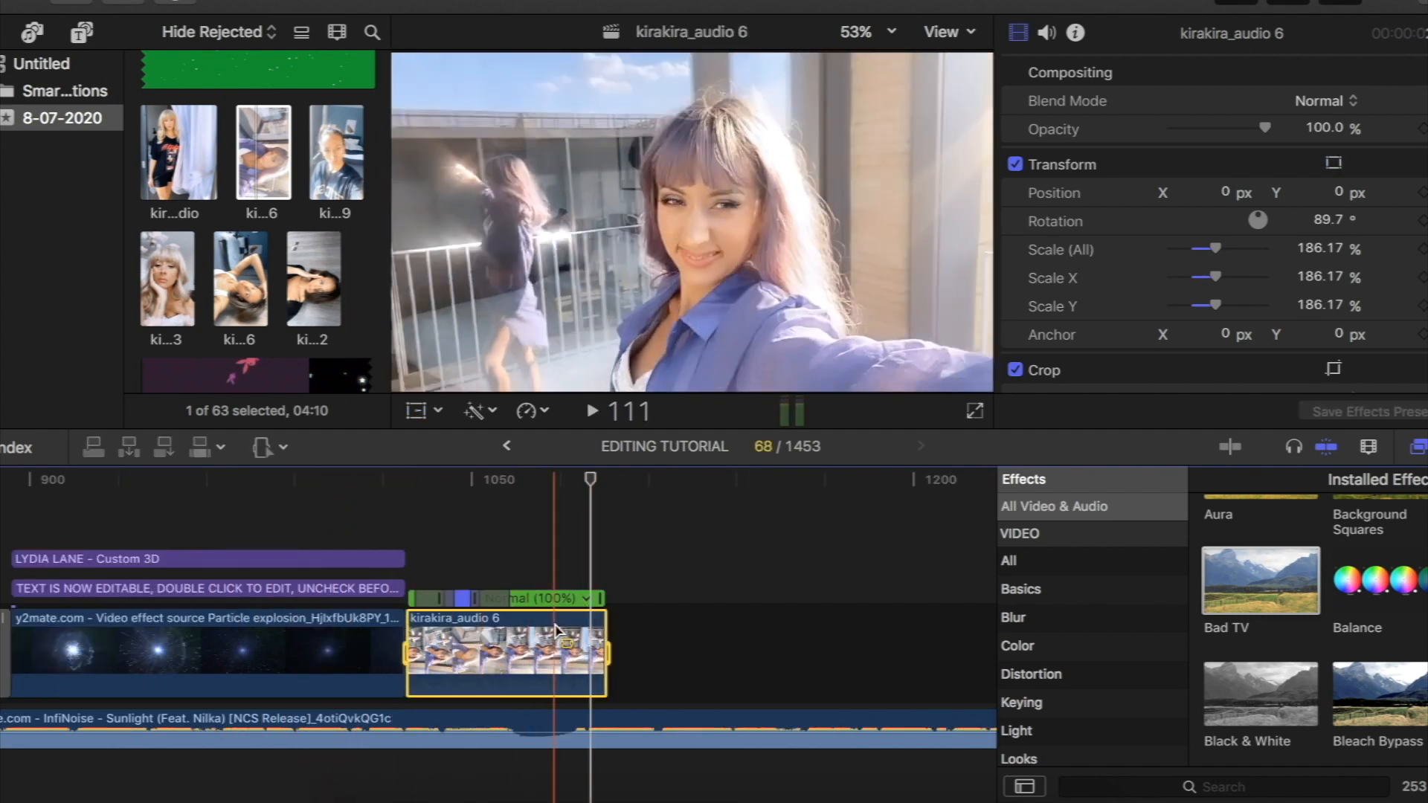
- Place the pinklighttemplate5 overlay above the kirakira_audio 6 clip and set its Blend Mode to Add
scroll(221, 290, down, 5)
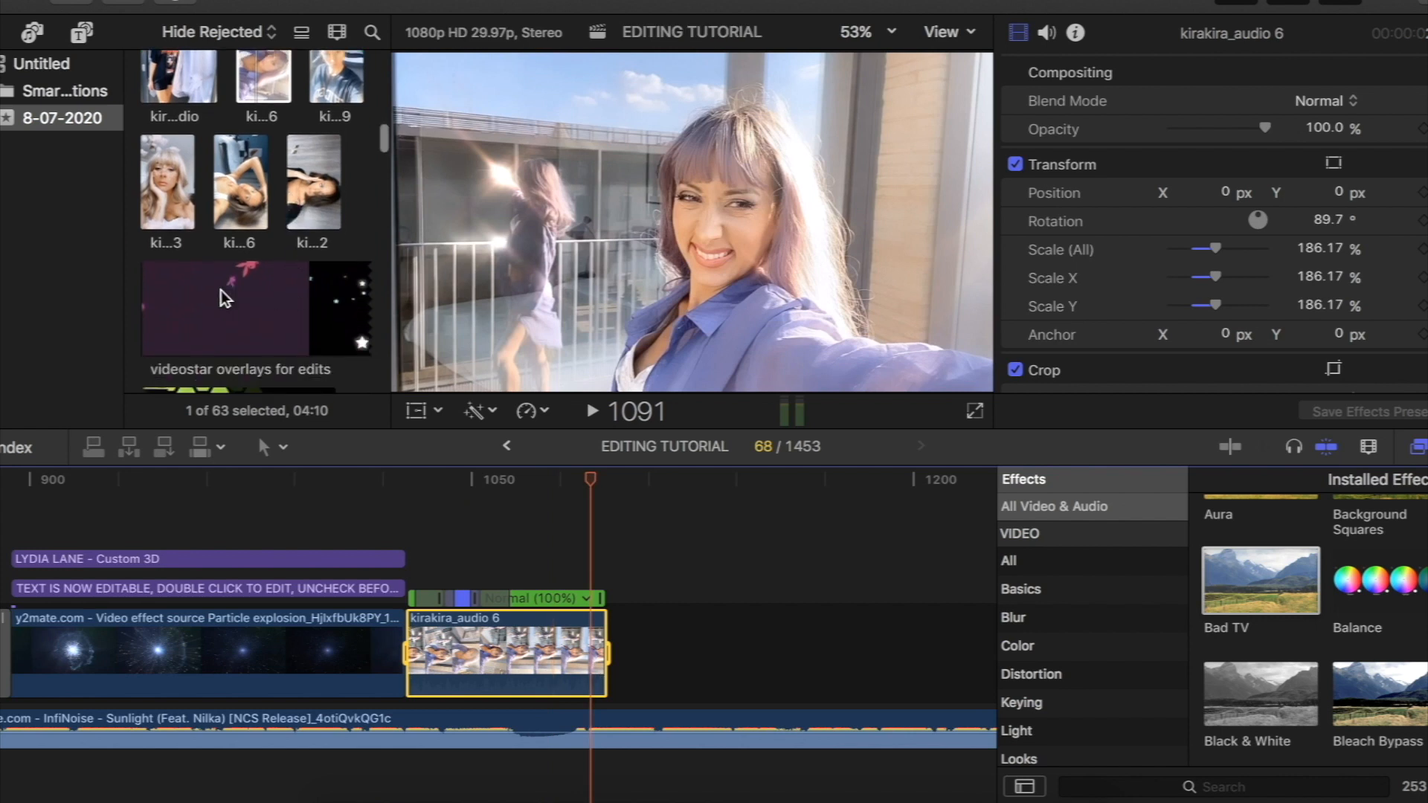
scroll(221, 290, down, 3)
scroll(221, 290, up, 7)
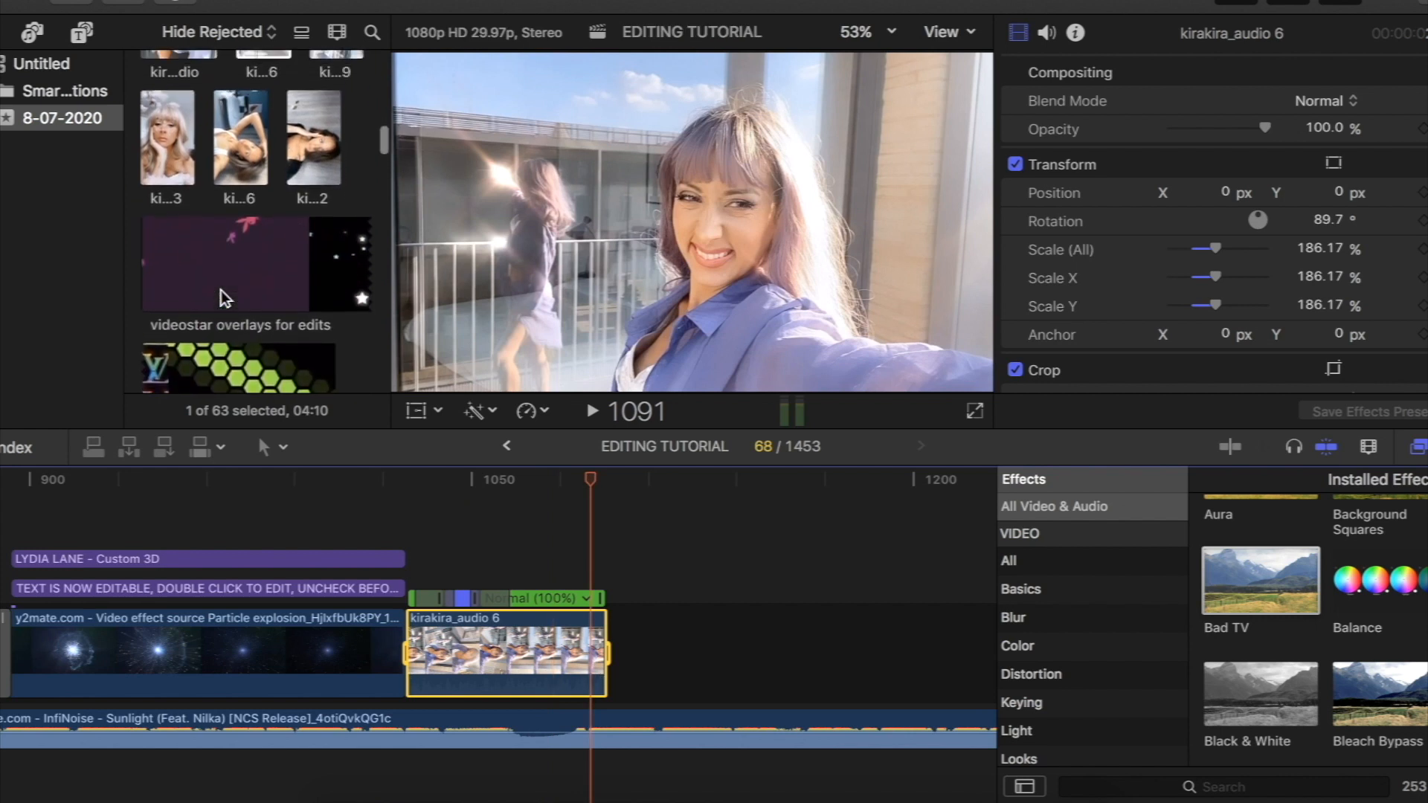
scroll(221, 297, up, 10)
scroll(223, 298, down, 2)
scroll(223, 295, down, 6)
drag(223, 298, 532, 523)
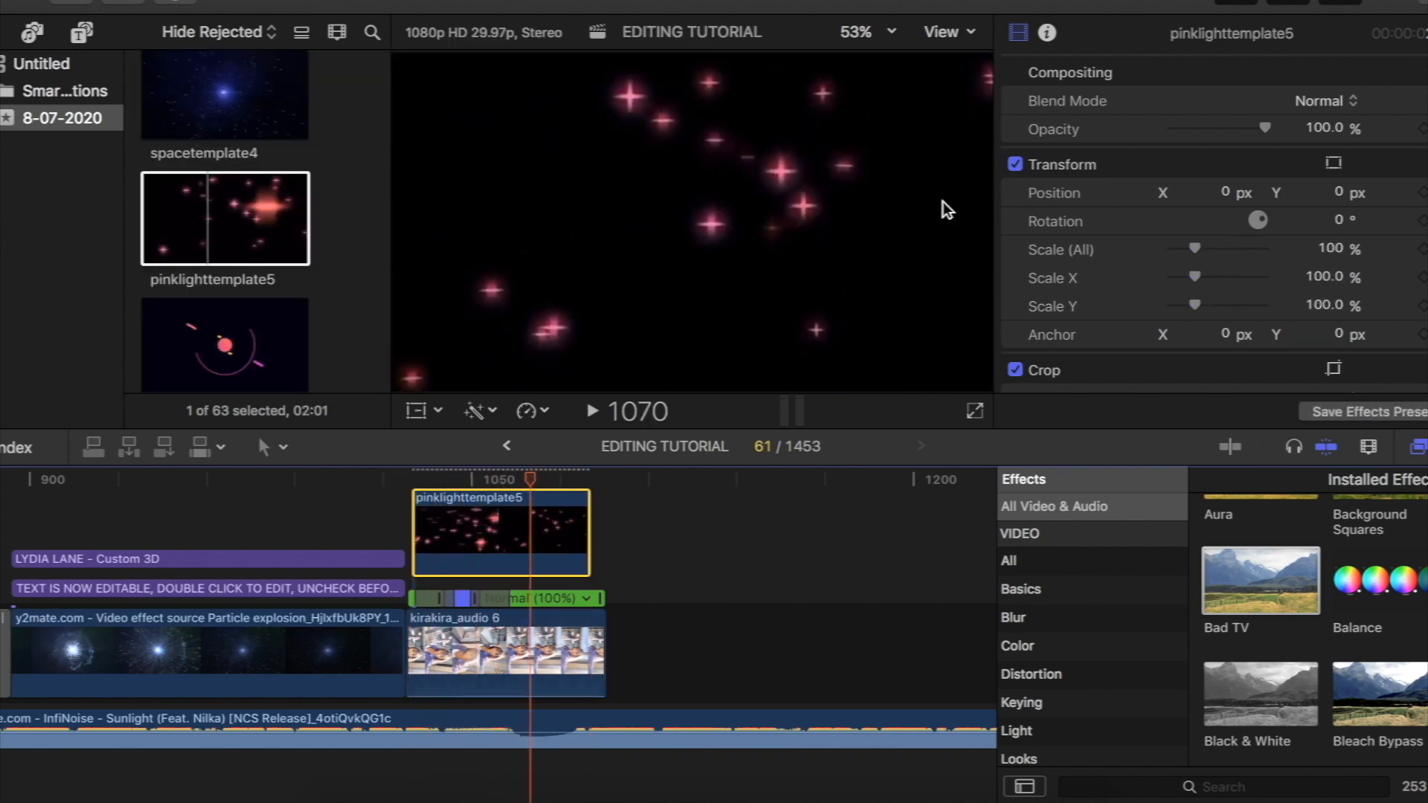
click(1324, 97)
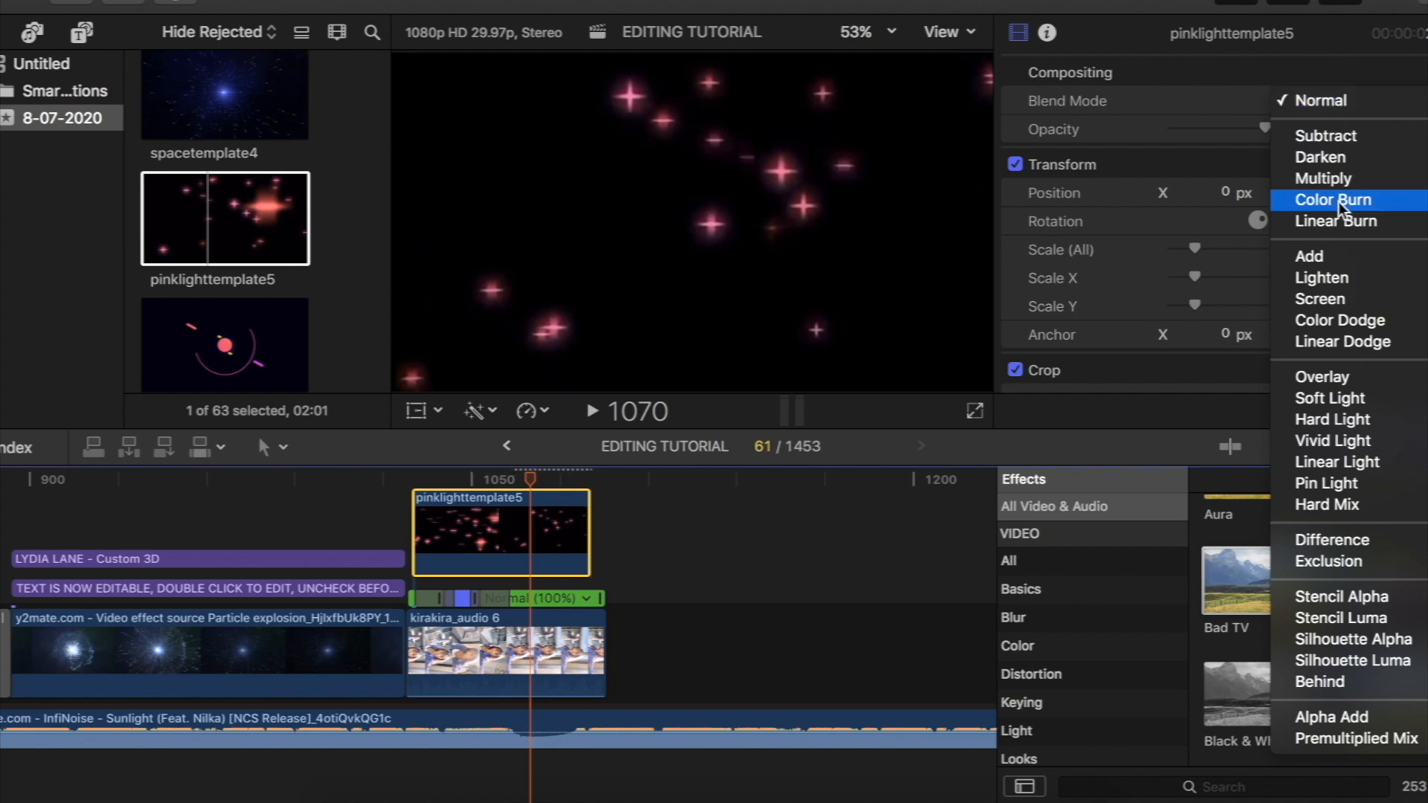
key(Escape)
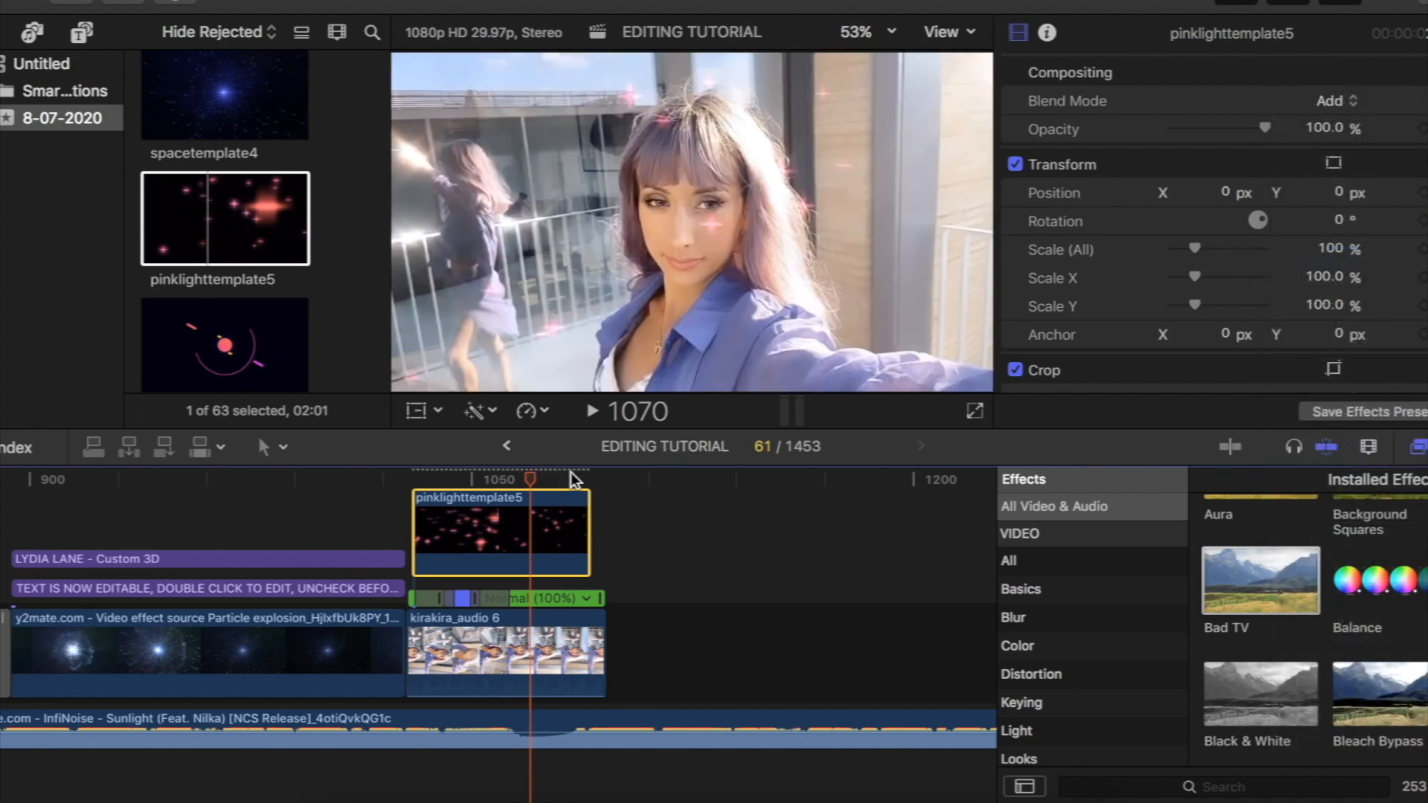
- Search the effects for "mask" and apply Shape Mask to the pinklighttemplate5 clip
drag(532, 479, 482, 533)
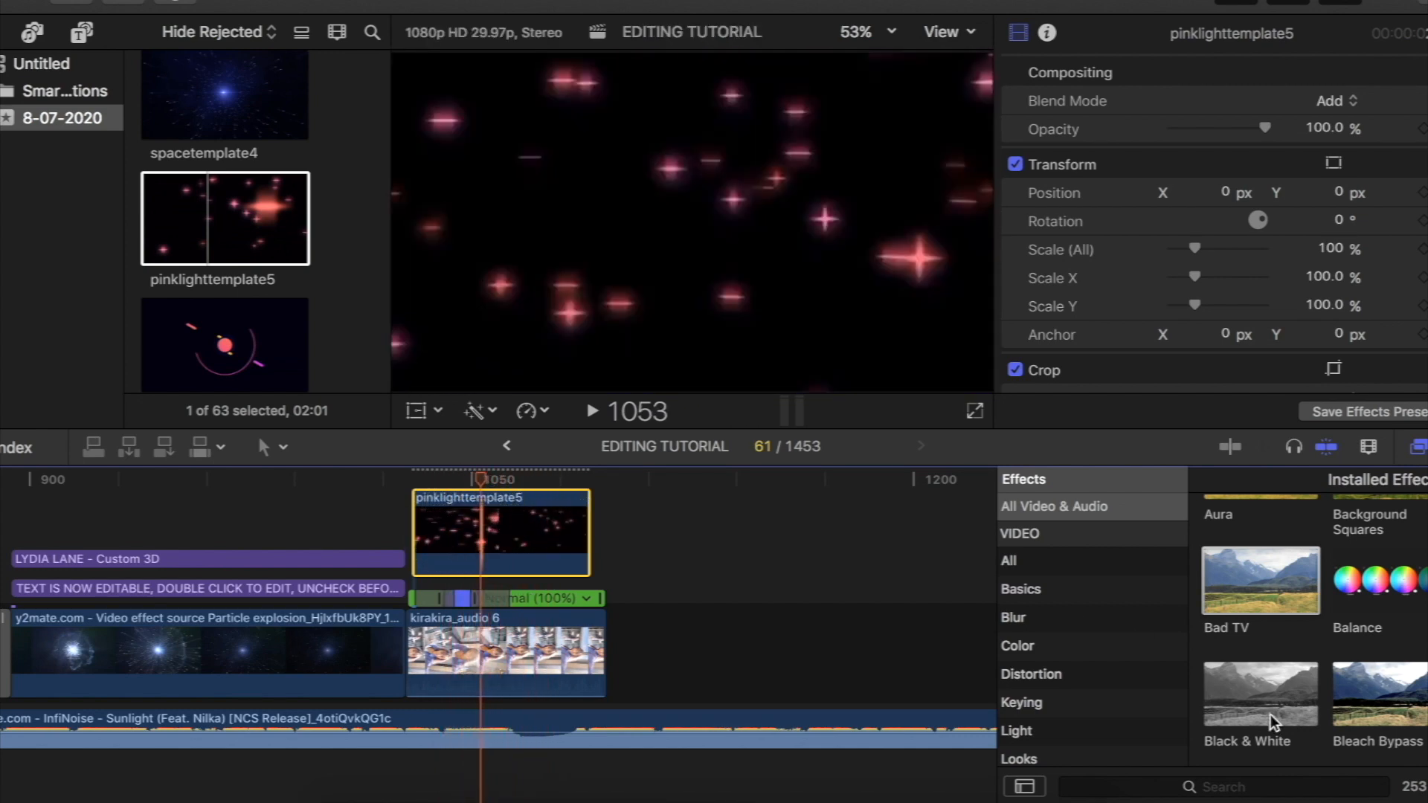
click(1276, 793)
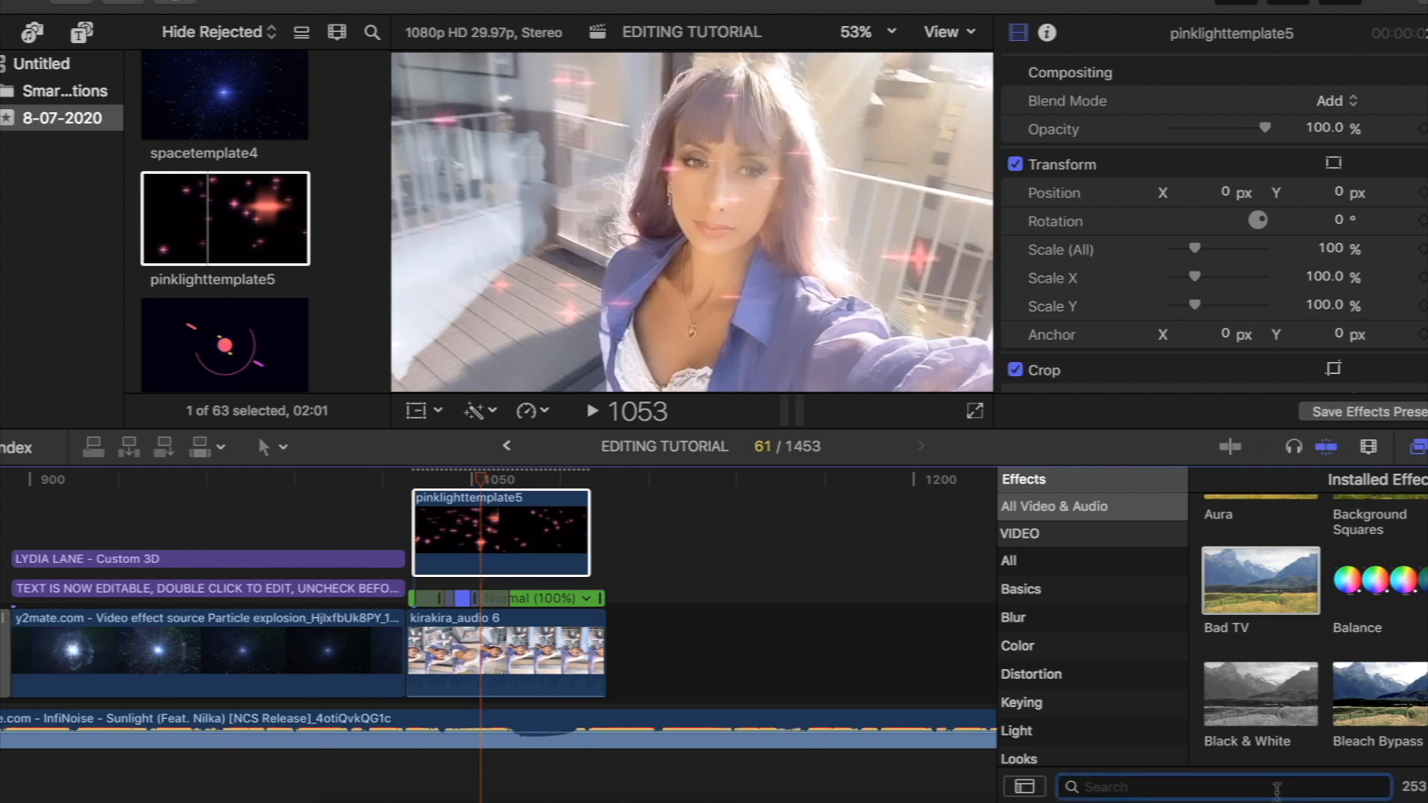
text(mask)
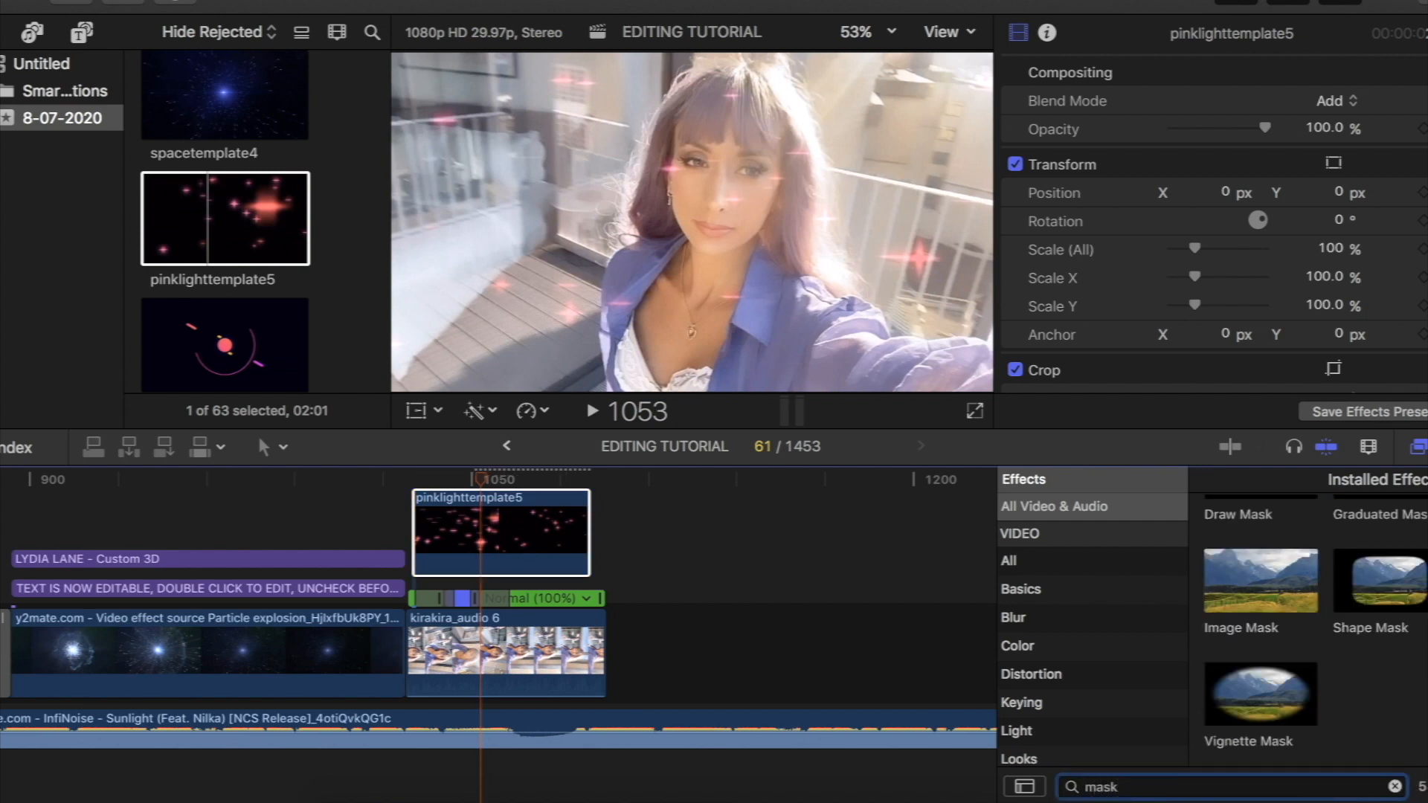
drag(1390, 639, 500, 537)
- Fit the Shape Mask around the woman's head and upper chest with a Radius of 232.63, and invert the mask
drag(549, 223, 614, 220)
drag(701, 220, 728, 192)
drag(724, 71, 724, 78)
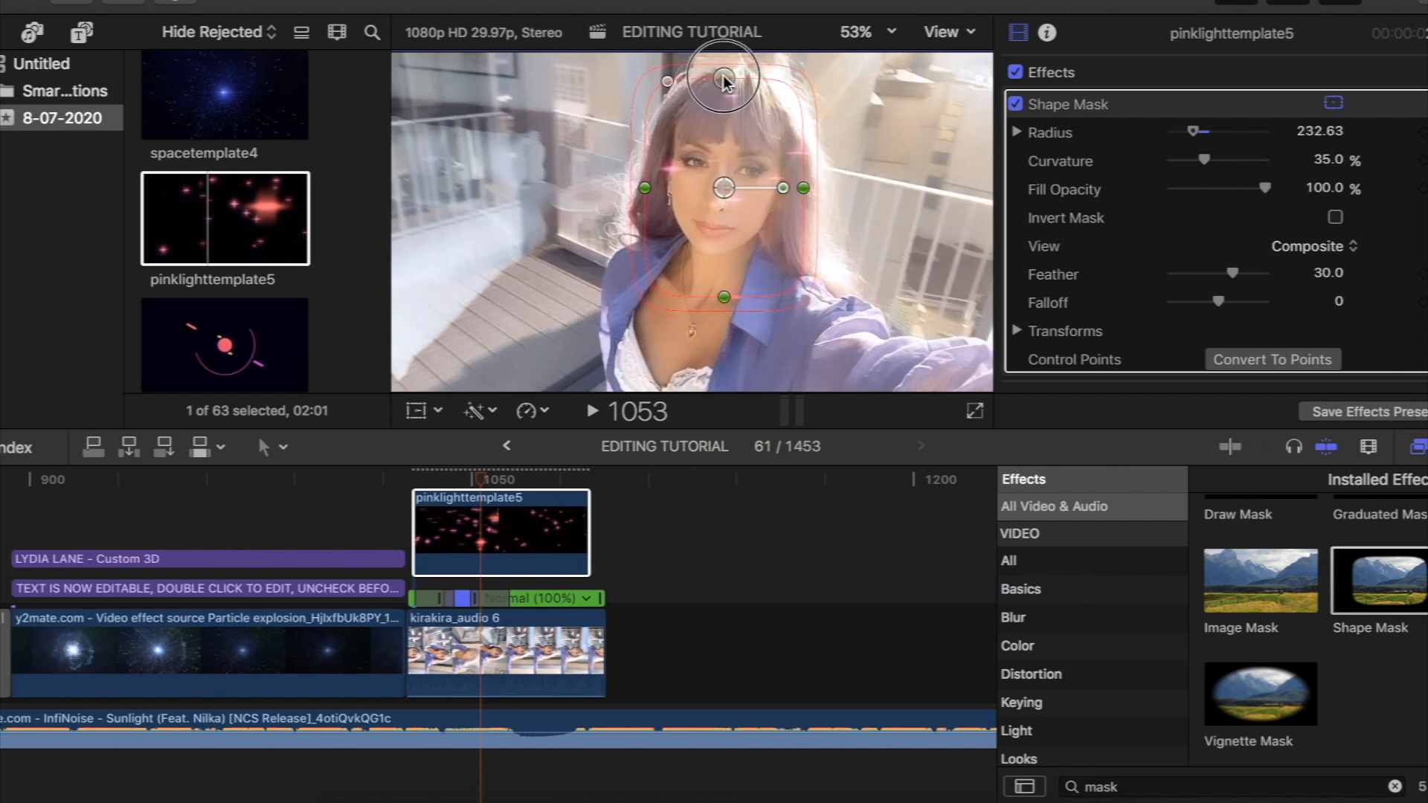
click(1335, 218)
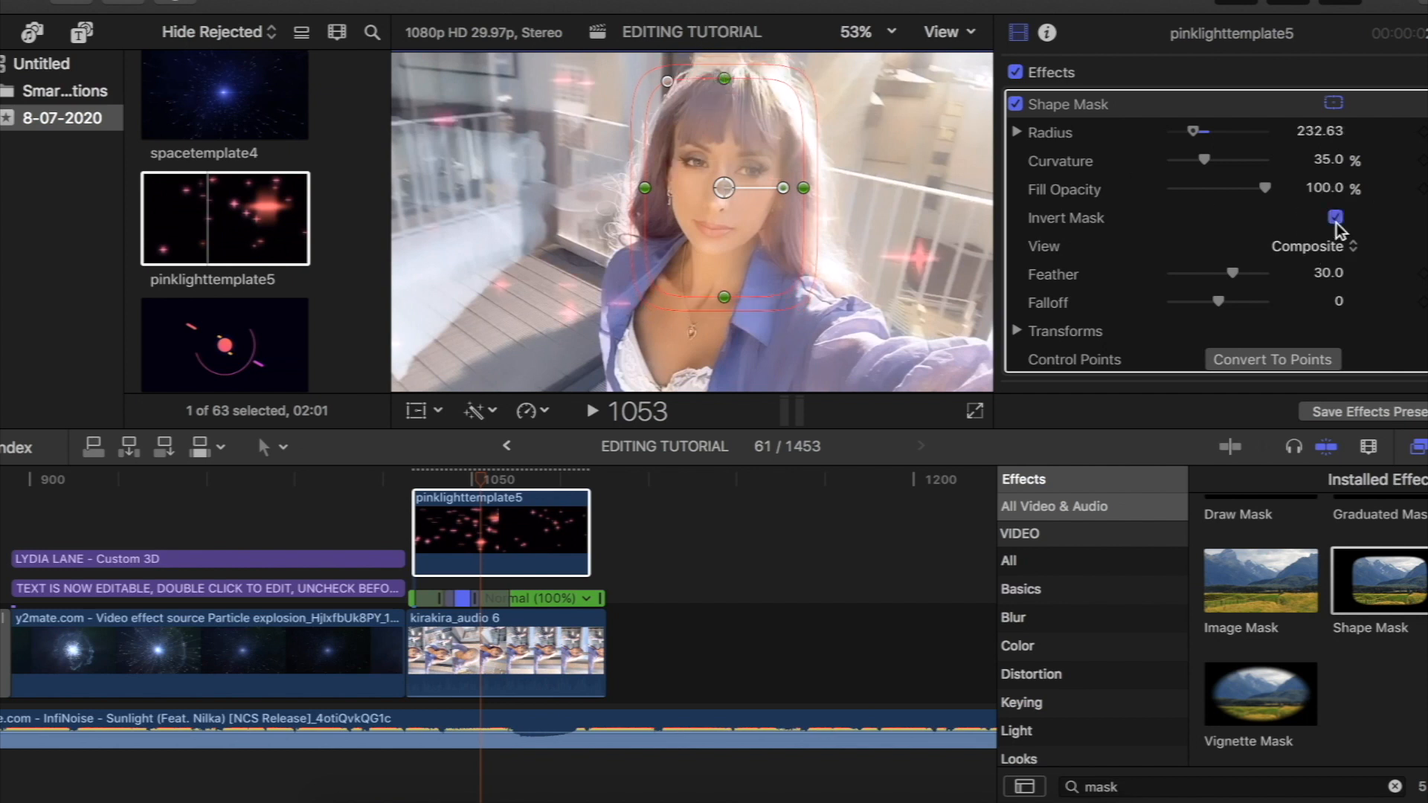
- Trim the end of kirakira_audio 6 to the overlay's end and combine both clips into a compound clip named EDITING TUTORIAL Clip
mouse_move(482, 478)
mouse_down()
mouse_move(430, 487)
mouse_move(564, 484)
mouse_move(484, 484)
mouse_up()
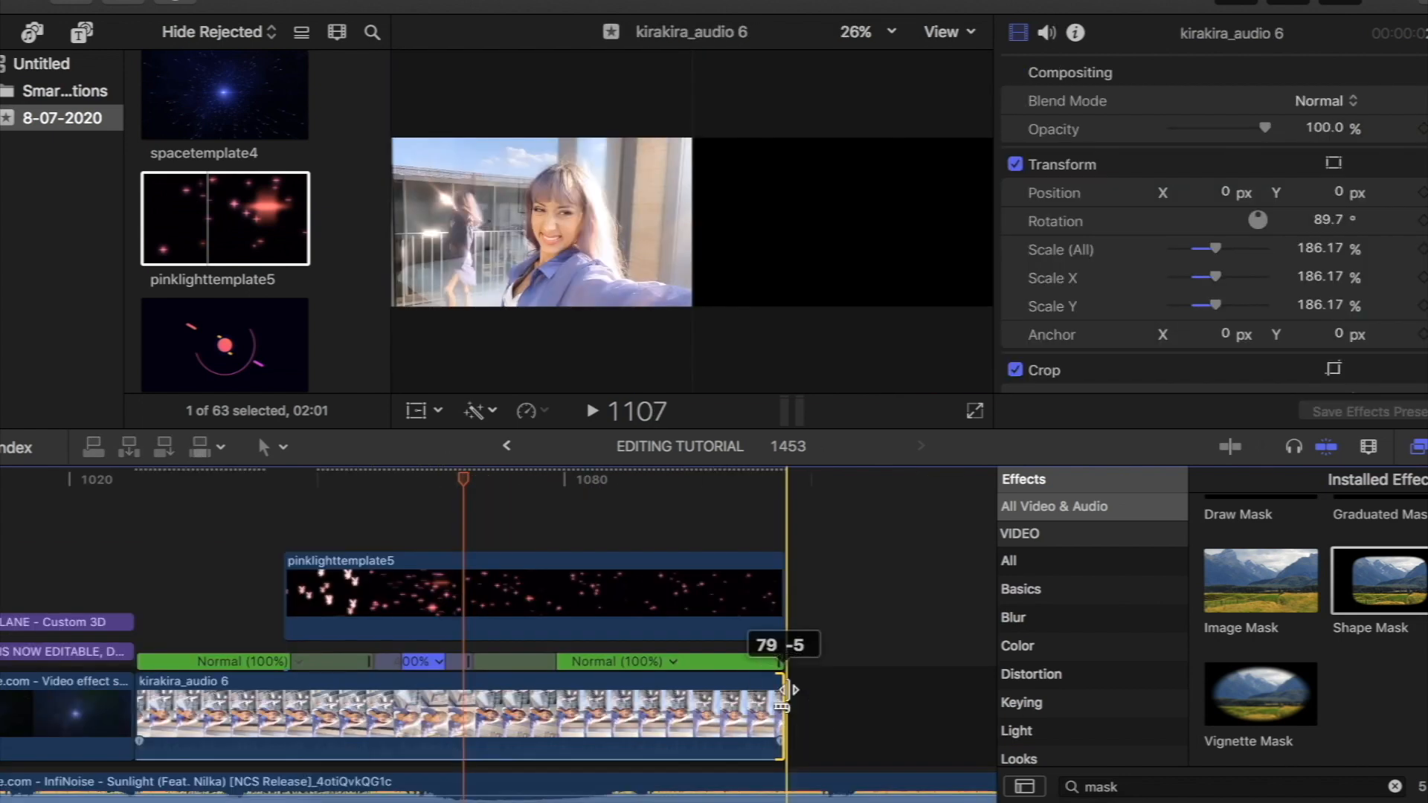
drag(783, 691, 783, 691)
drag(436, 512, 568, 730)
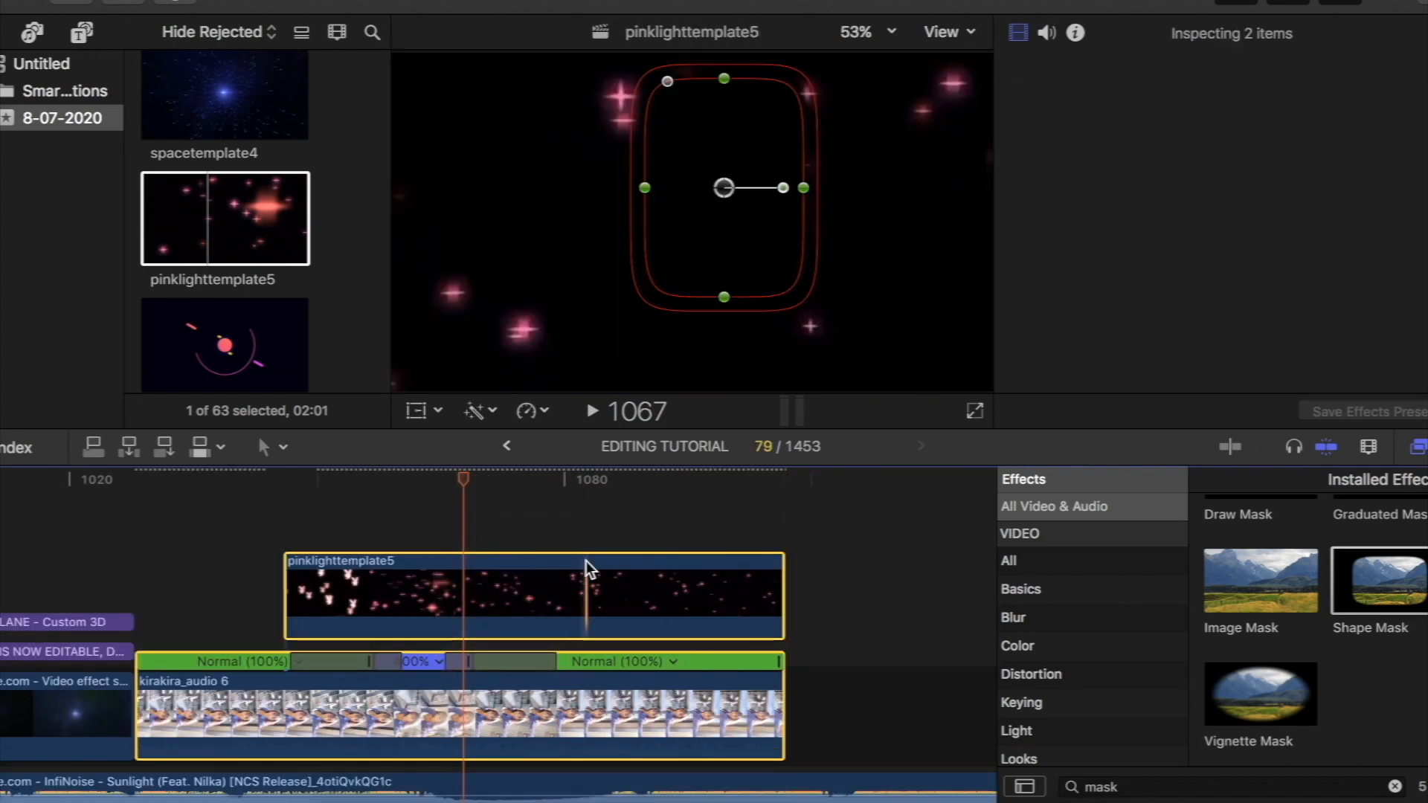
right_click(586, 561)
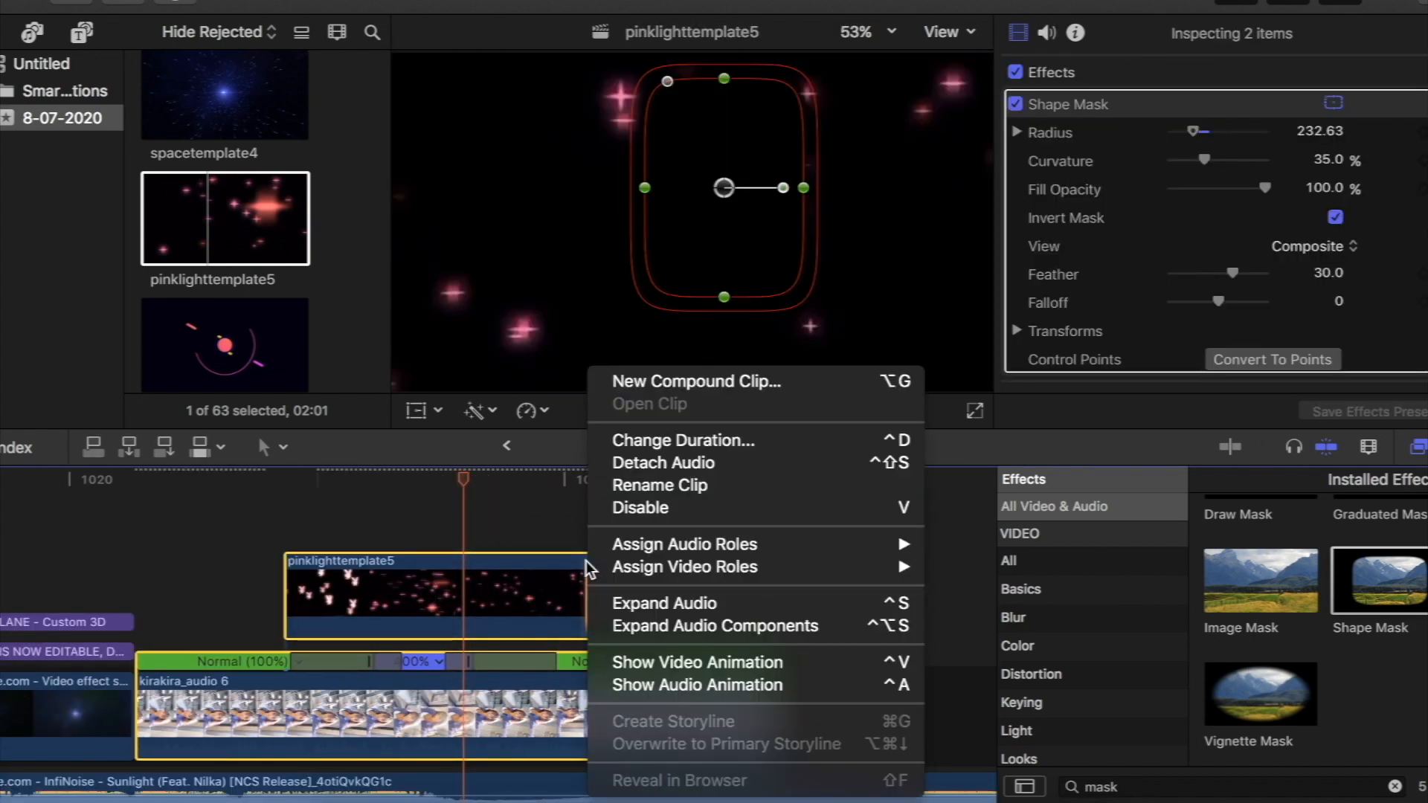
click(723, 383)
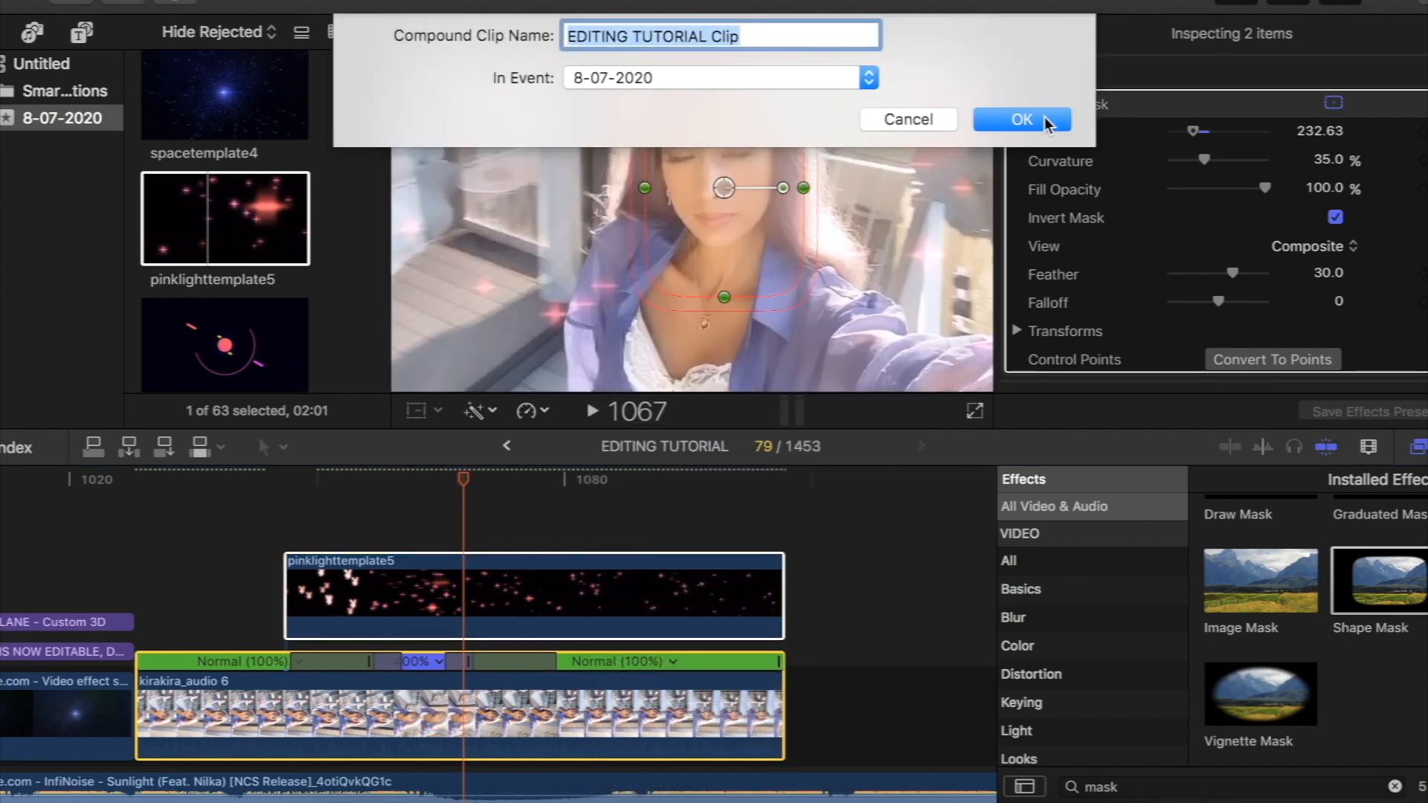
click(1050, 123)
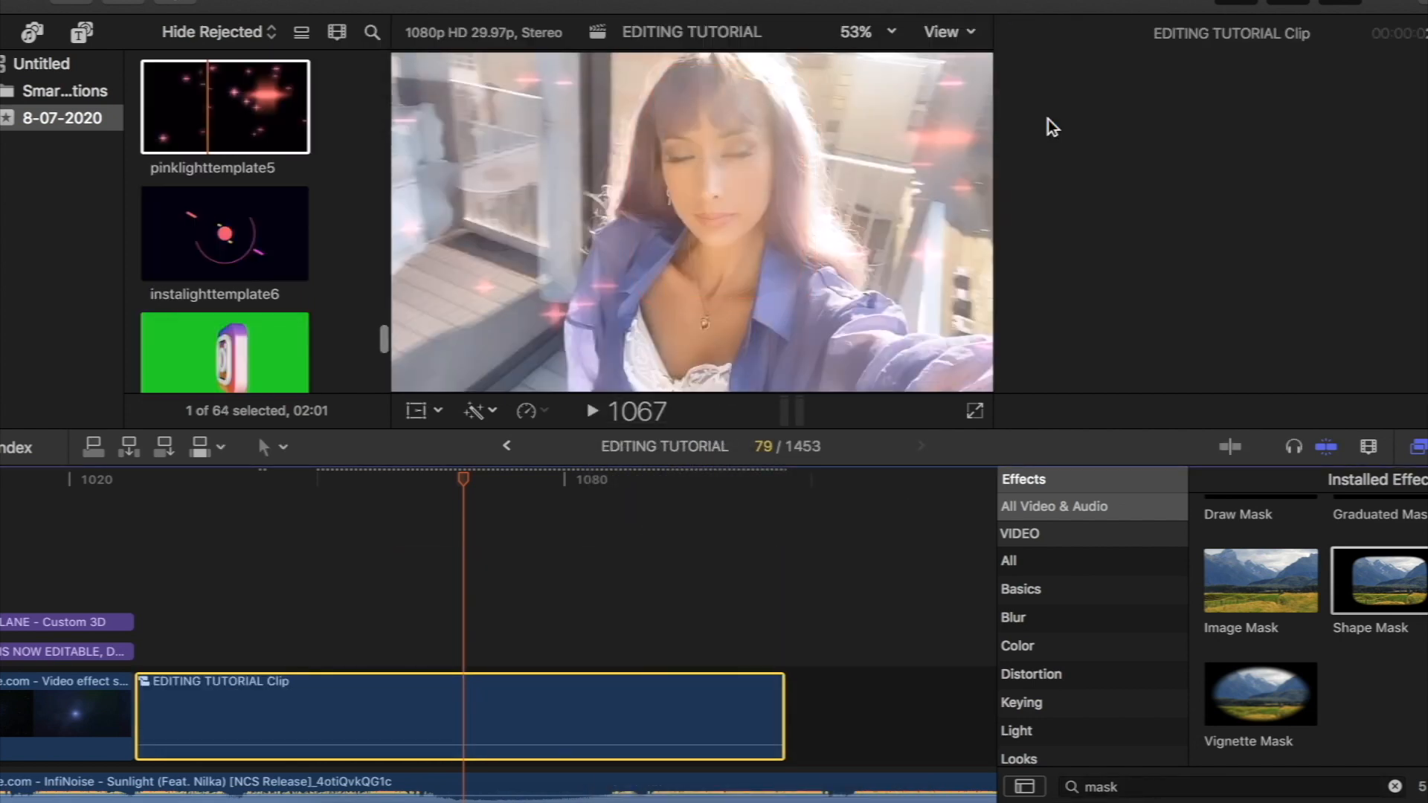
- Trim about 16 frames off the start of the EDITING TUTORIAL Clip compound clip
drag(461, 479, 349, 629)
scroll(349, 629, left, 5)
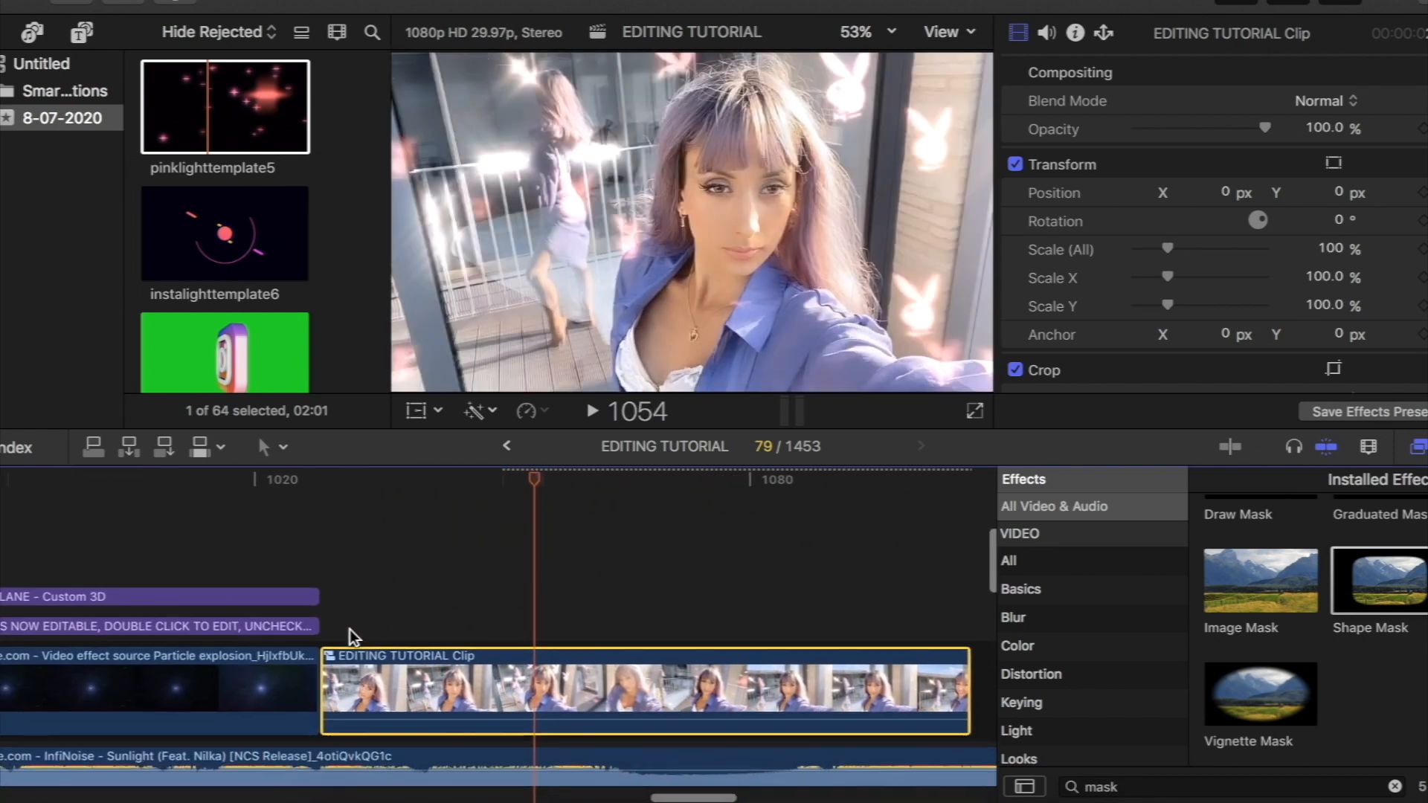
drag(331, 677, 456, 693)
- Add the 5 Hexagon Tunnel transition between the particle explosion clip and the compound clip, and preview it at the cut
scroll(1216, 646, up, 1)
scroll(1108, 642, down, 5)
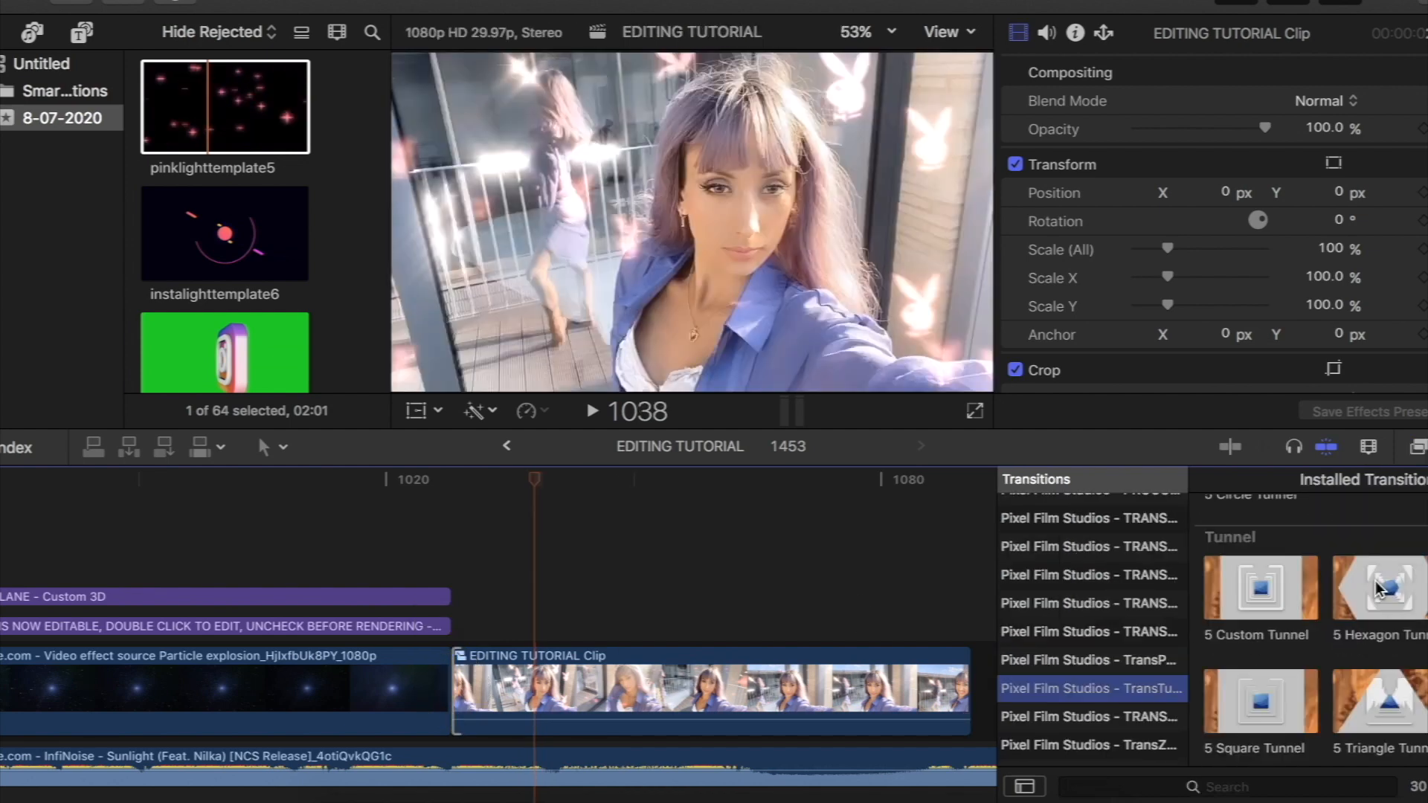
drag(1327, 596, 467, 700)
drag(533, 469, 457, 487)
- Move the shirt, purple satin, skyscraper, pink wp4826952 and blue fabric still images beneath the particle explosion clip
scroll(1281, 115, down, 8)
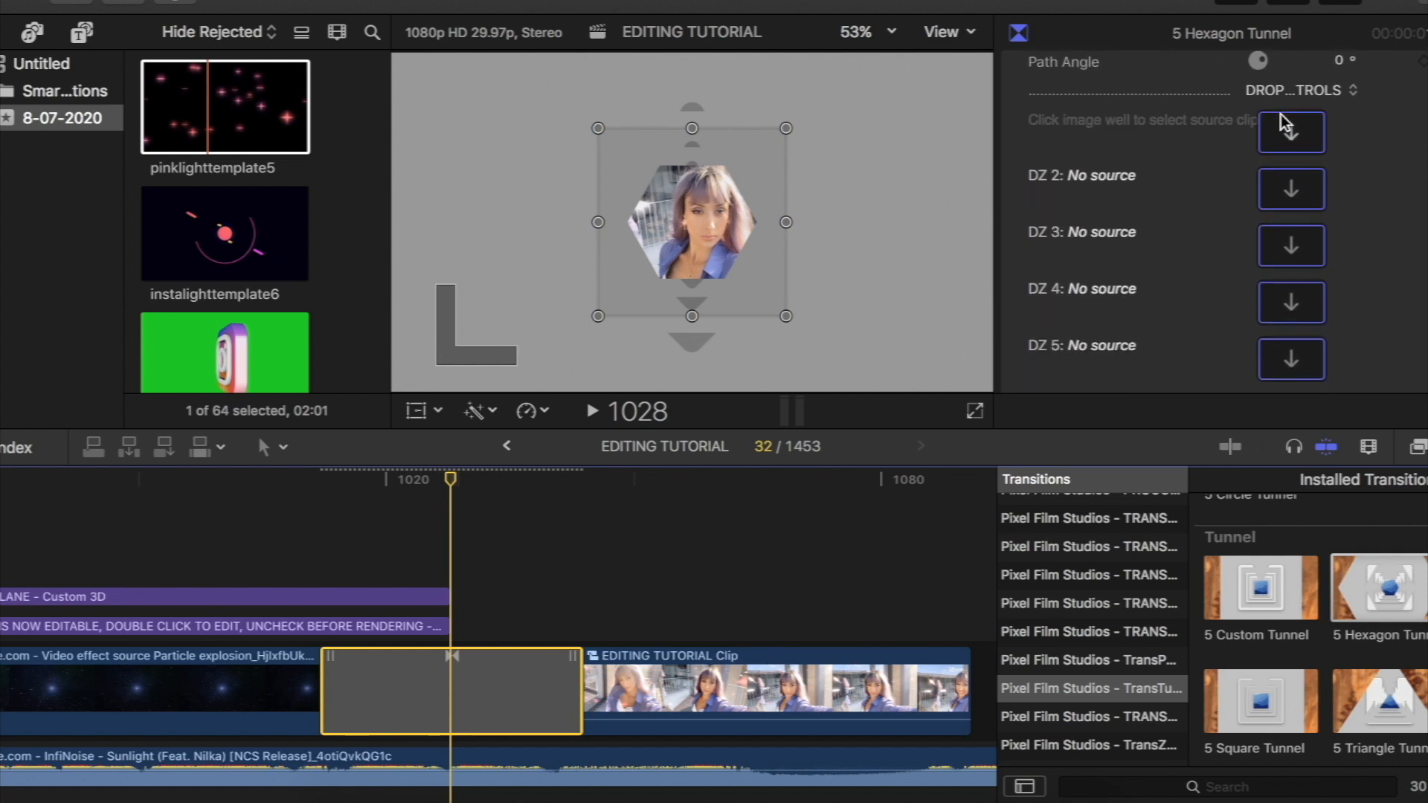
scroll(1281, 121, down, 1)
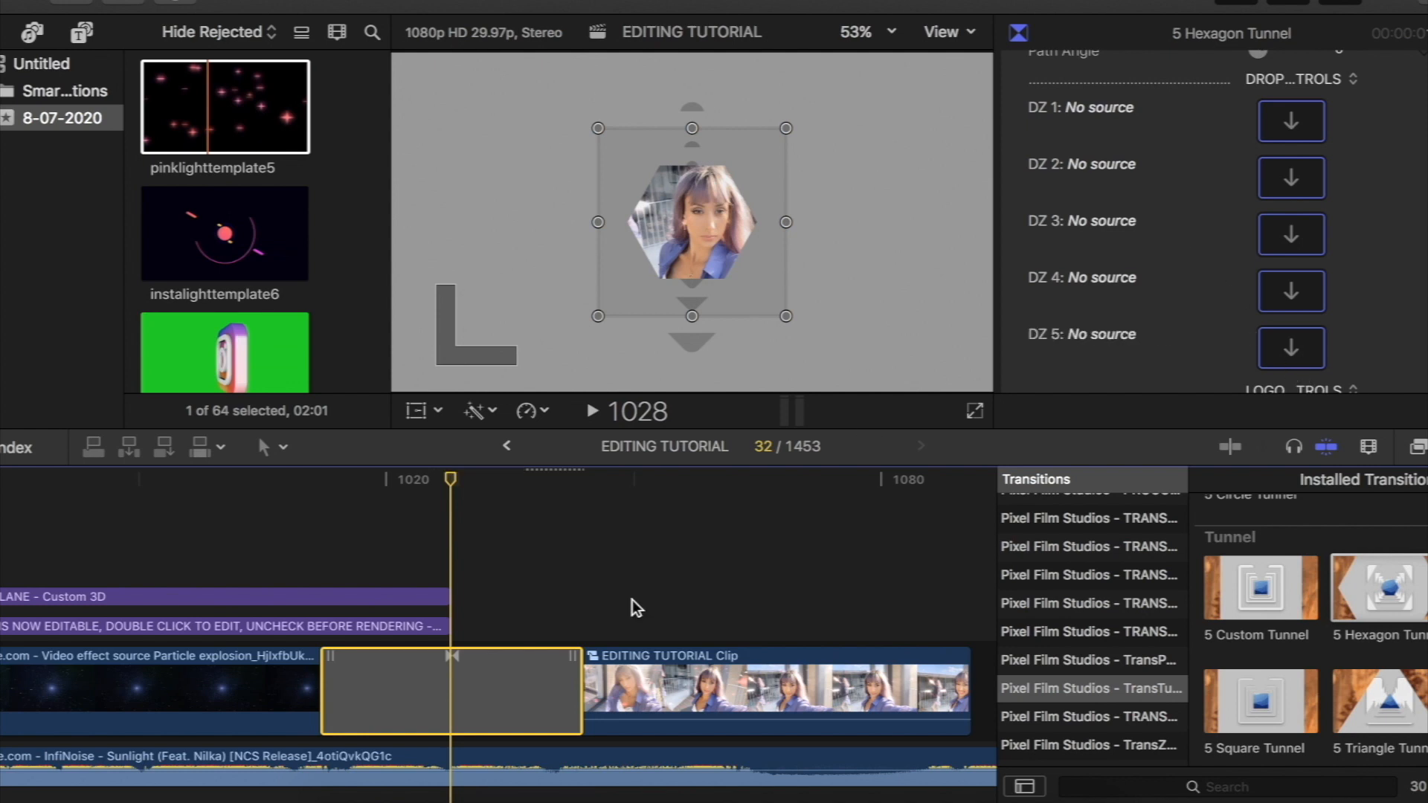
key(super+minus)
key(super+minus)
key(super+minus)
key(super+minus)
scroll(632, 599, down, 5)
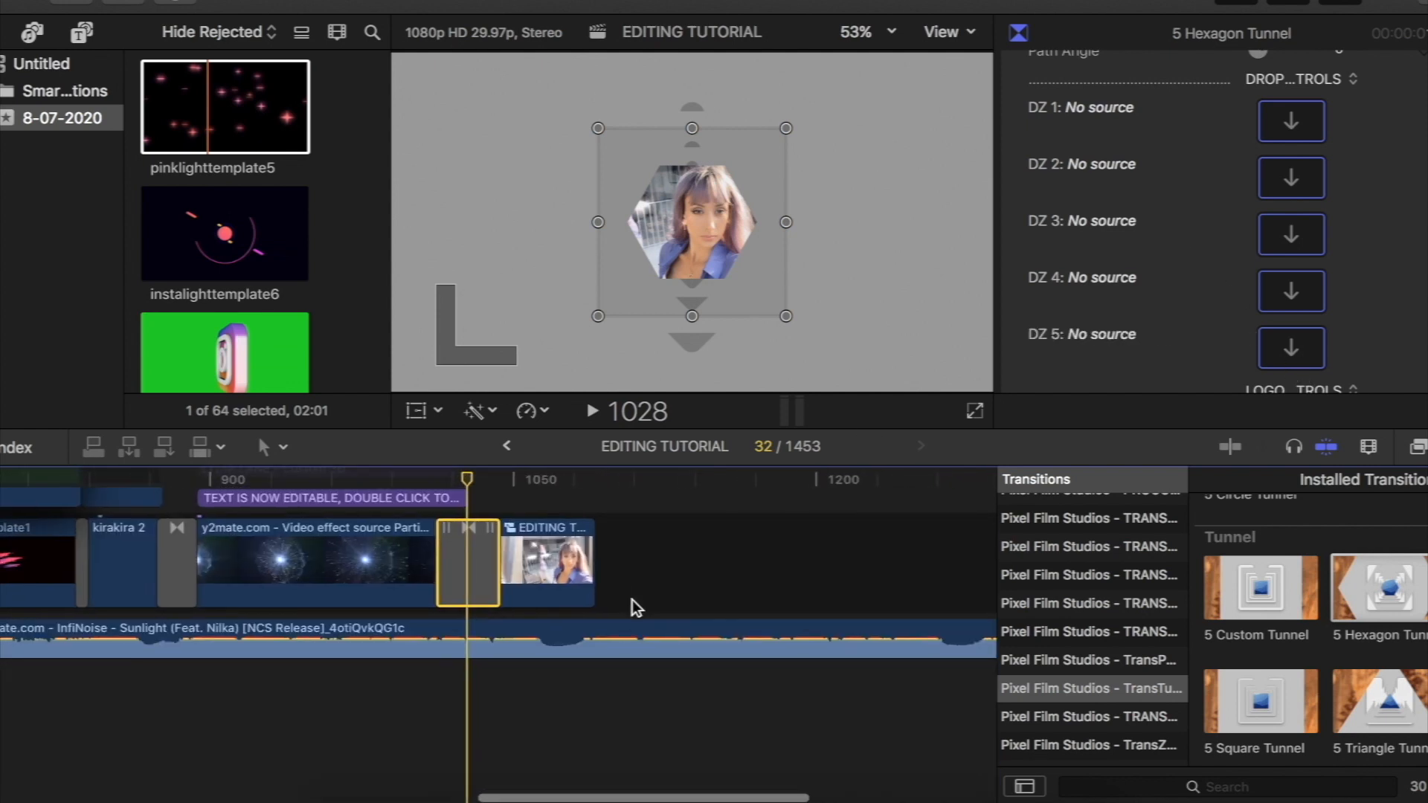
scroll(279, 330, down, 5)
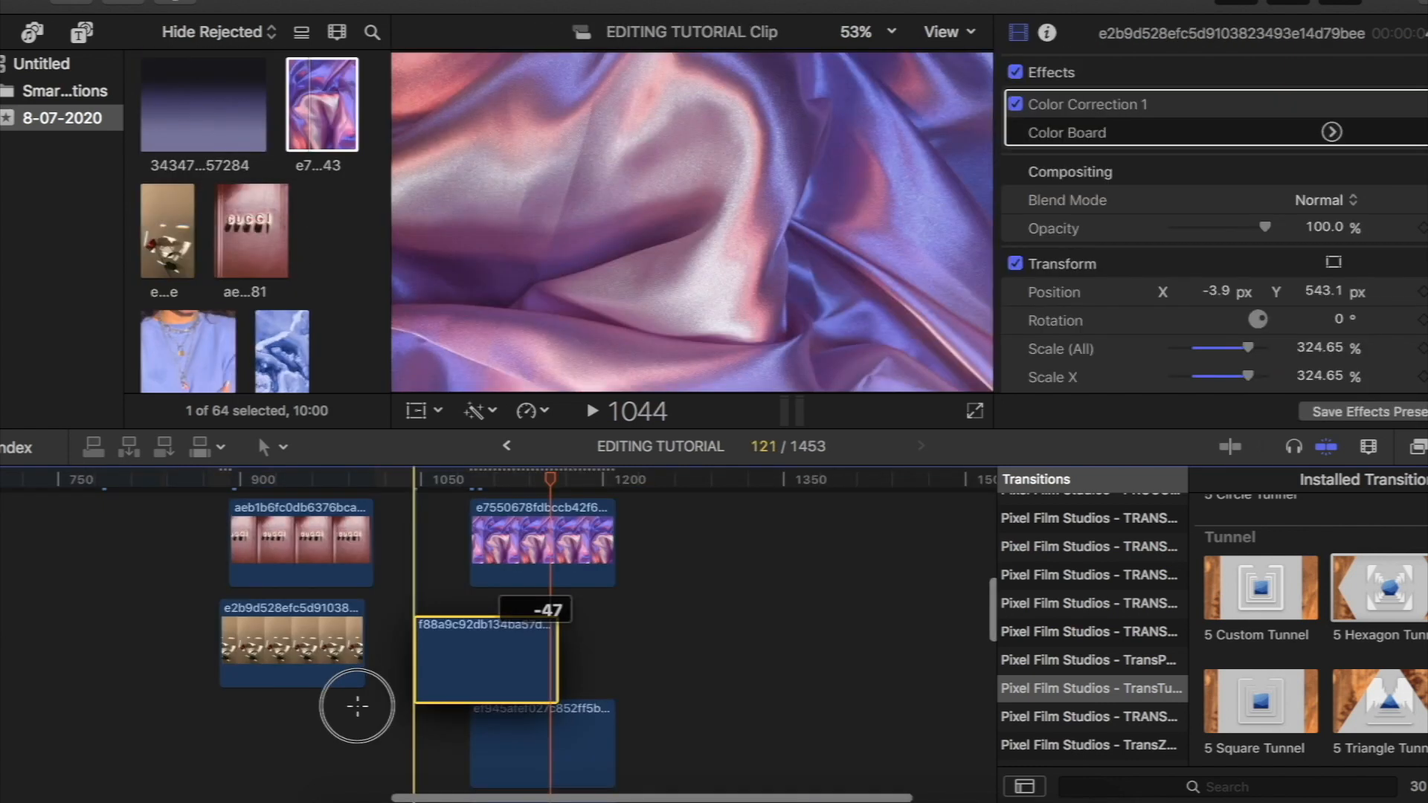
drag(357, 707, 284, 727)
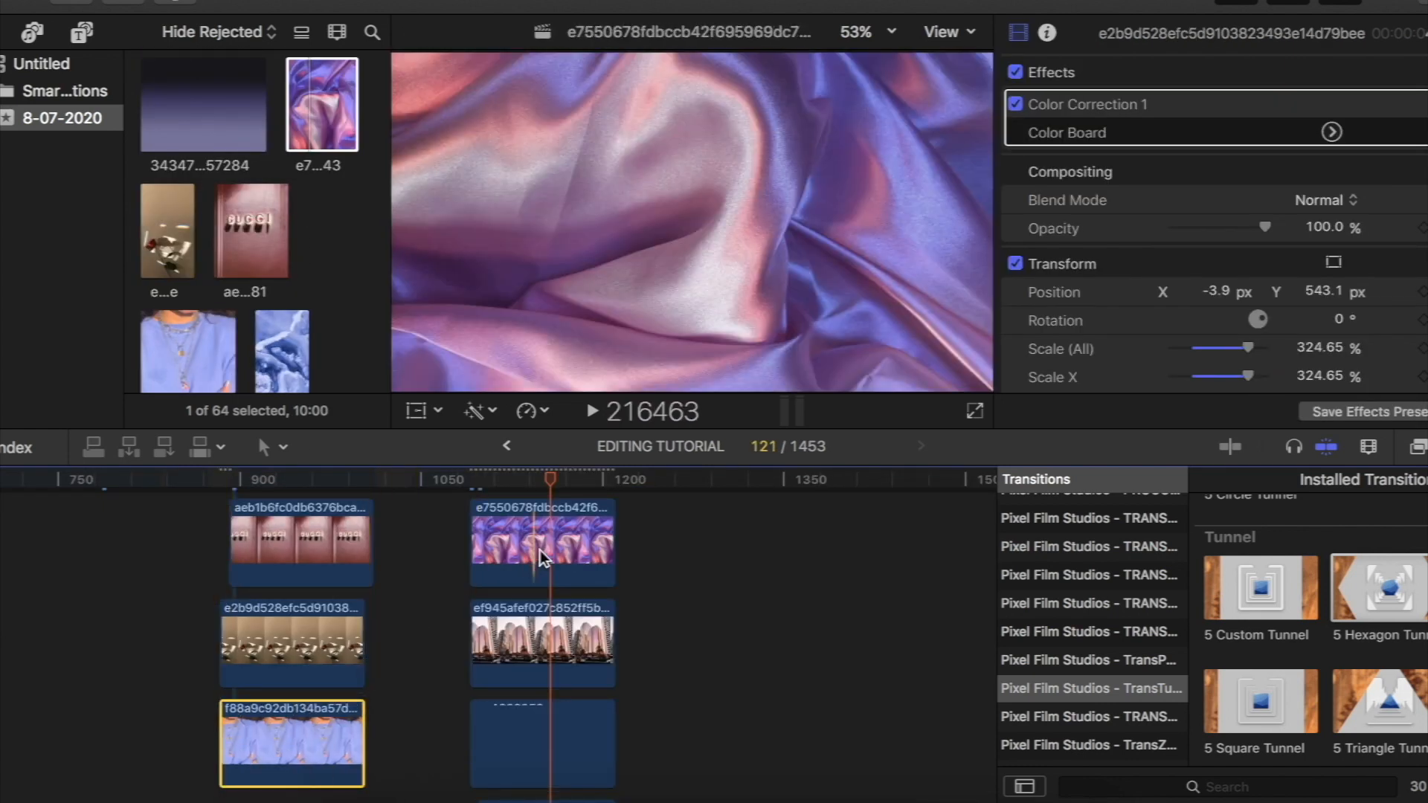
drag(536, 552, 313, 638)
drag(536, 554, 313, 607)
drag(531, 523, 271, 619)
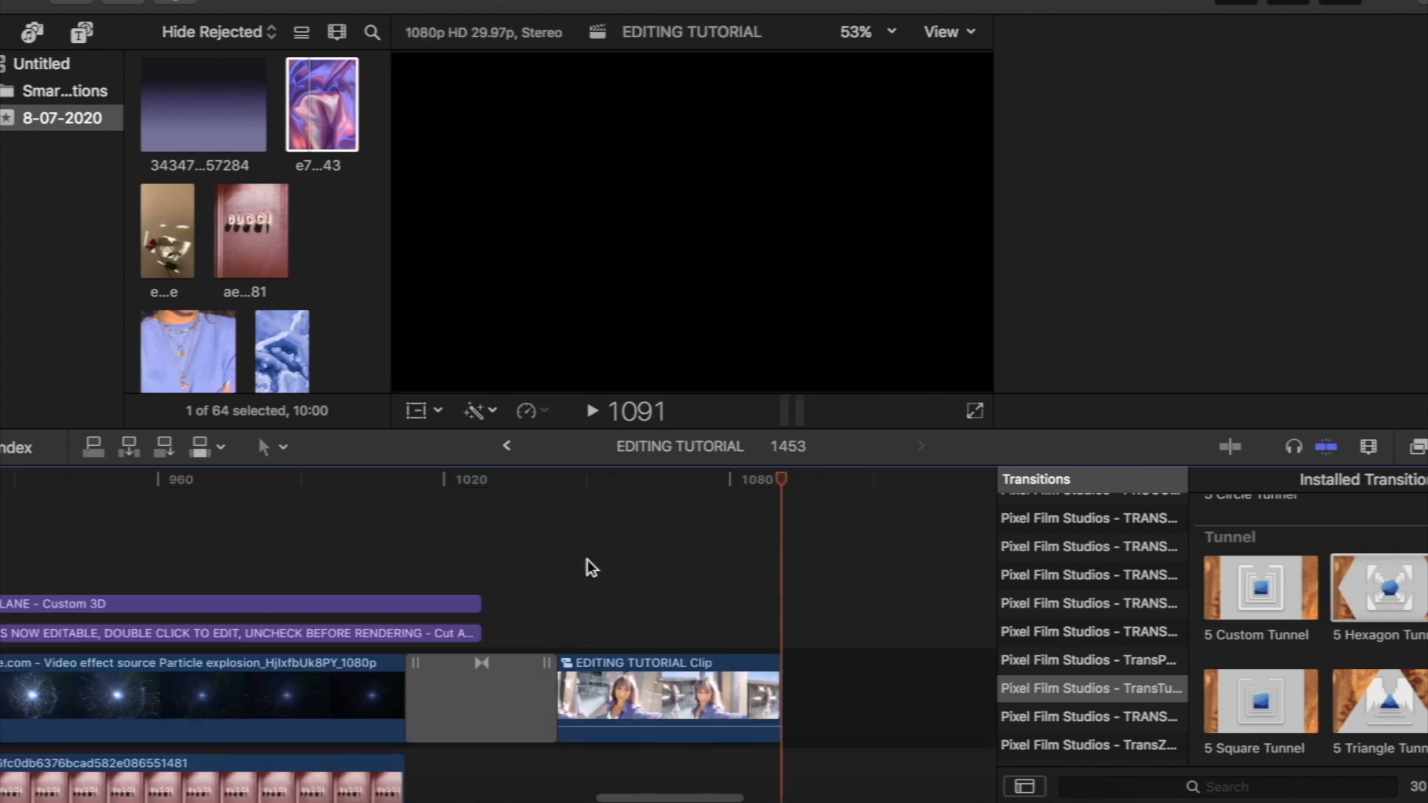
- Assign the blue fabric image c126fa4362eb05abbcc87753e510a78c as the DZ 1 source of the 5 Hexagon Tunnel transition
click(484, 542)
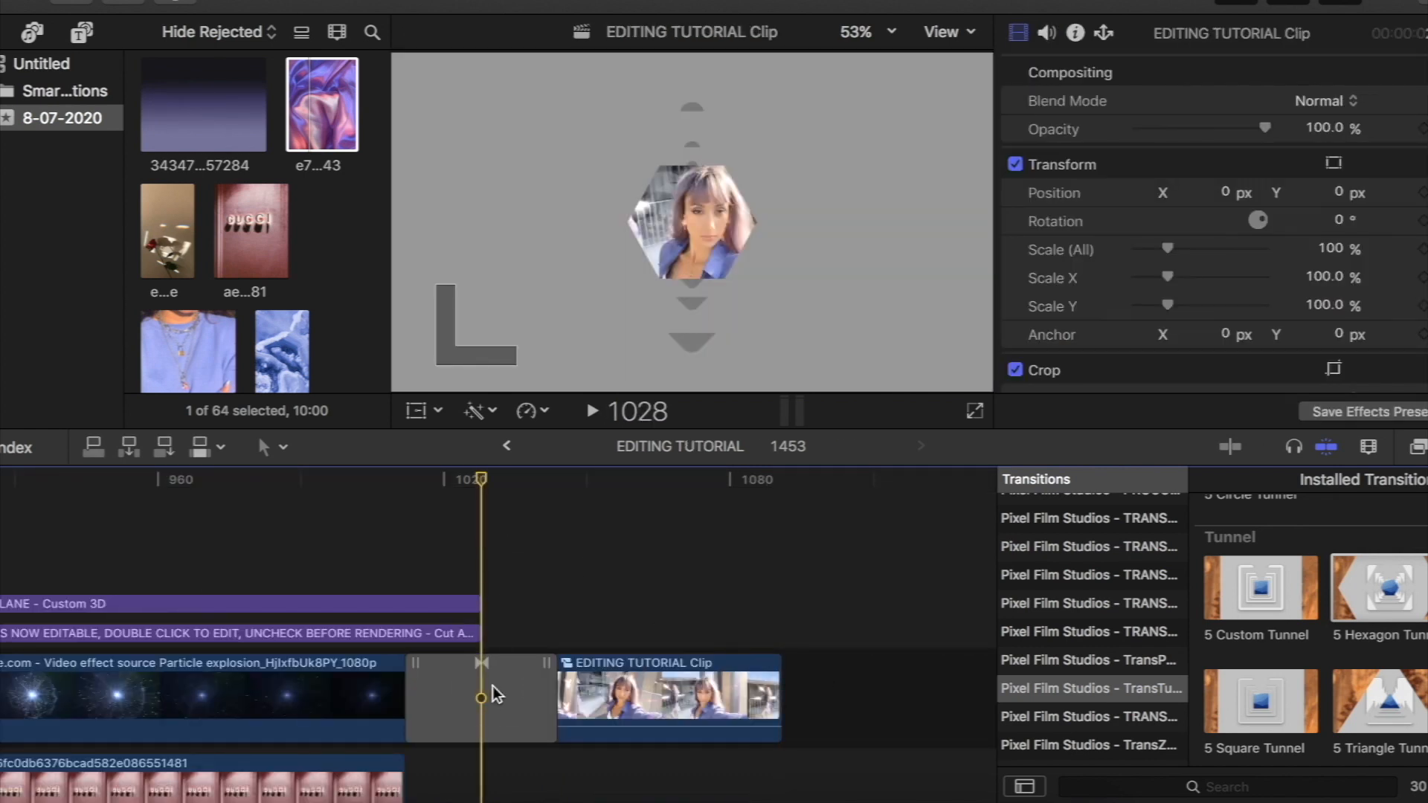
click(495, 694)
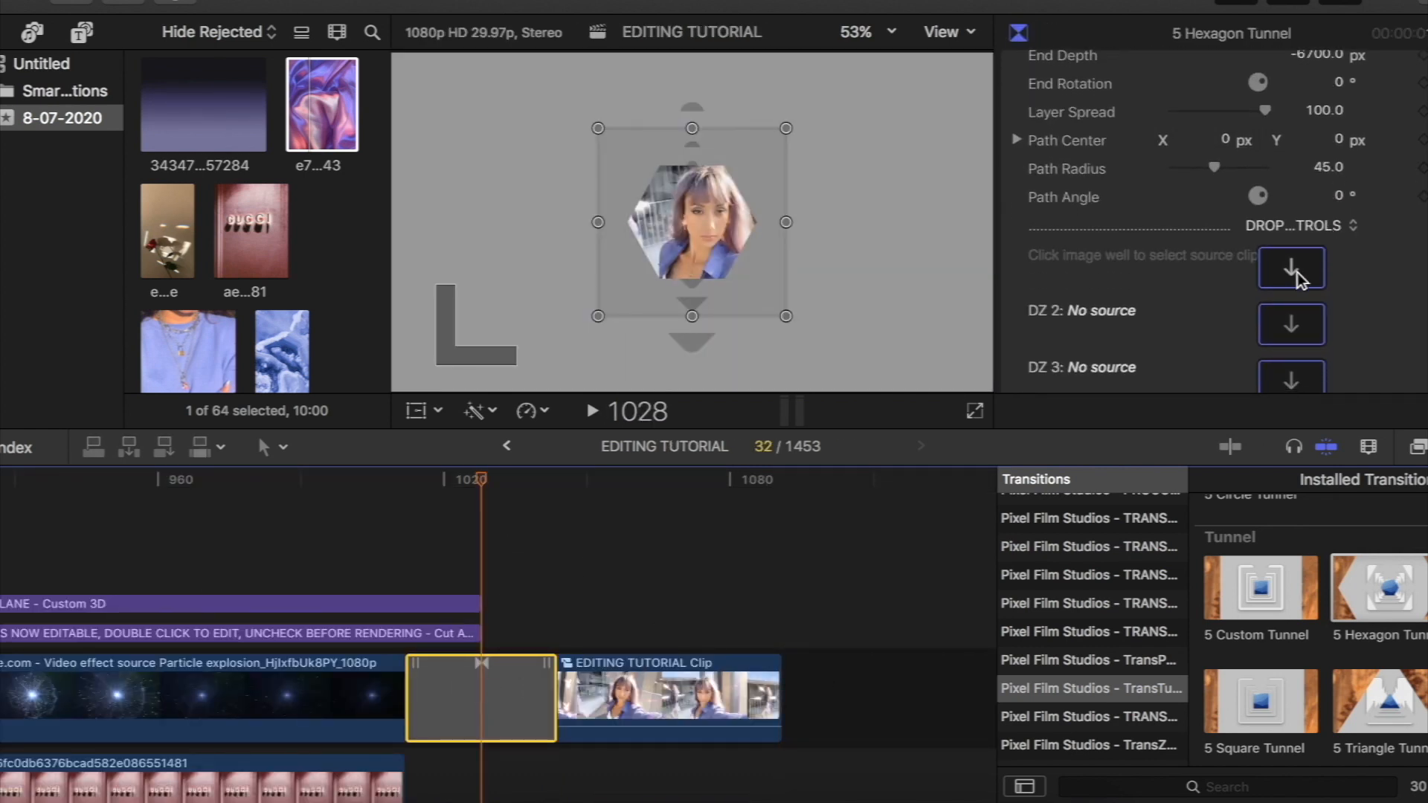
click(1292, 268)
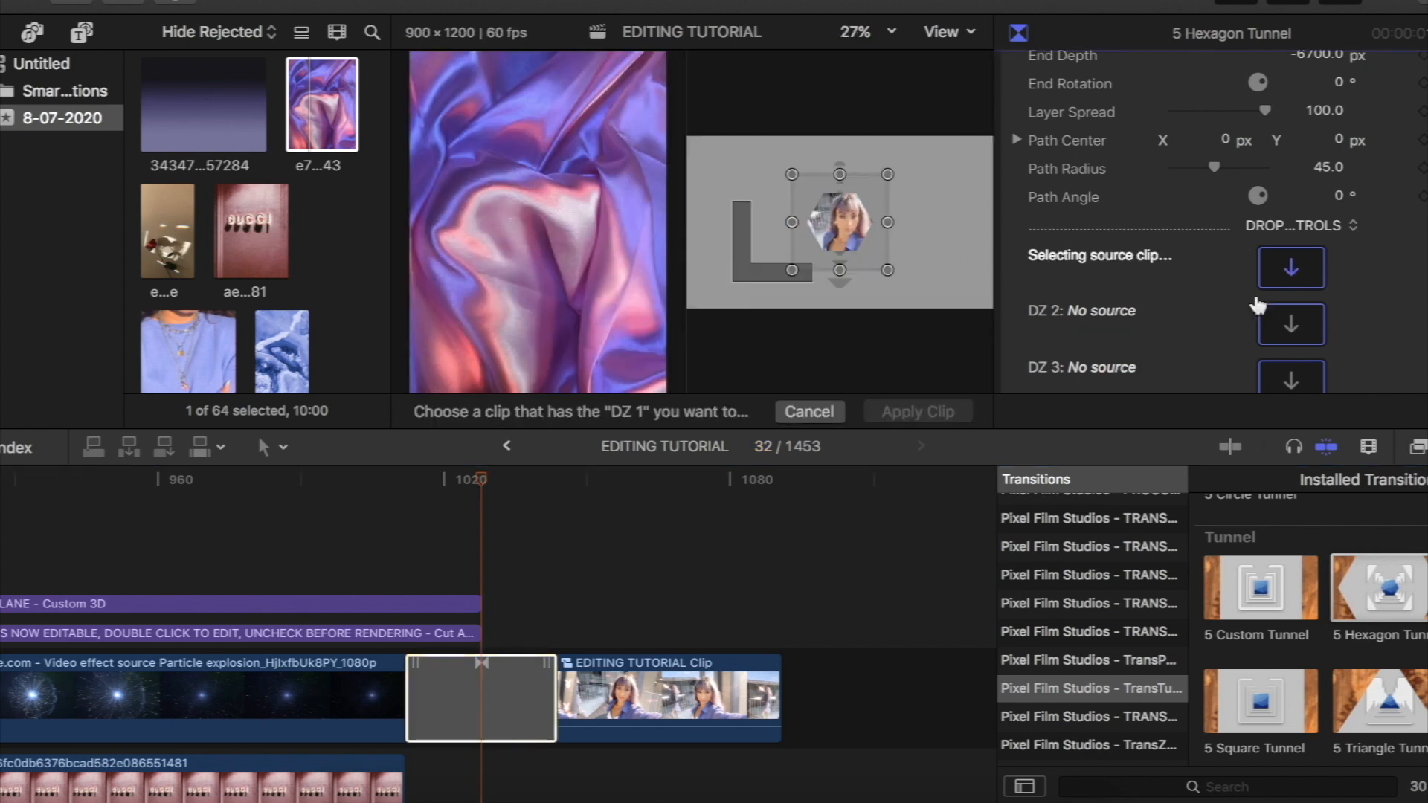
scroll(384, 580, down, 5)
scroll(384, 580, down, 2)
scroll(385, 580, left, 5)
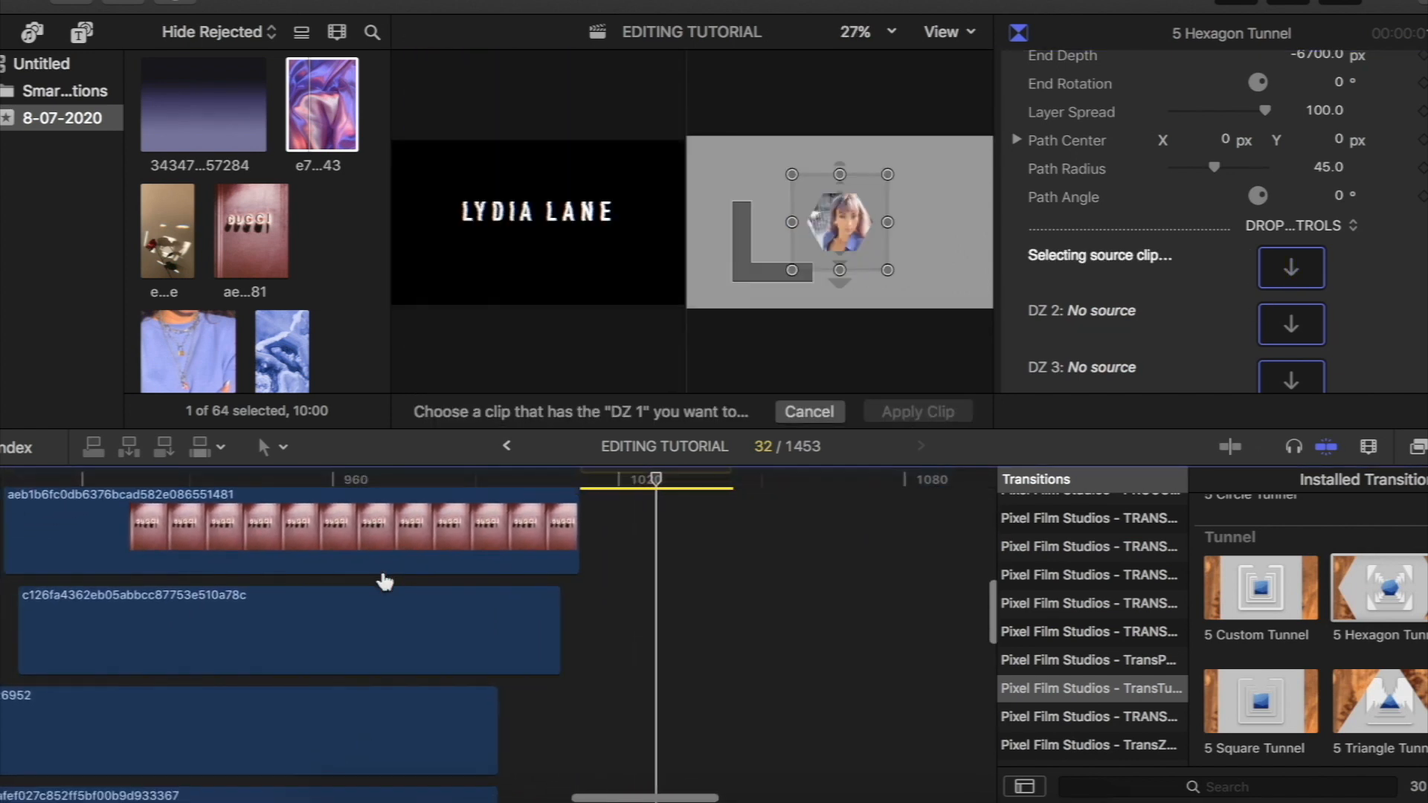
click(437, 538)
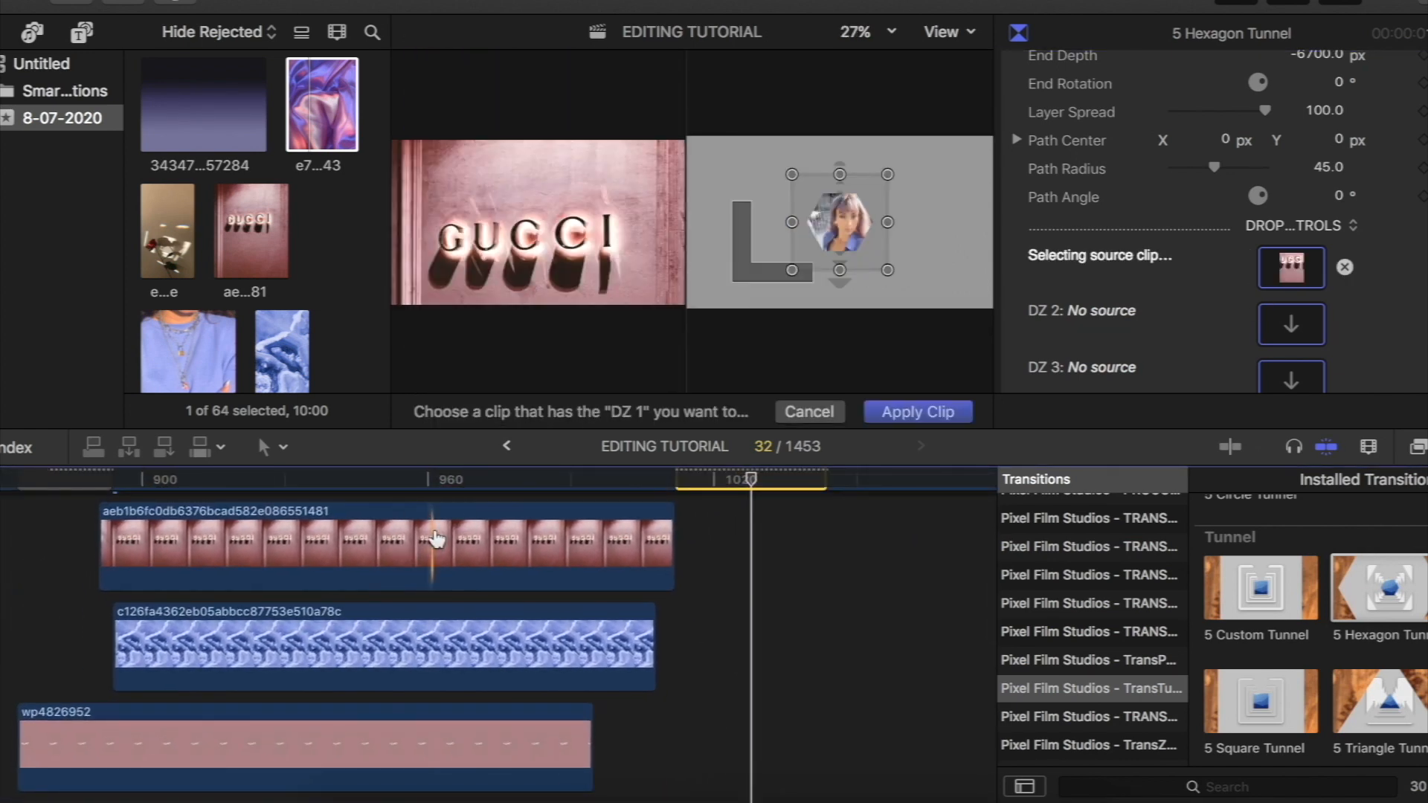
click(421, 649)
click(416, 757)
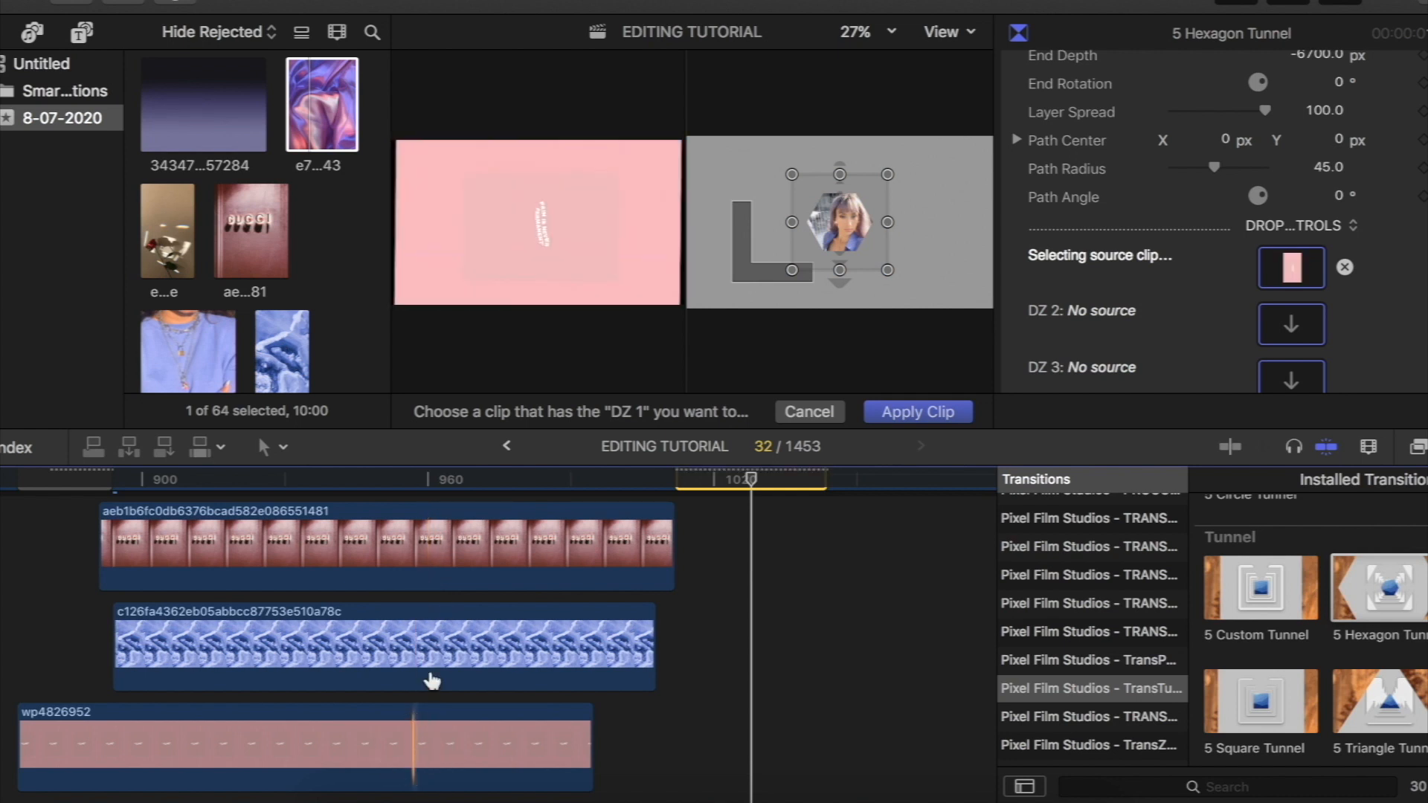
click(447, 651)
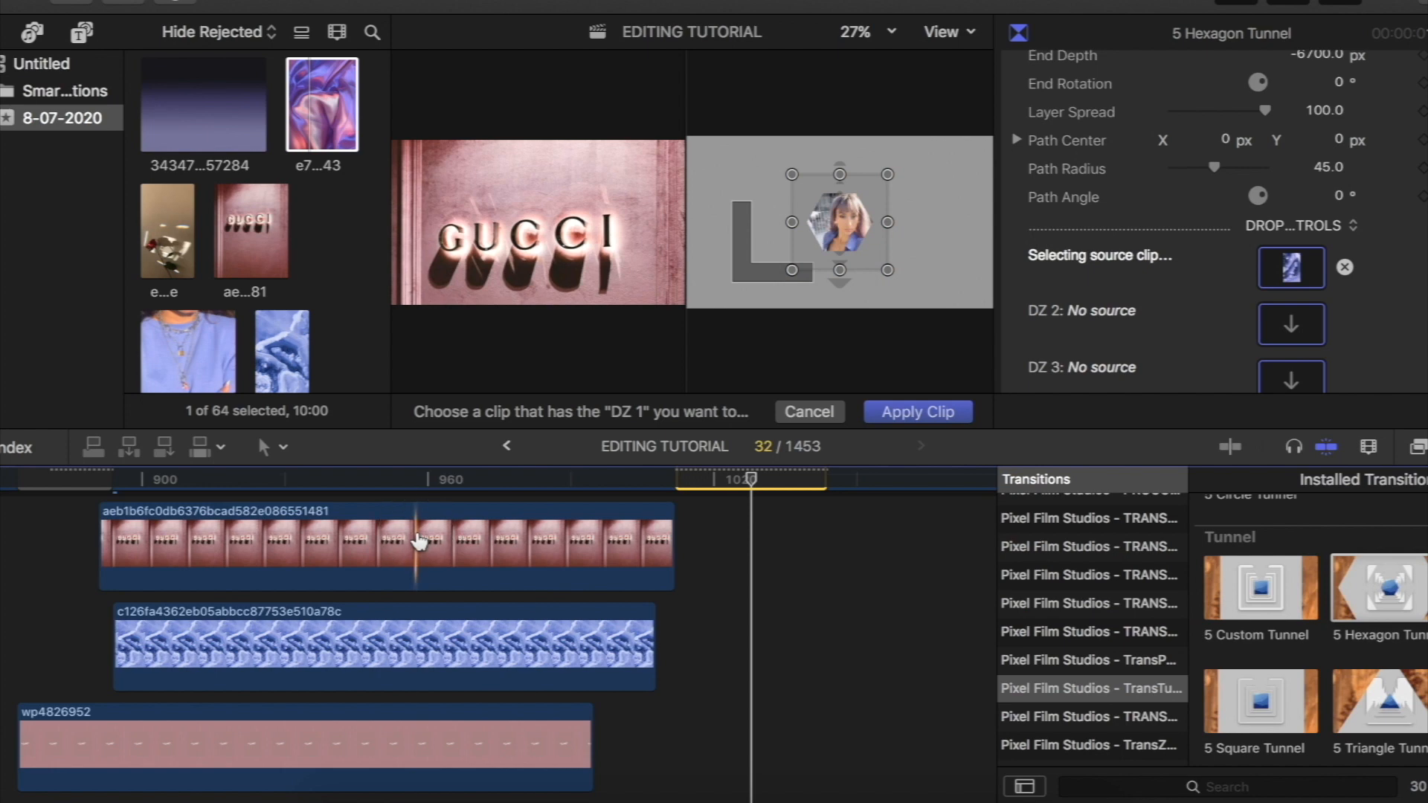
- Try the Gucci sign image as the transition's DZ 2 source, then assign the skyscraper image ef945afef027c852ff5bf00b9d933367 instead
click(418, 524)
click(1296, 381)
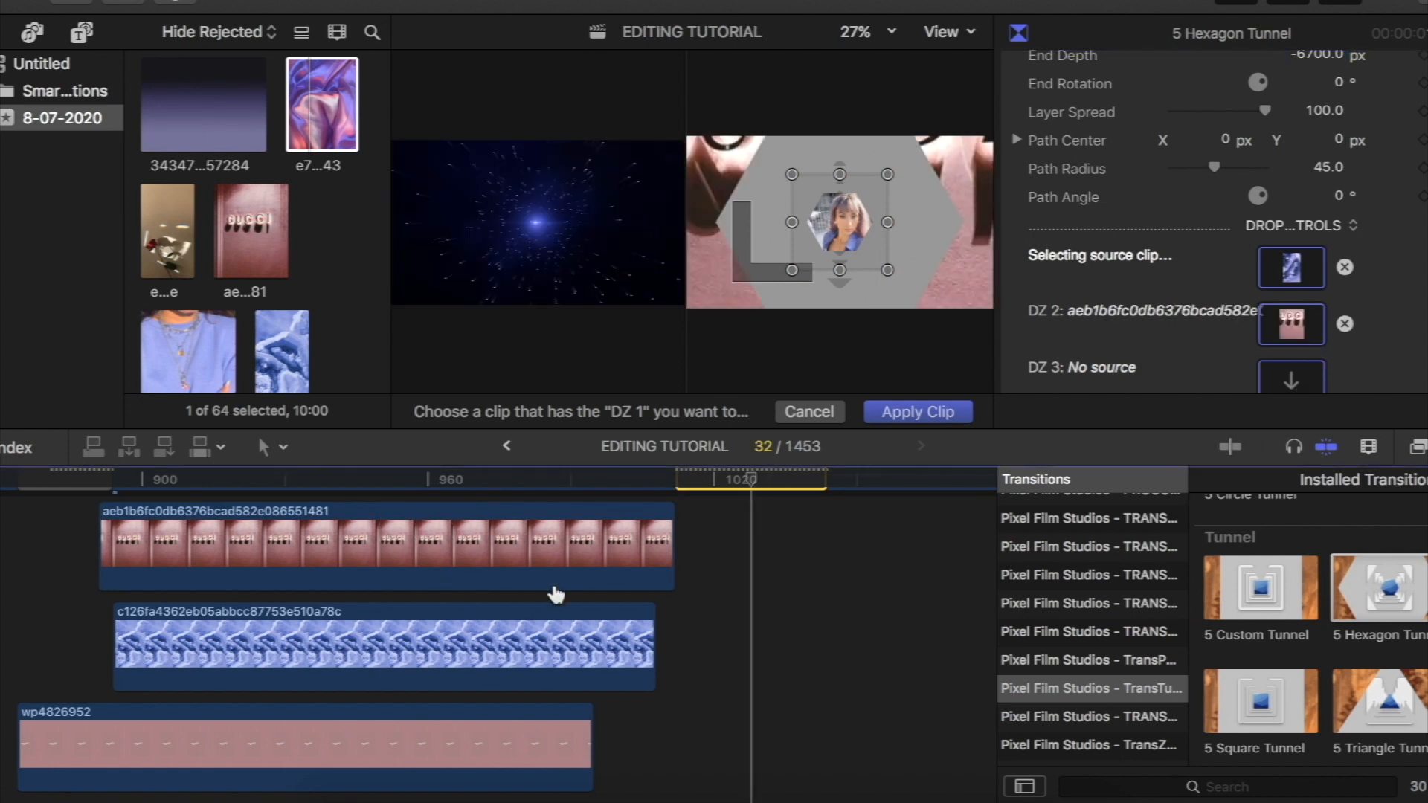
scroll(551, 593, down, 5)
click(484, 696)
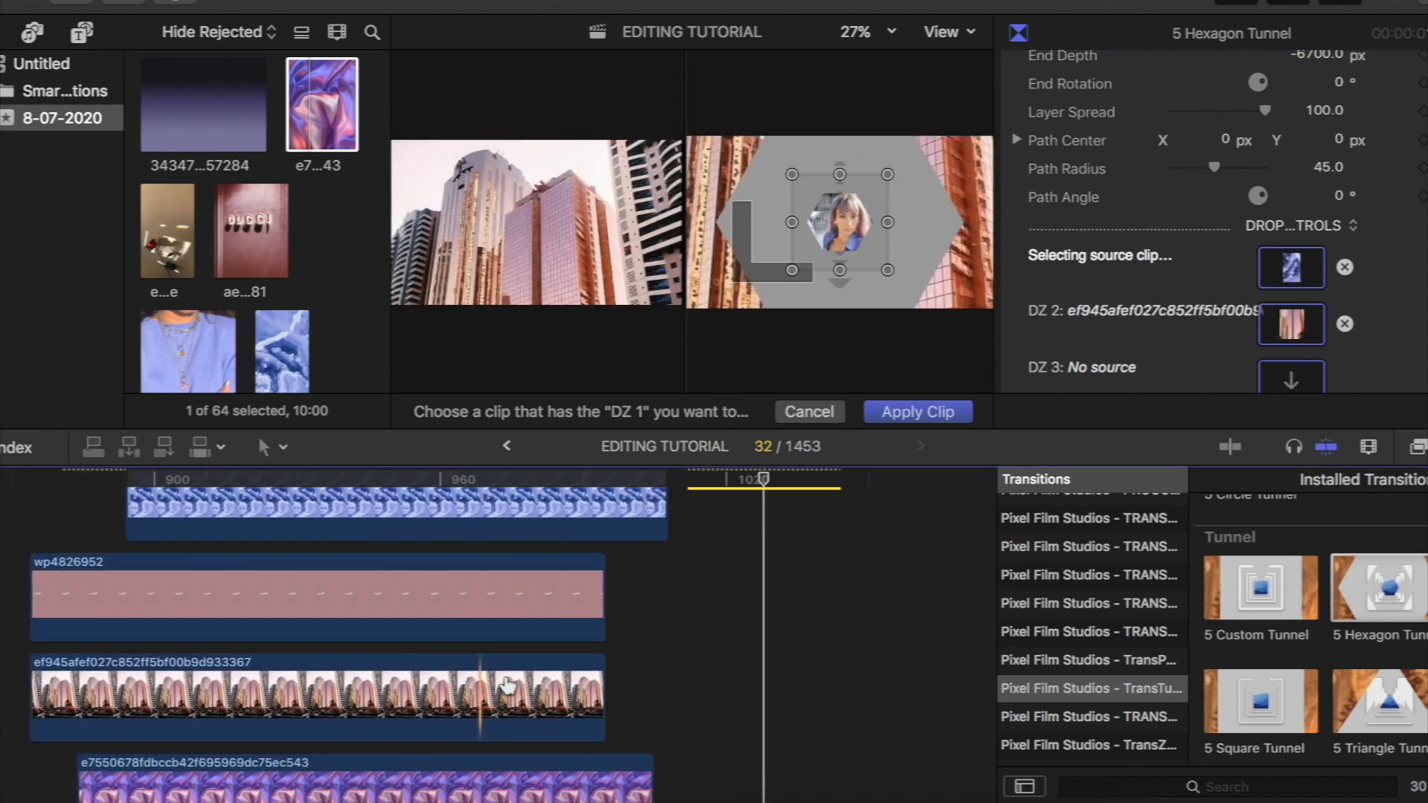
scroll(1295, 270, down, 2)
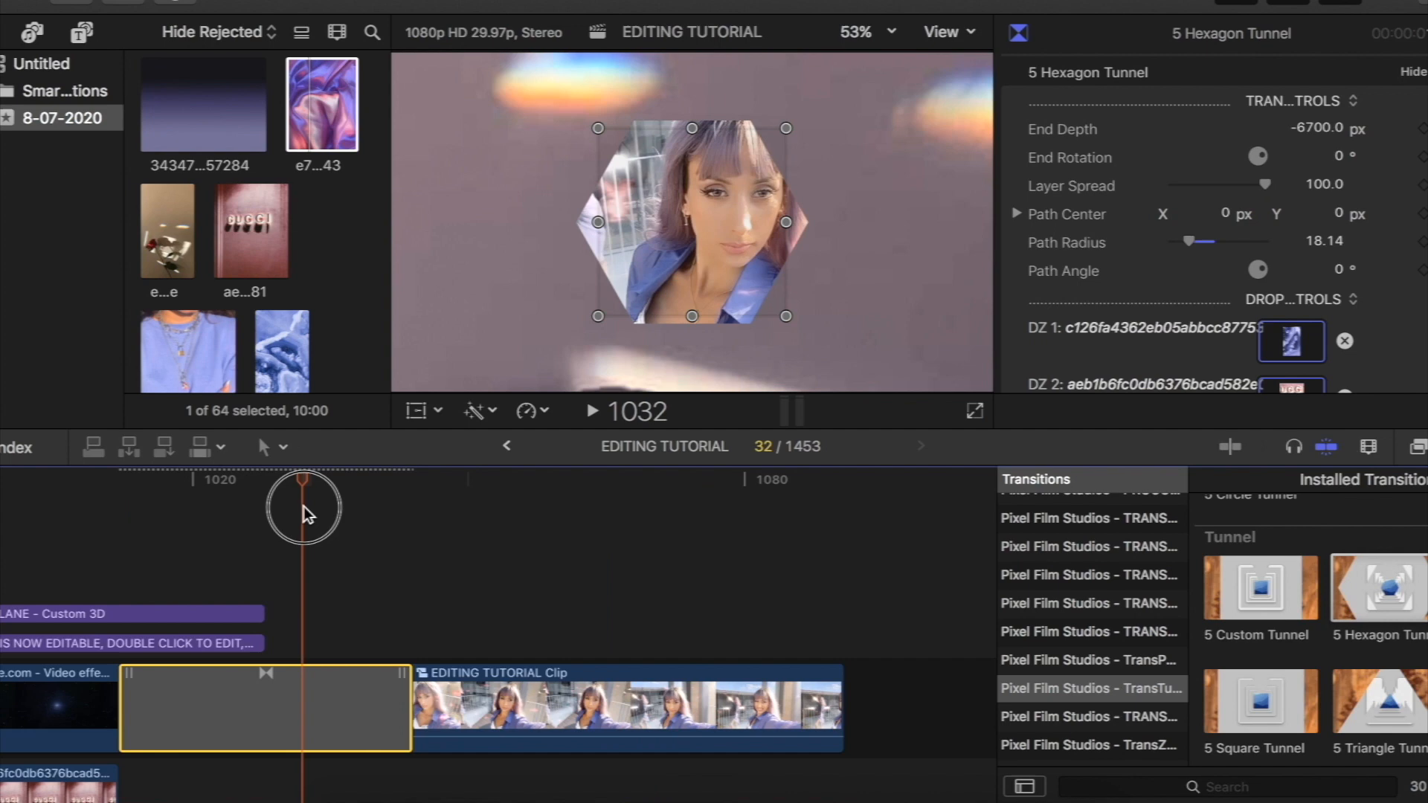
mouse_move(303, 509)
mouse_down()
mouse_move(186, 507)
mouse_move(299, 512)
mouse_up()
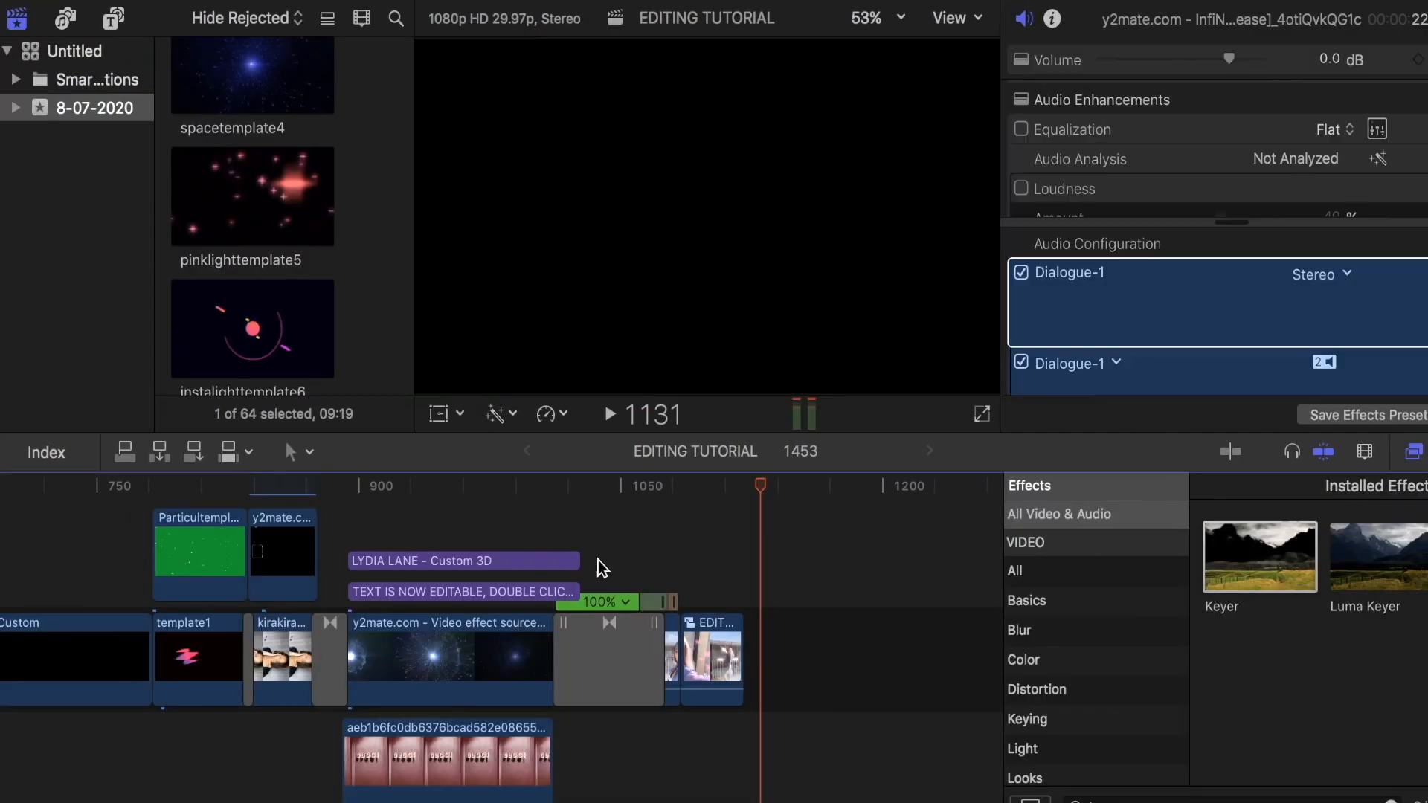
- Append the instalighttemplate6 clip to the main storyline directly after the EDITING TUTORIAL Clip
key(super+minus)
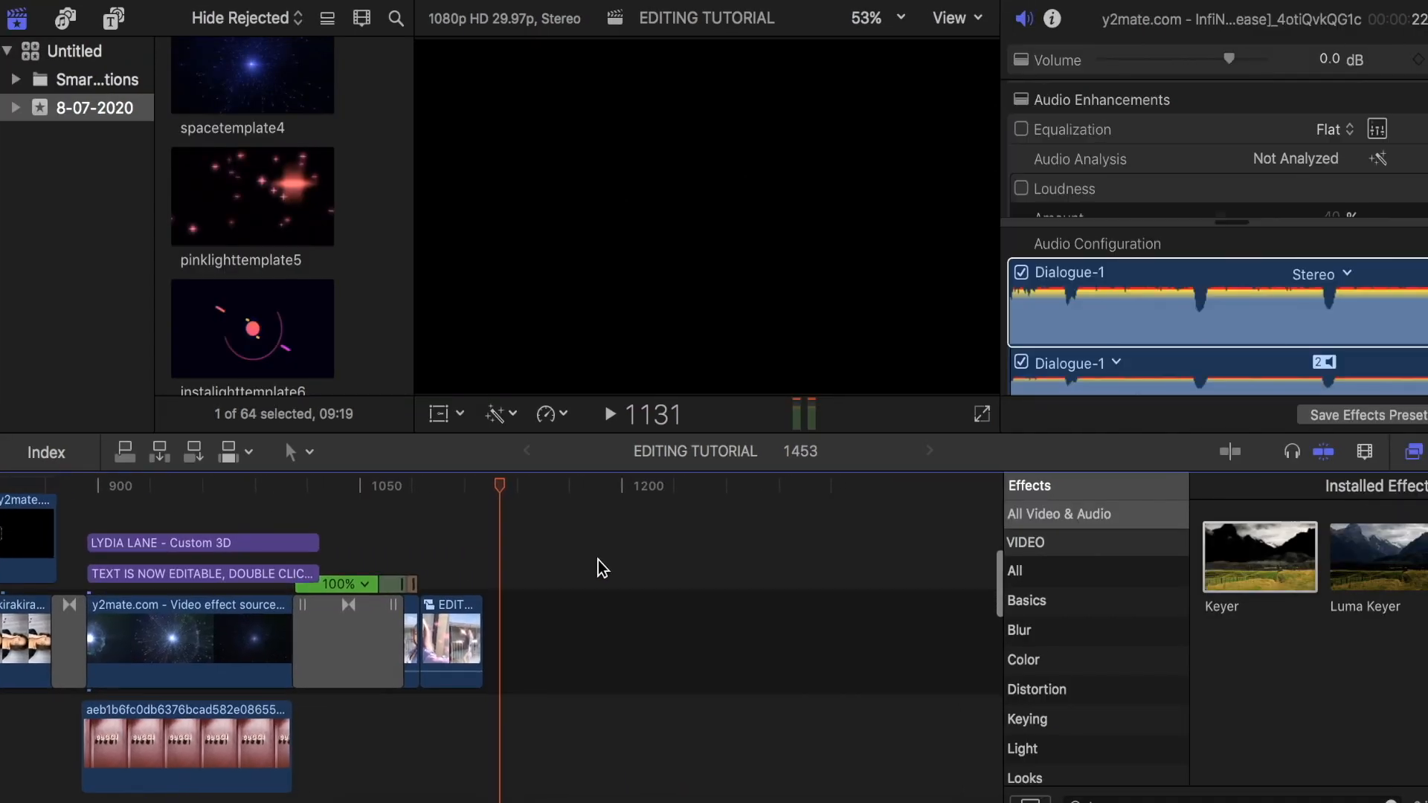
scroll(598, 561, up, 3)
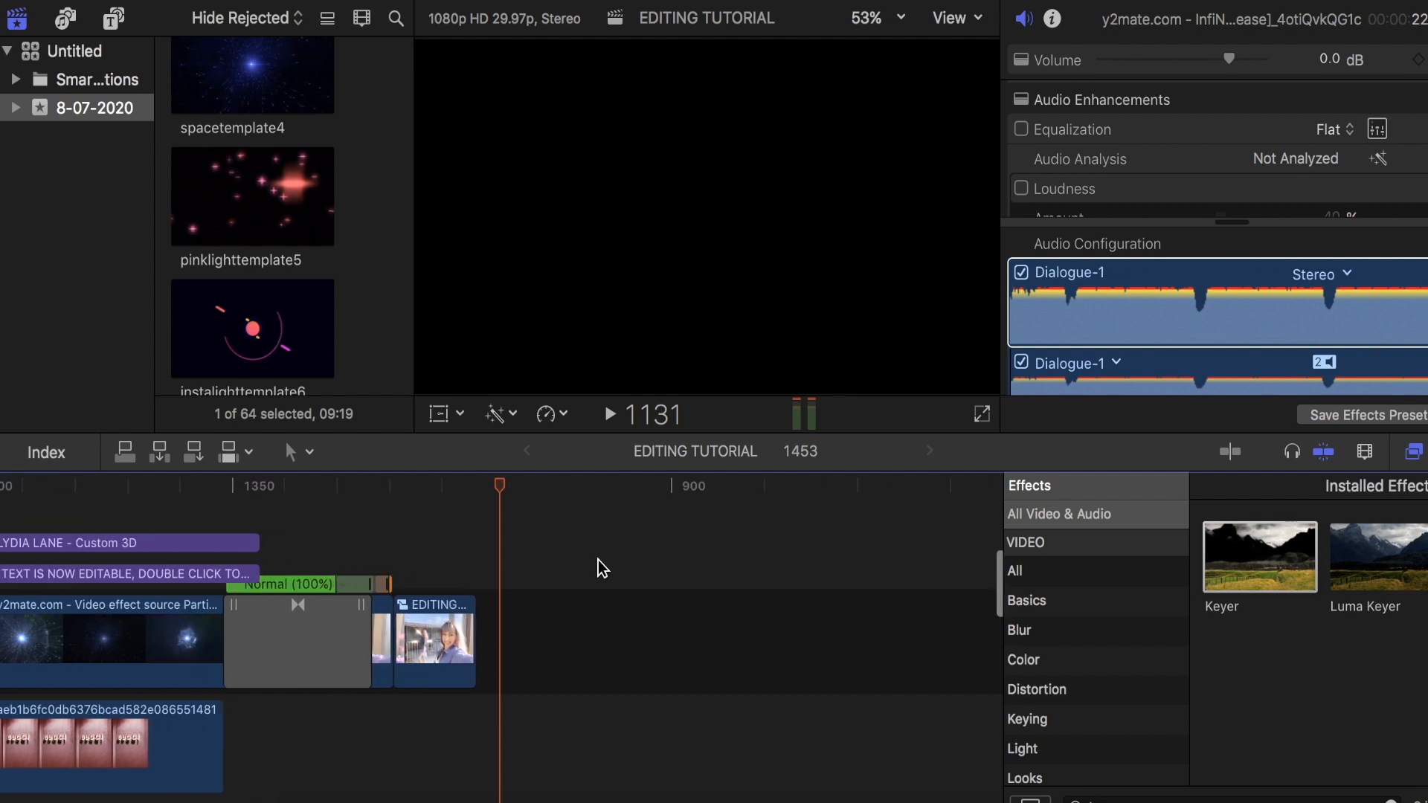
click(264, 313)
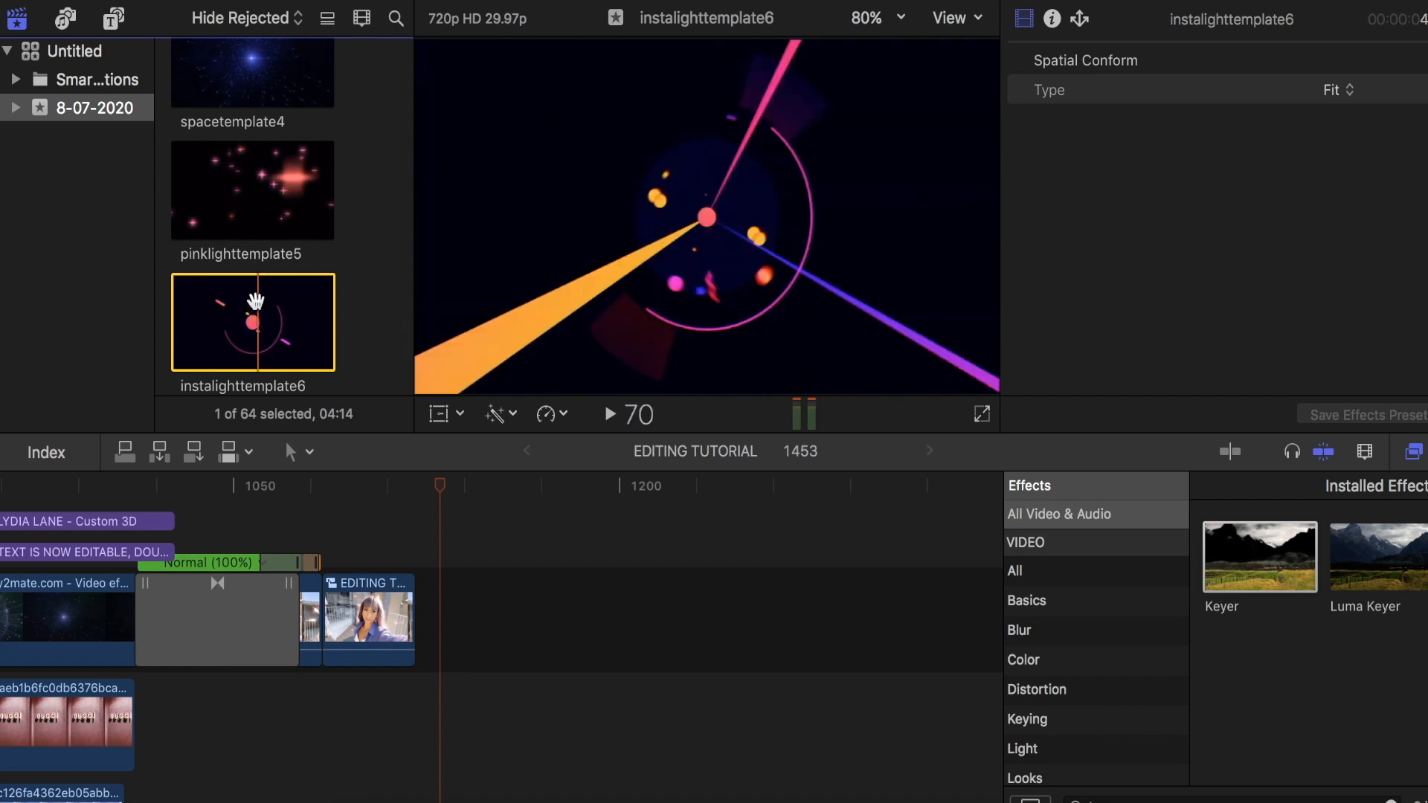
drag(217, 309, 449, 631)
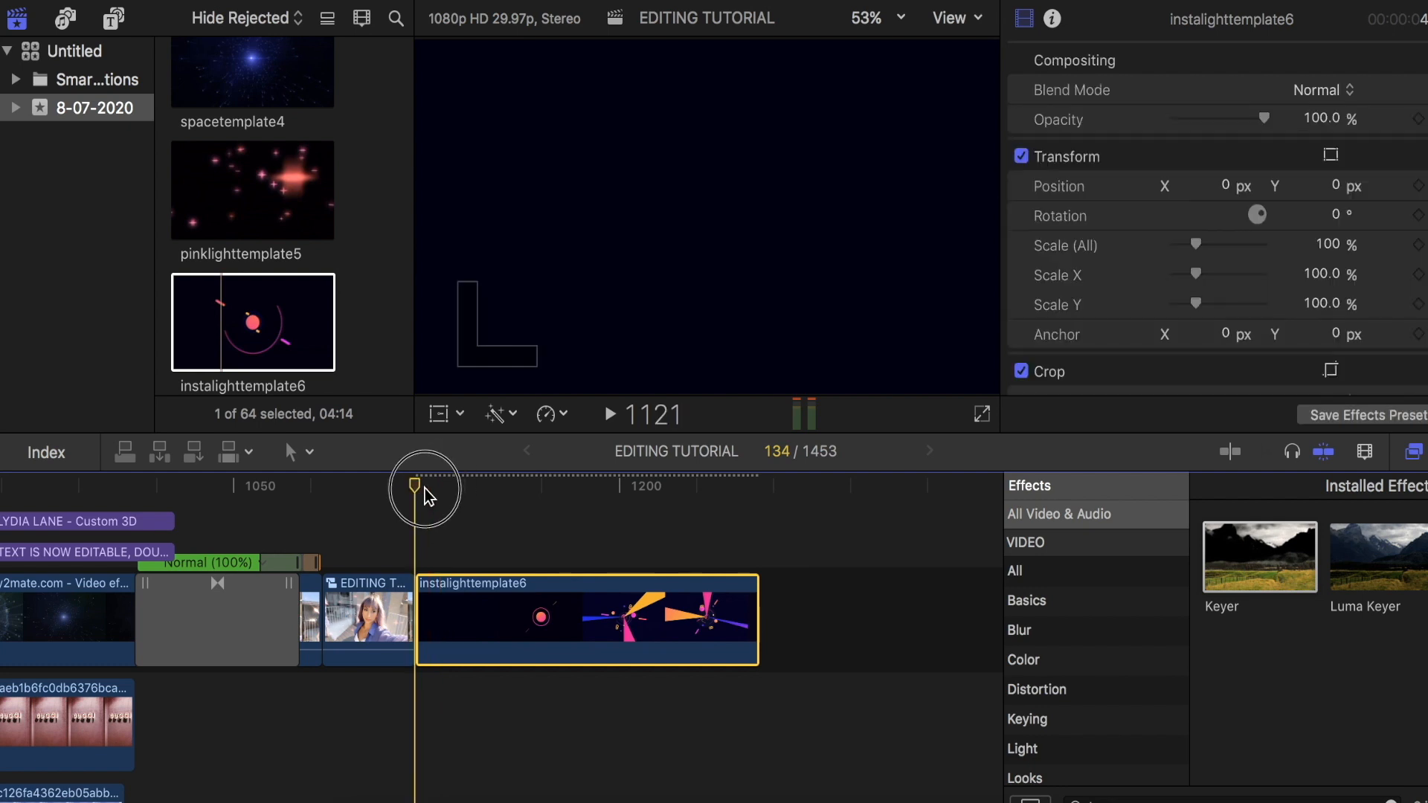
- Connect instagreenscreen7 above the start of instalighttemplate6 and remove its green background with the Keyer effect
scroll(332, 290, down, 3)
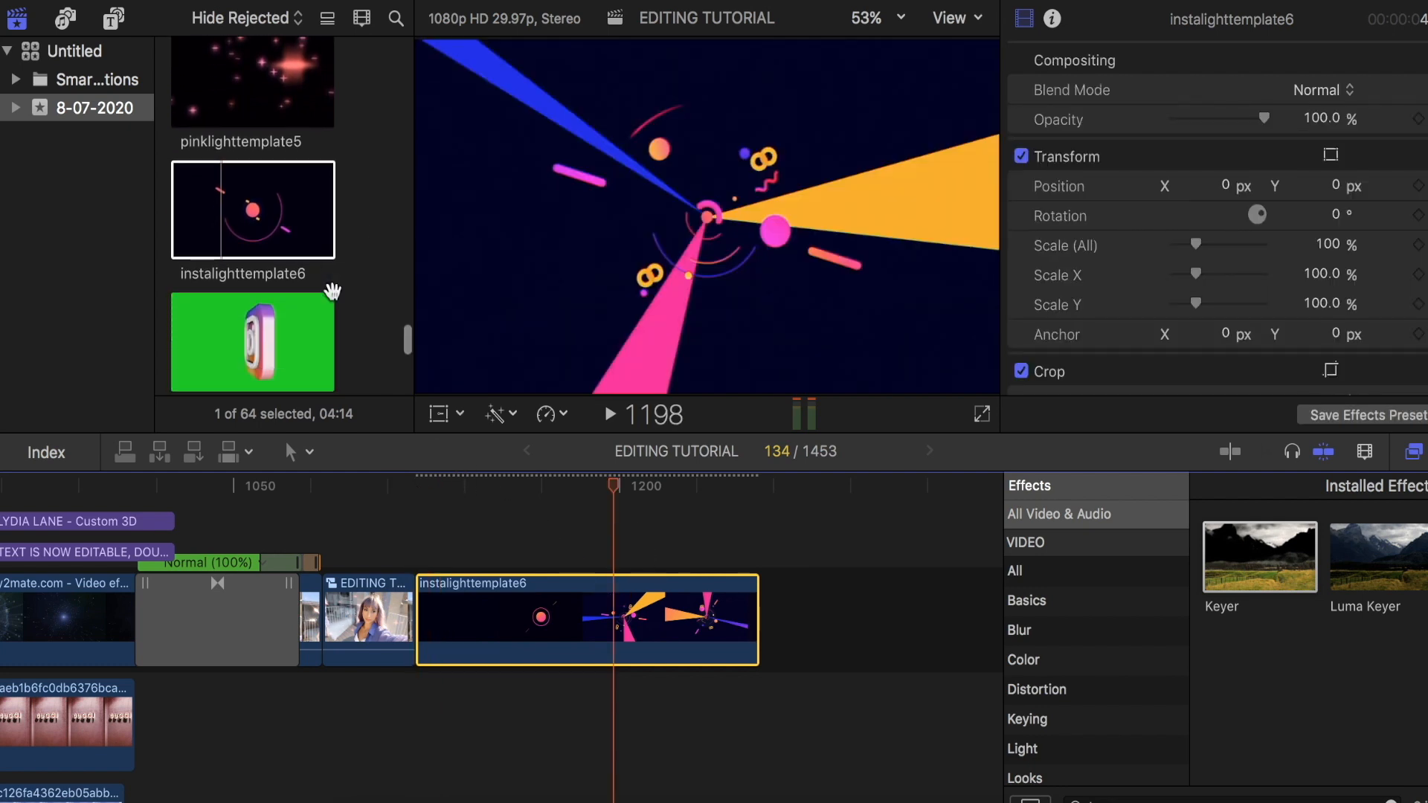
scroll(287, 296, down, 1)
click(233, 308)
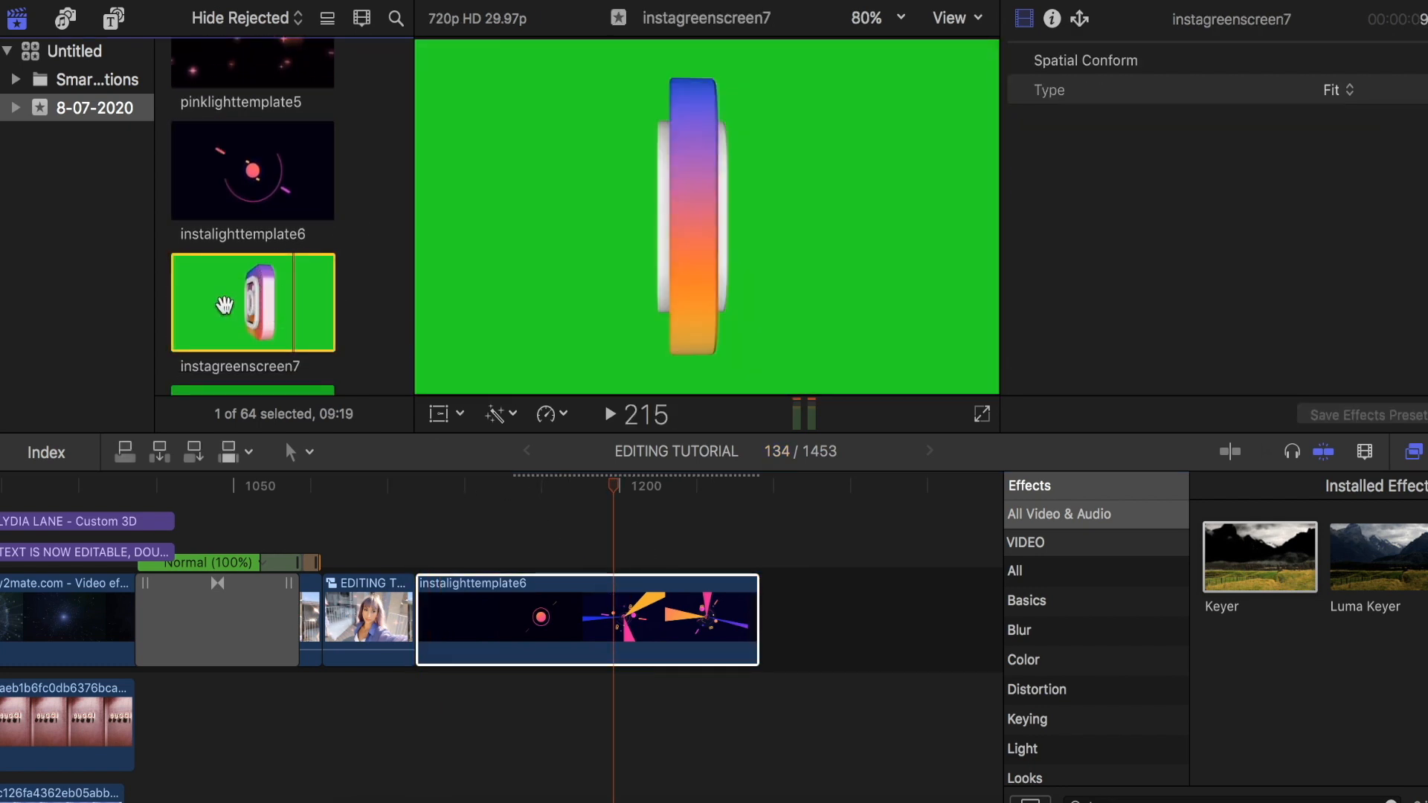
click(220, 305)
drag(269, 315, 421, 530)
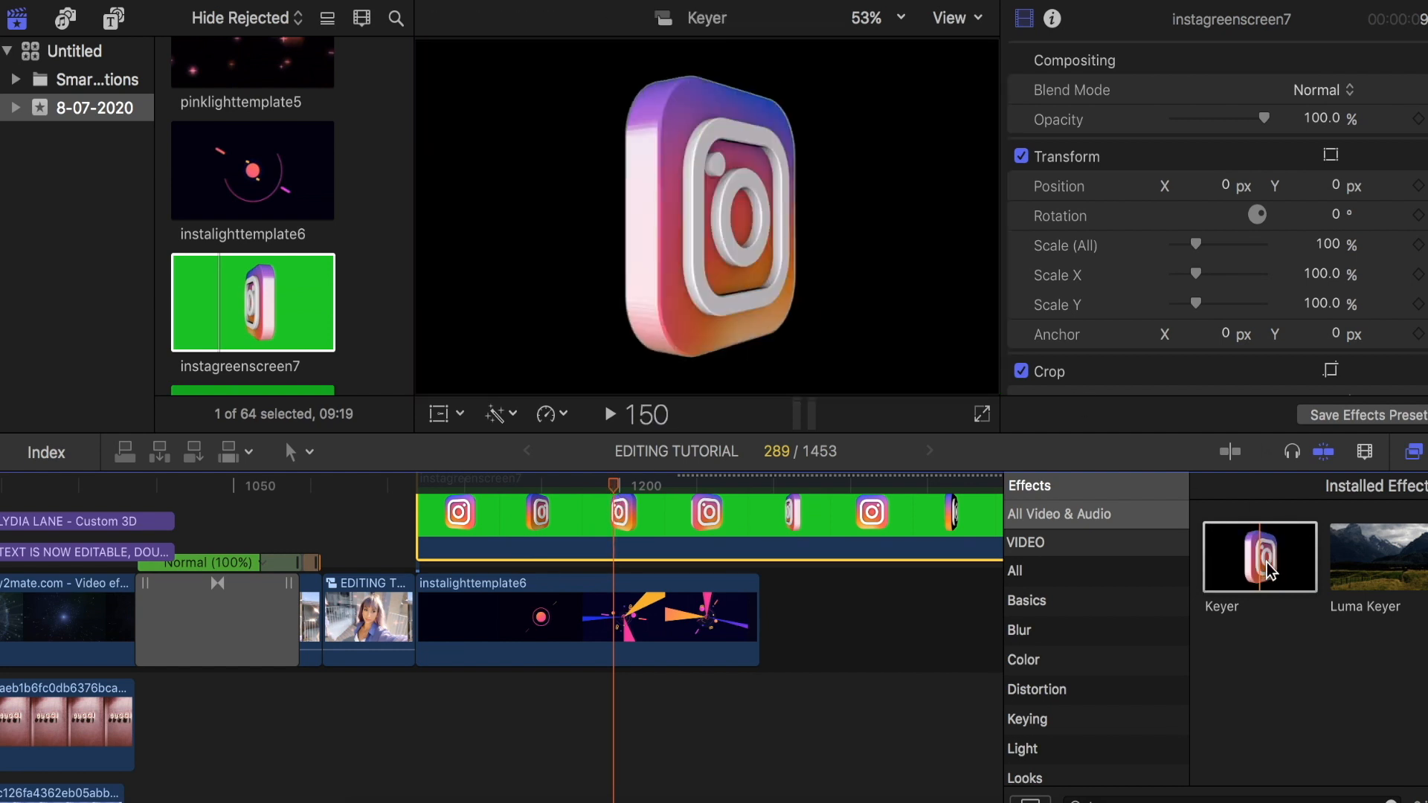
drag(1267, 545, 582, 525)
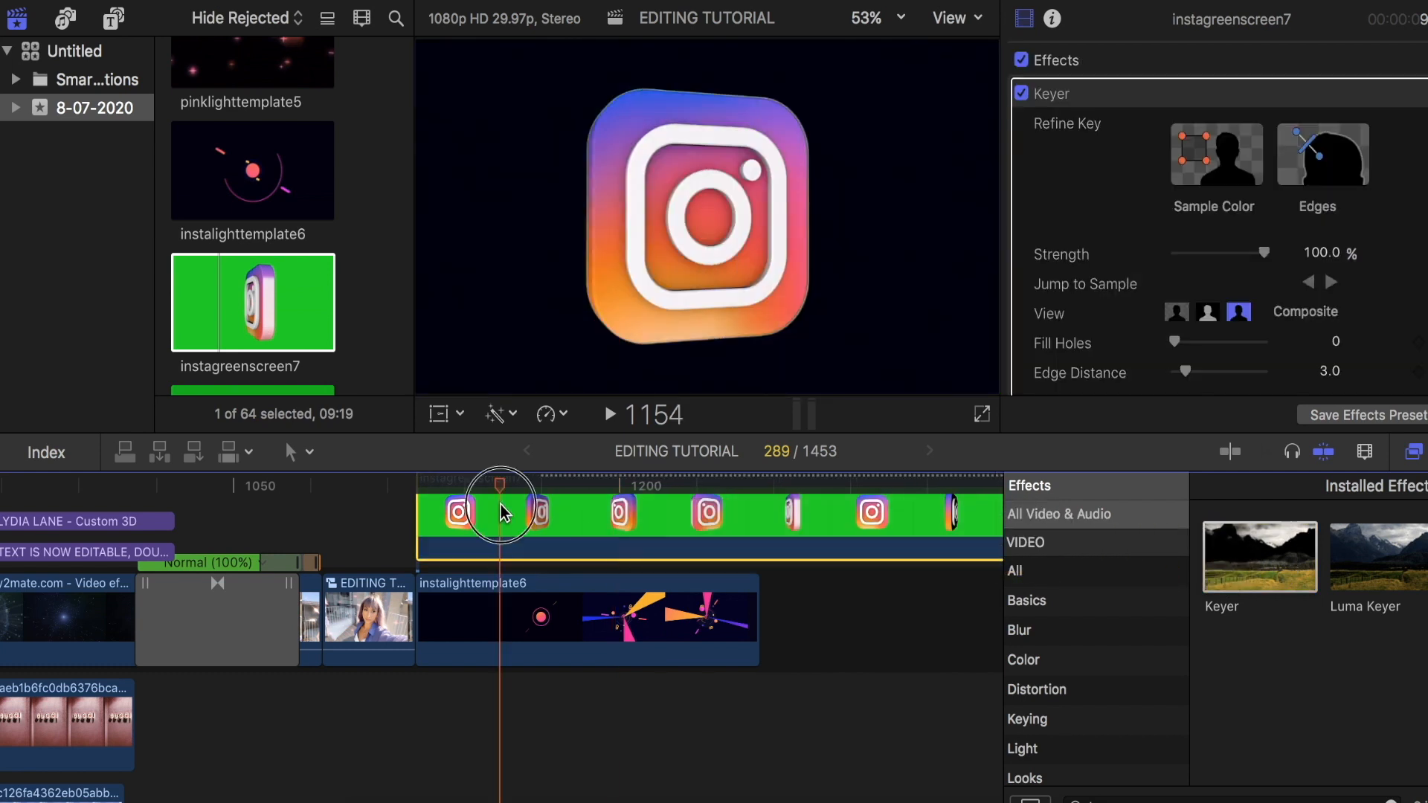
- Scale the keyed Instagram logo down to about 43% around the centre of the frame
click(439, 414)
drag(417, 393, 426, 388)
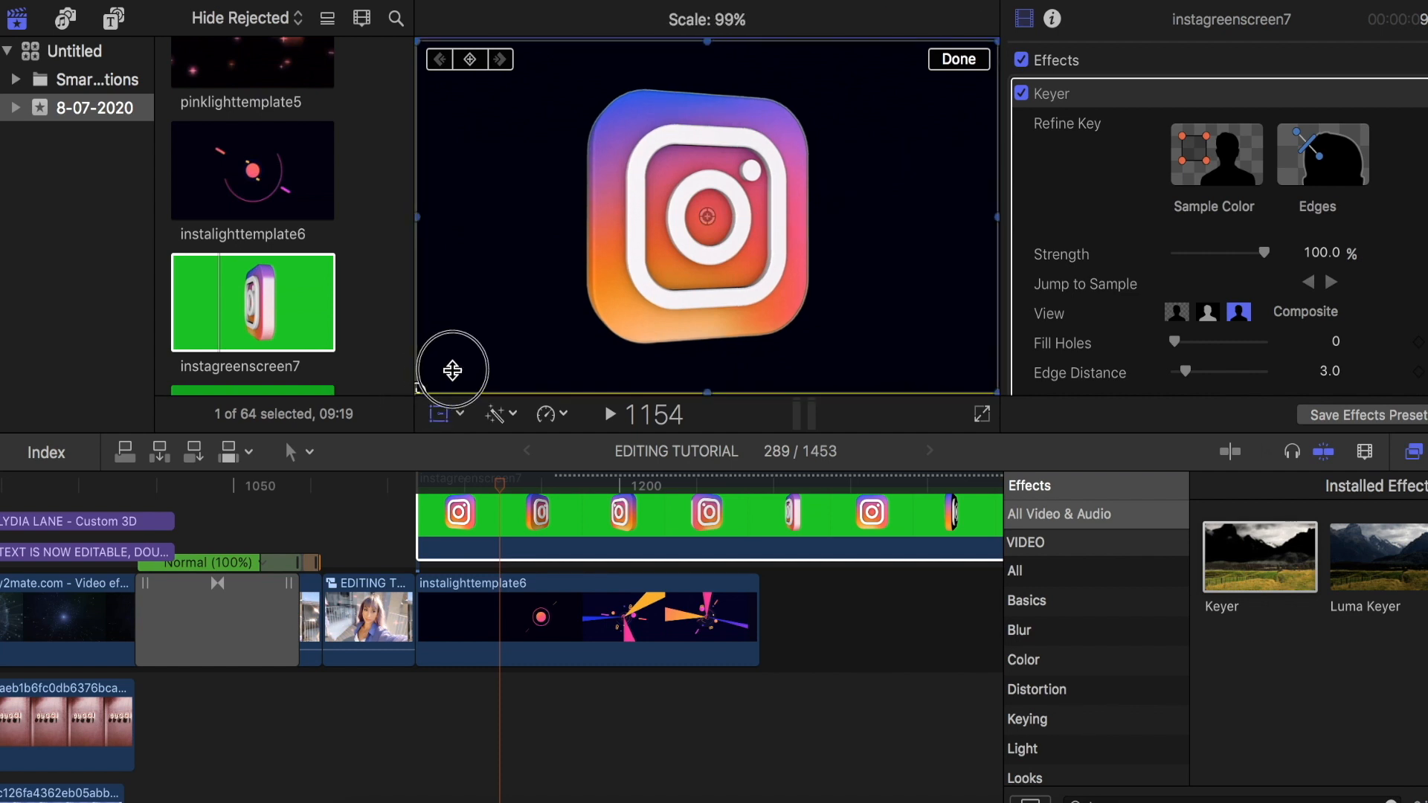
drag(482, 349, 582, 293)
- Play the logo section, and trim the starts of the instagreenscreen7 and instalighttemplate6 clips
drag(500, 485, 415, 489)
key(space)
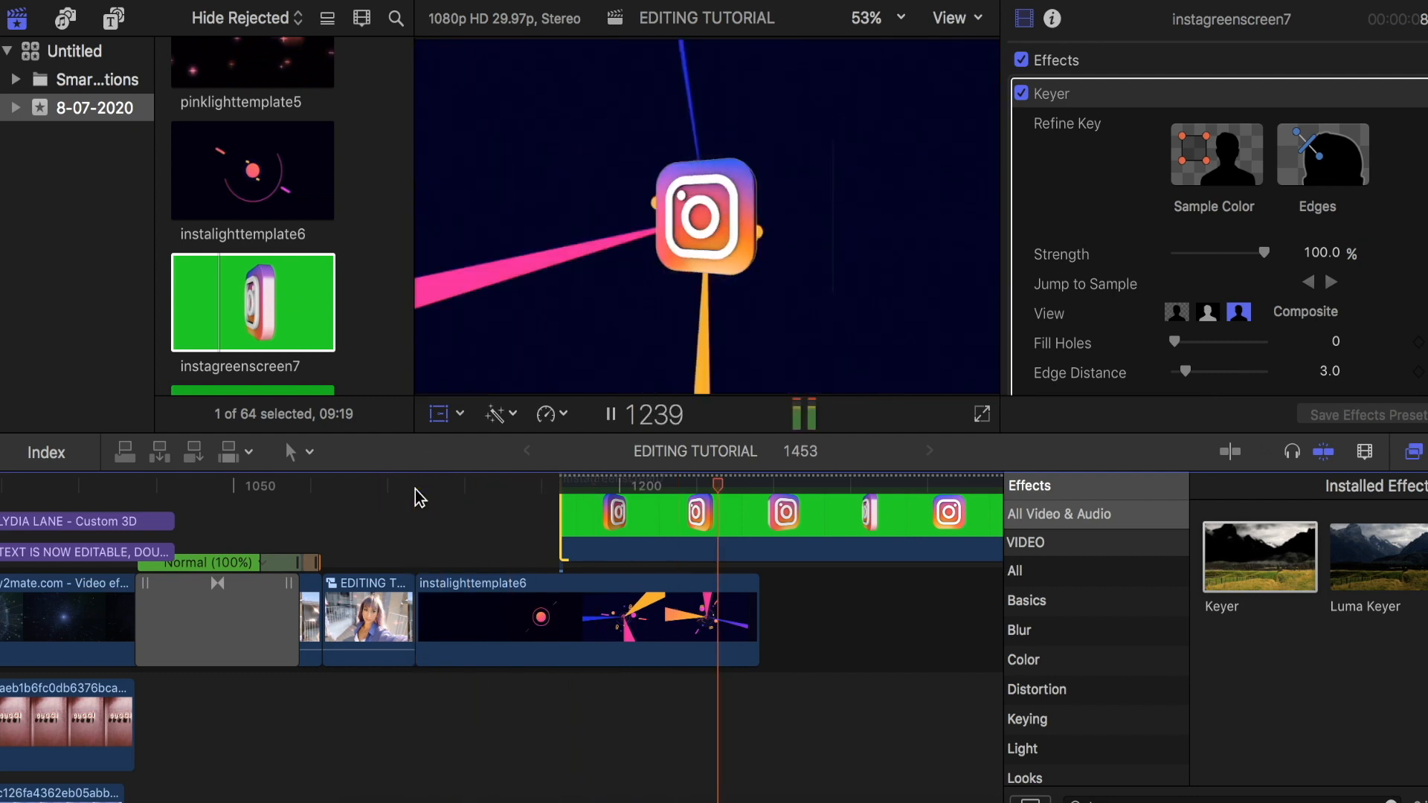
drag(417, 606, 467, 606)
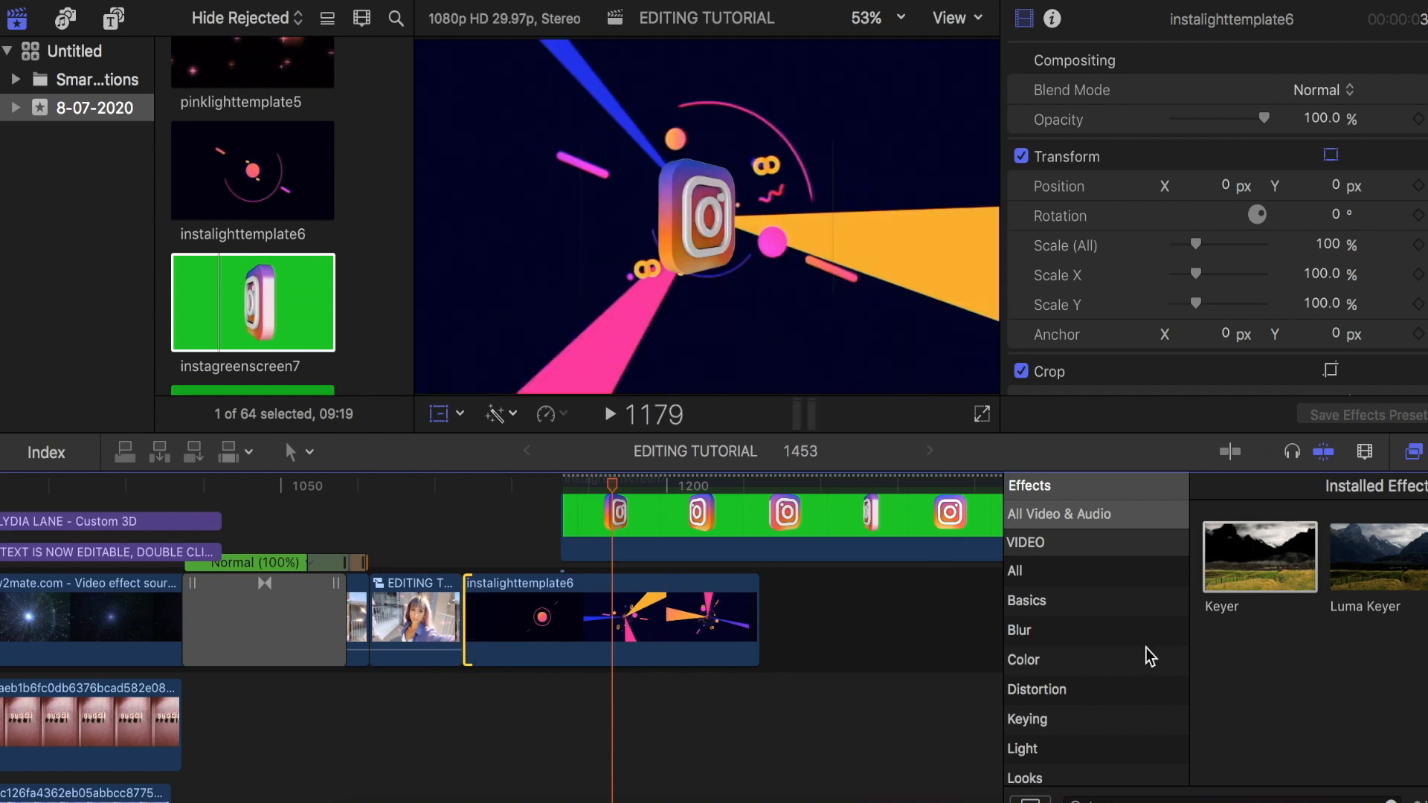
- Add the Drop Flip Cube Style 2 transition between the EDITING TUTORIAL Clip and instalighttemplate6, and preview it
click(1424, 452)
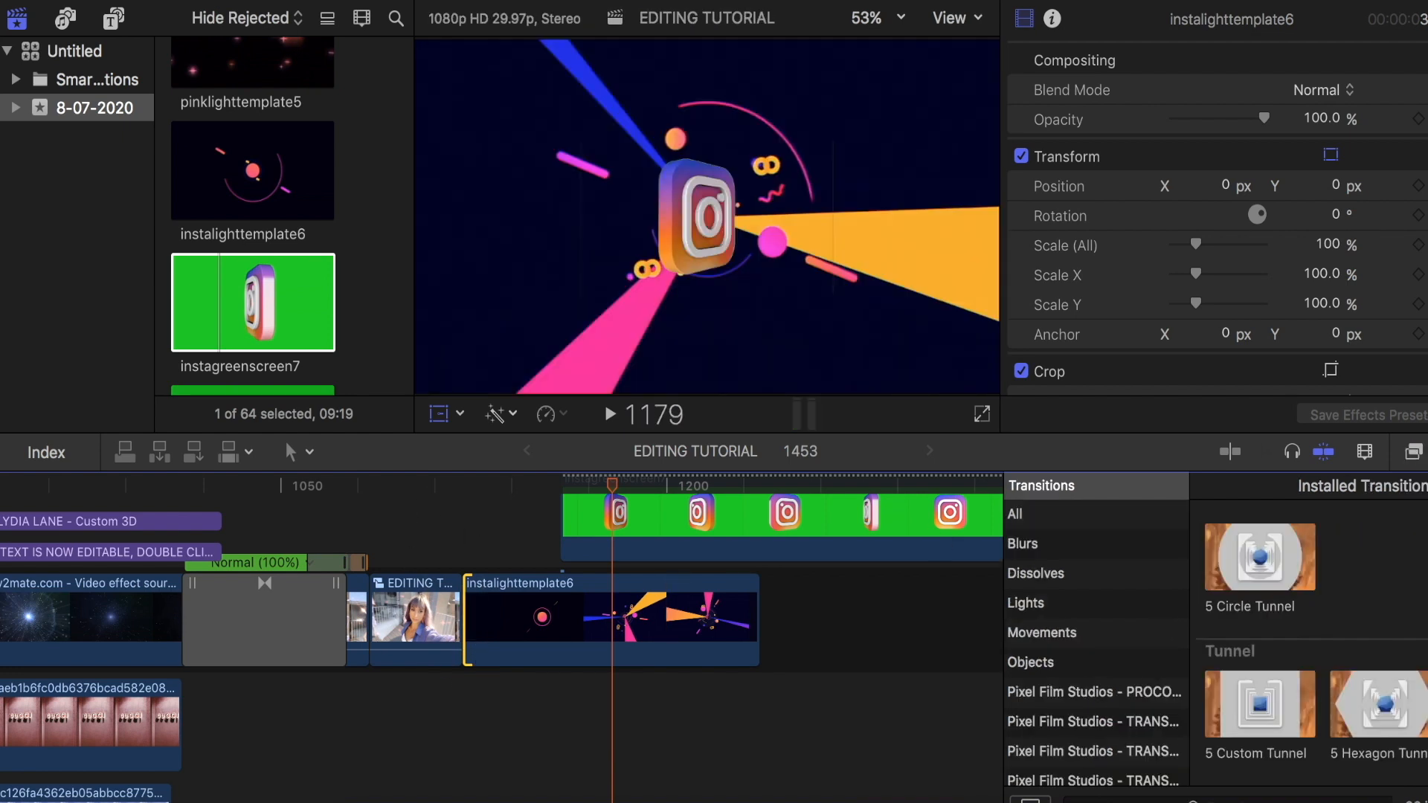
scroll(1129, 654, down, 3)
click(1128, 640)
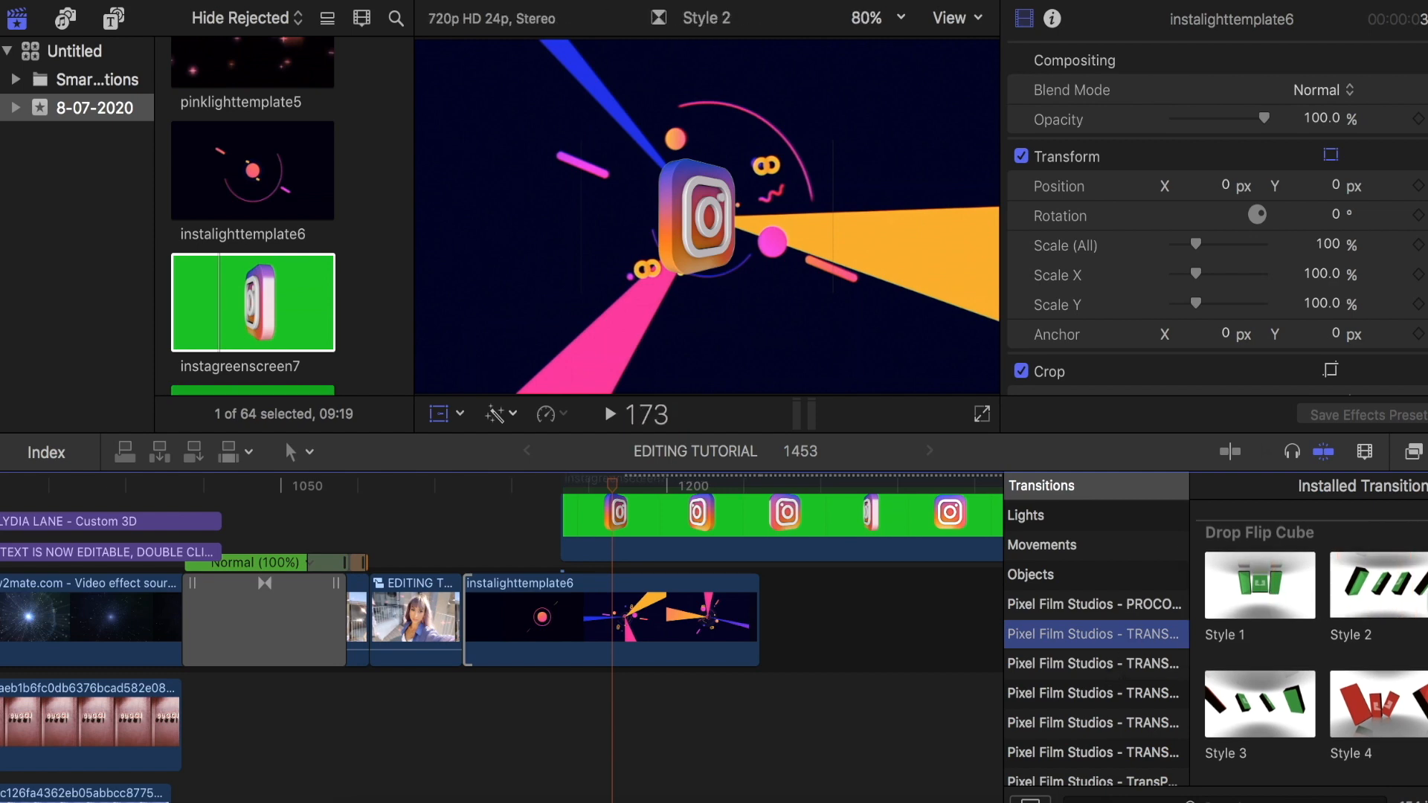
drag(1387, 599, 465, 631)
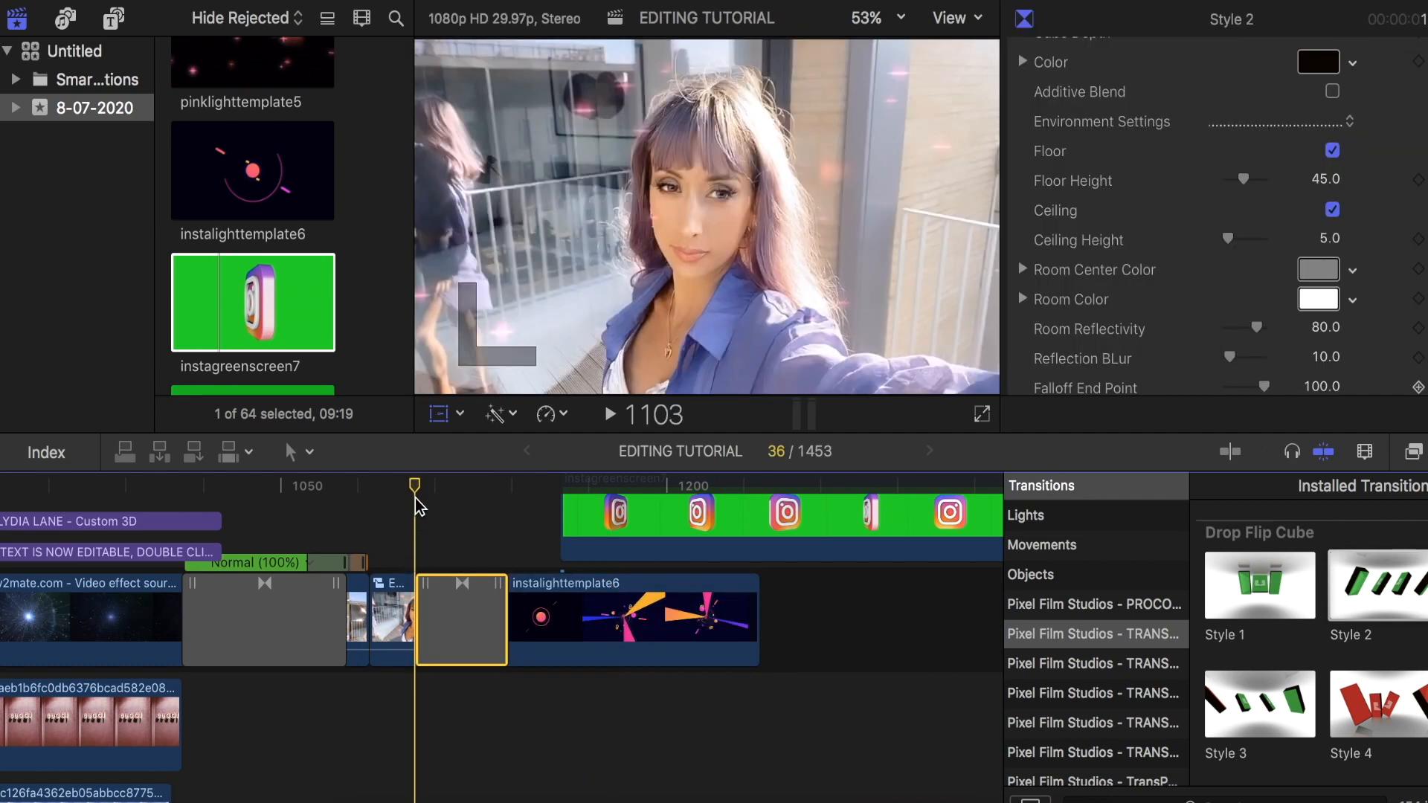
key(space)
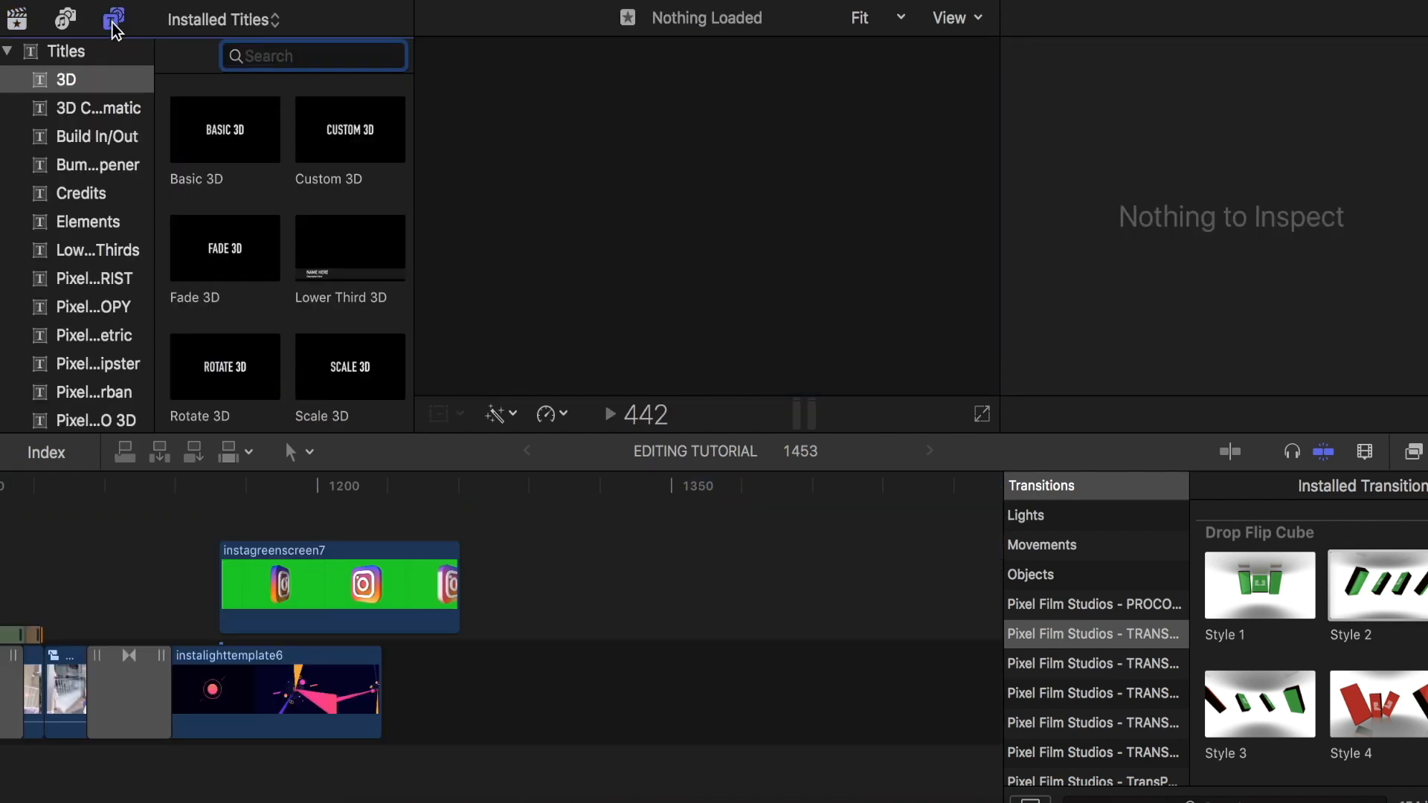
- Append a Whites solid generator to the main storyline directly after instalighttemplate6
scroll(42, 354, down, 4)
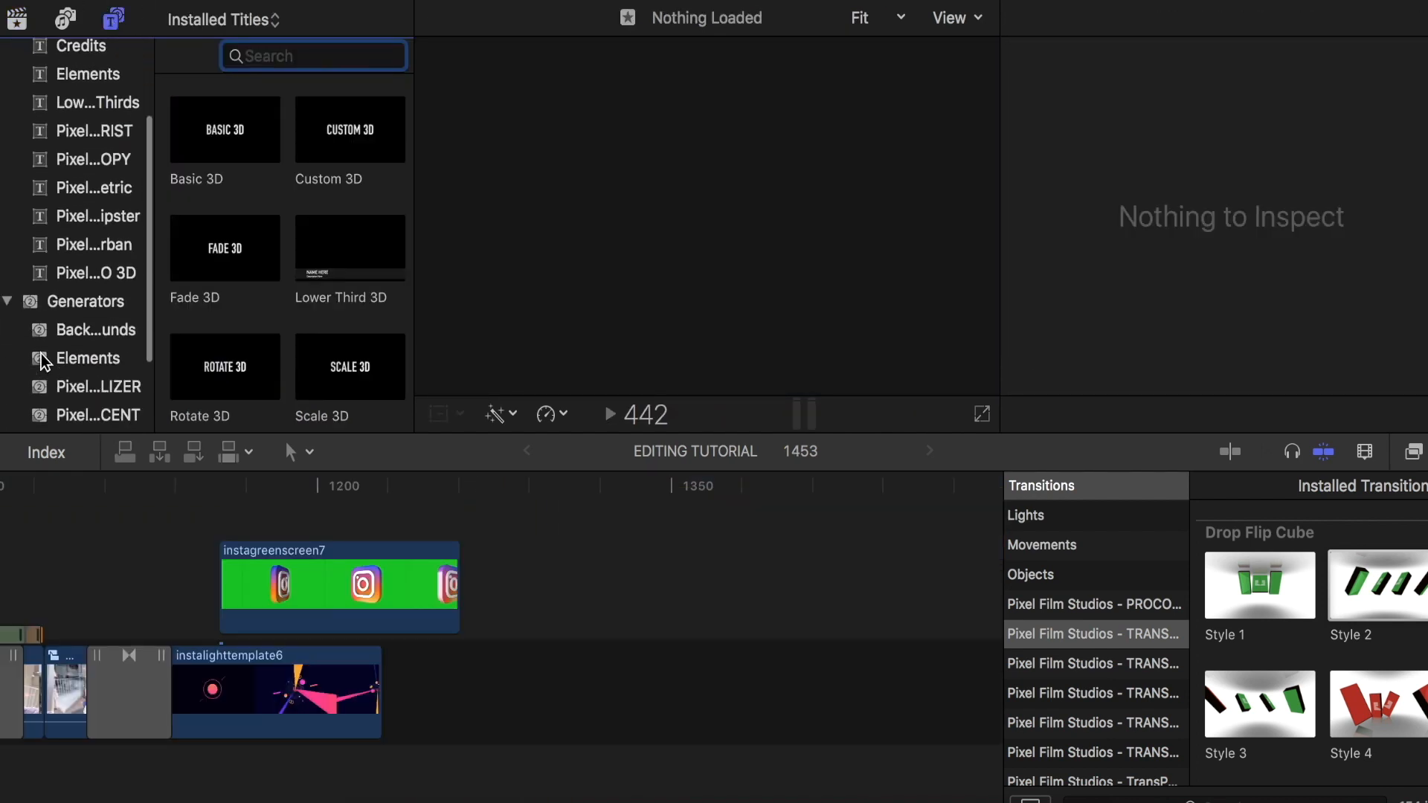
scroll(42, 354, down, 3)
click(74, 395)
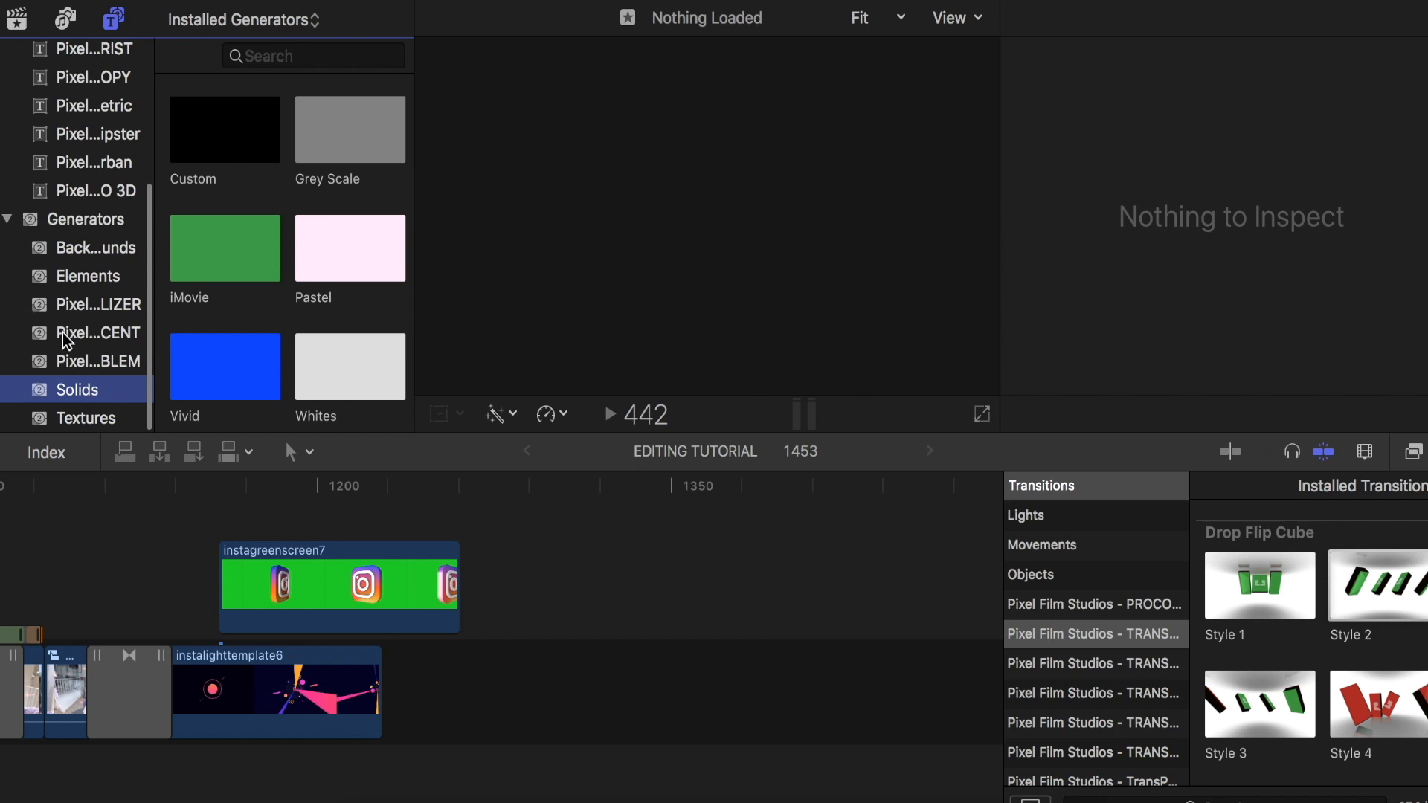
drag(360, 368, 411, 708)
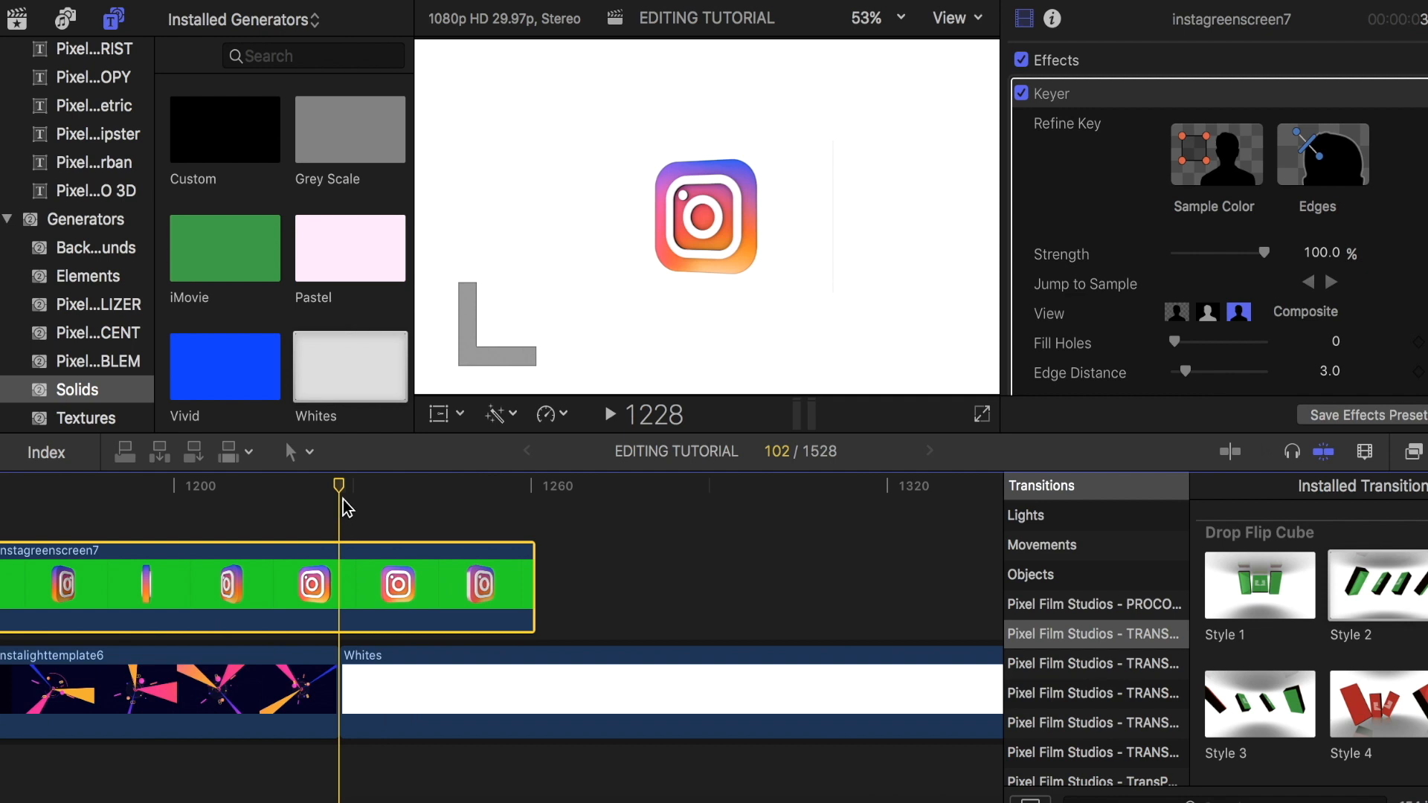
- Keyframe the instagreenscreen7 scale from 43.06% where Whites starts to 107% at frame 1253, and end the clip with a 6-frame Zoom Out transition
mouse_move(338, 491)
mouse_down()
mouse_move(477, 511)
mouse_move(349, 488)
mouse_up()
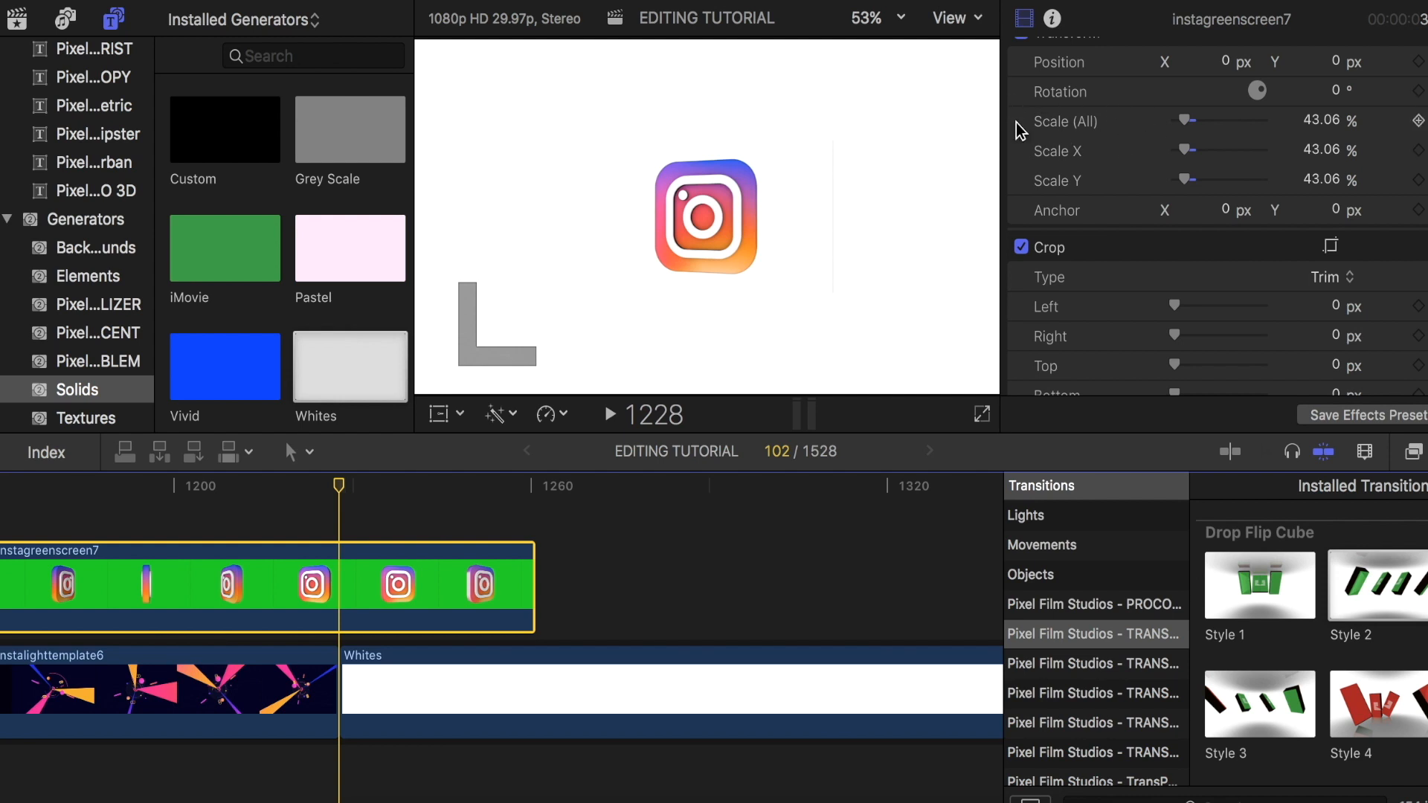
click(1418, 121)
key(space)
drag(396, 491, 493, 504)
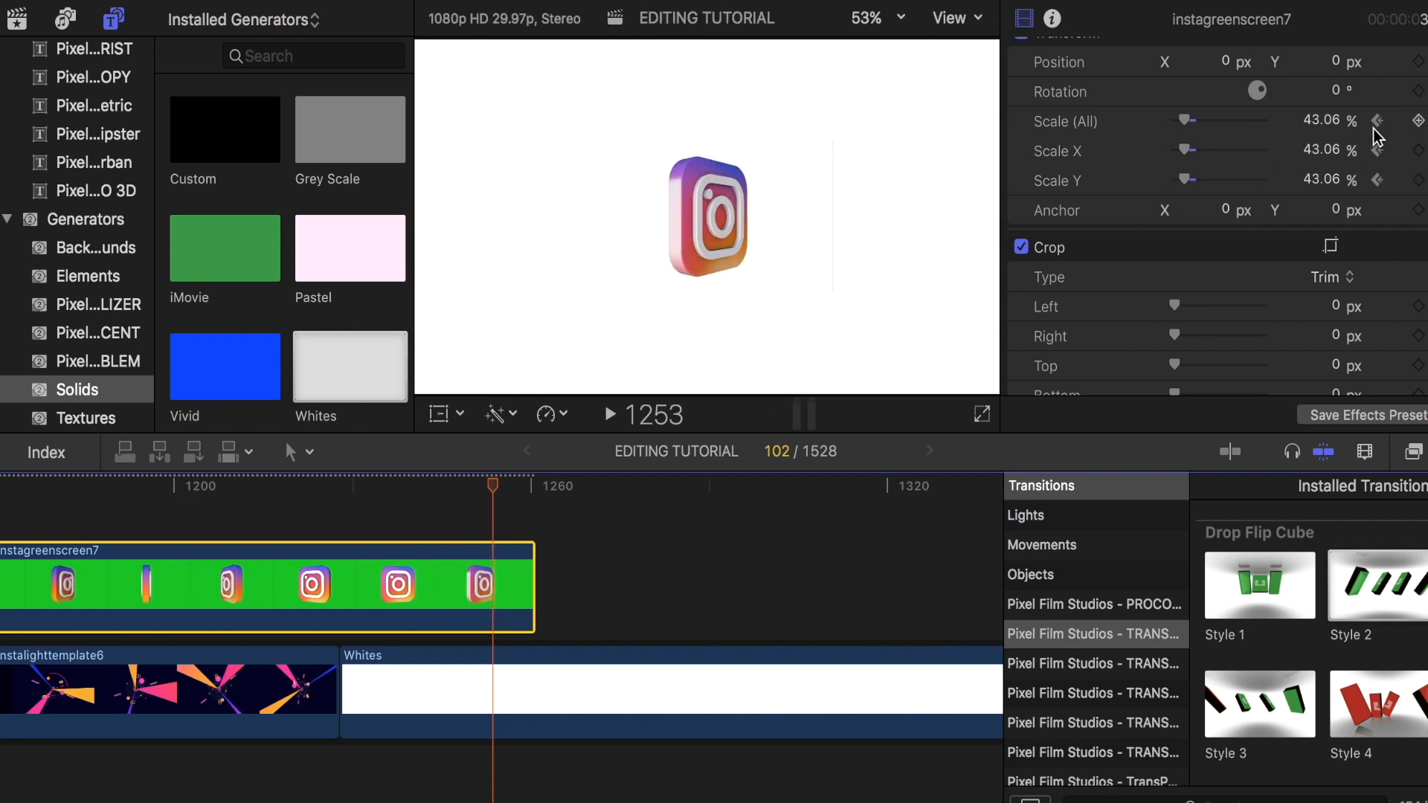
click(1418, 121)
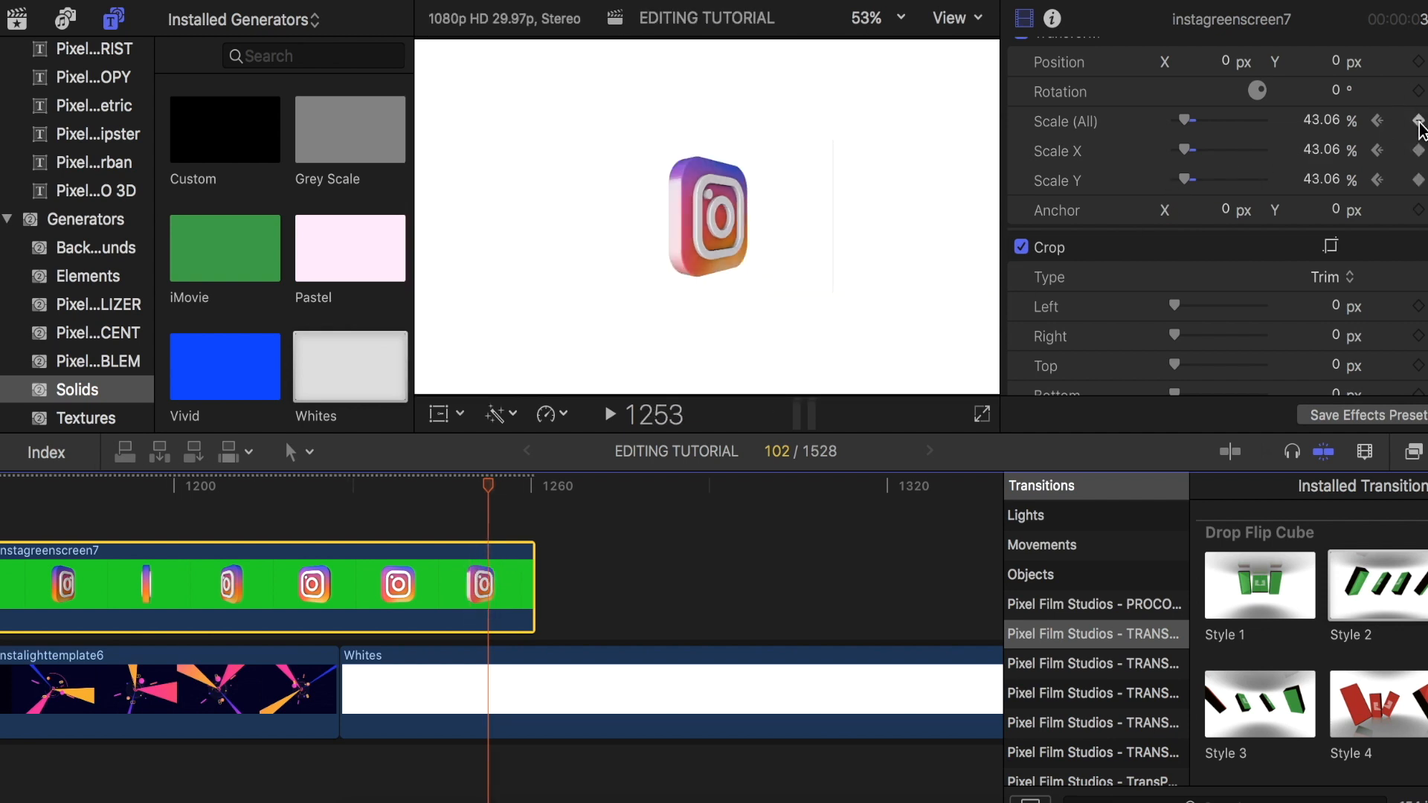
drag(1189, 114, 1202, 118)
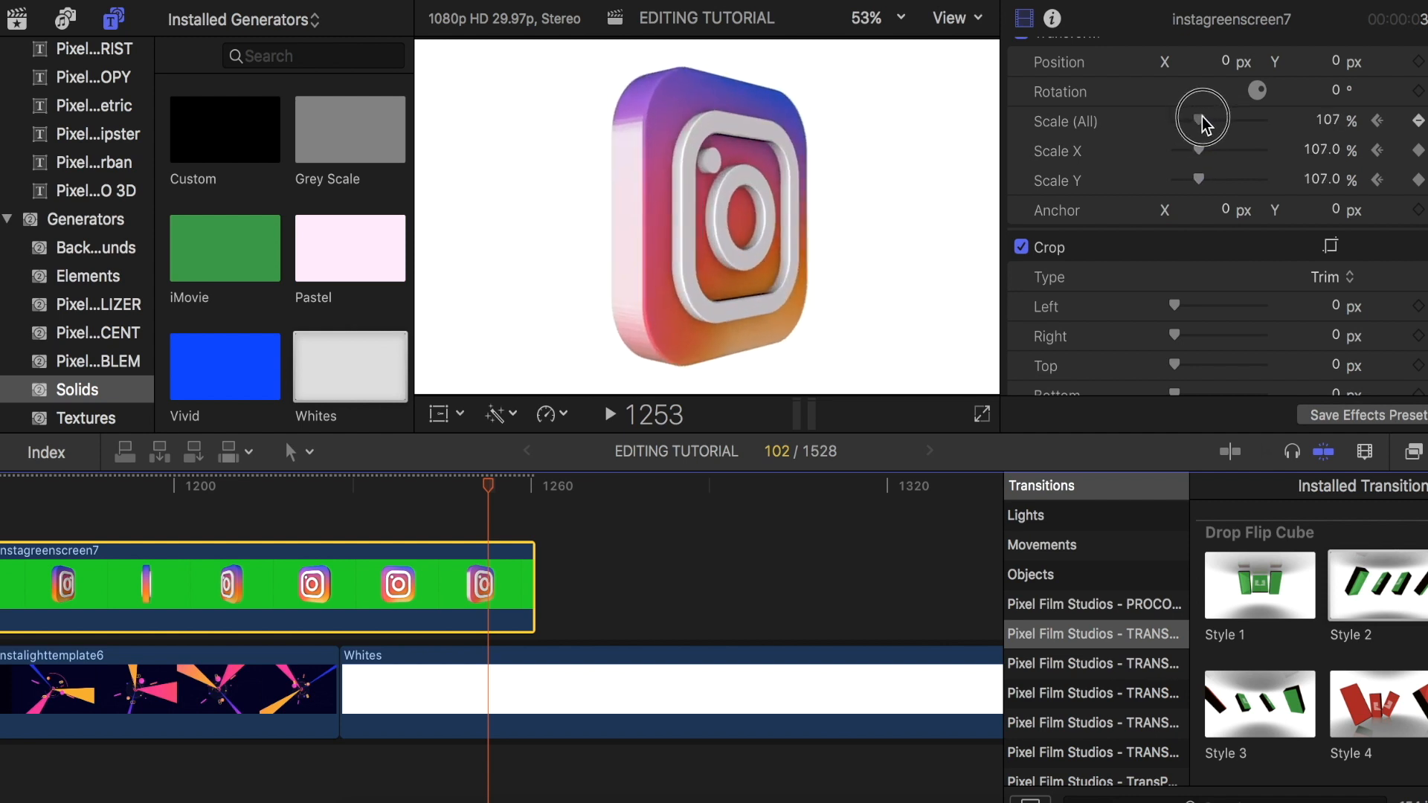
drag(496, 471, 507, 533)
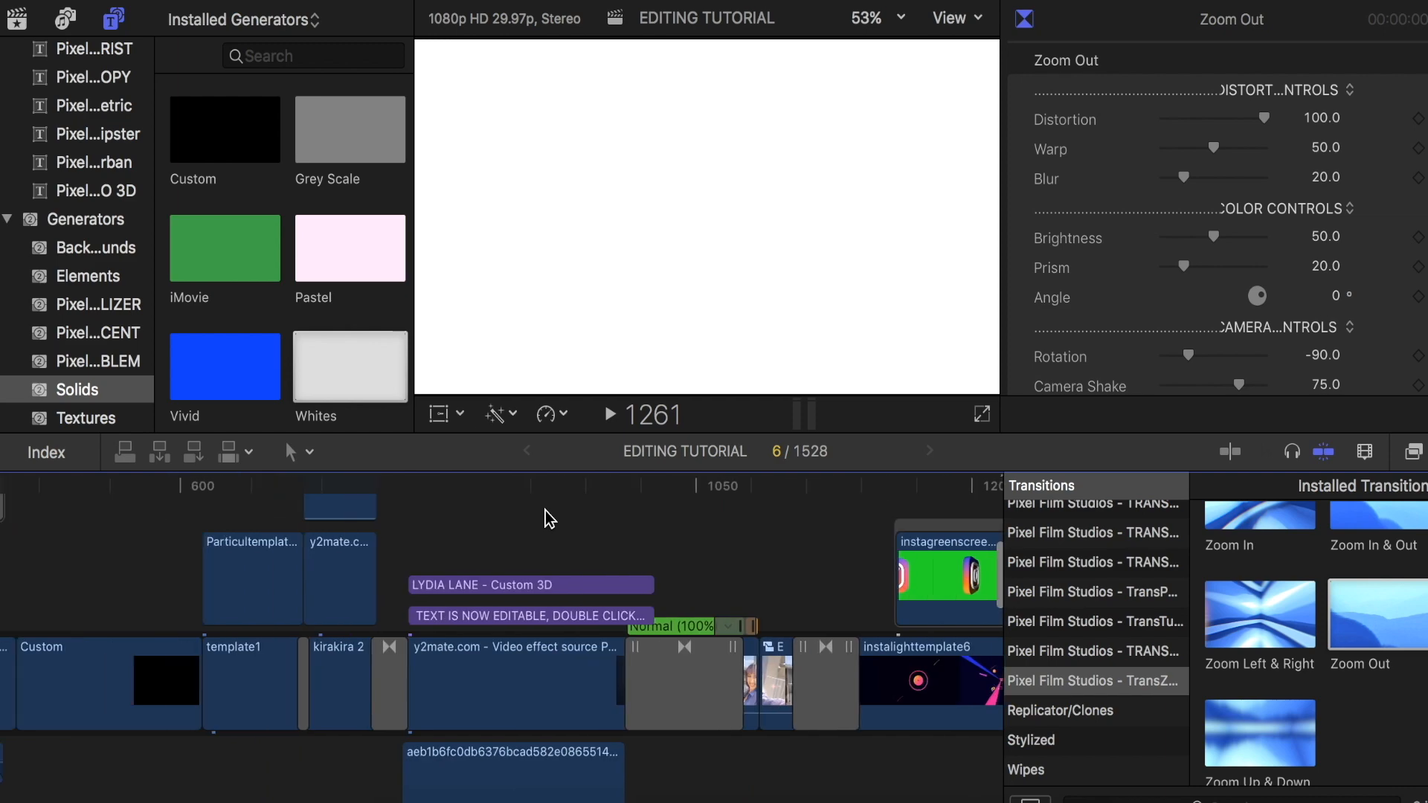
- Scrub through the earlier Instagram feed section with its subscribe button overlay as a reference for the new section
scroll(230, 533, left, 10)
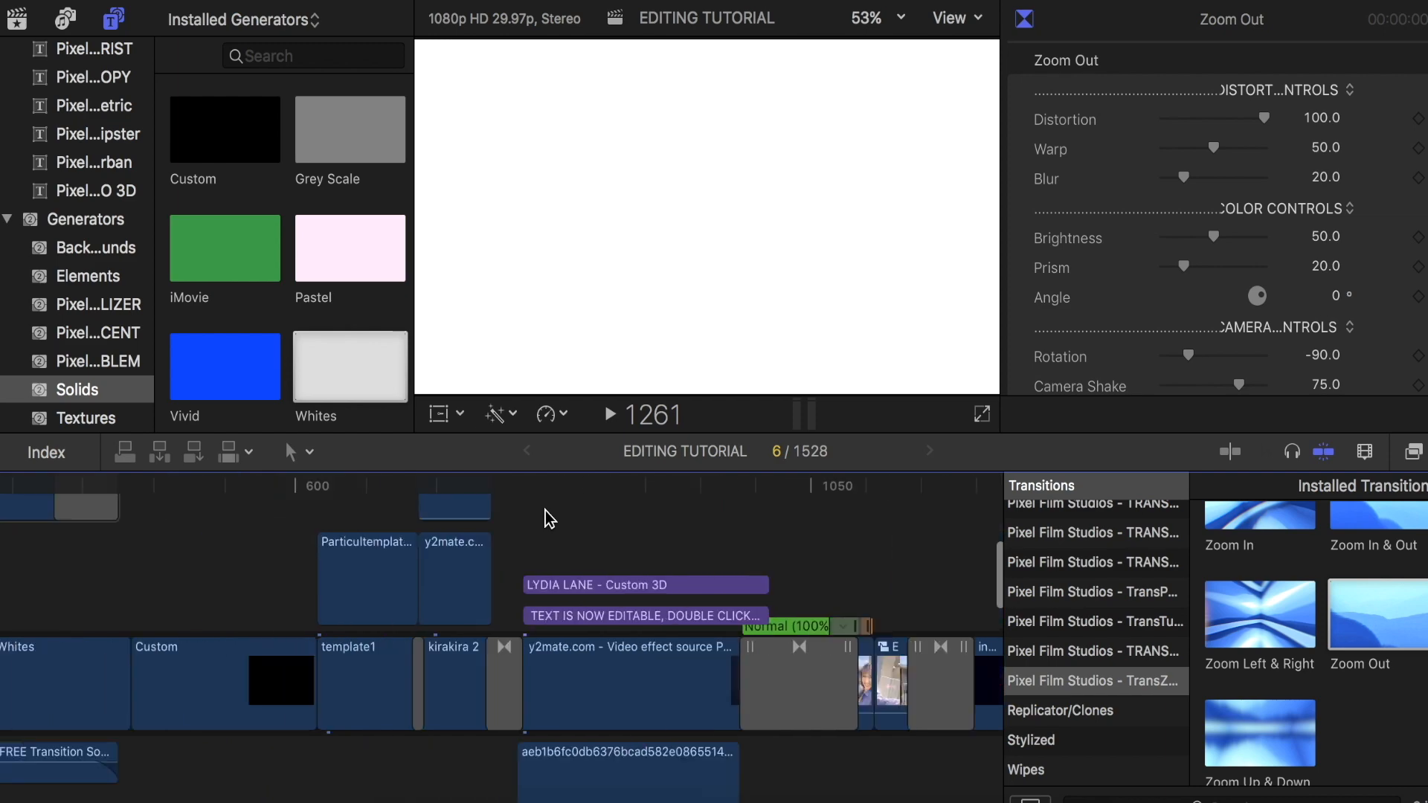
click(409, 581)
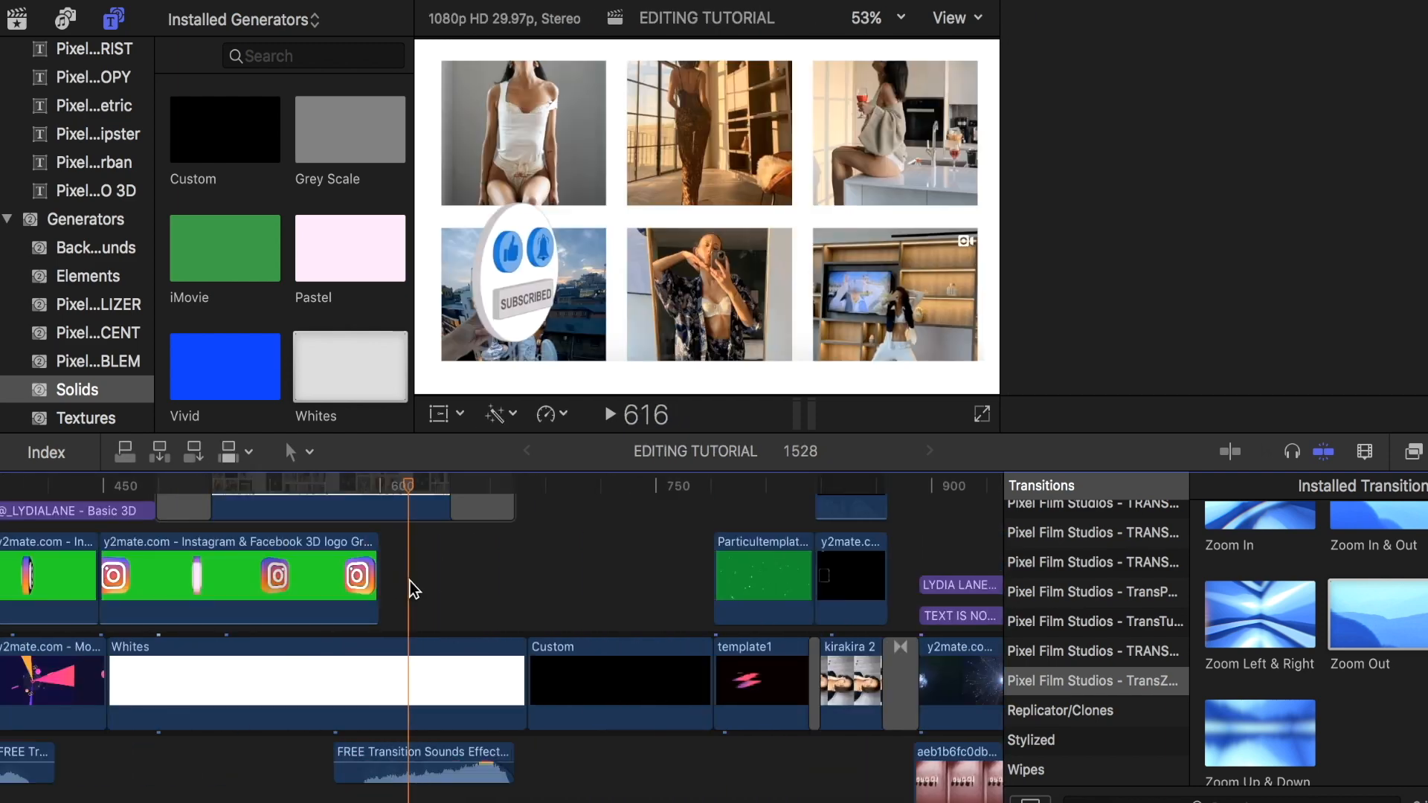
scroll(409, 581, up, 5)
drag(412, 497, 309, 499)
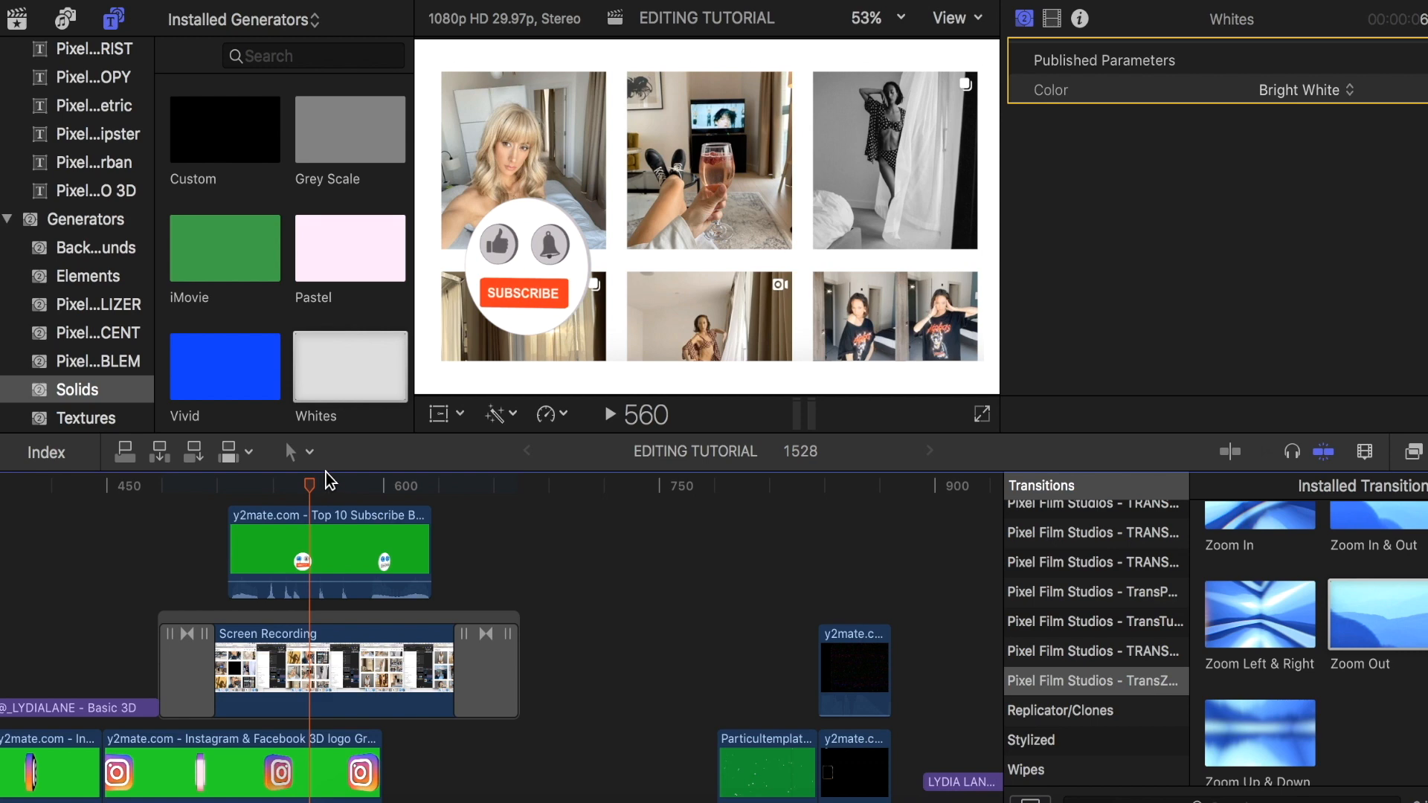
drag(310, 488, 408, 488)
scroll(577, 543, right, 10)
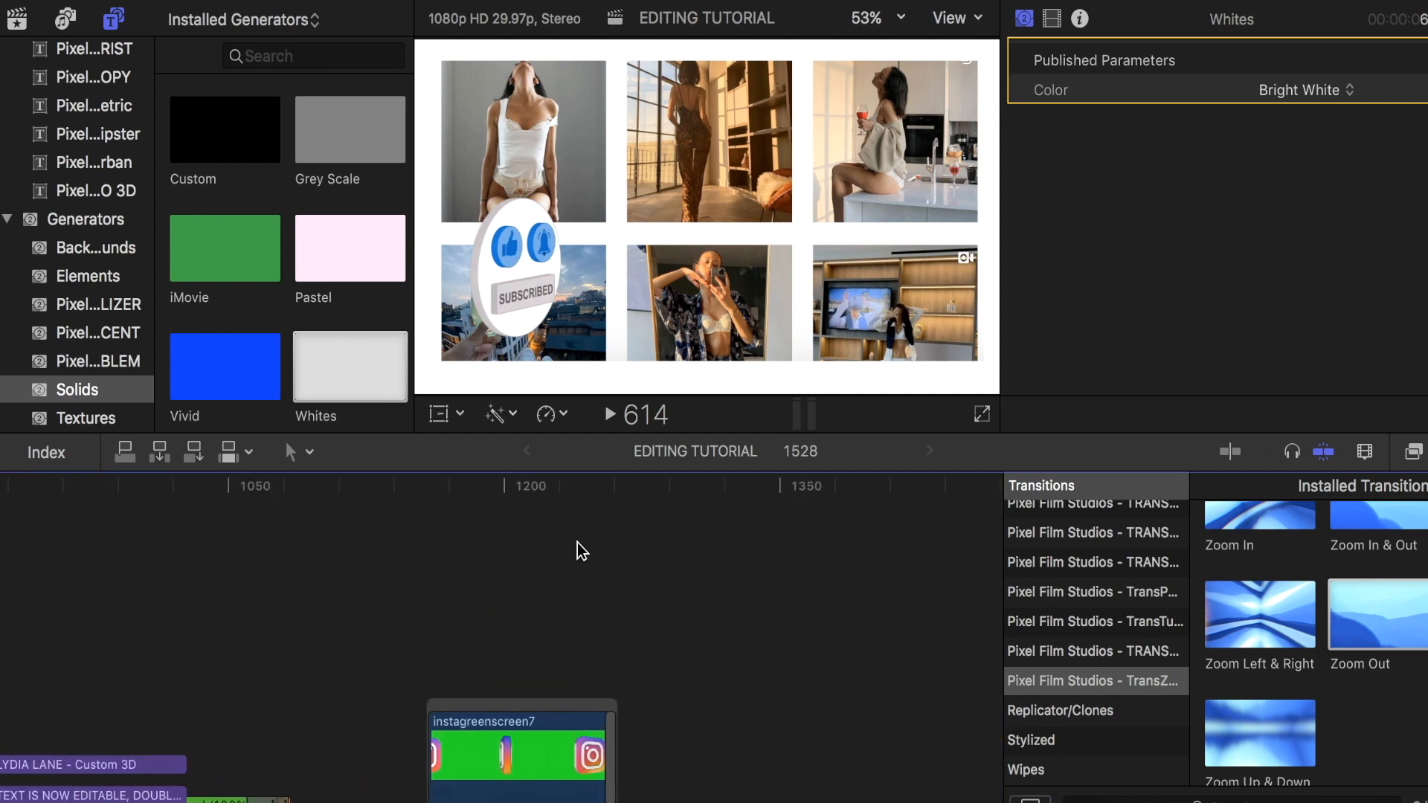
scroll(577, 543, left, 4)
- Connect the Screen Recording clip above Whites, starting directly after instagreenscreen7 at frame 1261
click(467, 528)
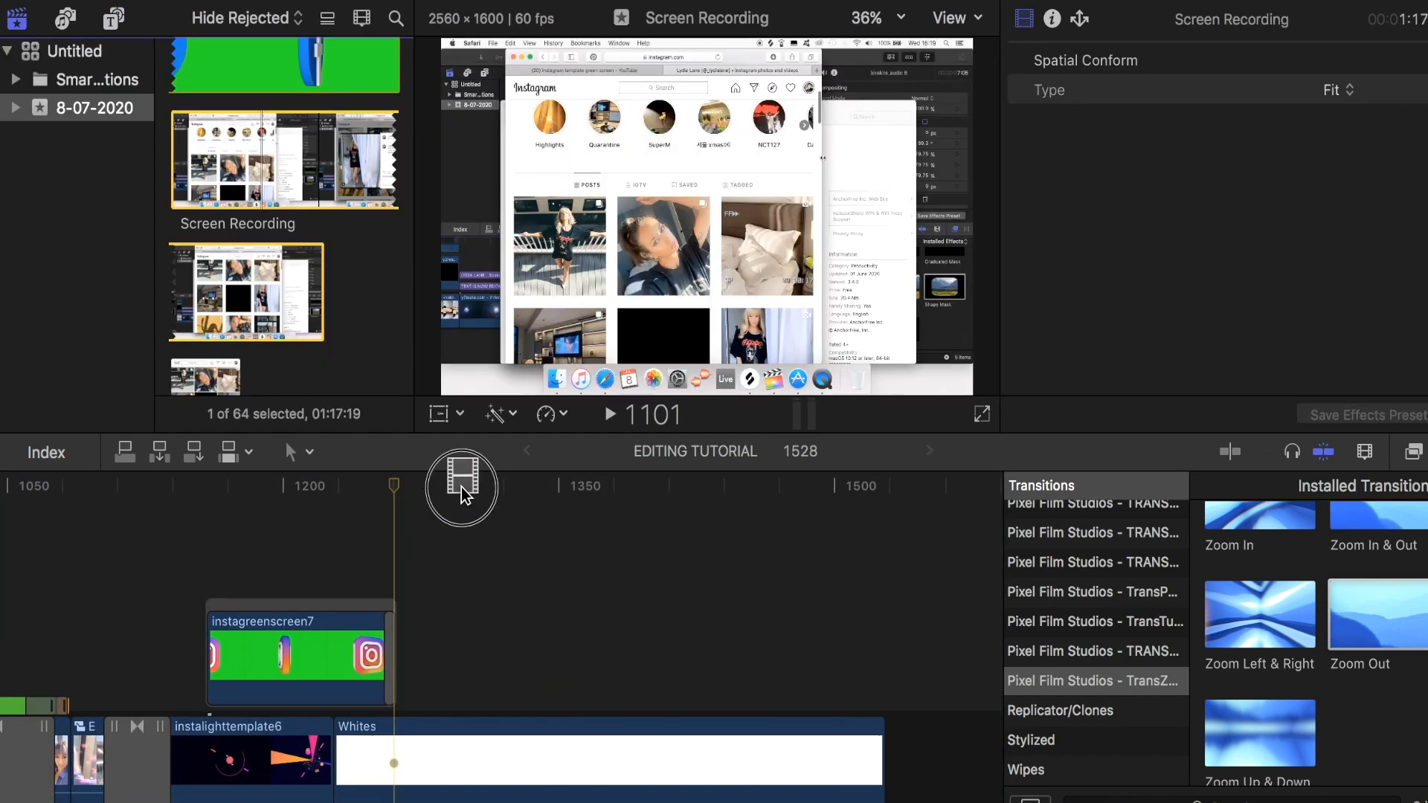
drag(461, 488, 407, 651)
key(super+minus)
scroll(405, 643, right, 3)
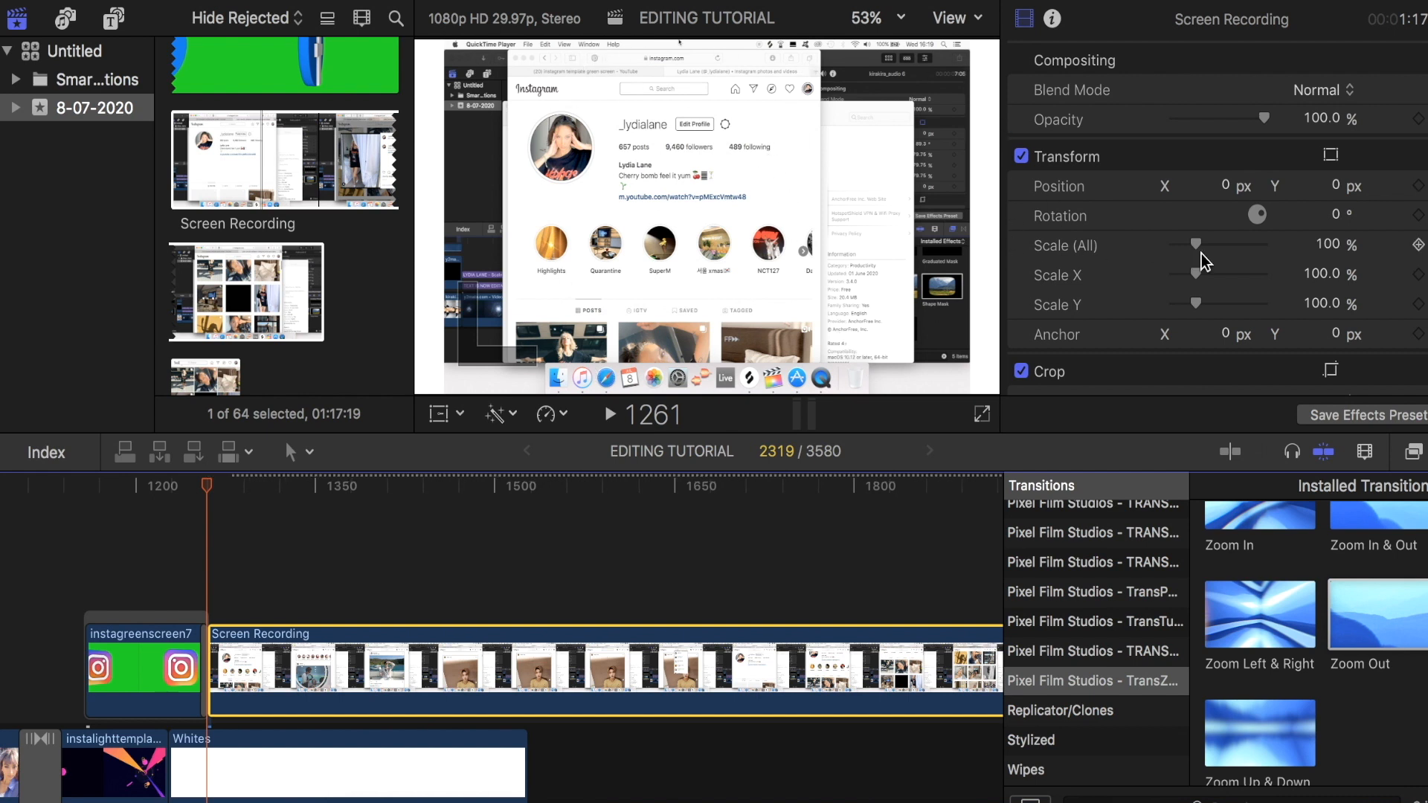
- Trim the Screen Recording and the background Whites to a common end, and stack a second Whites clip of matching length above the recording
scroll(1202, 253, down, 6)
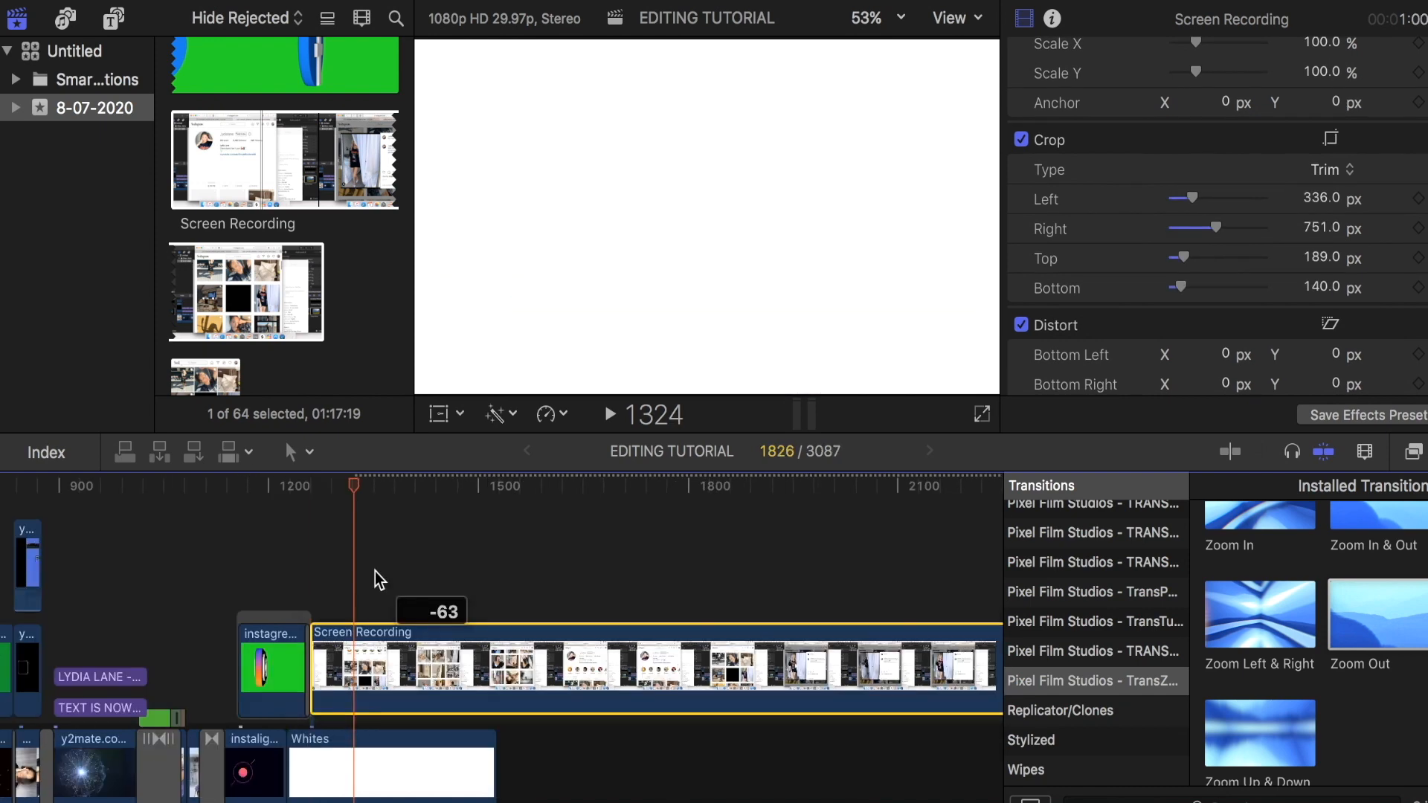
drag(353, 487, 465, 520)
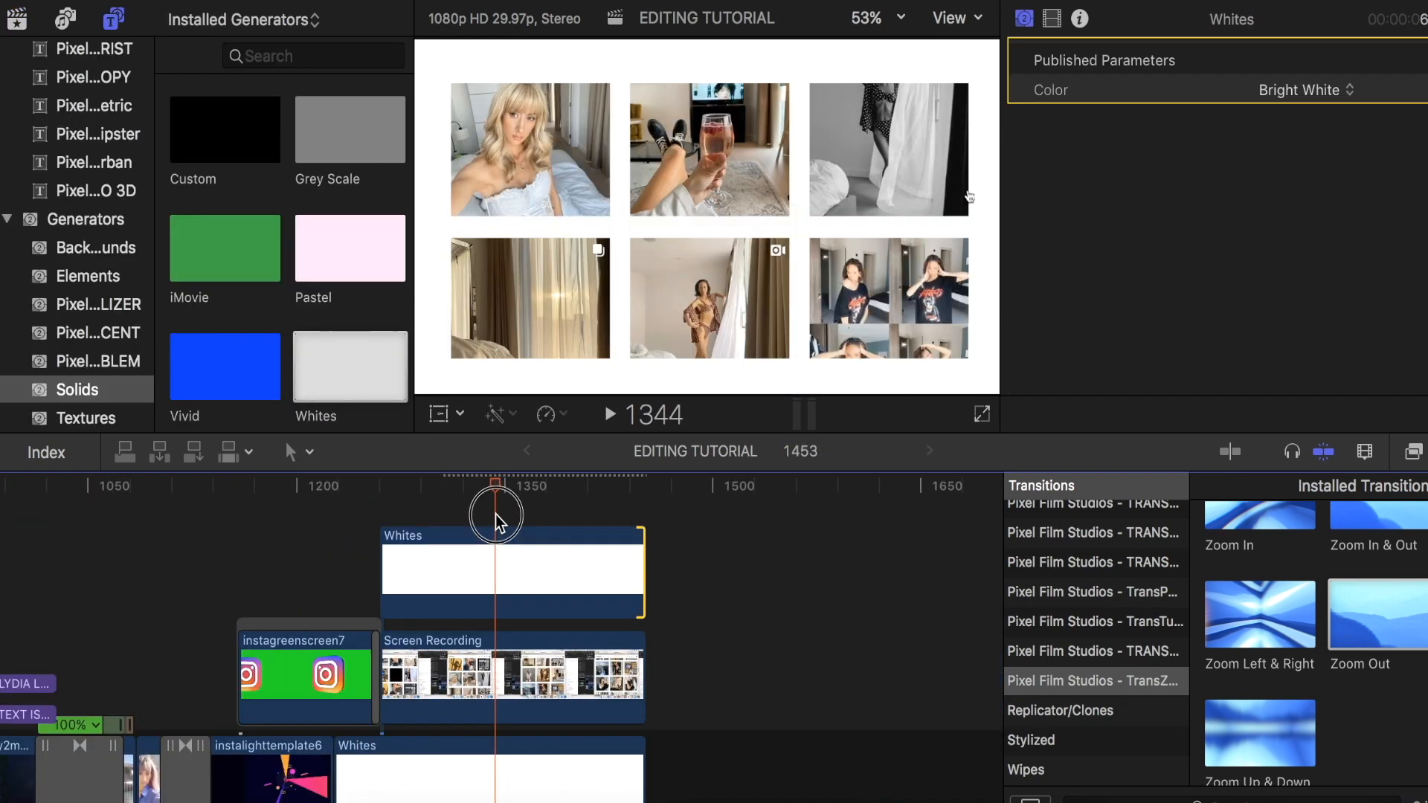
drag(496, 515, 456, 564)
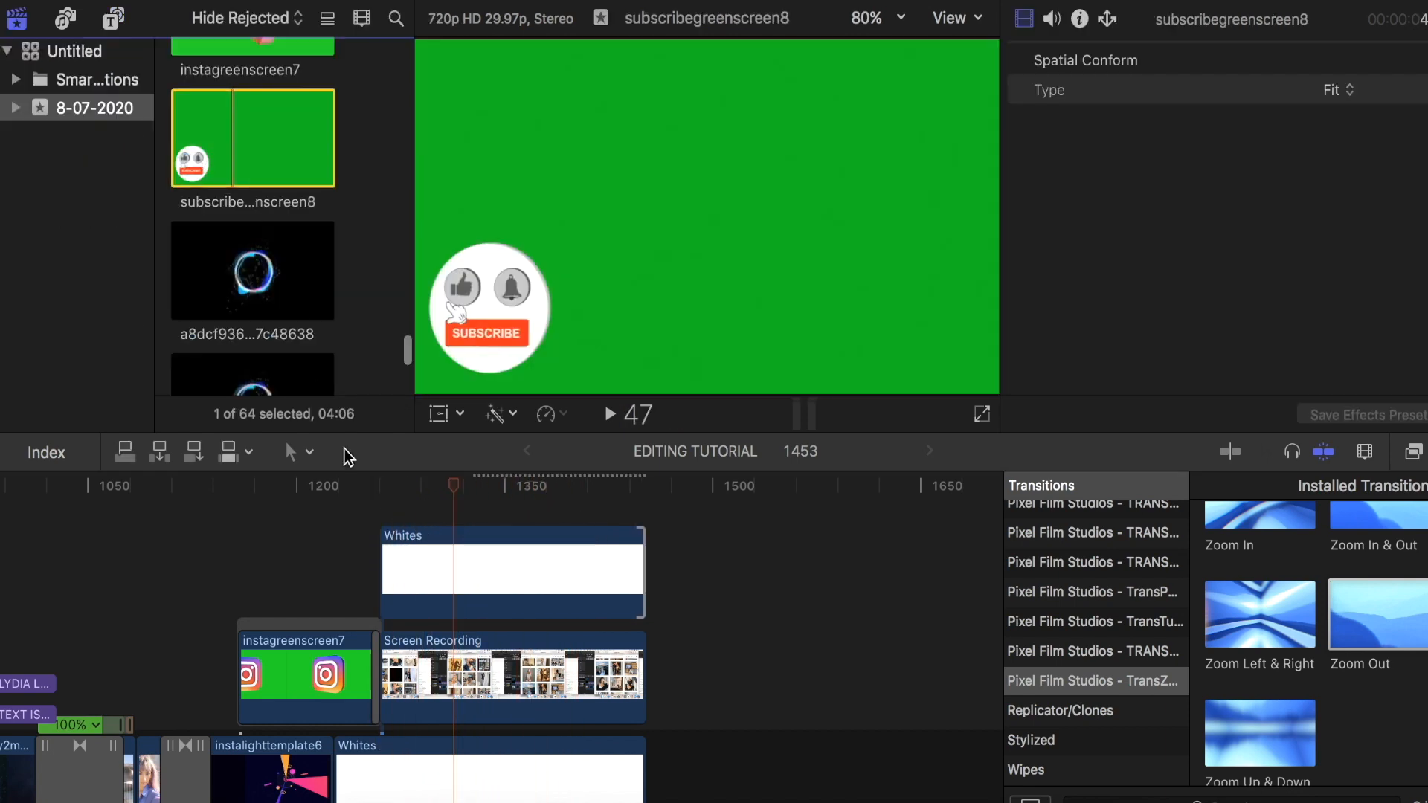
- Connect the subscribegreenscreen8 clip above the upper Whites clip and apply the Keyer effect to it
scroll(368, 507, up, 5)
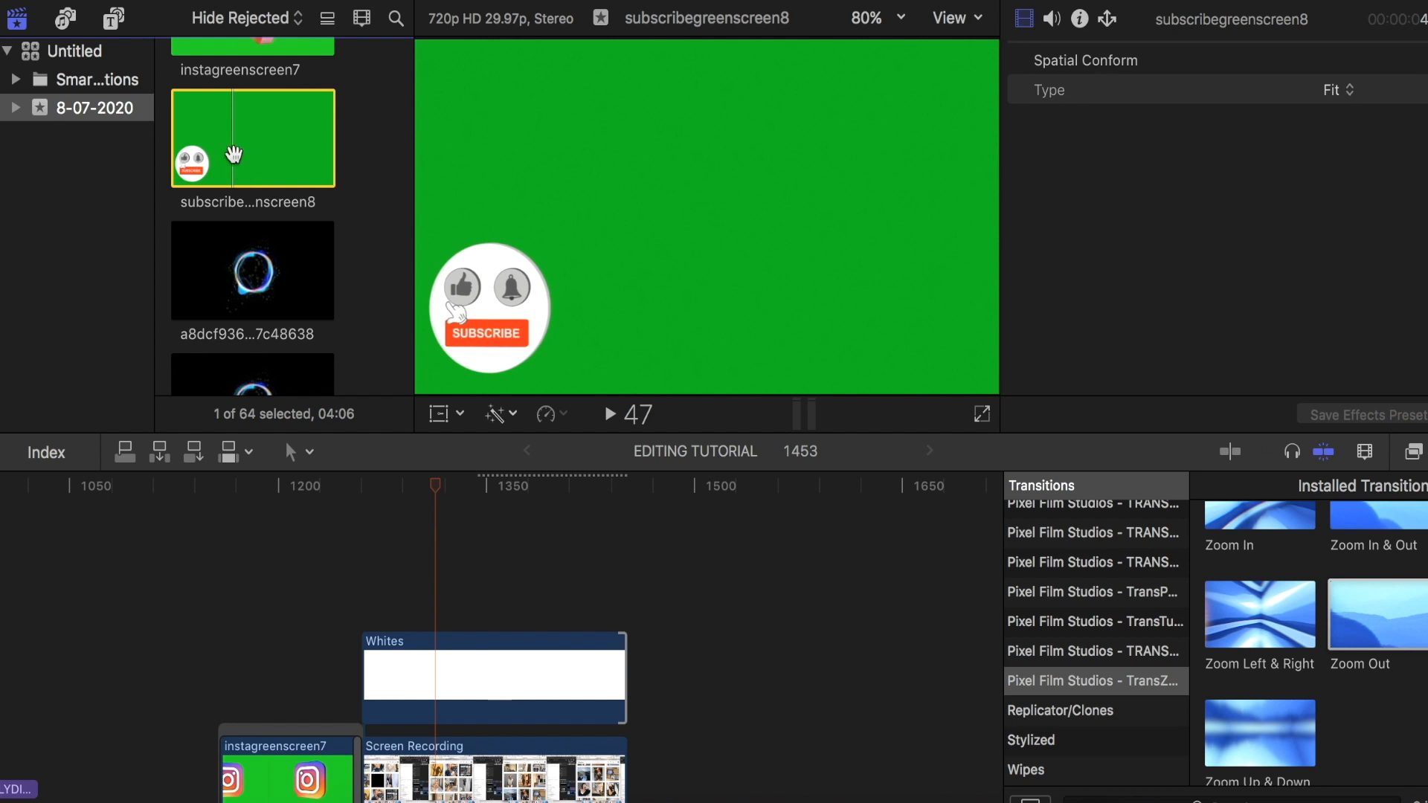
drag(430, 493, 389, 555)
drag(389, 555, 383, 562)
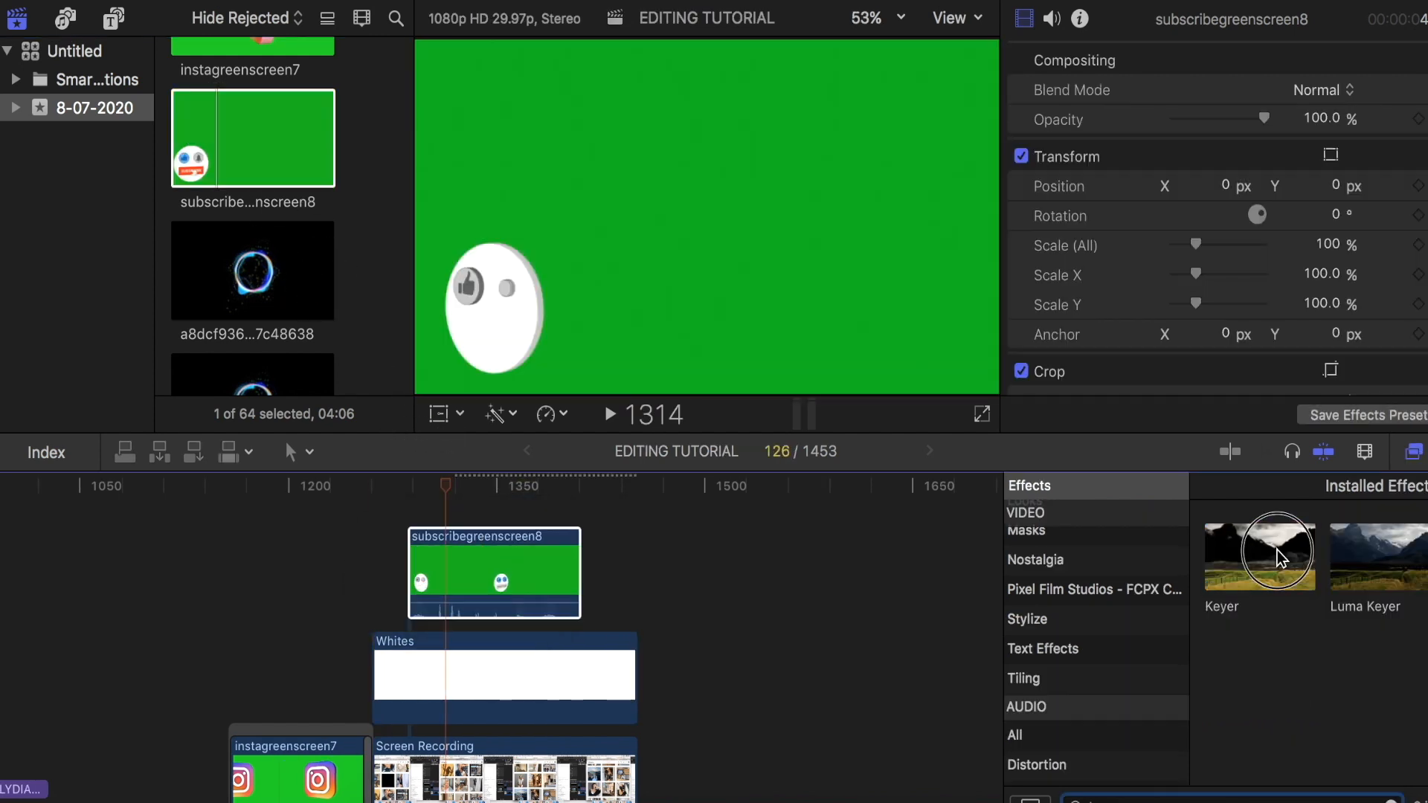
drag(1273, 555, 529, 583)
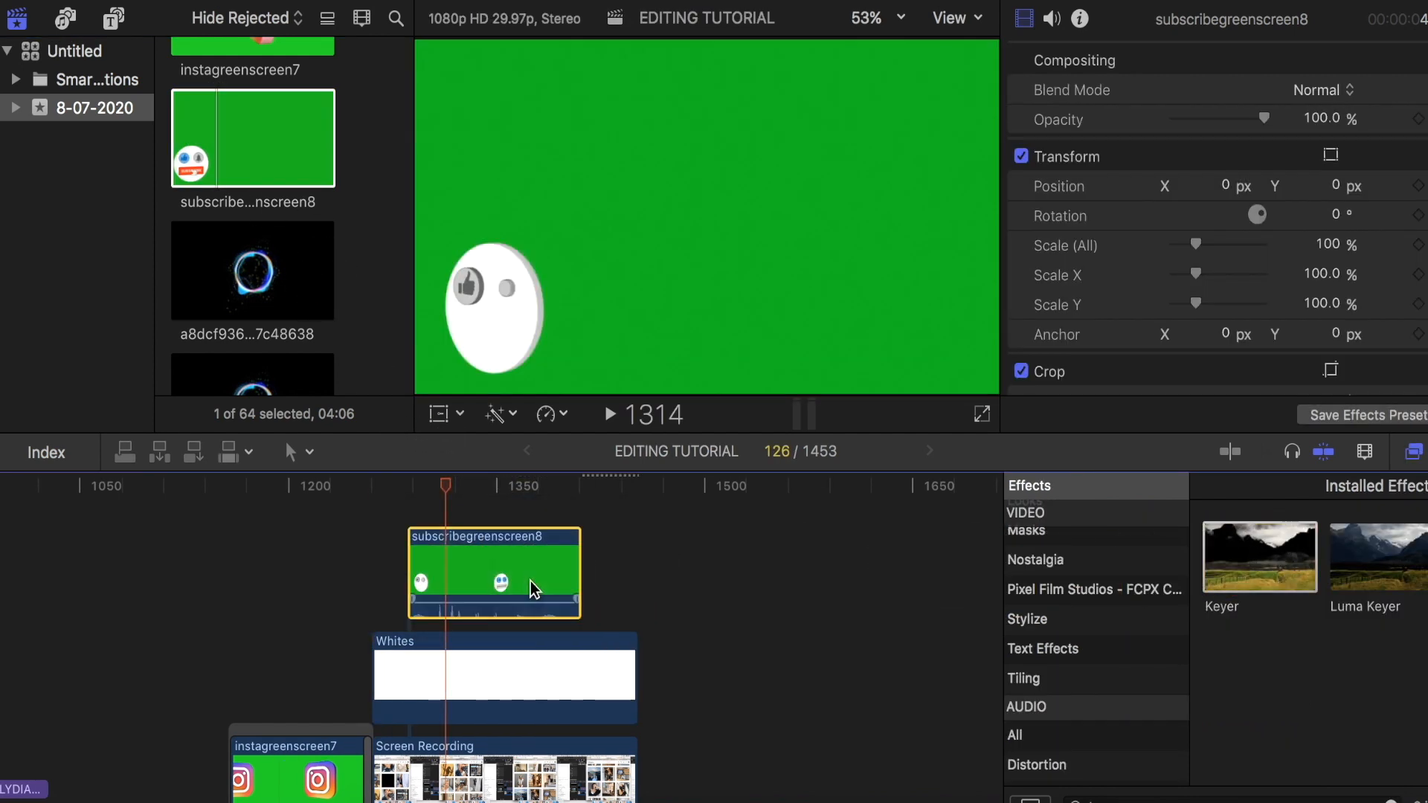
- Transform the keyed subscribe button by moving it slightly up and to the right in the frame, and scrub to frame 1429
click(432, 415)
drag(492, 341, 527, 302)
drag(568, 489, 605, 524)
- Add a 94-frame Invert & Burst transition to the end of the Screen Recording clip, and play back the edit
scroll(605, 526, down, 5)
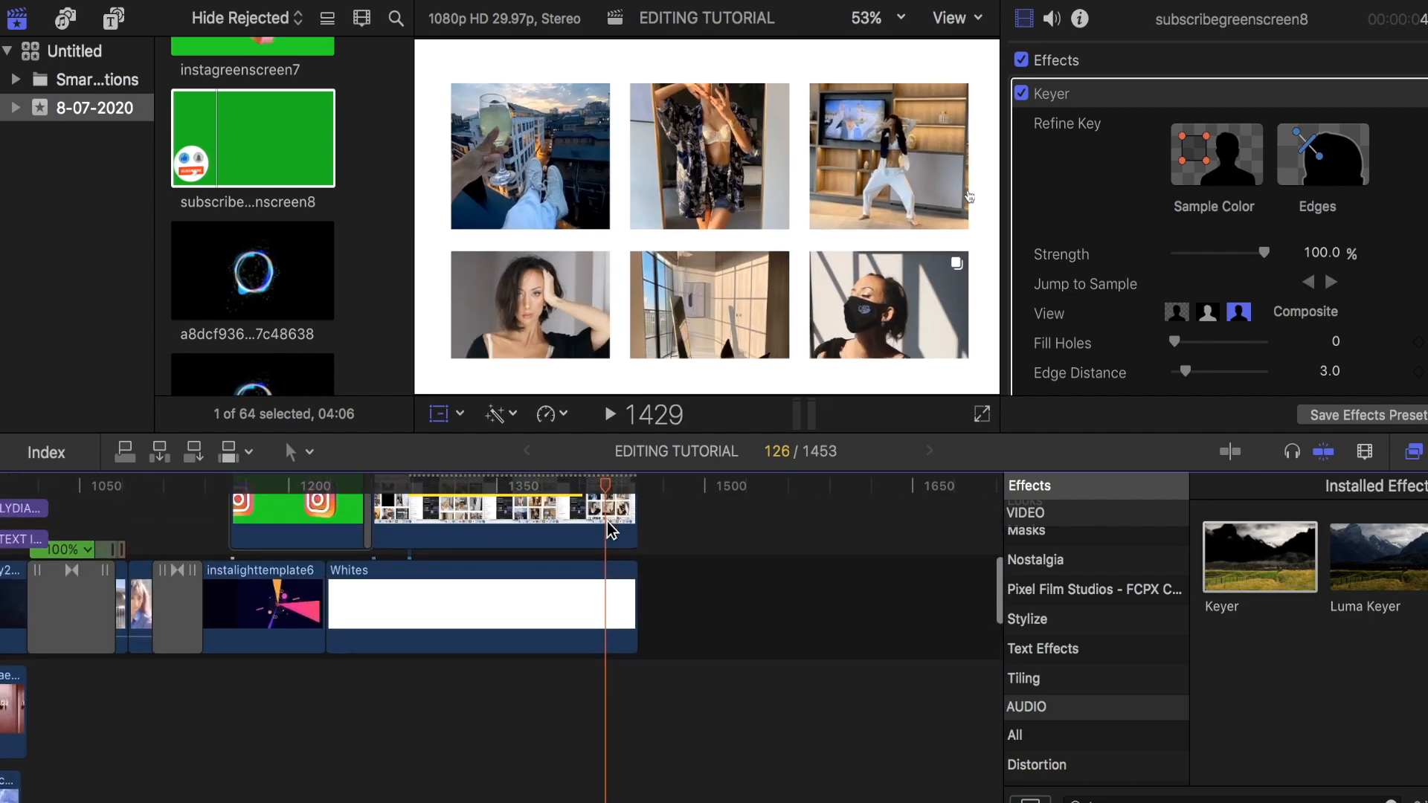
scroll(607, 522, up, 3)
scroll(606, 522, up, 8)
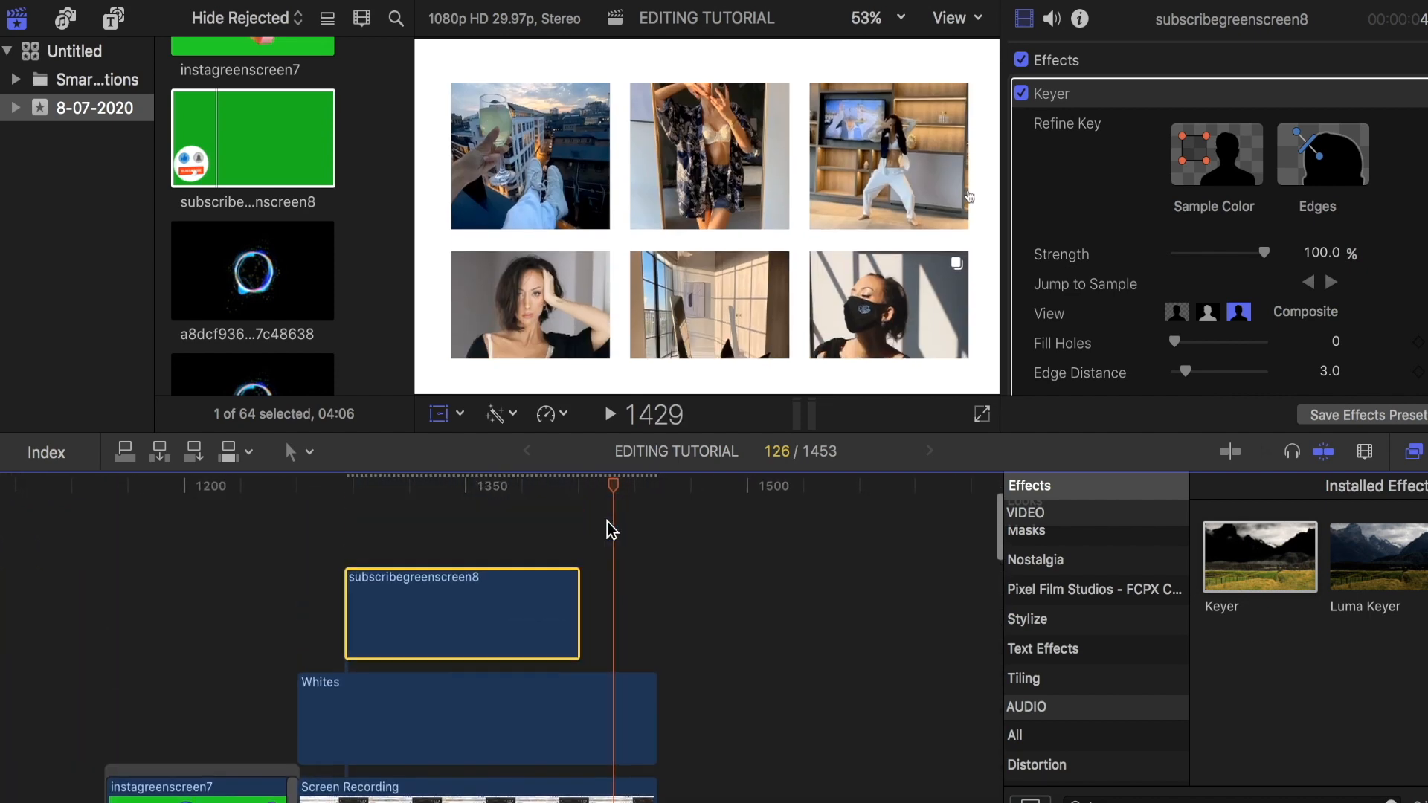
scroll(607, 522, down, 3)
scroll(610, 530, down, 2)
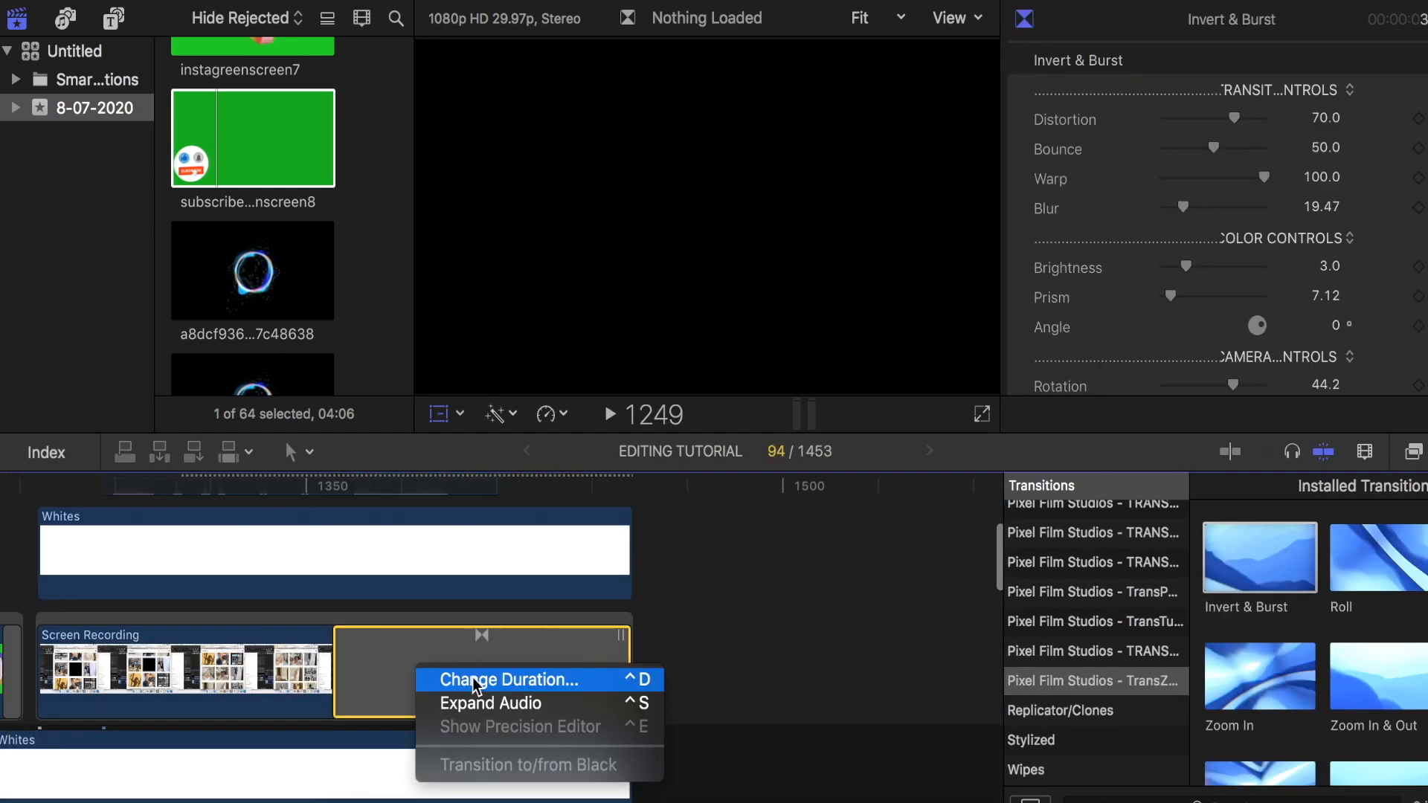
click(472, 678)
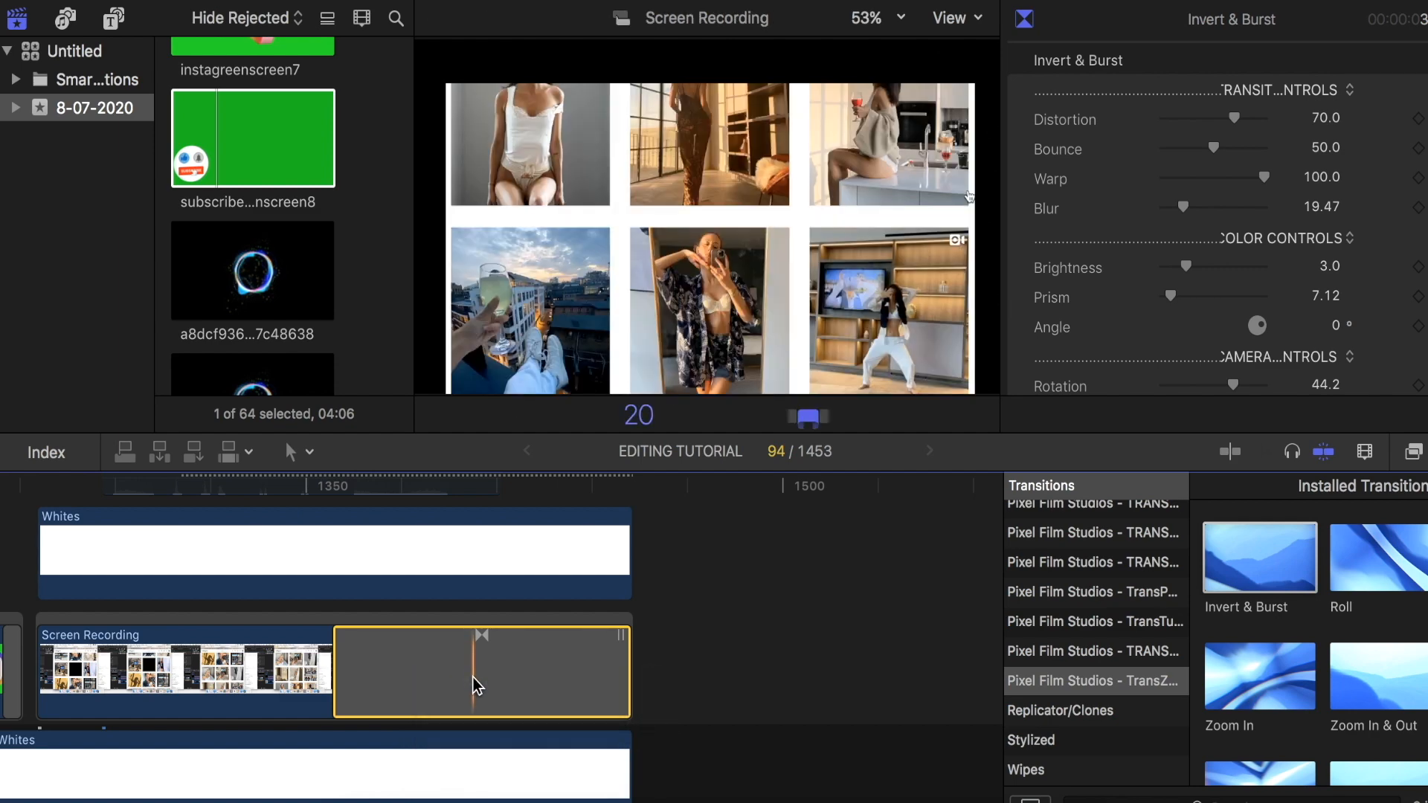
key(space)
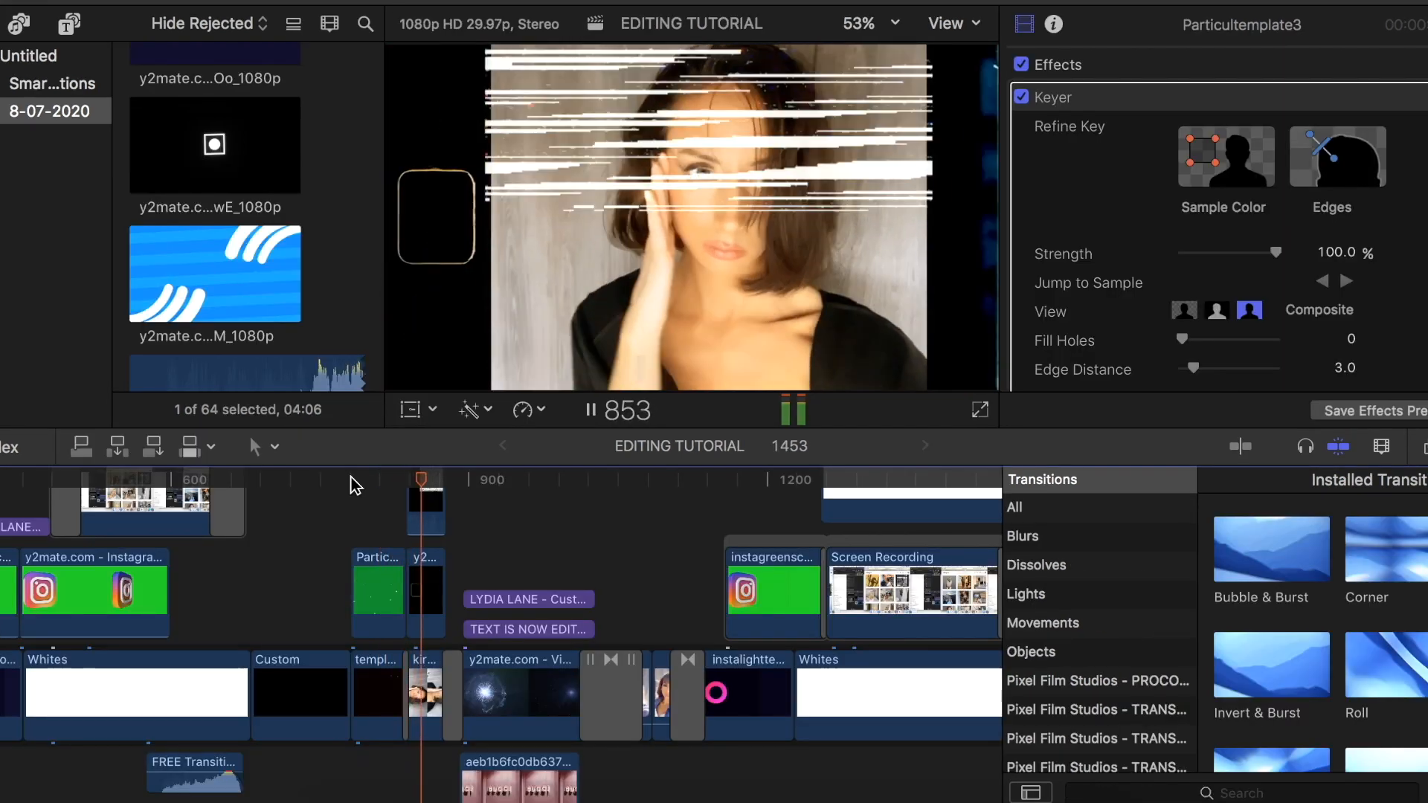